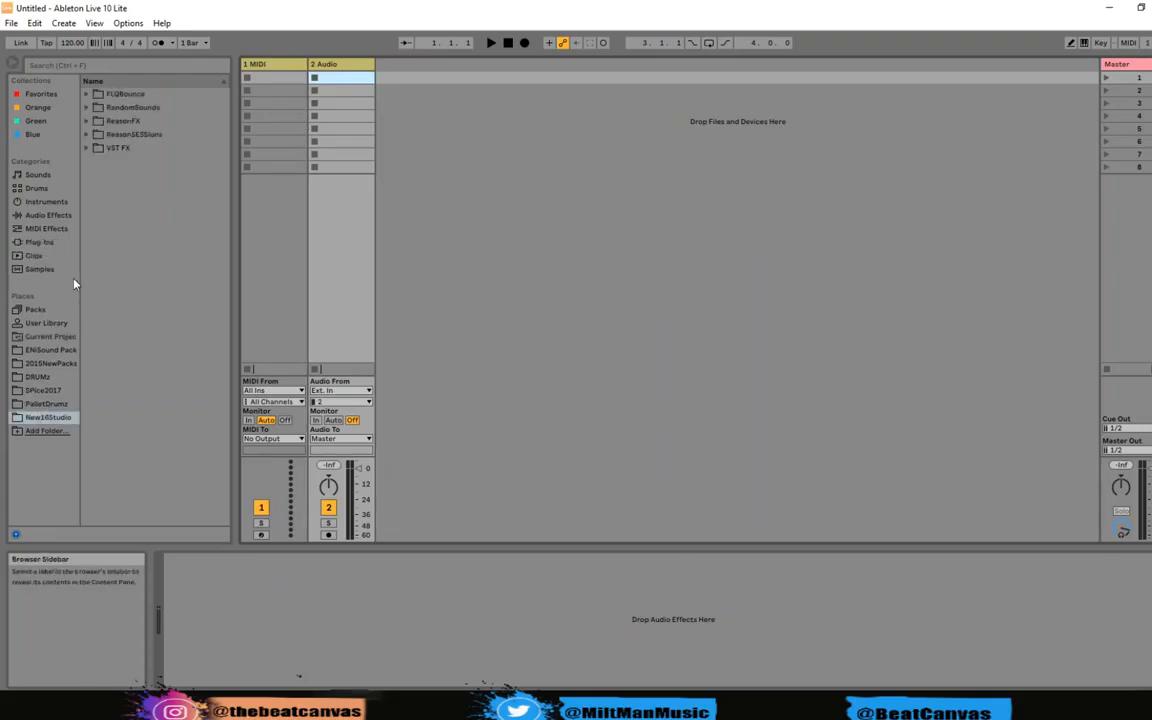
Switch on the arrangement loop and load the Sweetcase EP instrument from the VST plug-ins onto a new track.
click(50, 350)
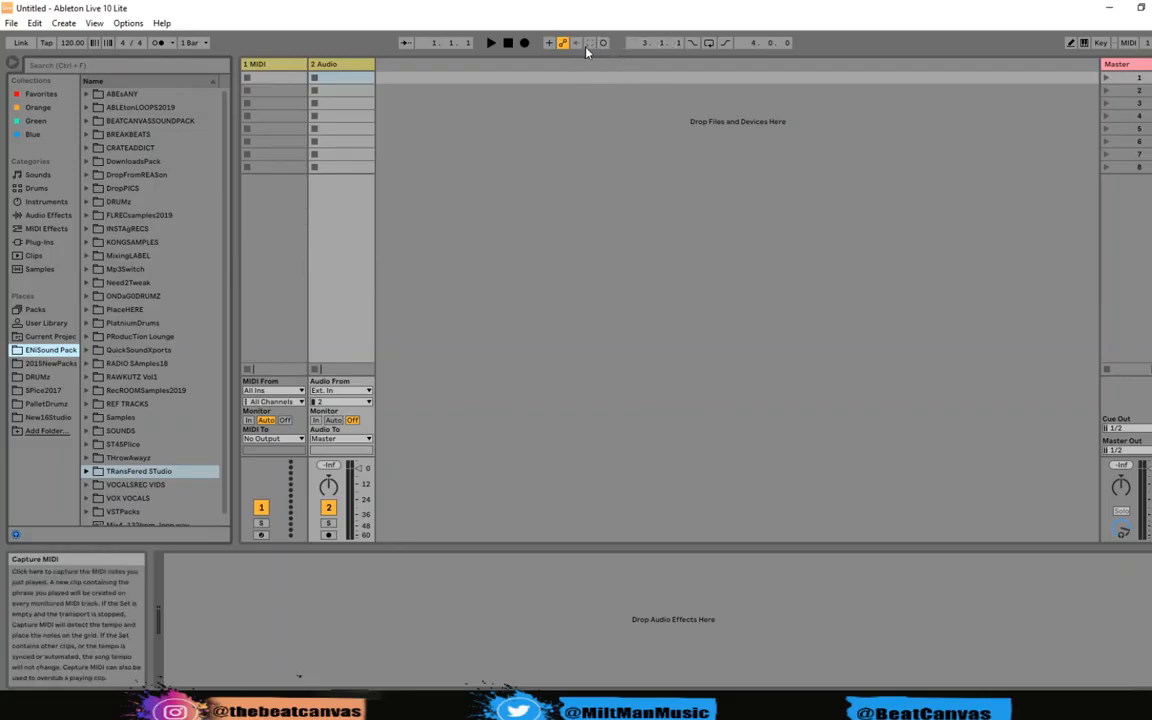
click(709, 44)
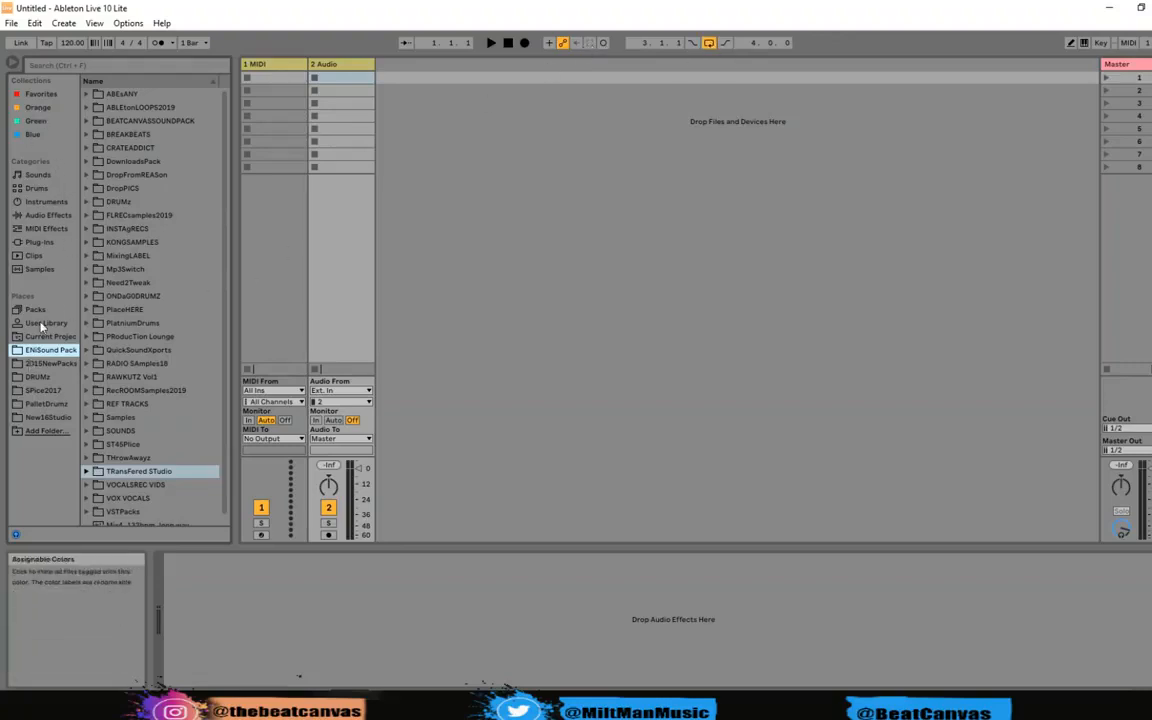
click(40, 242)
click(86, 94)
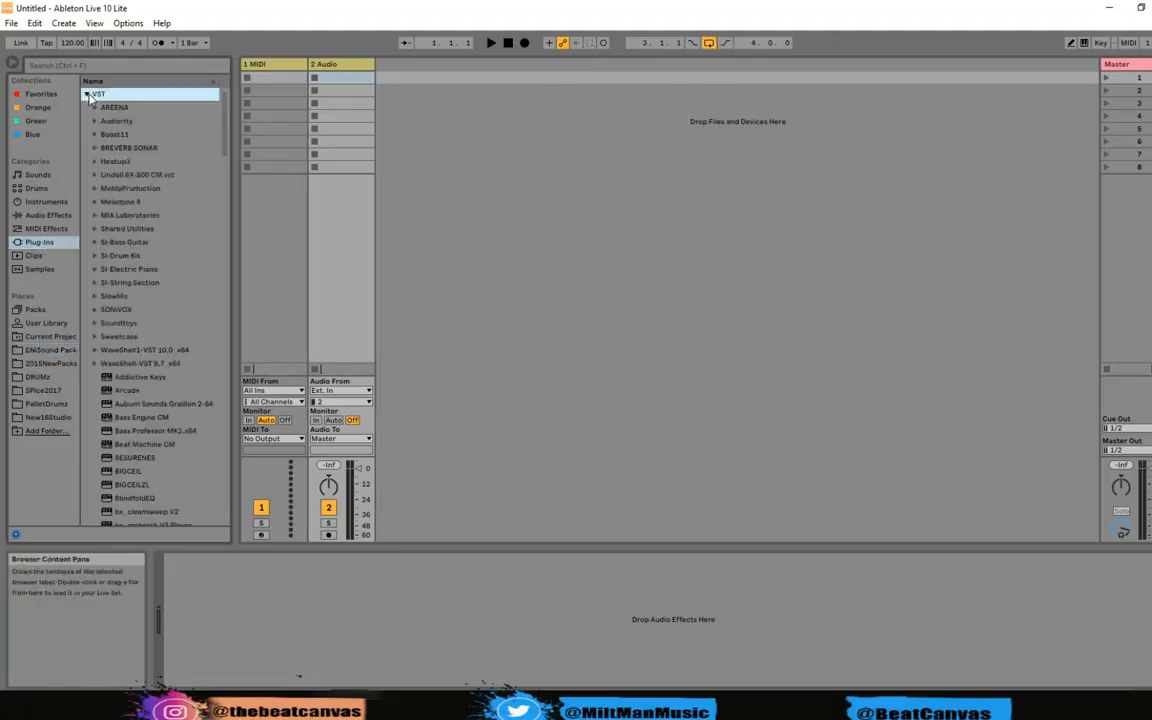
scroll(118, 315, down, 4)
scroll(118, 313, down, 1)
scroll(118, 313, up, 1)
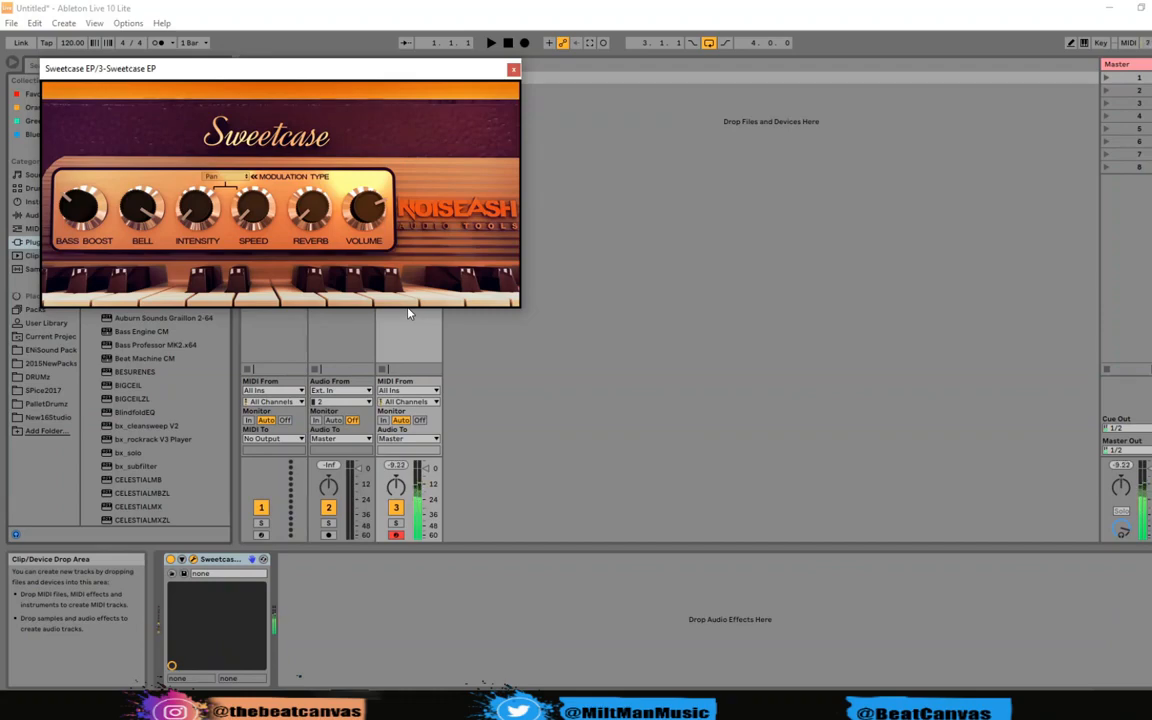
click(514, 70)
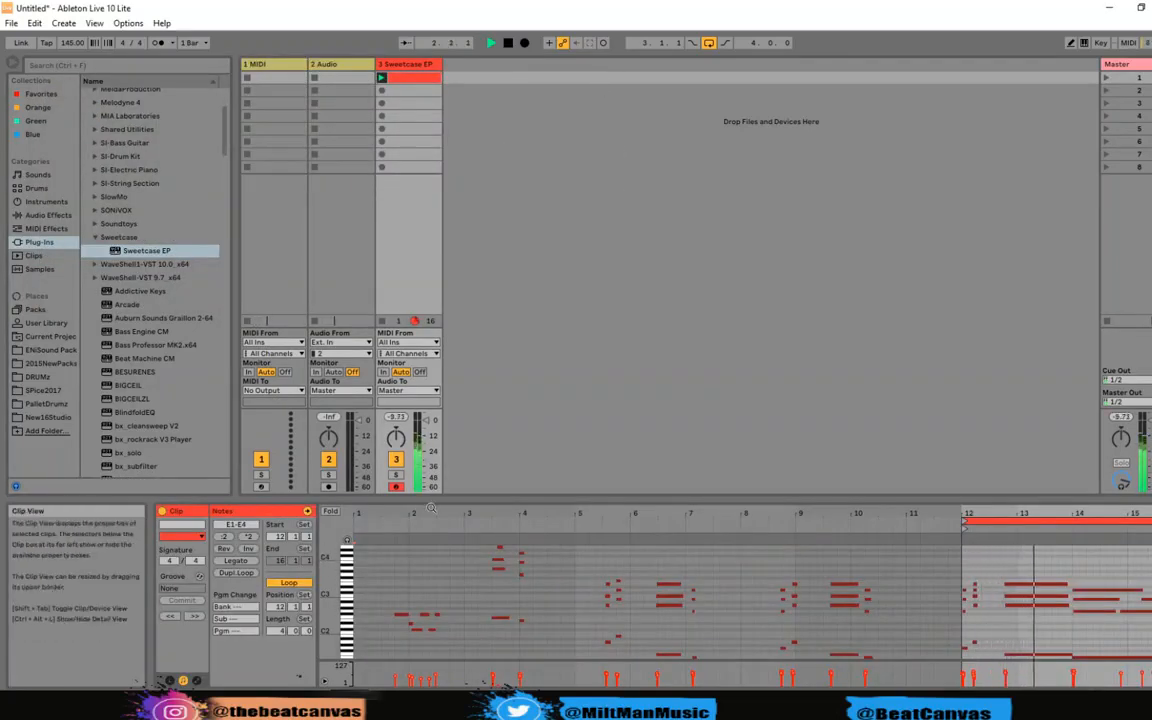
Enlarge the note editor and crop the Sweetcase EP clip to a loop starting at the long chord in bar 6.
drag(683, 510, 689, 329)
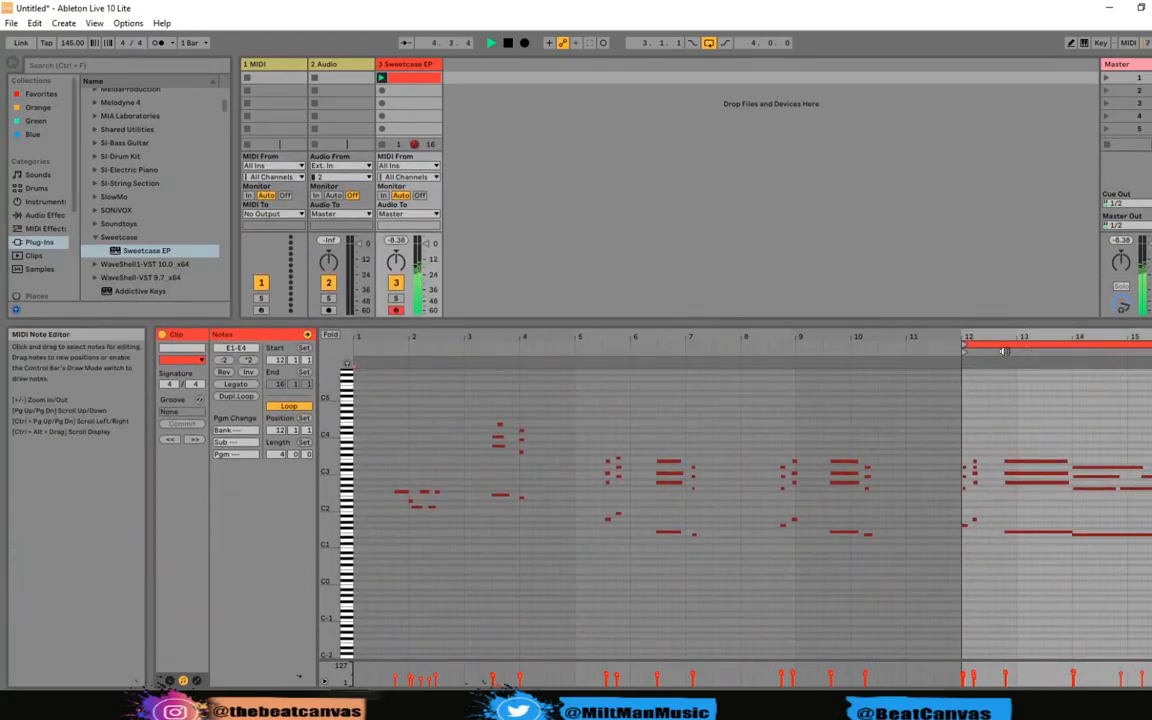
mouse_move(964, 347)
mouse_down()
mouse_move(622, 342)
mouse_move(577, 326)
mouse_move(603, 324)
mouse_up()
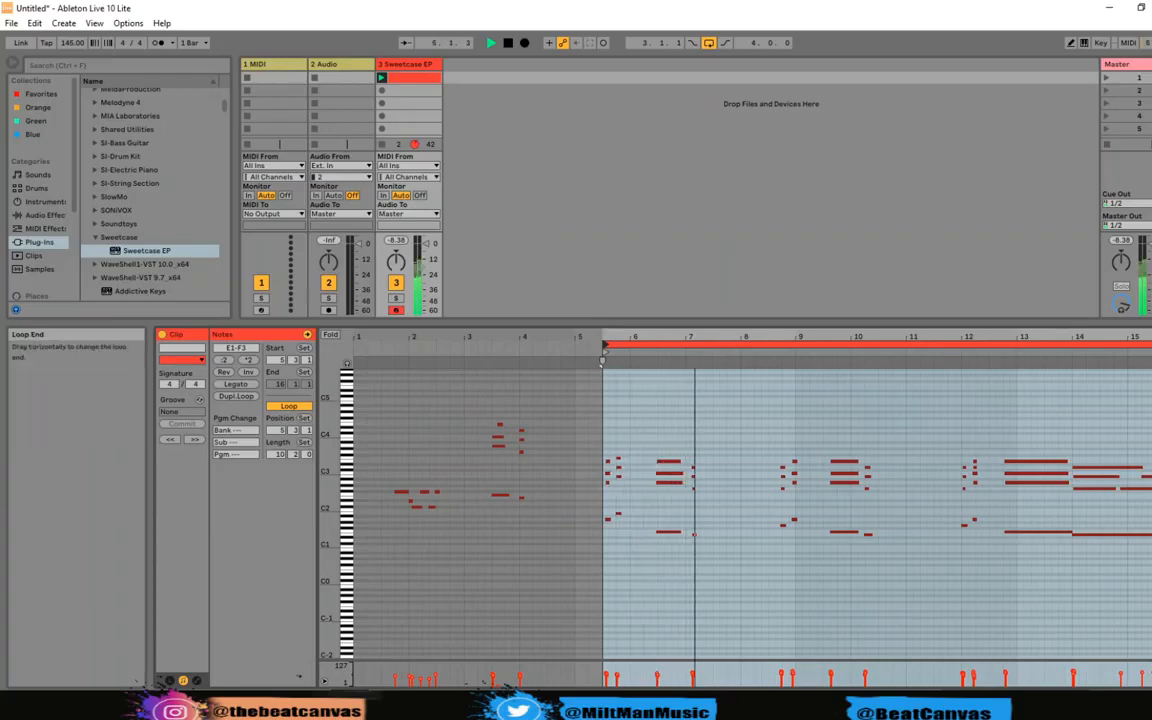
drag(602, 360, 655, 362)
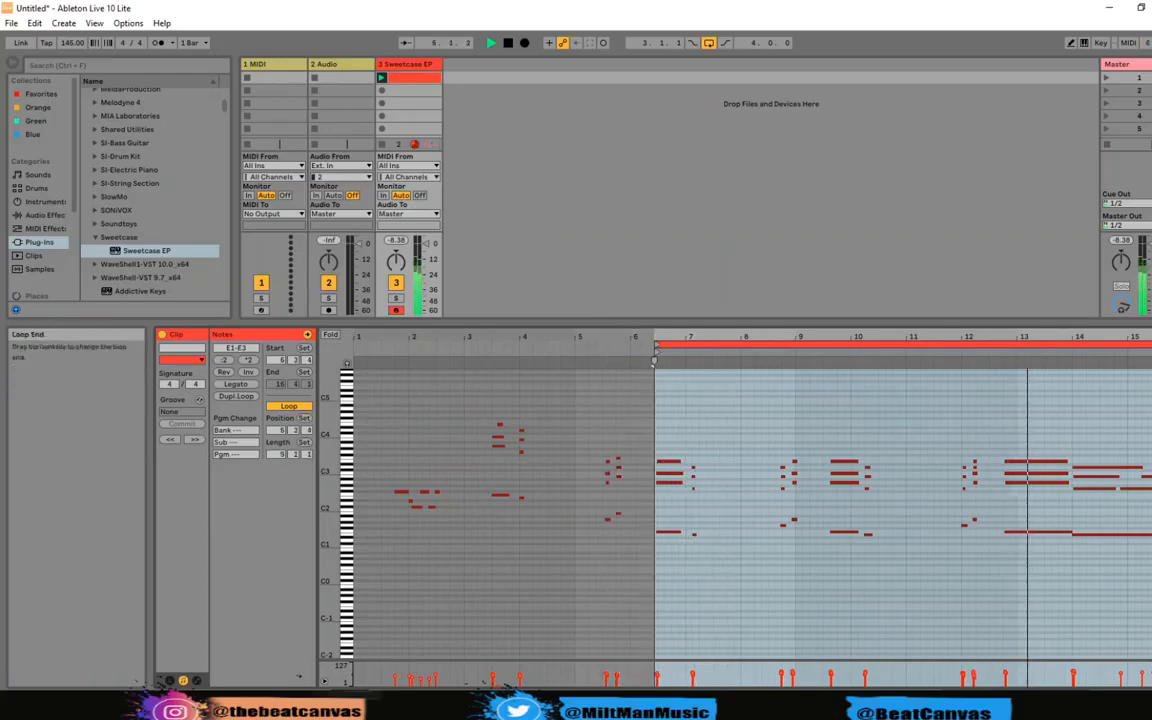
right_click(895, 492)
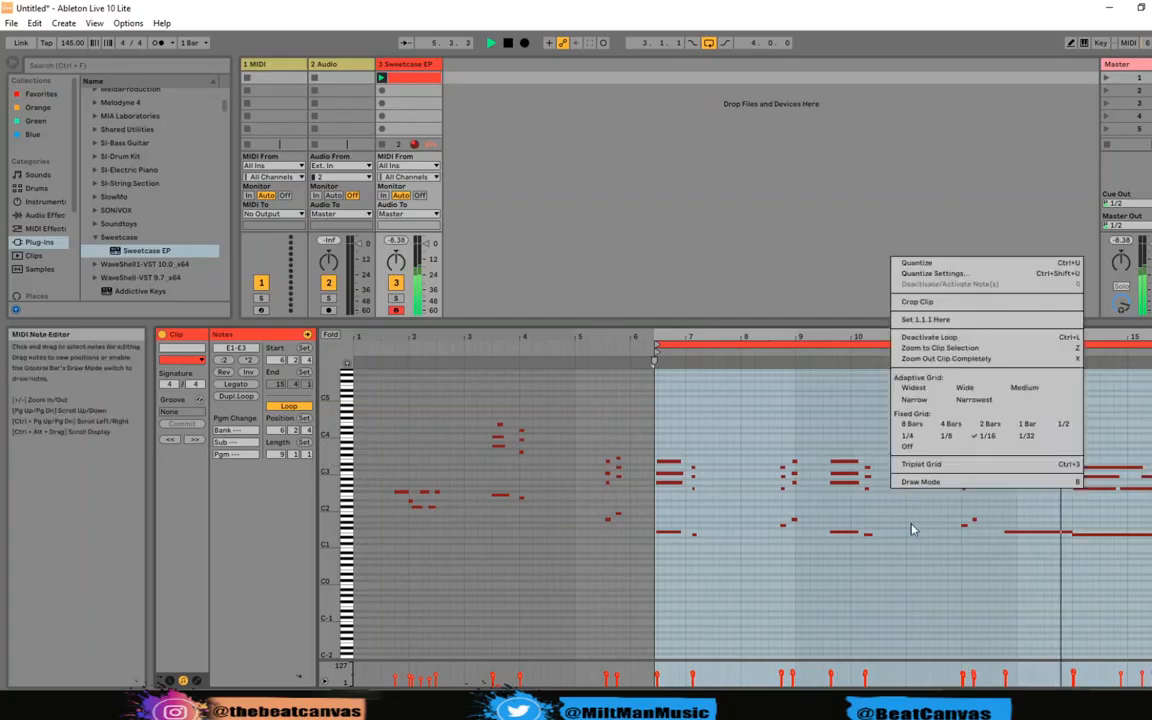
click(917, 301)
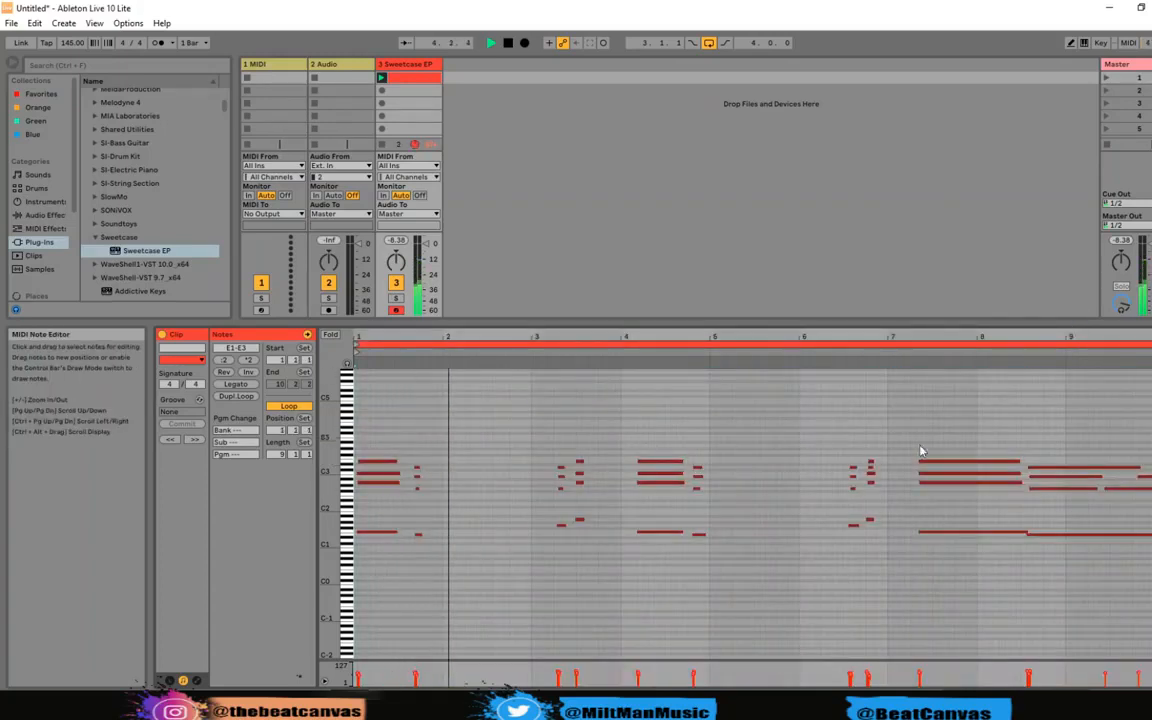
Set the Sweetcase EP clip's loop to end at bar 9, making it eight bars long.
click(975, 463)
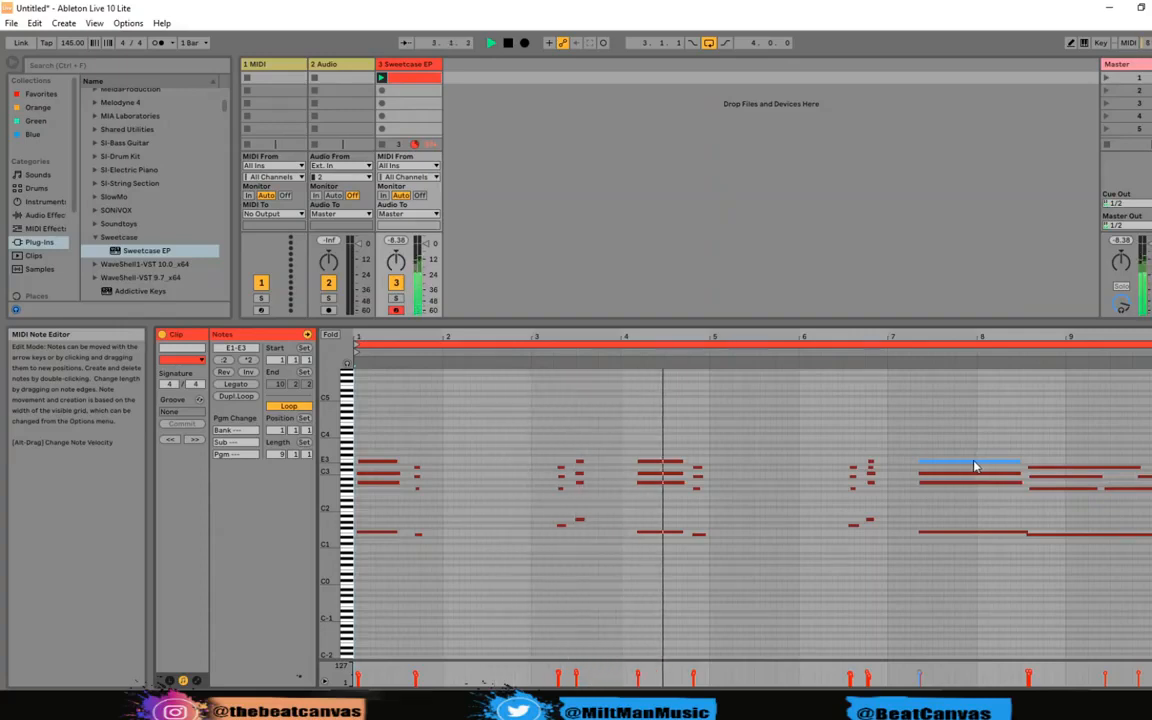
click(1131, 455)
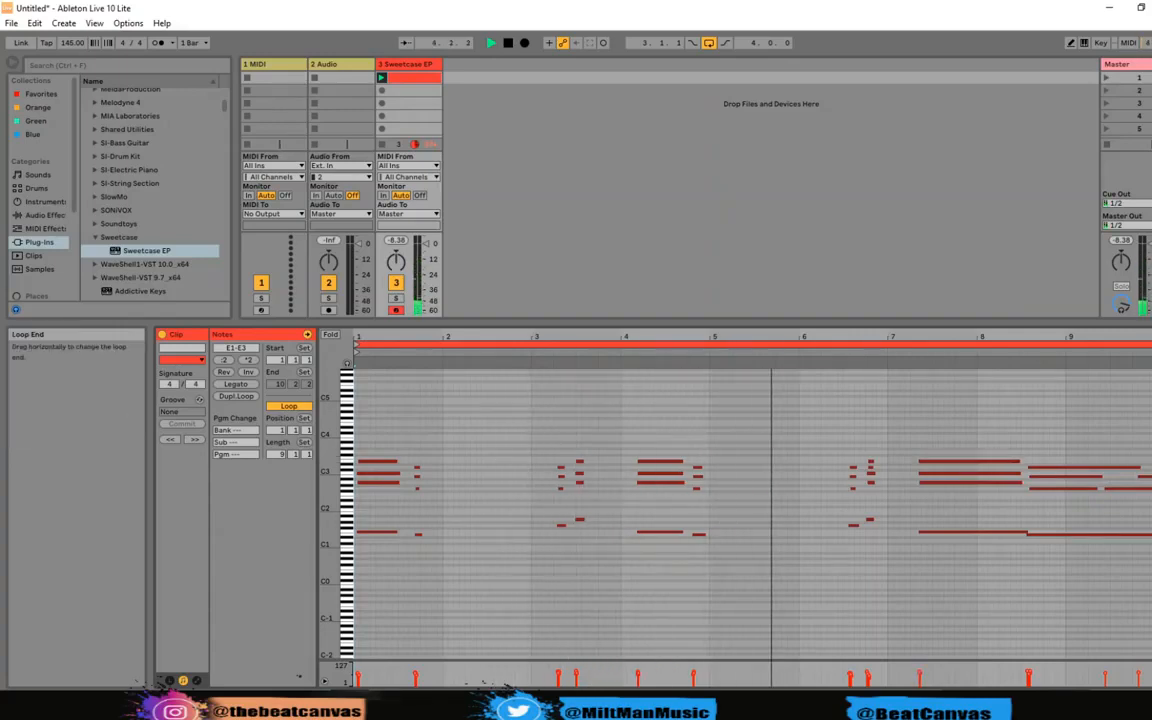
drag(1151, 344, 1065, 343)
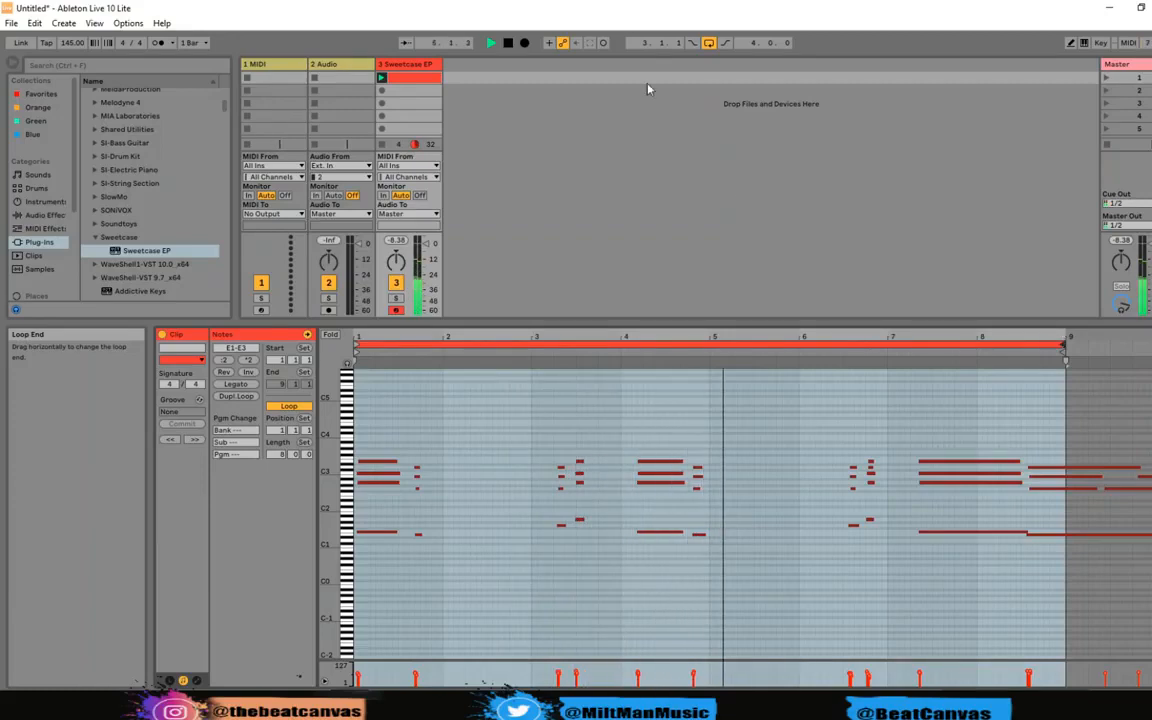
Turn on the metronome and stop the clip's playback.
click(158, 43)
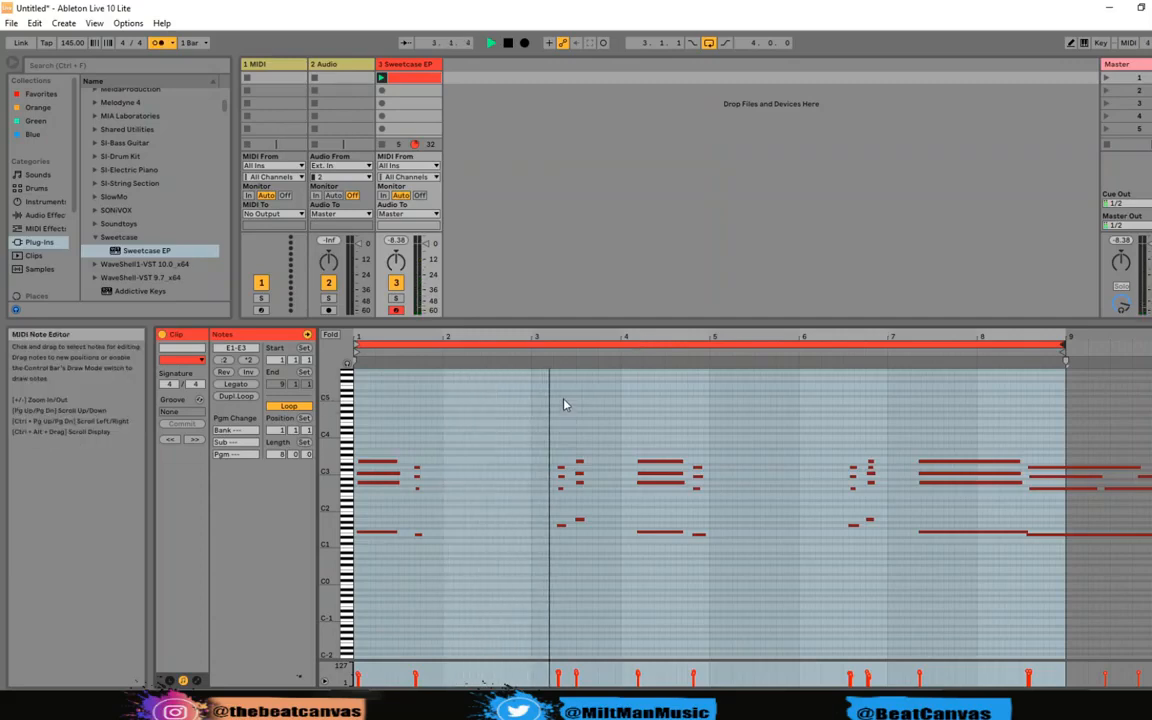
key(space)
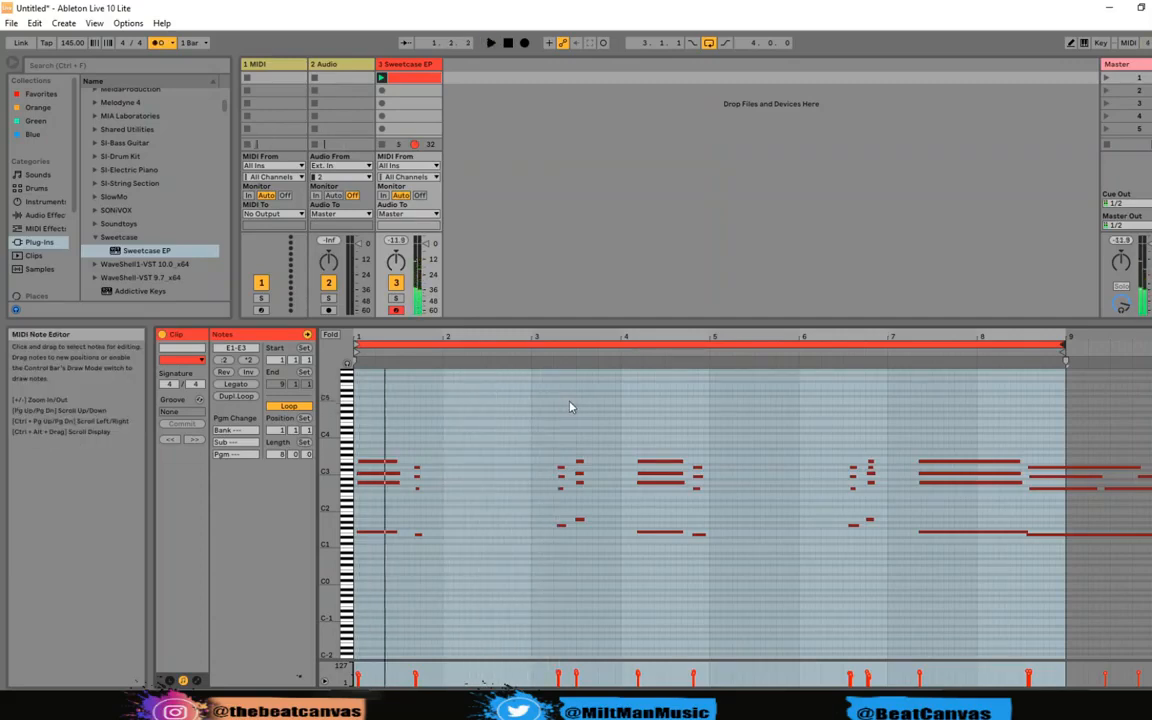
key(space)
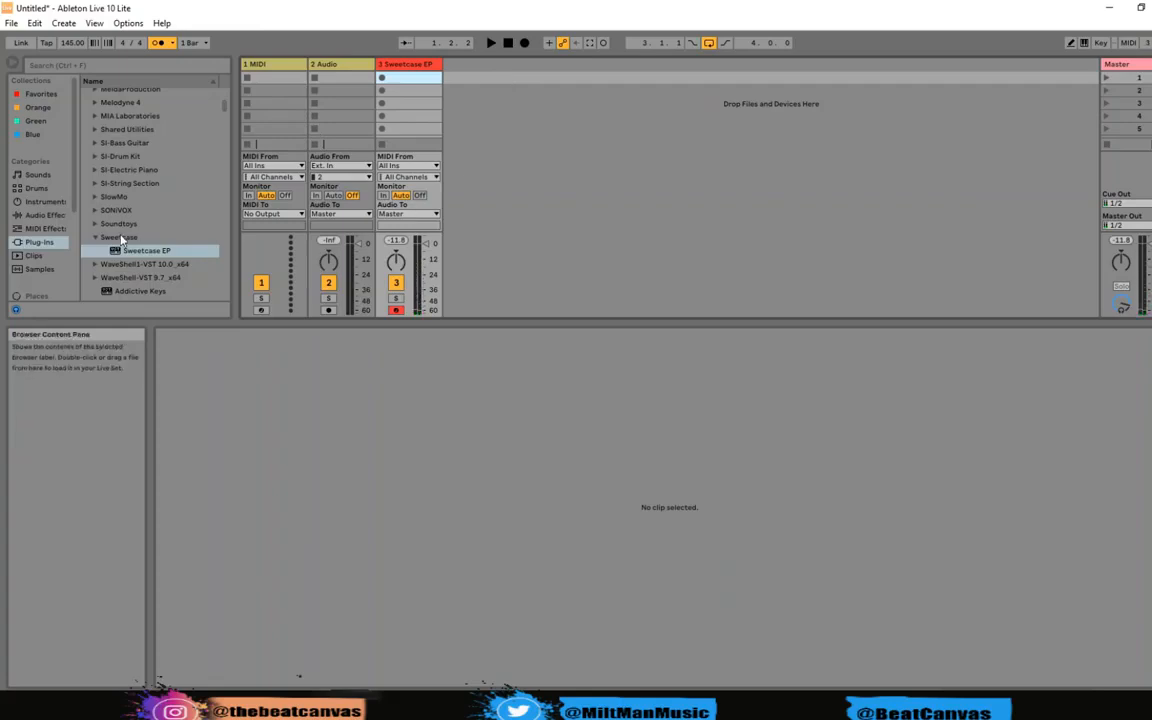
Find the MIDIQ plug-in in the VST list and load it onto a new track.
scroll(120, 250, down, 3)
scroll(125, 260, down, 5)
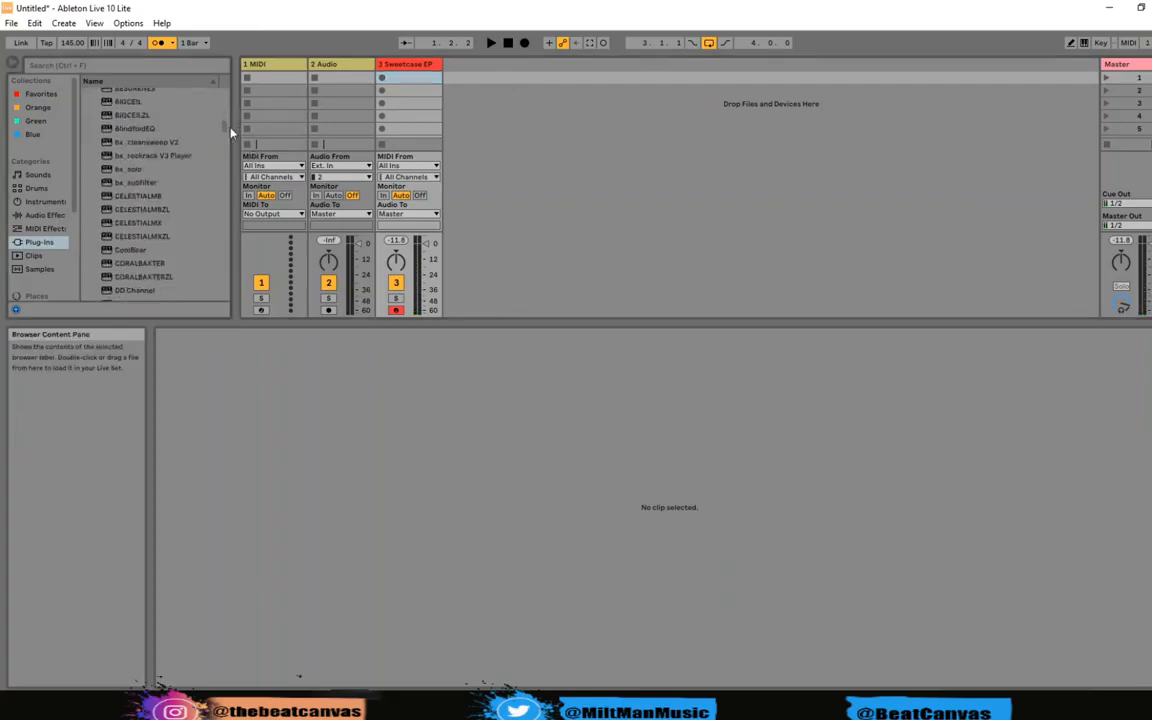
scroll(215, 150, down, 10)
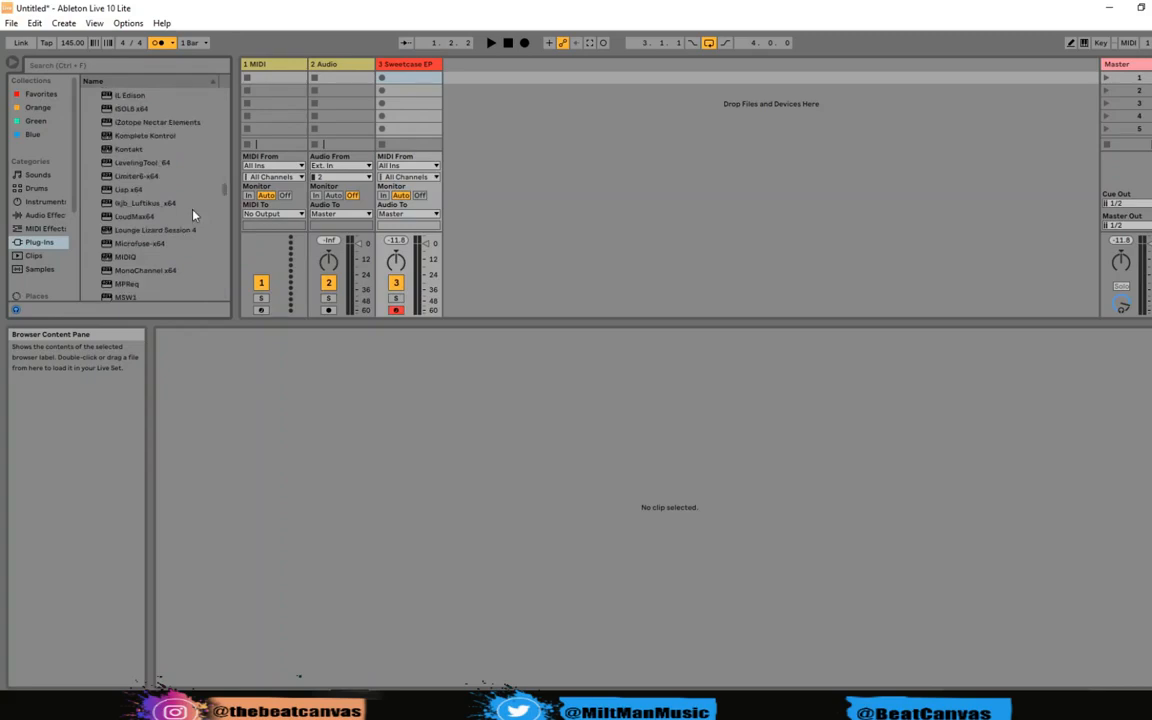
click(121, 258)
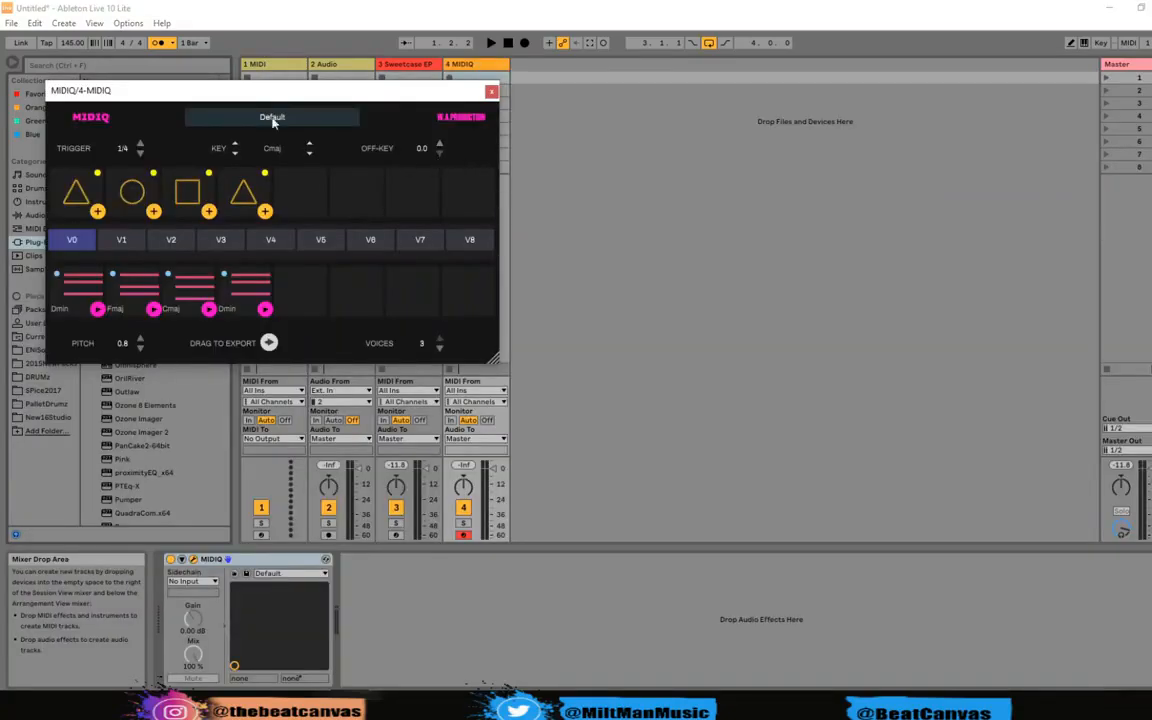
Enlarge the MIDIQ window and place it clear of the four track columns.
drag(321, 85, 510, 120)
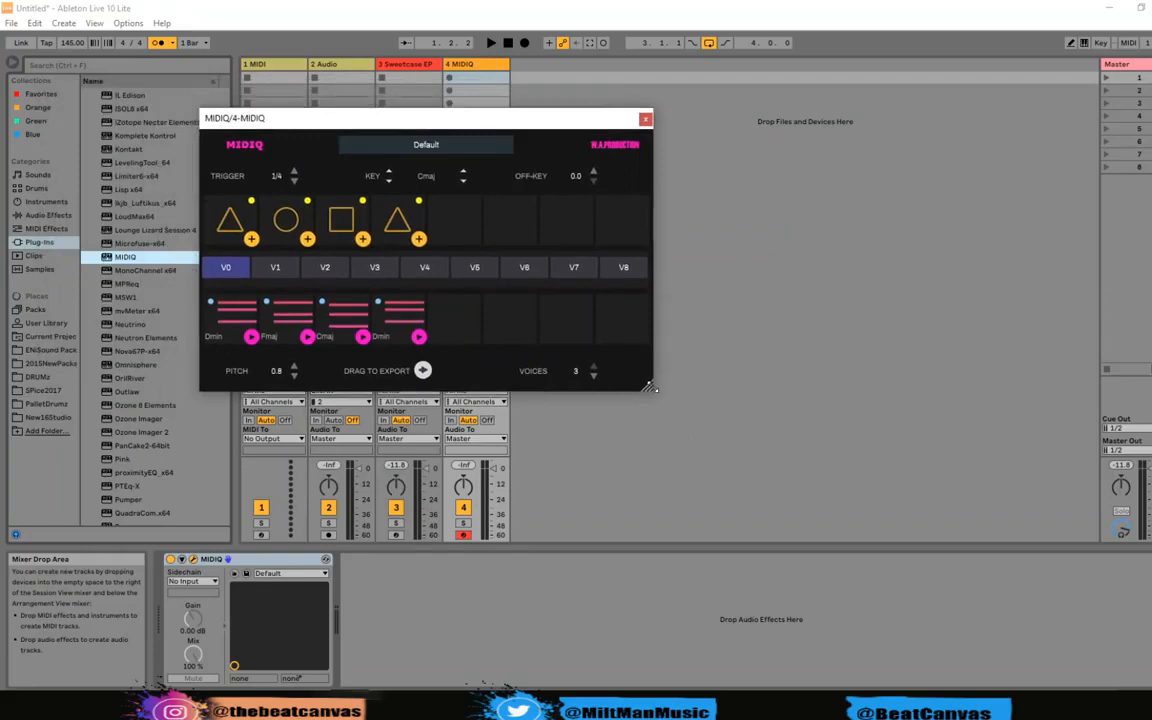
drag(648, 386, 901, 532)
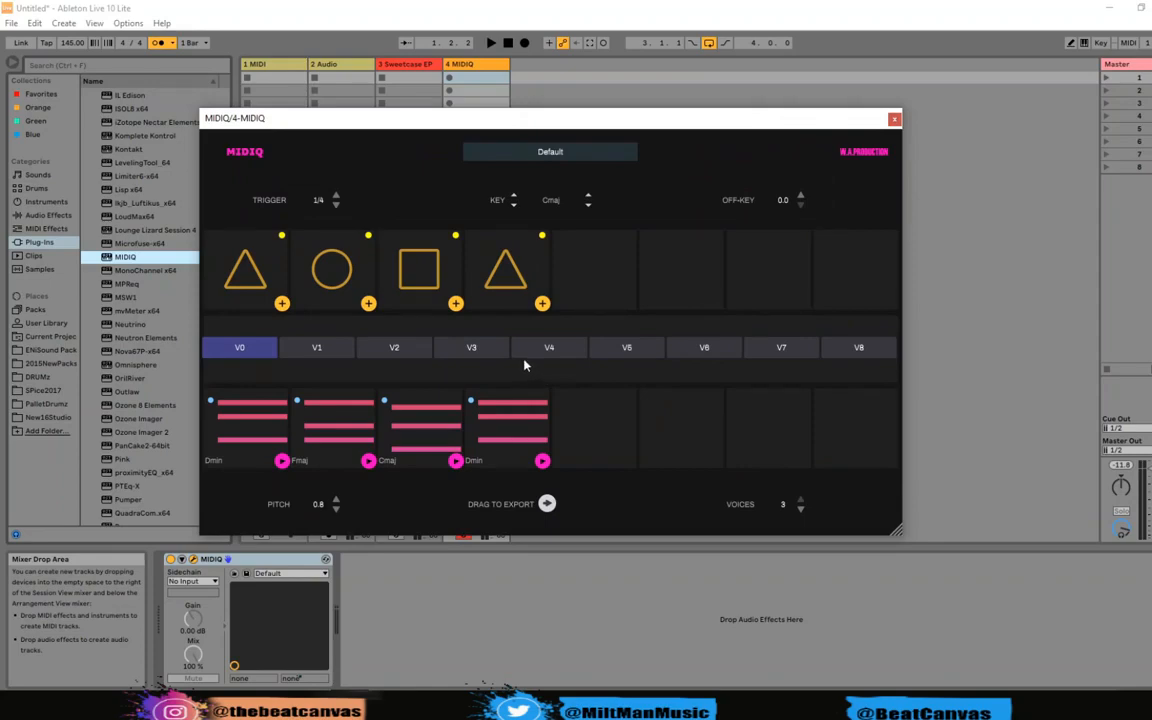
drag(520, 122, 833, 153)
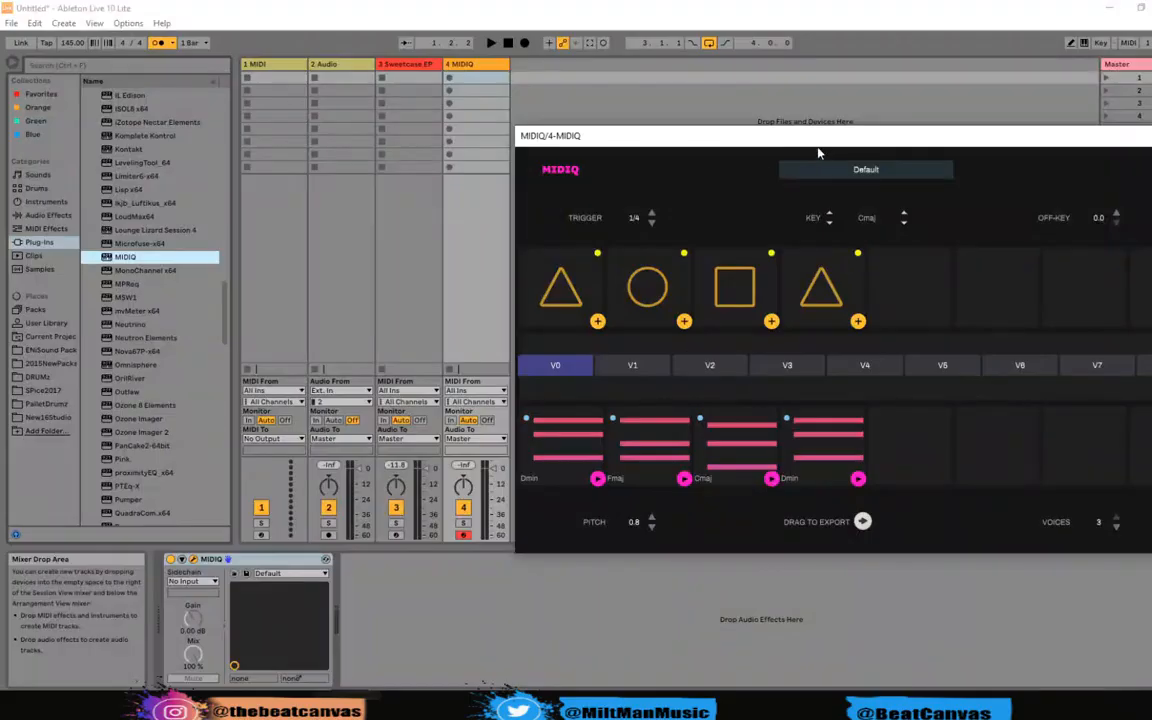
drag(832, 147, 831, 77)
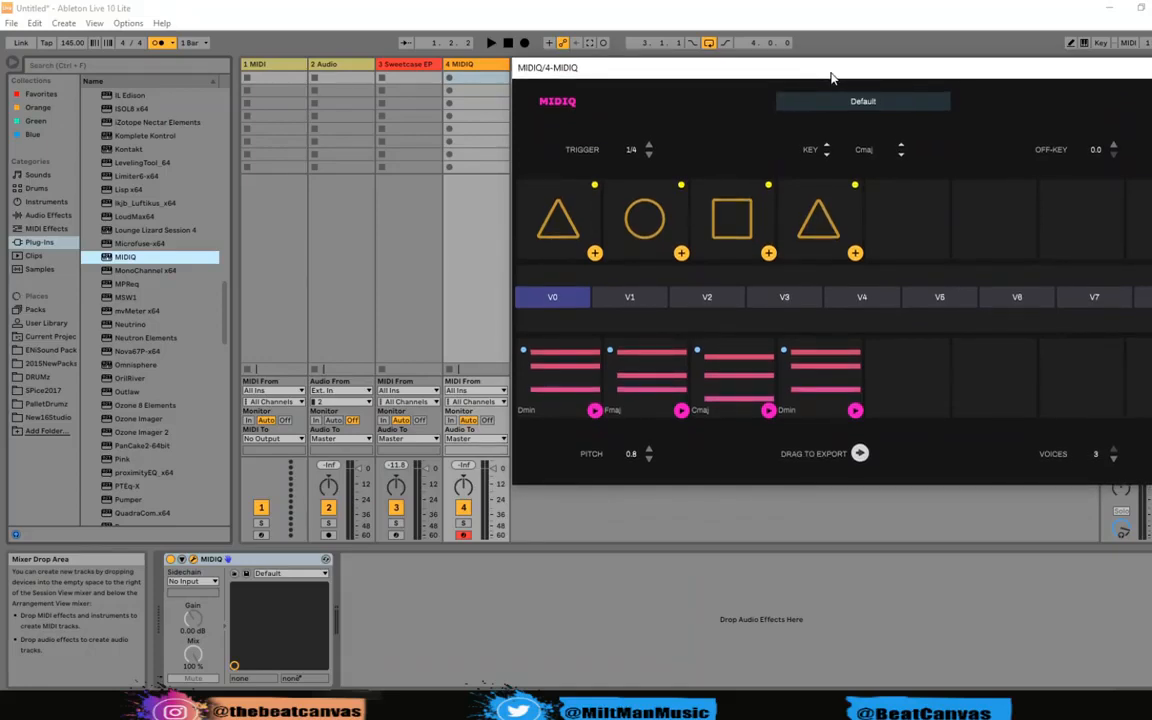
drag(830, 77, 805, 75)
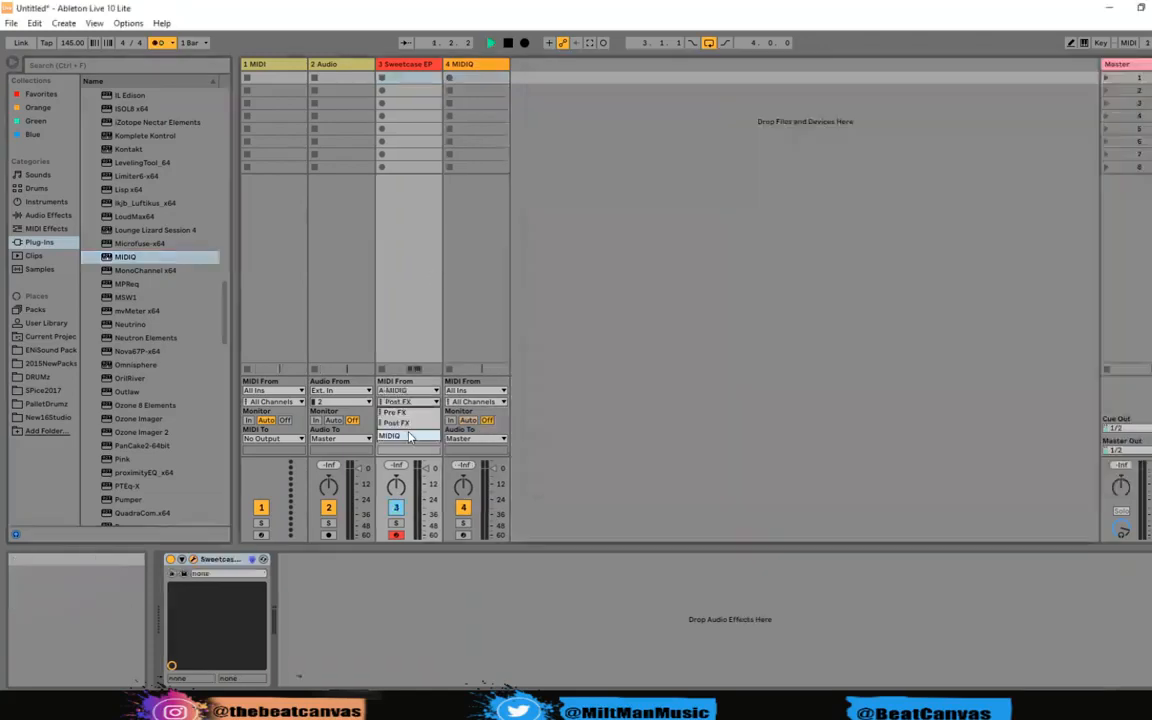
Route the Sweetcase EP track's MIDI input from 4-MIDIQ, with MIDIQ as its input channel.
click(410, 436)
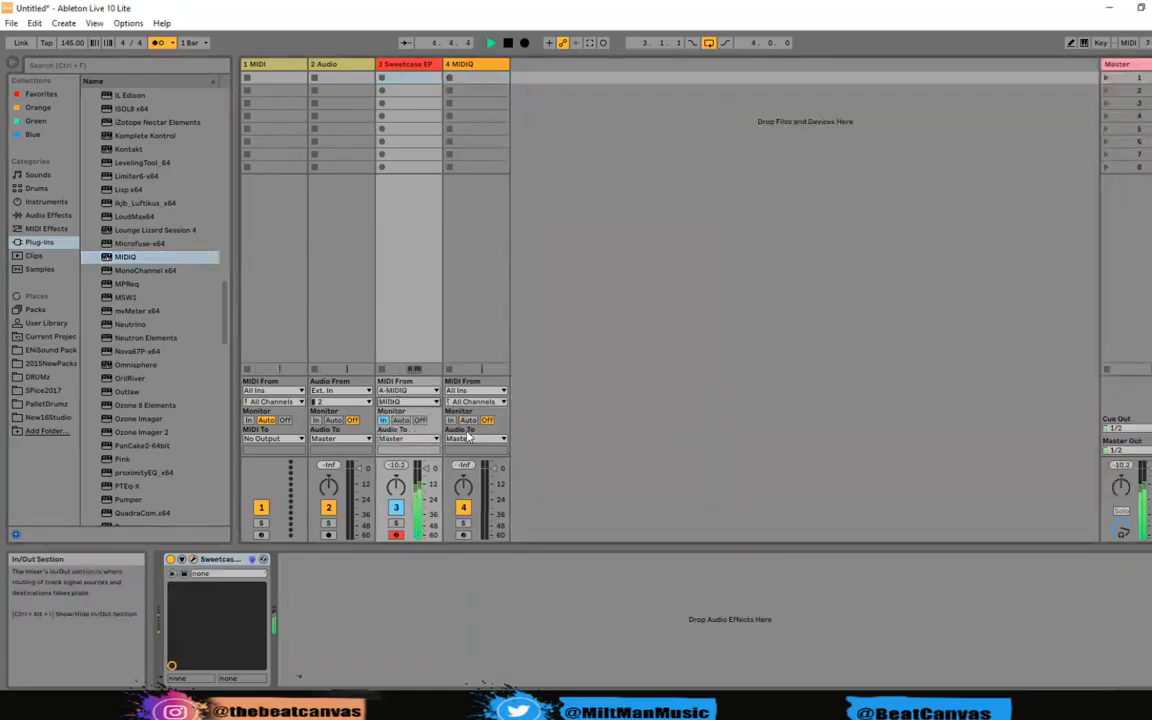
click(430, 391)
click(431, 400)
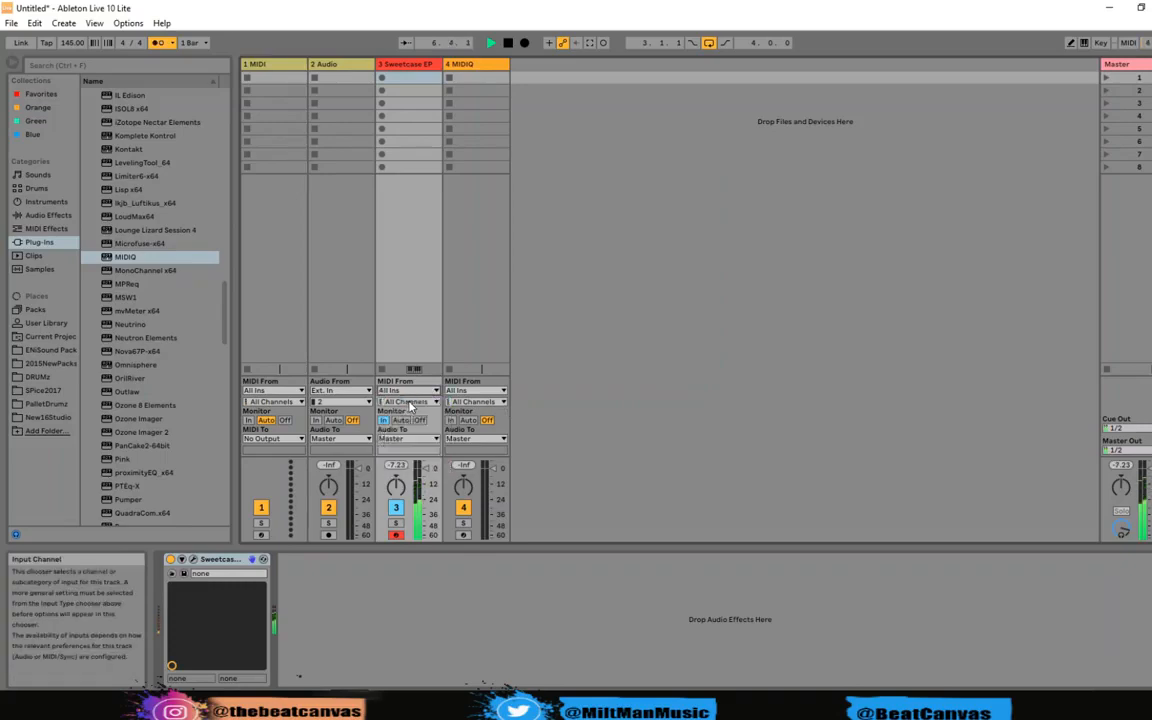
click(430, 391)
click(405, 457)
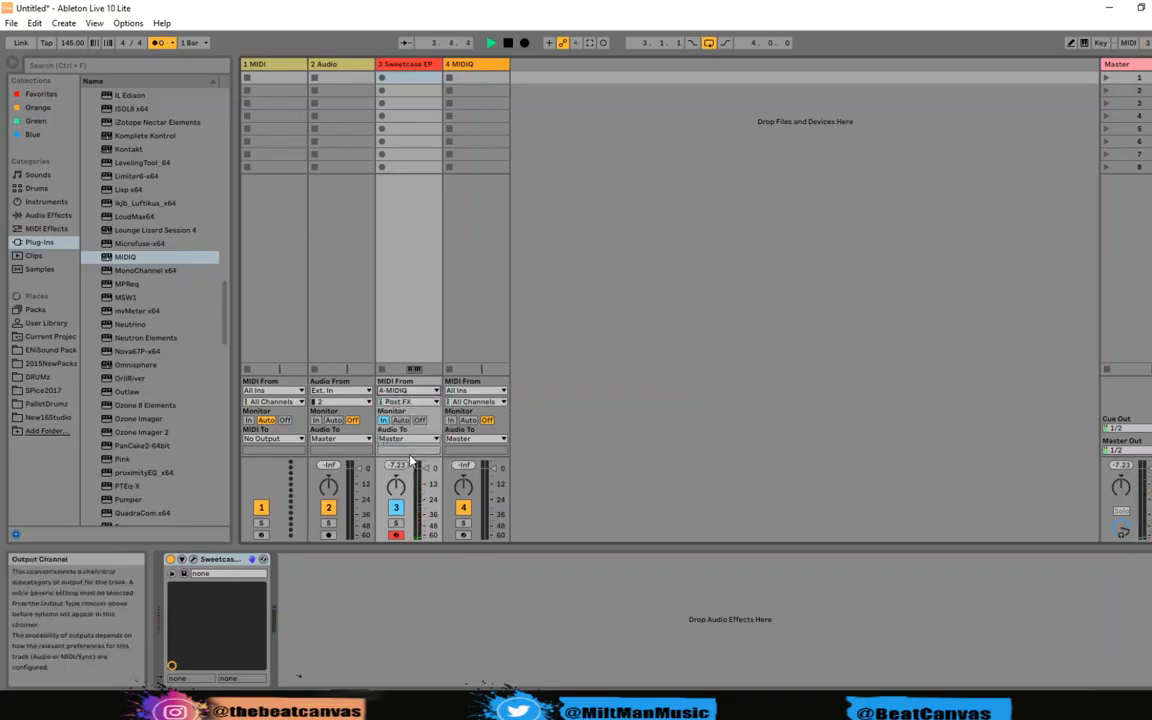
click(430, 401)
click(424, 434)
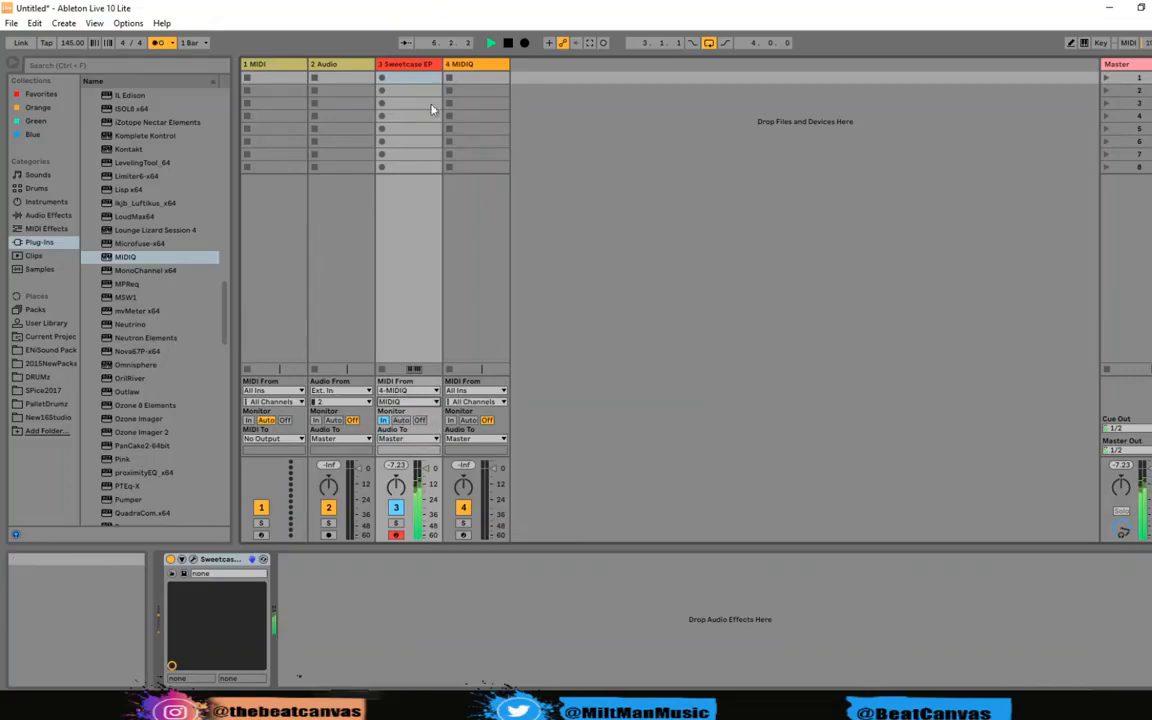
Show the MIDIQ track's plug-in window in full view and set its key to G#min.
click(462, 64)
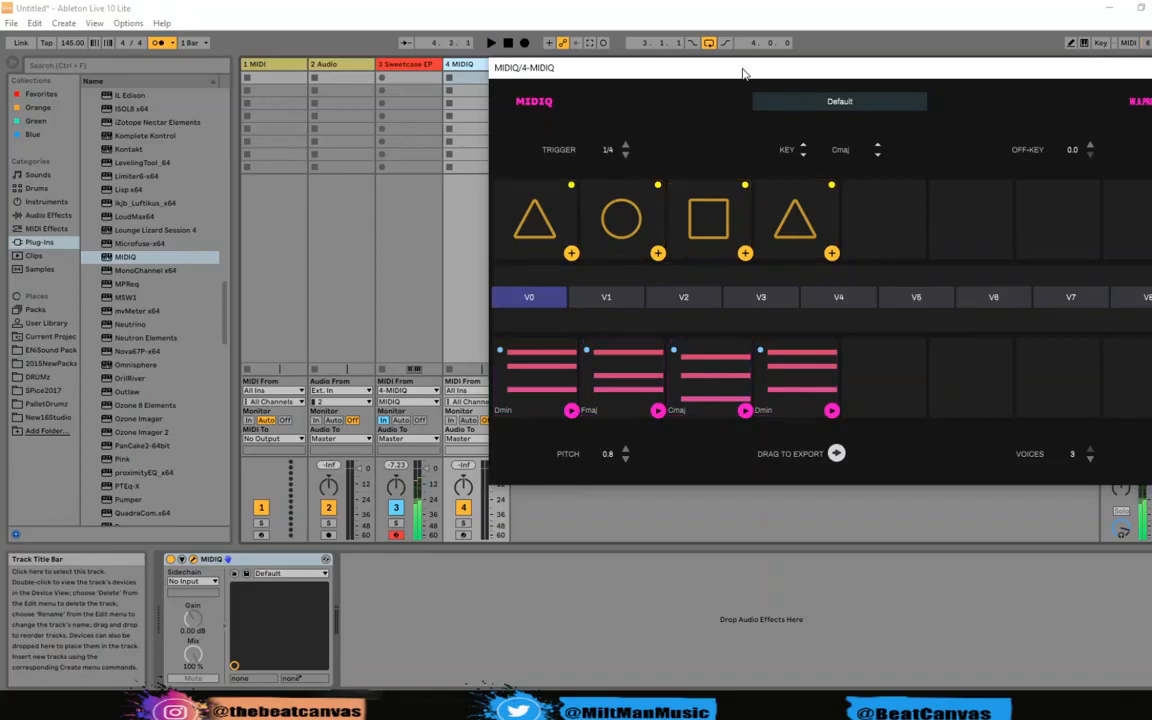
drag(748, 72, 488, 41)
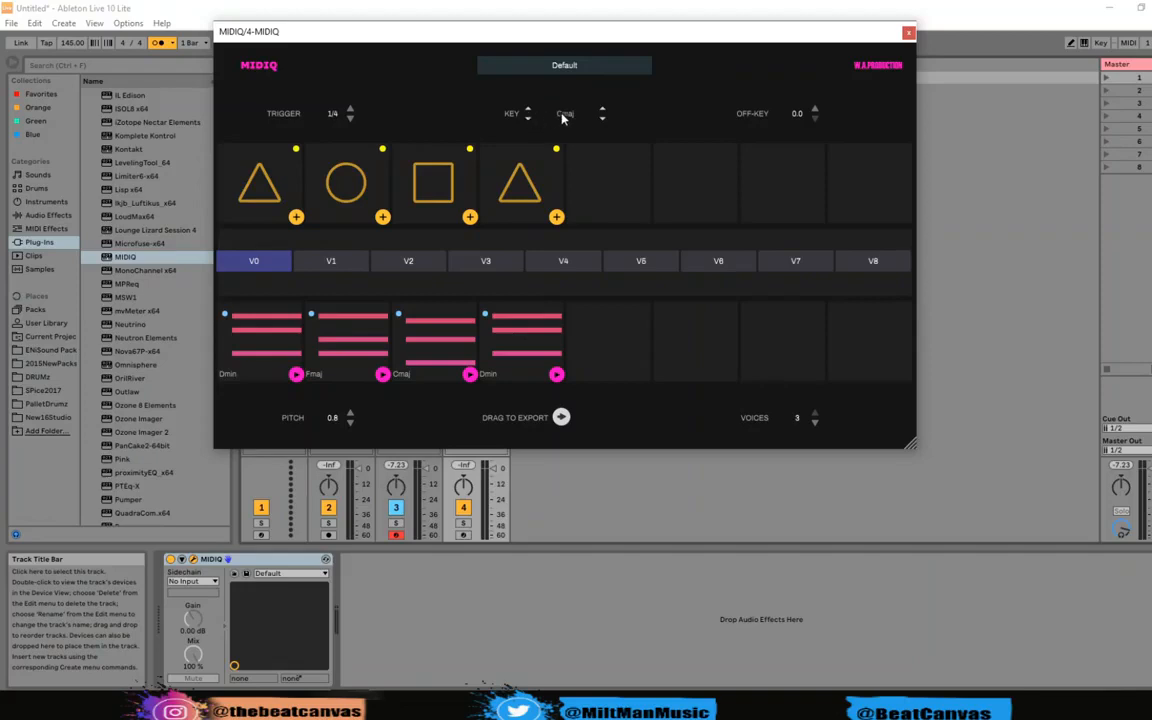
click(529, 117)
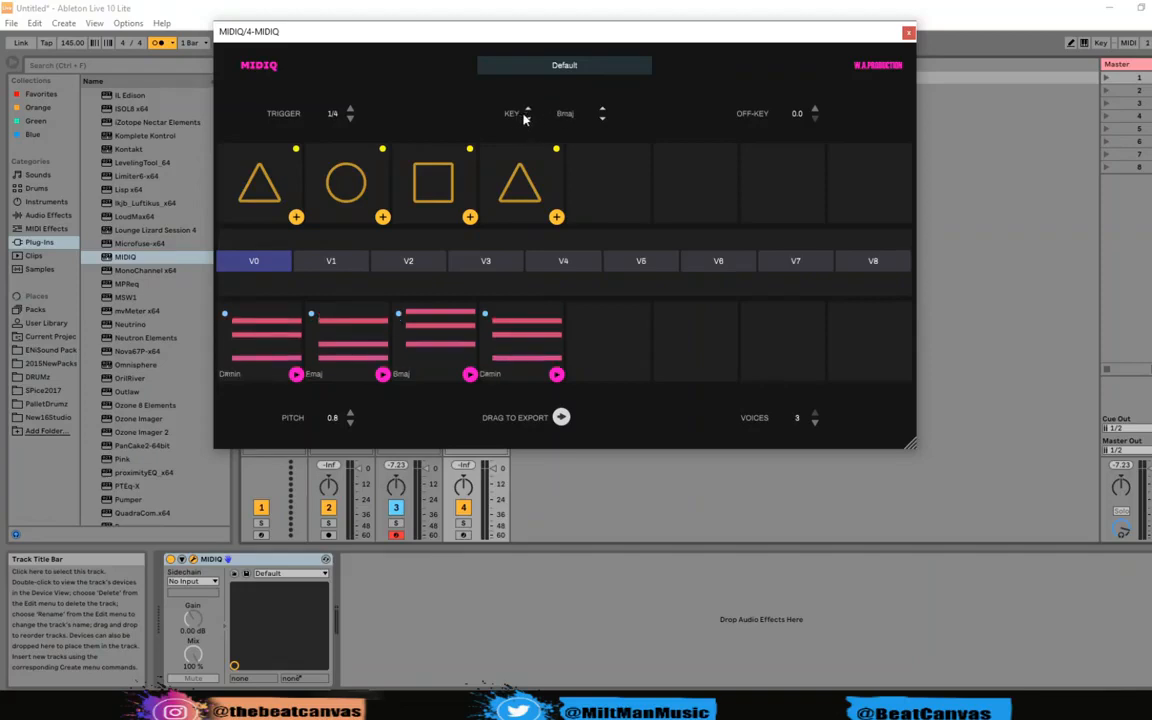
click(529, 118)
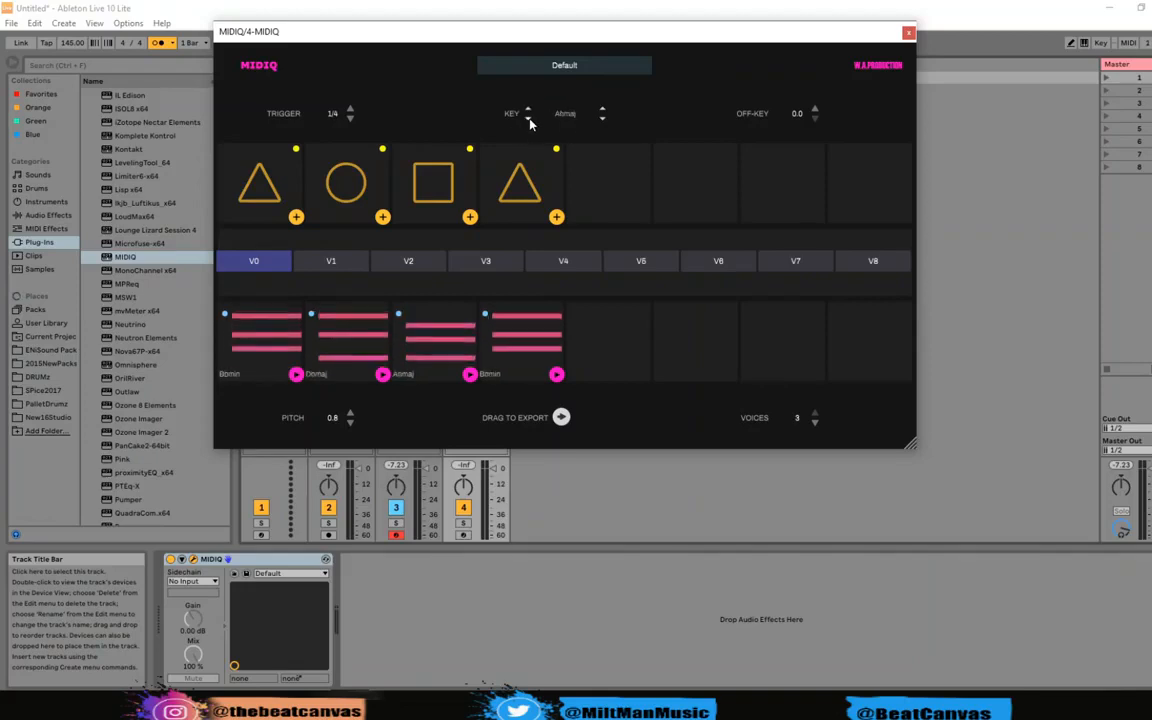
click(528, 119)
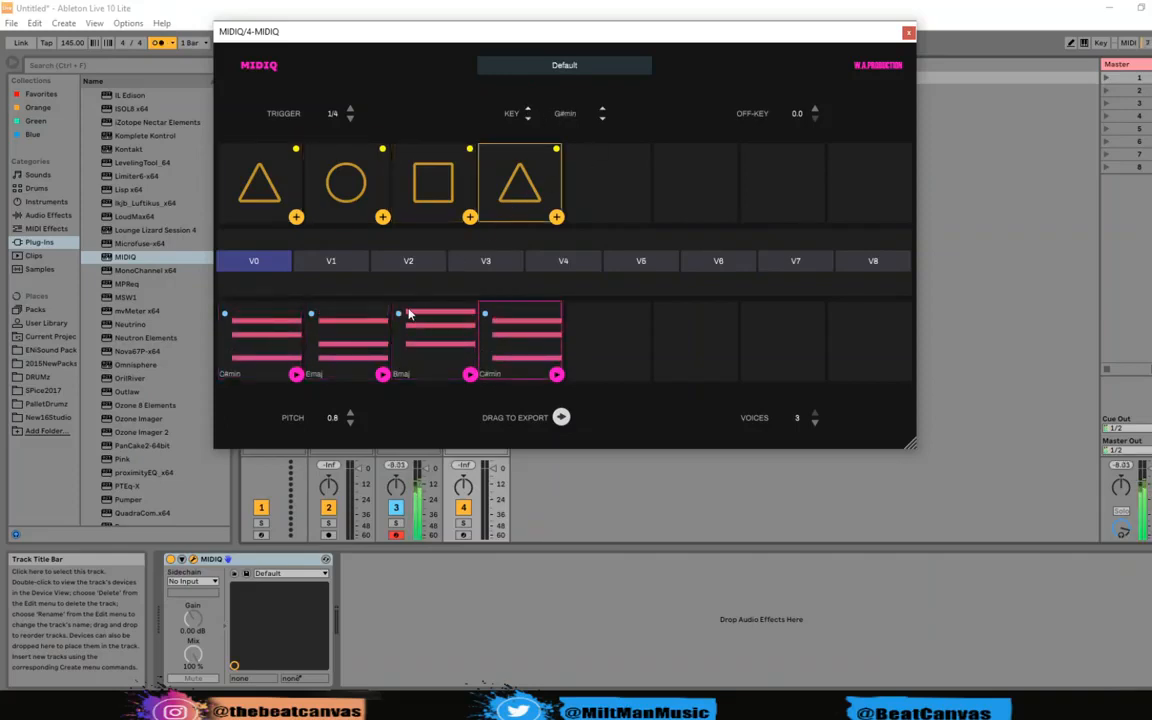
Try a 1/8 trigger rate in MIDIQ and raise the trigger back to a longer note value.
click(350, 118)
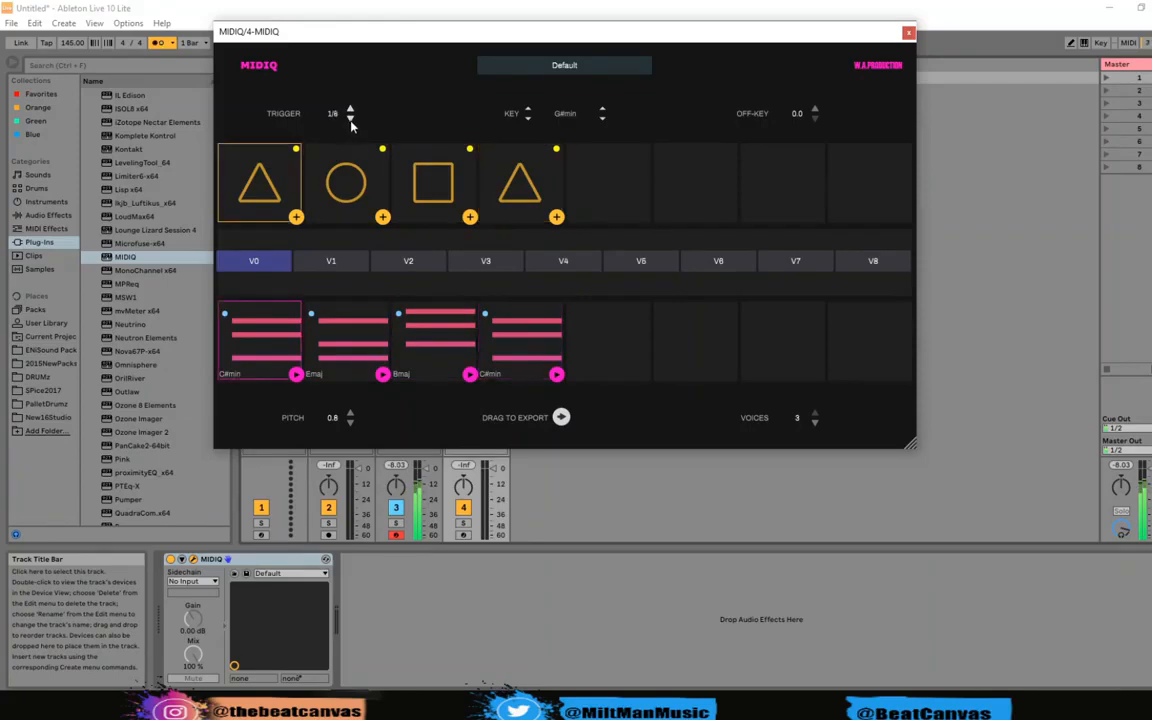
click(351, 109)
click(353, 109)
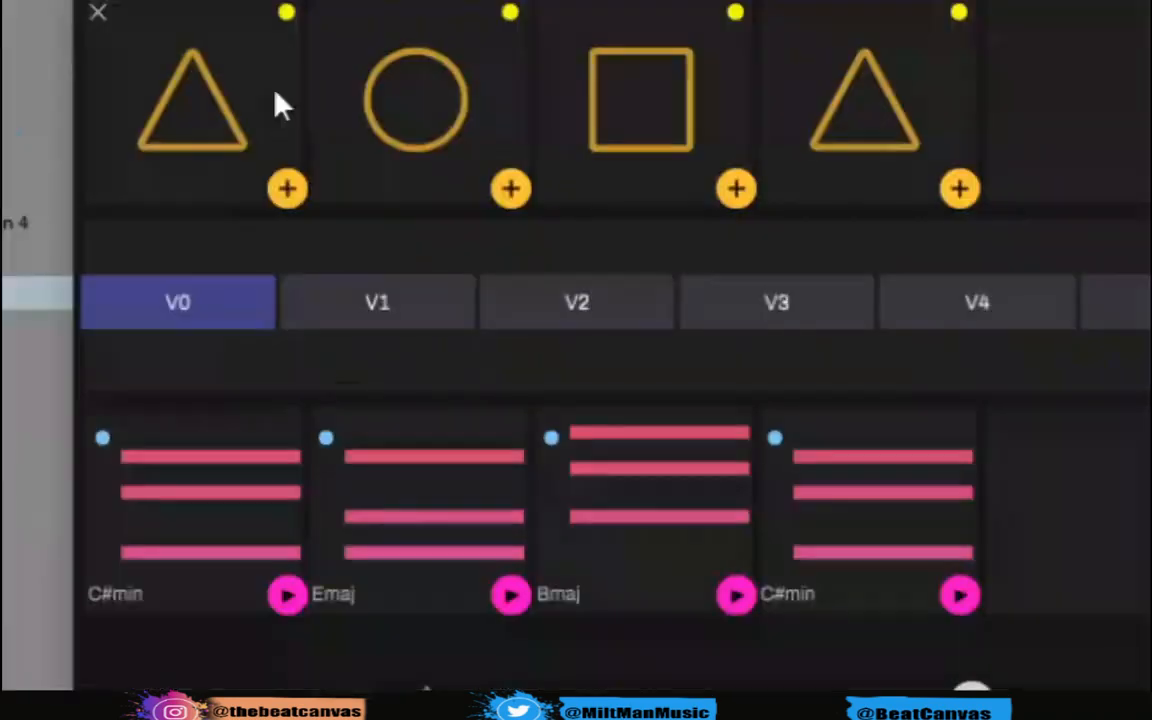
Change the first MIDIQ slot's shape to a hexagon and the fourth slot's shape to an octagon.
click(266, 94)
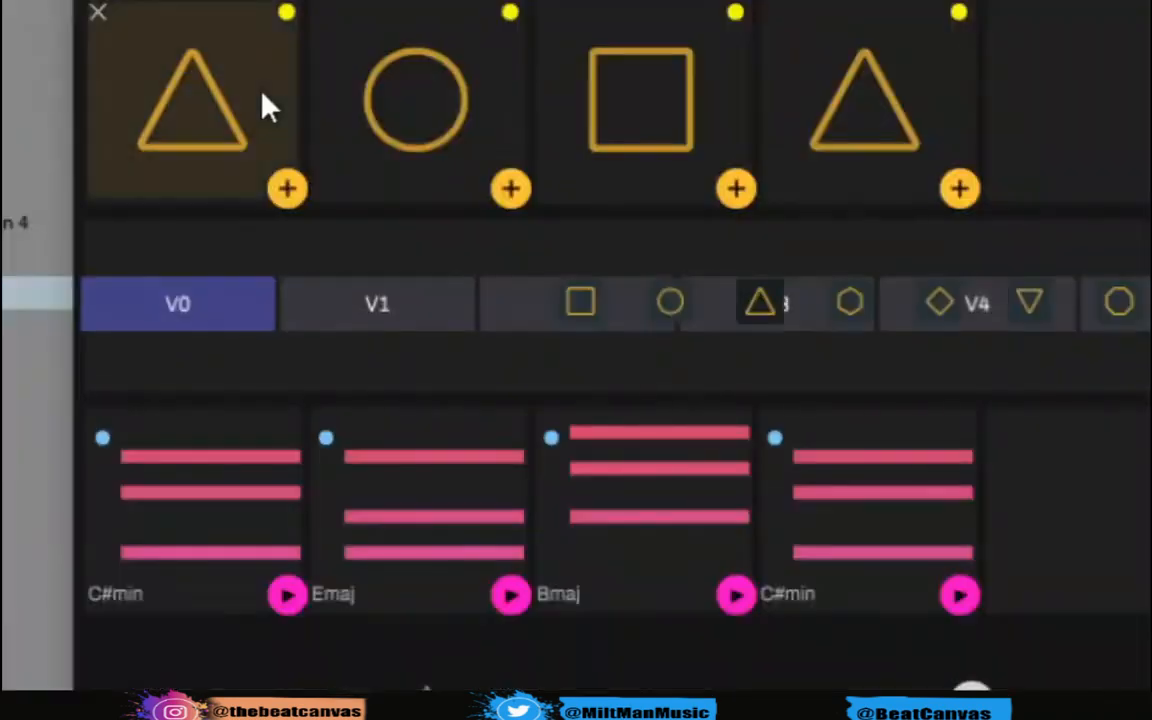
click(851, 306)
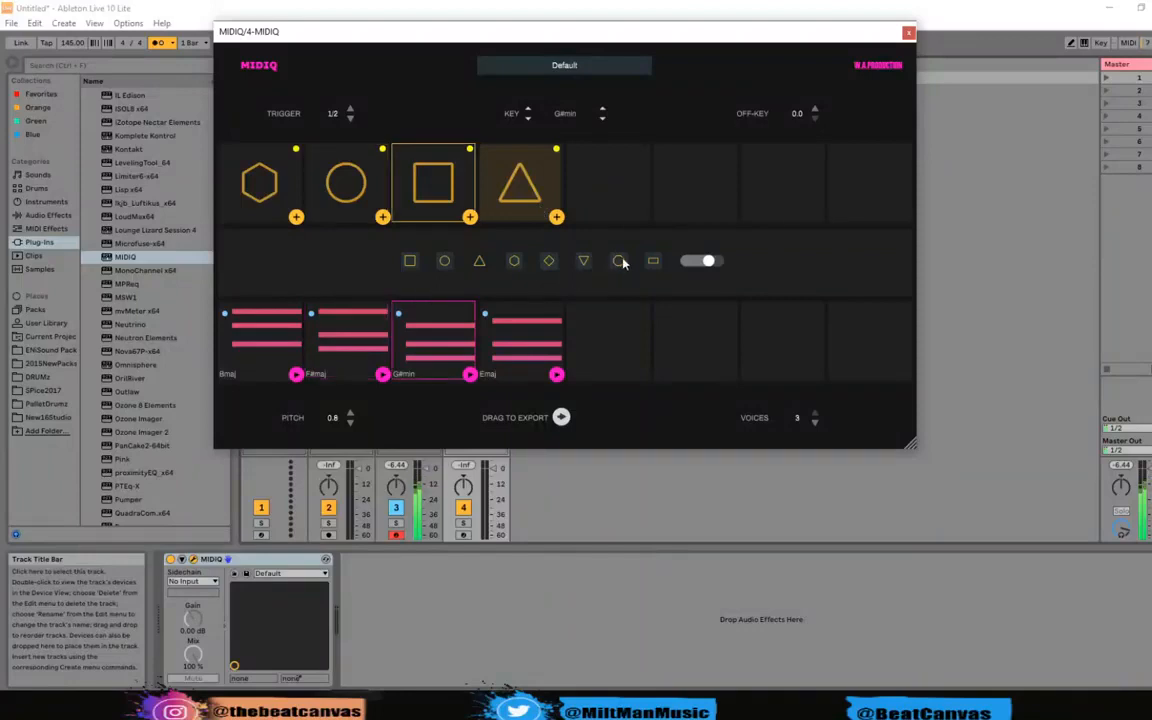
click(619, 261)
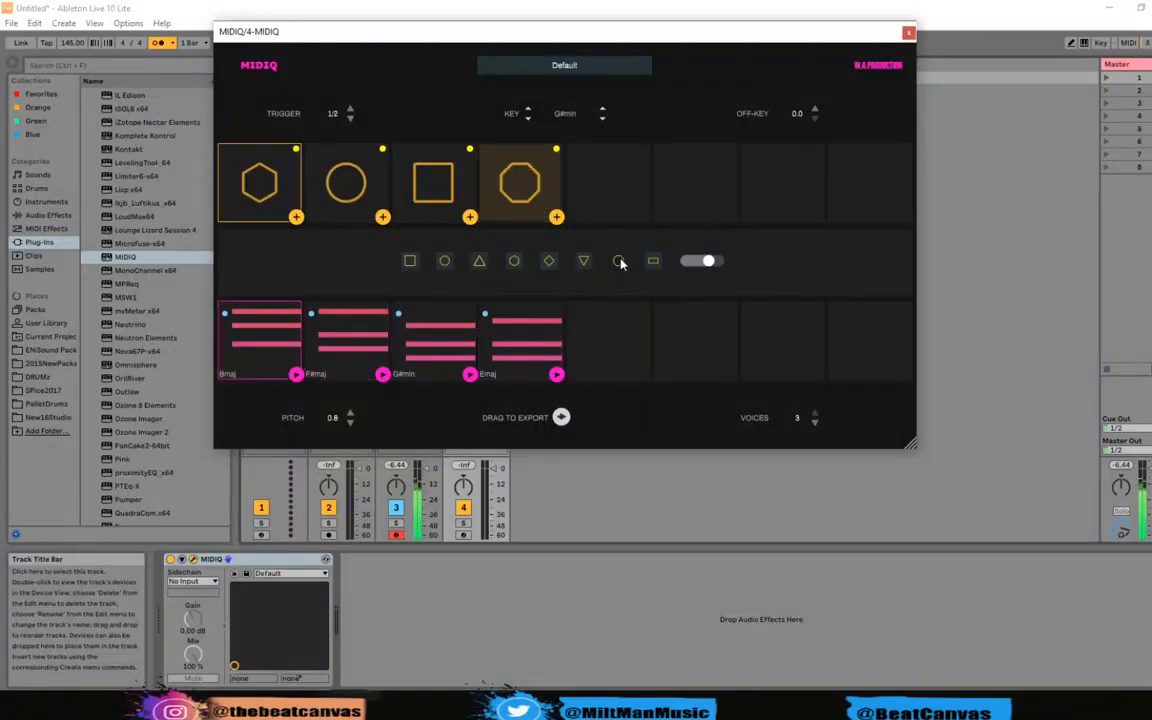
Add three more slots after the fourth MIDIQ slot, setting the sixth to a square and the seventh to a rectangle.
click(558, 217)
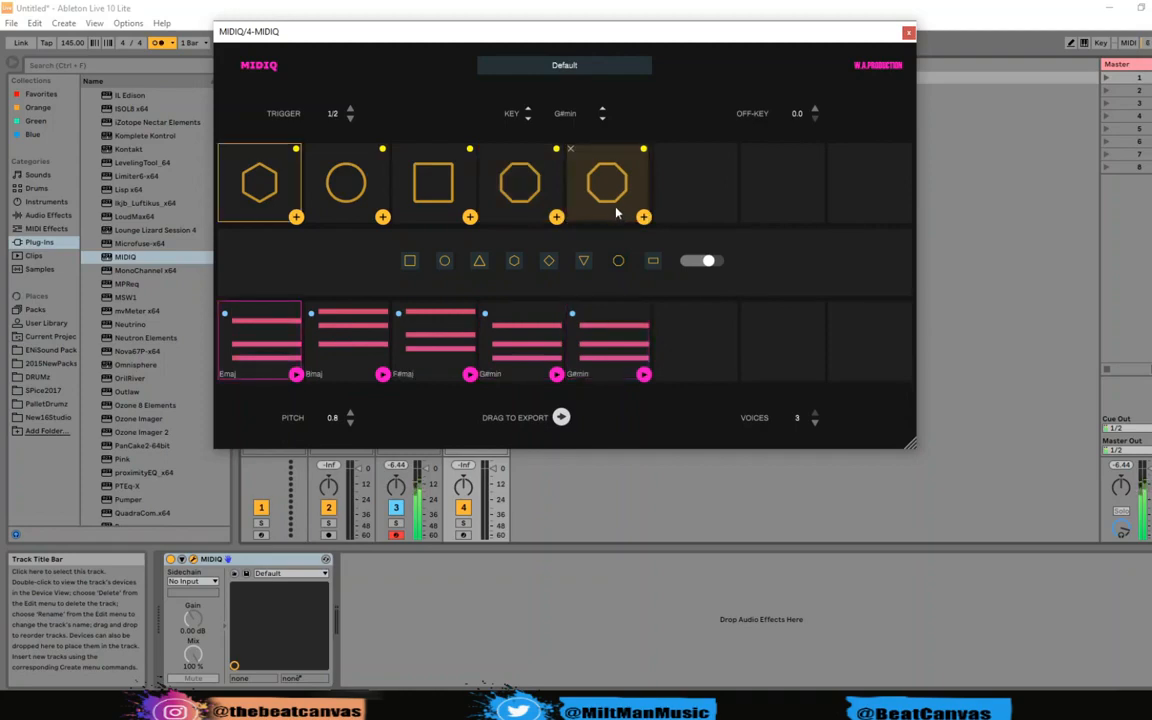
click(643, 216)
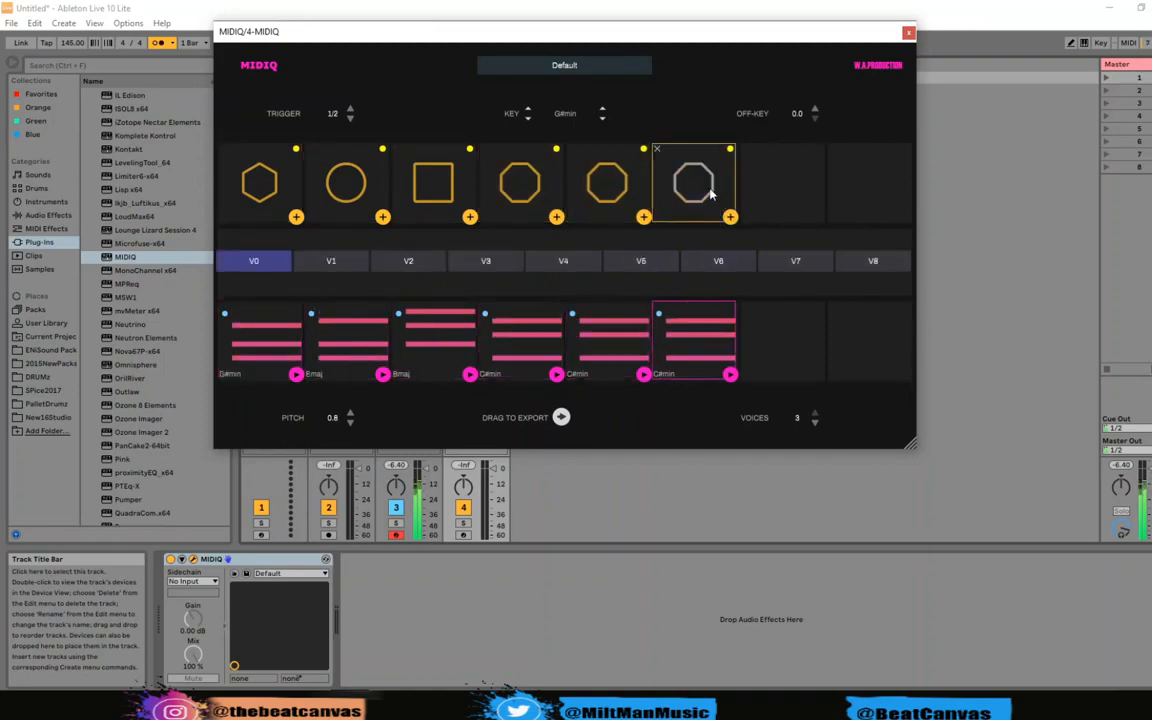
click(708, 210)
click(445, 261)
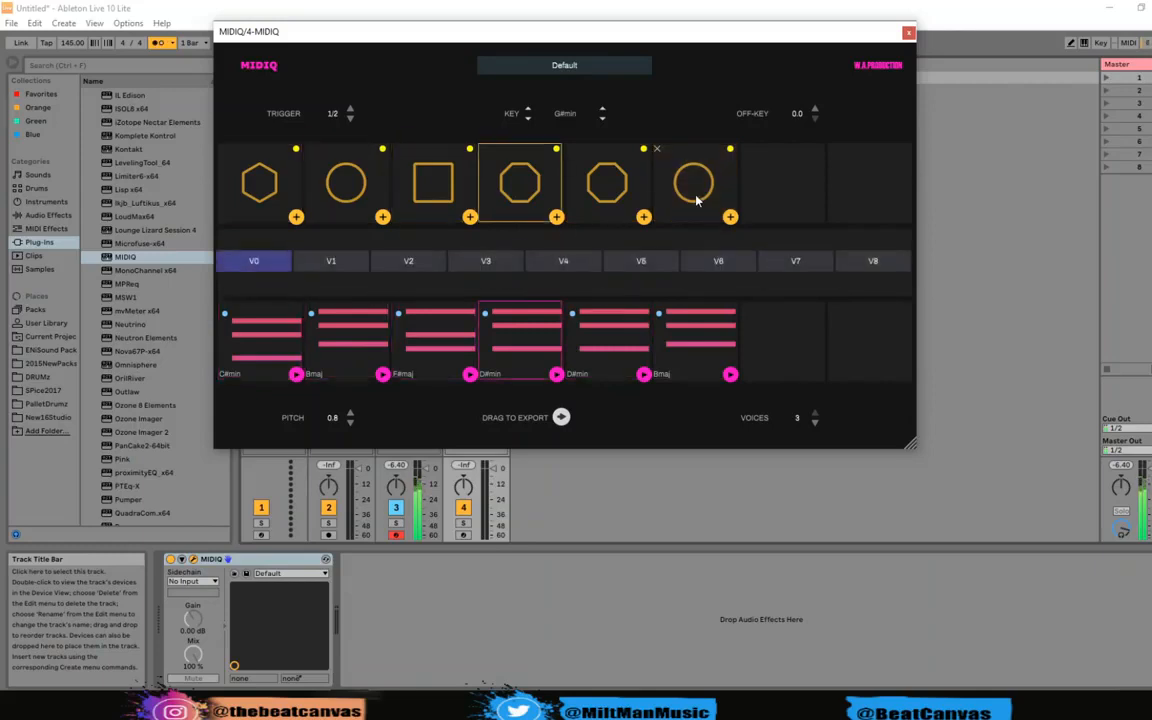
click(409, 261)
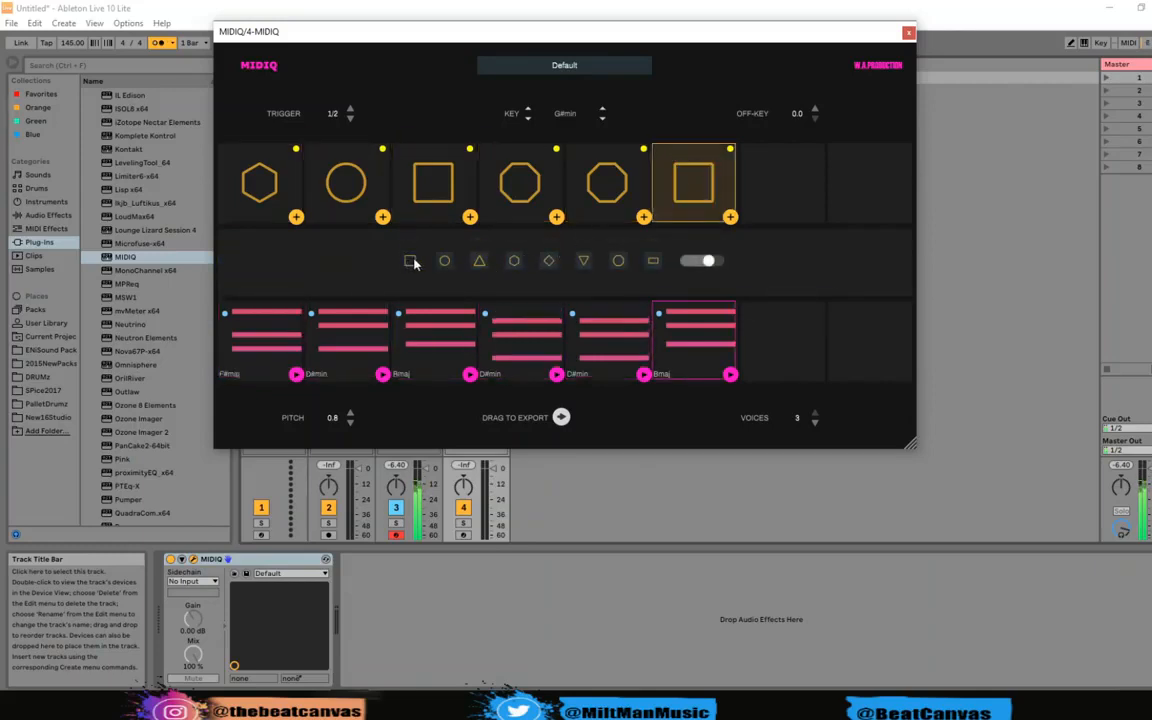
click(730, 216)
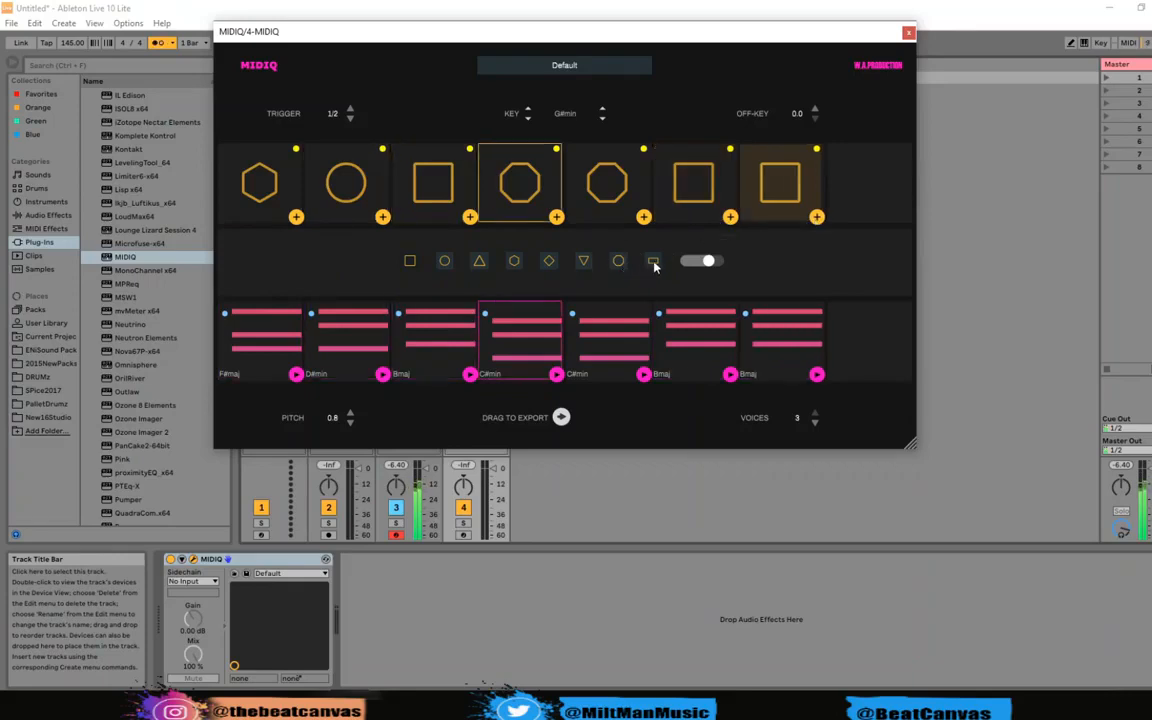
click(653, 261)
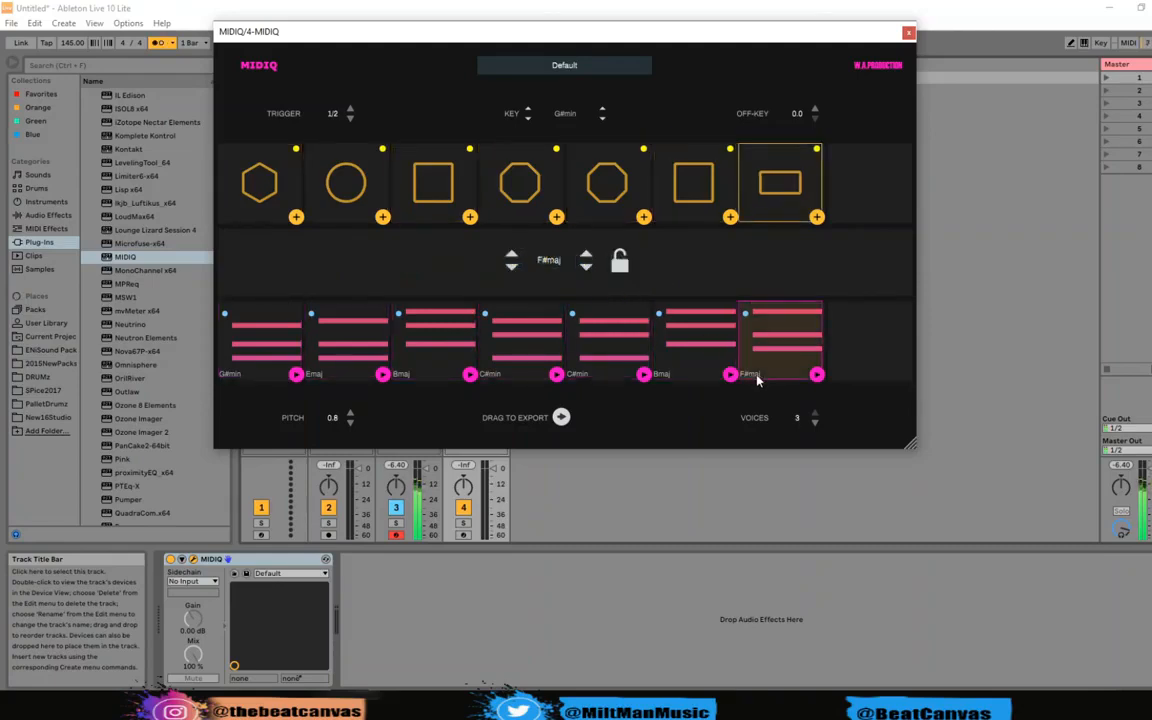
Try Fmin, F#maj, Gbmin and Gmaj as the seventh MIDIQ slot's chord and stop playback.
click(512, 268)
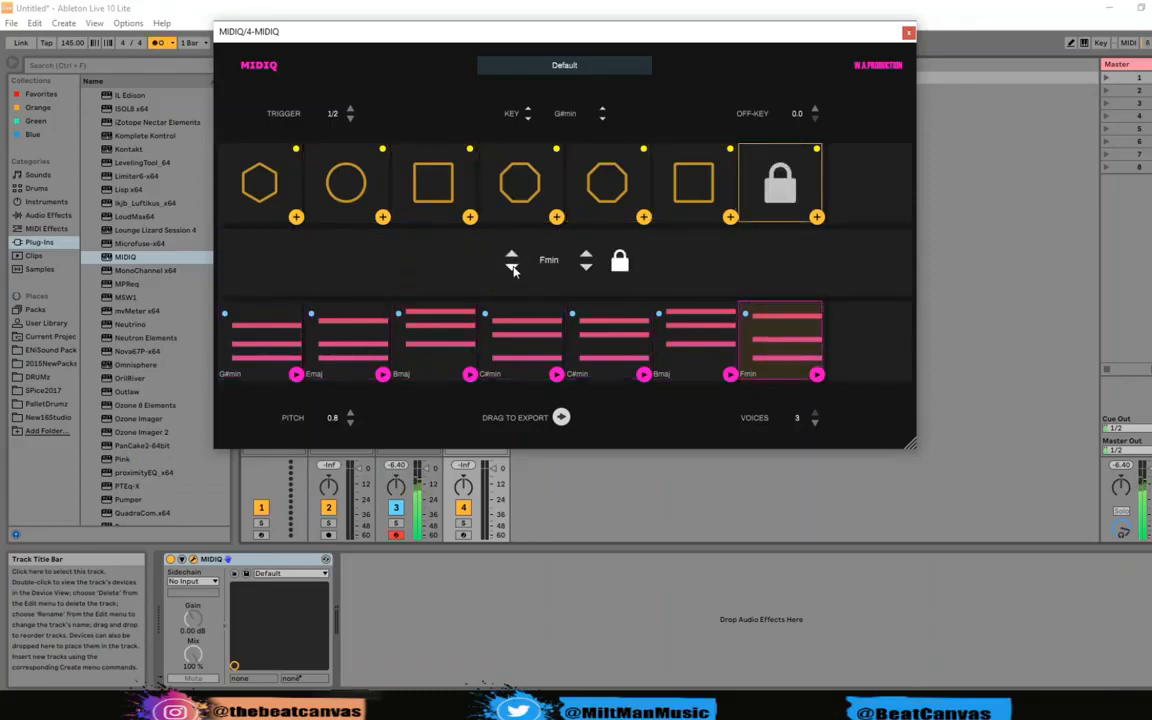
click(511, 256)
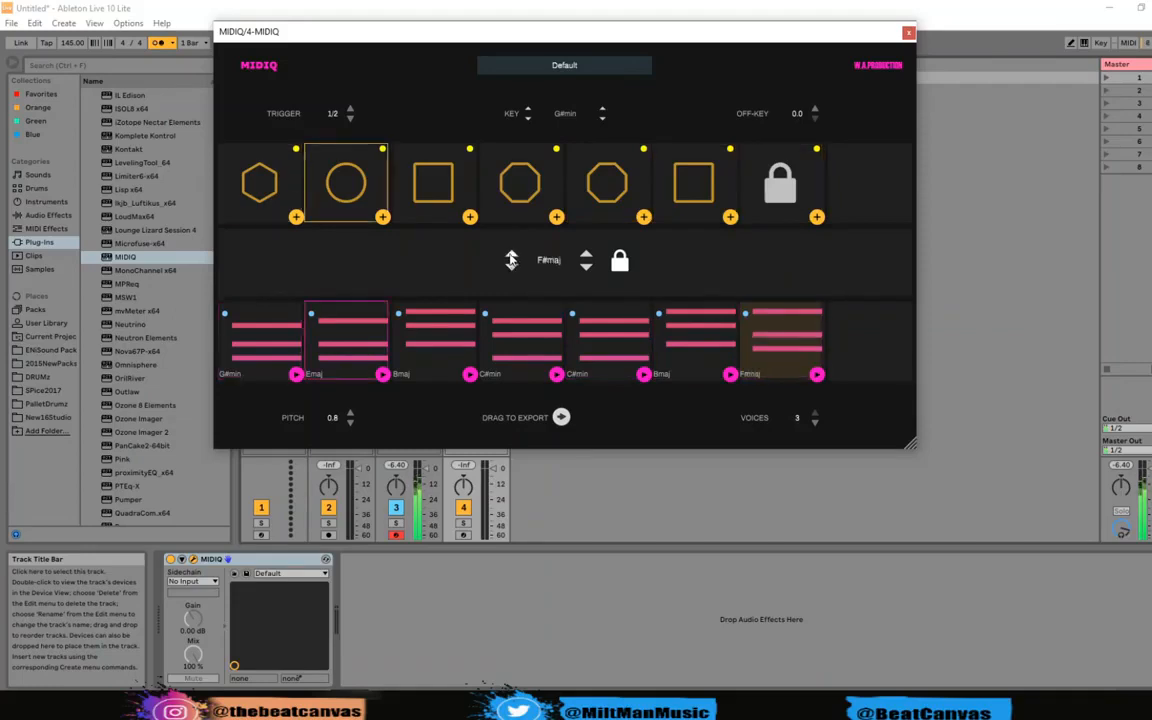
click(511, 259)
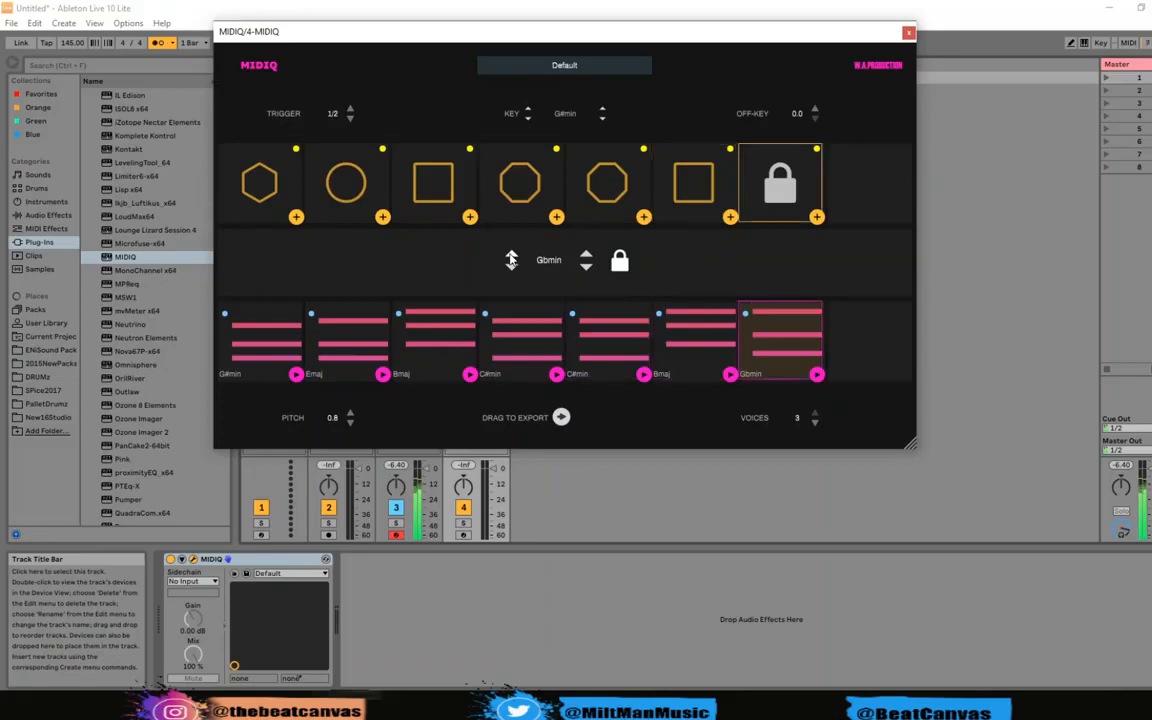
click(511, 259)
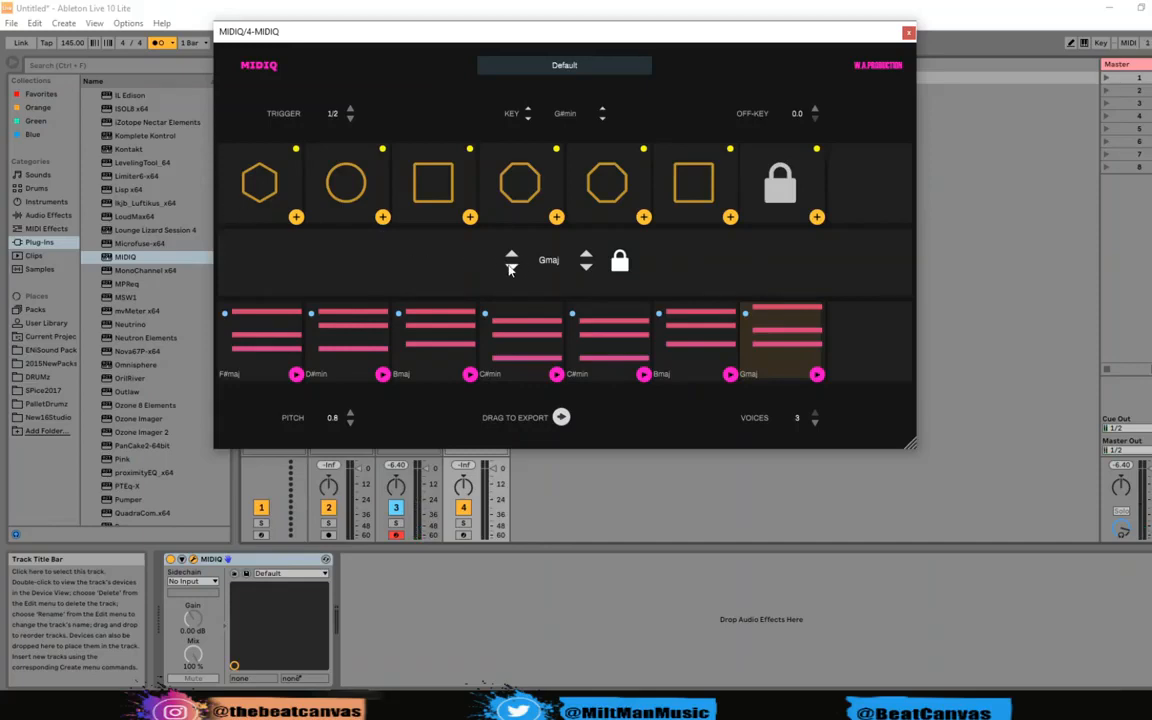
key(space)
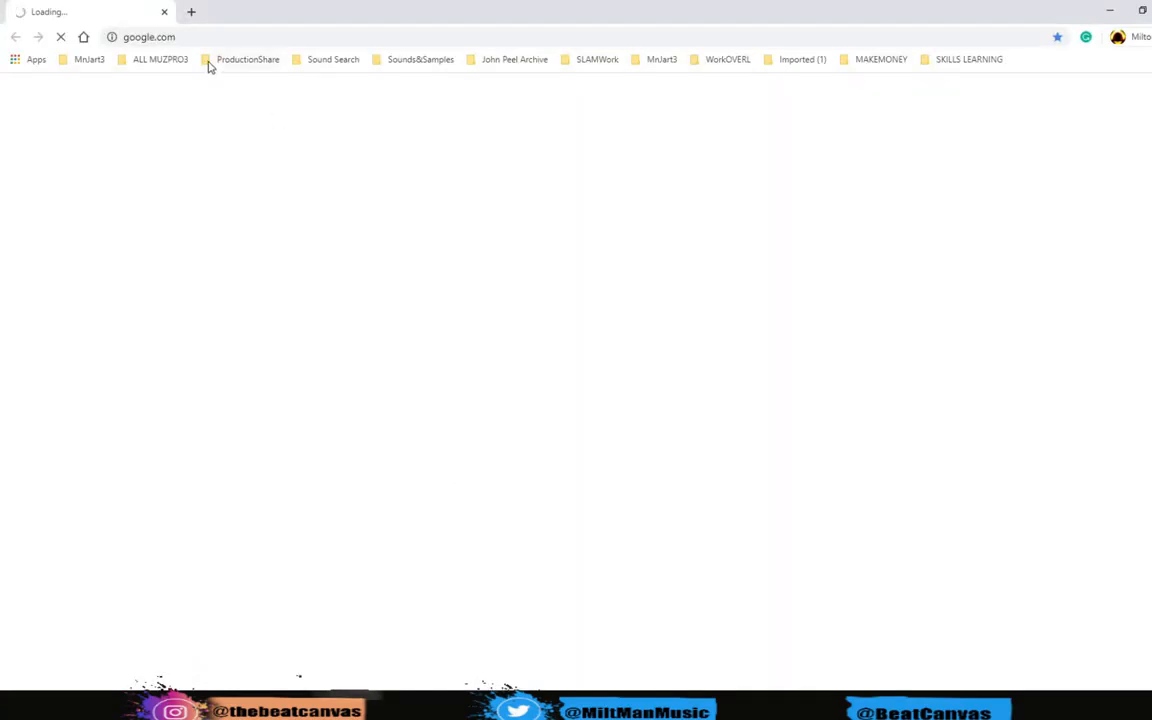
Open the Interactive Circle of Fifths page in the browser and show tonic G# in N. Minor / Aeolian mode.
click(208, 38)
text(inter)
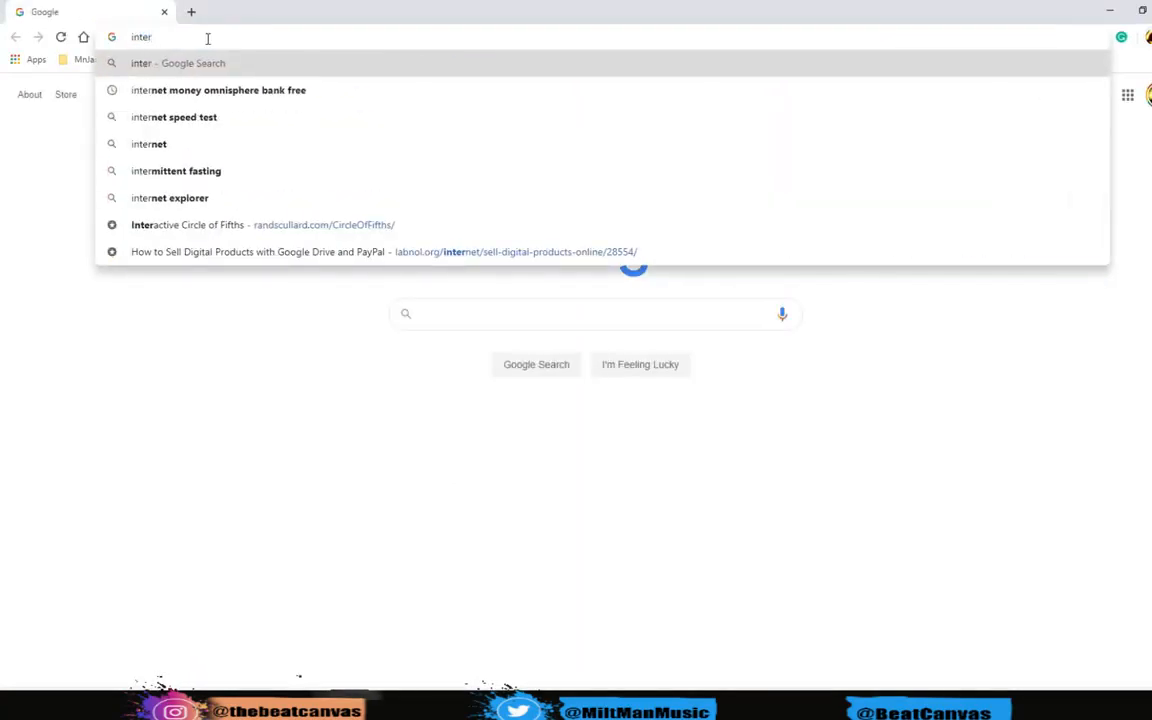
click(300, 225)
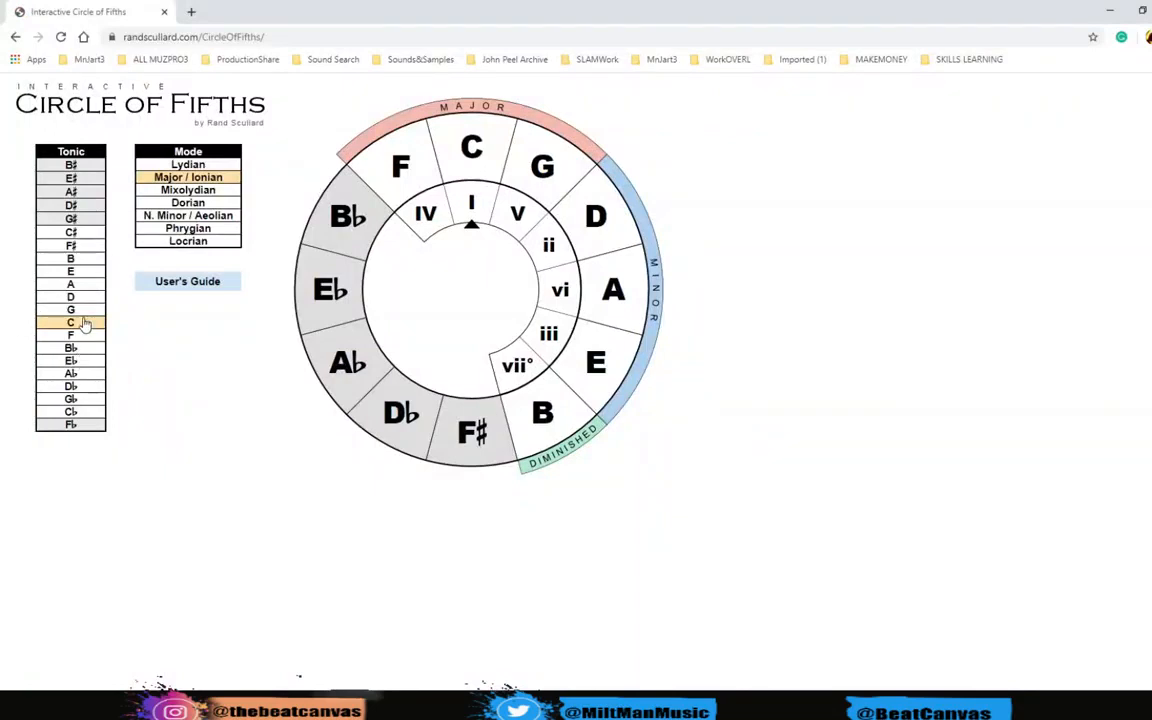
click(80, 219)
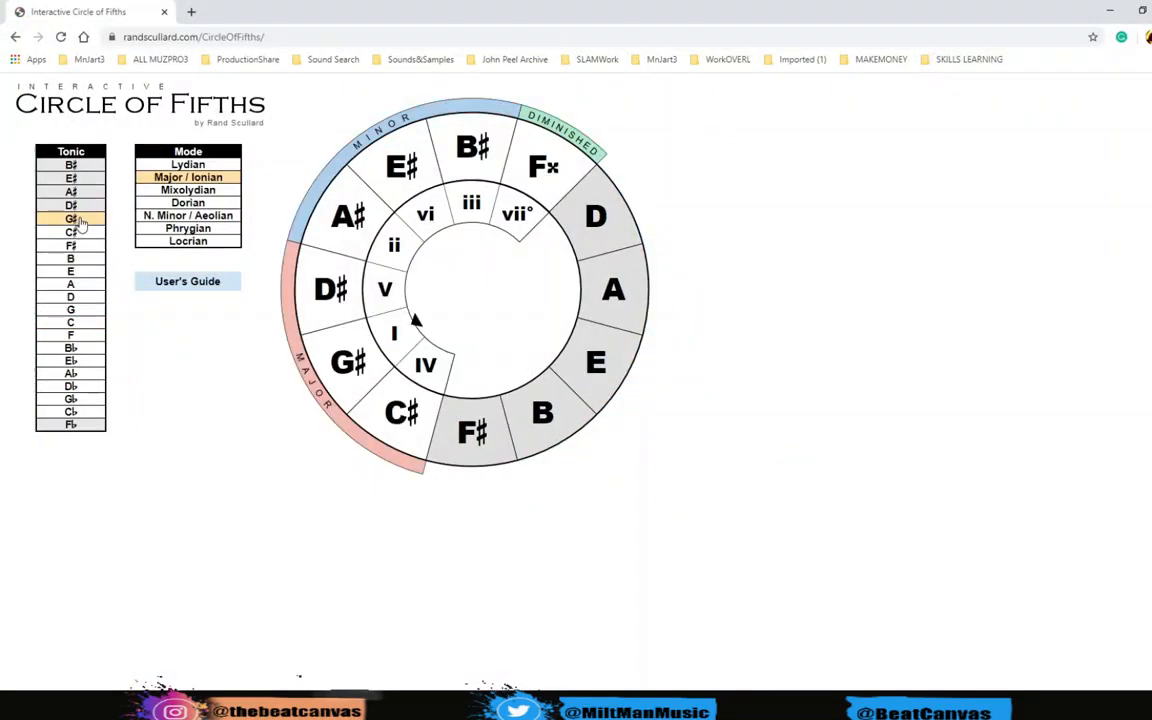
click(186, 215)
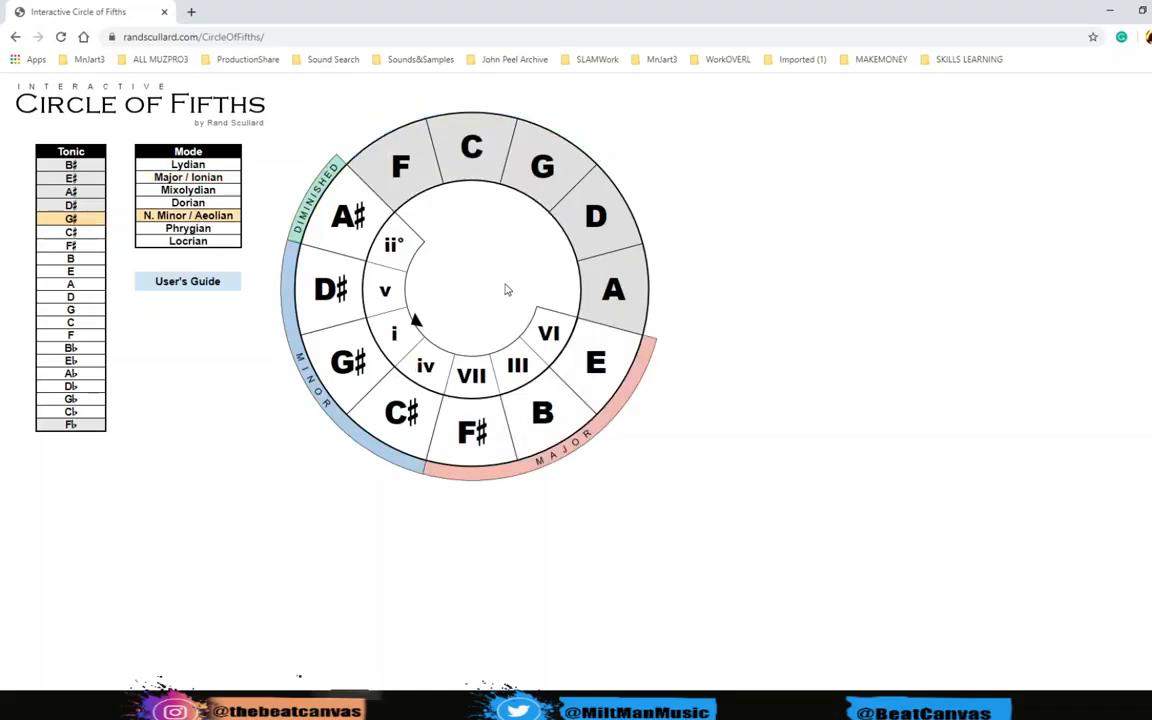
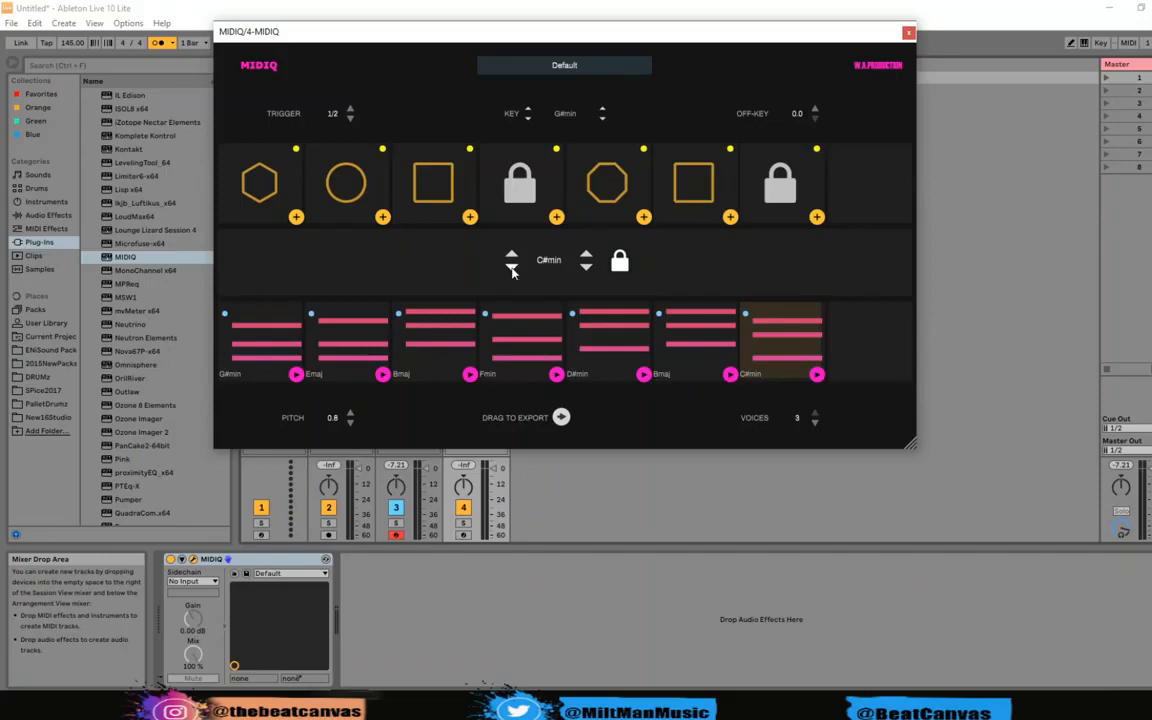
Raise the locked chord of the fourth MIDIQ slot to A#maj.
click(512, 335)
click(512, 256)
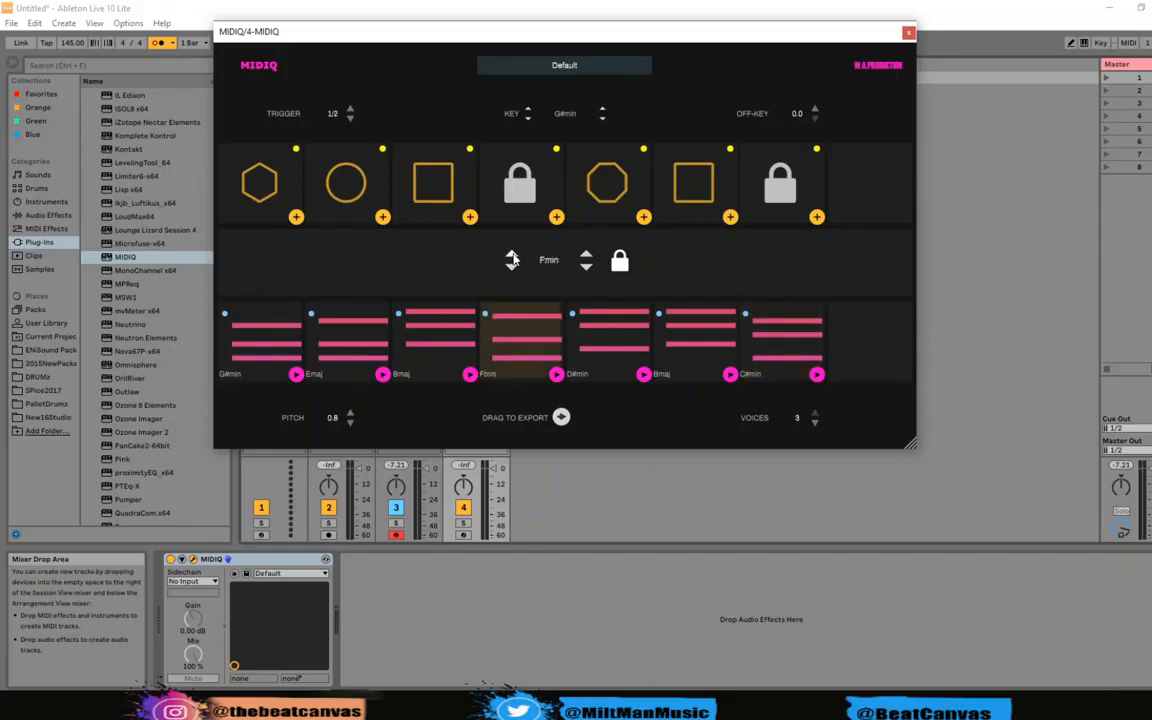
click(512, 257)
click(512, 258)
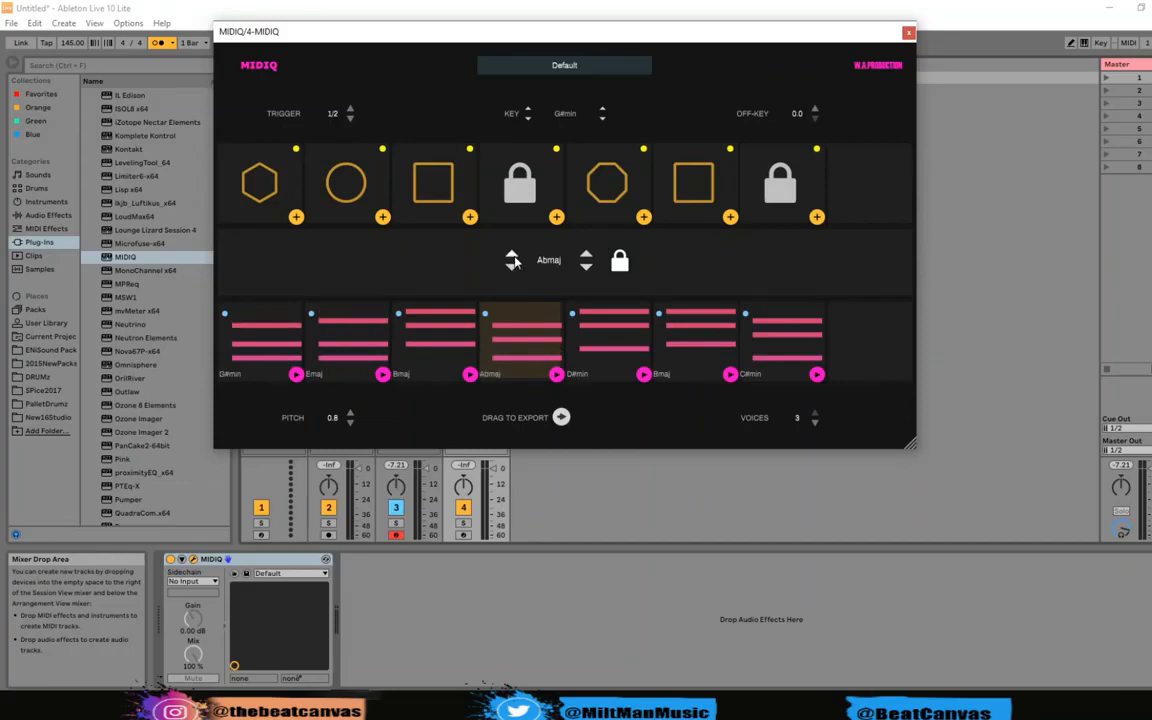
click(512, 256)
click(511, 255)
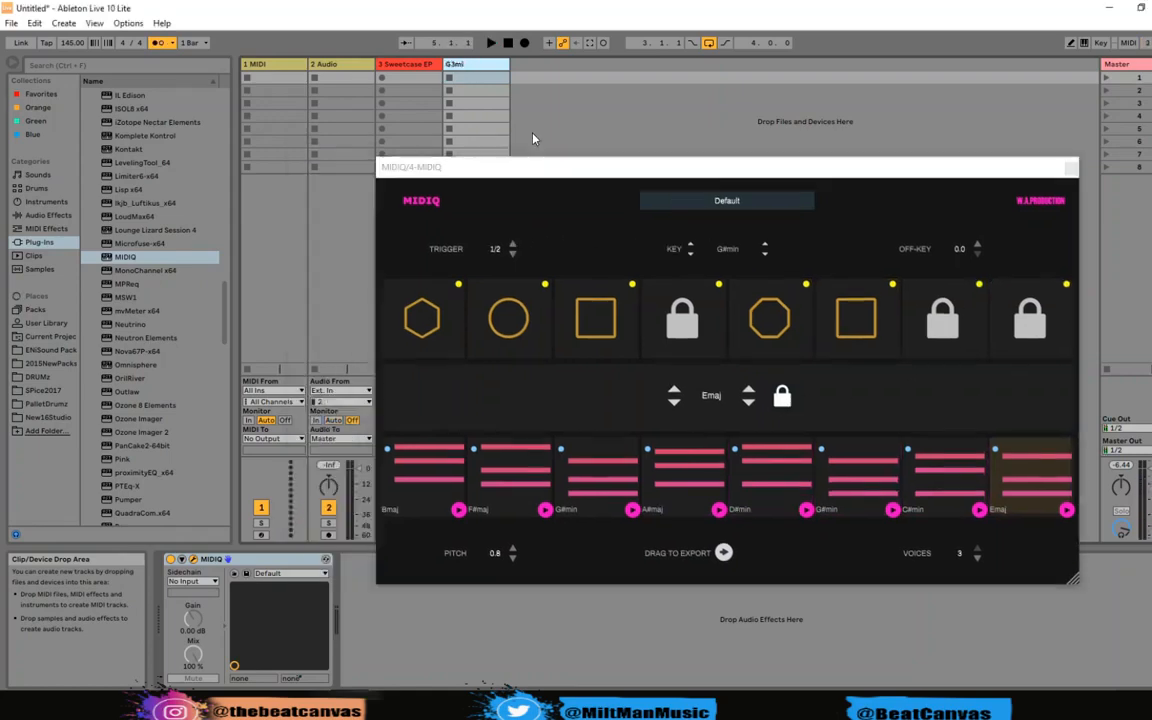
Rename the MIDIQ track as G#min/A#maj.
key(BackSpace)
key(BackSpace)
key(BackSpace)
text(#min/A#maj)
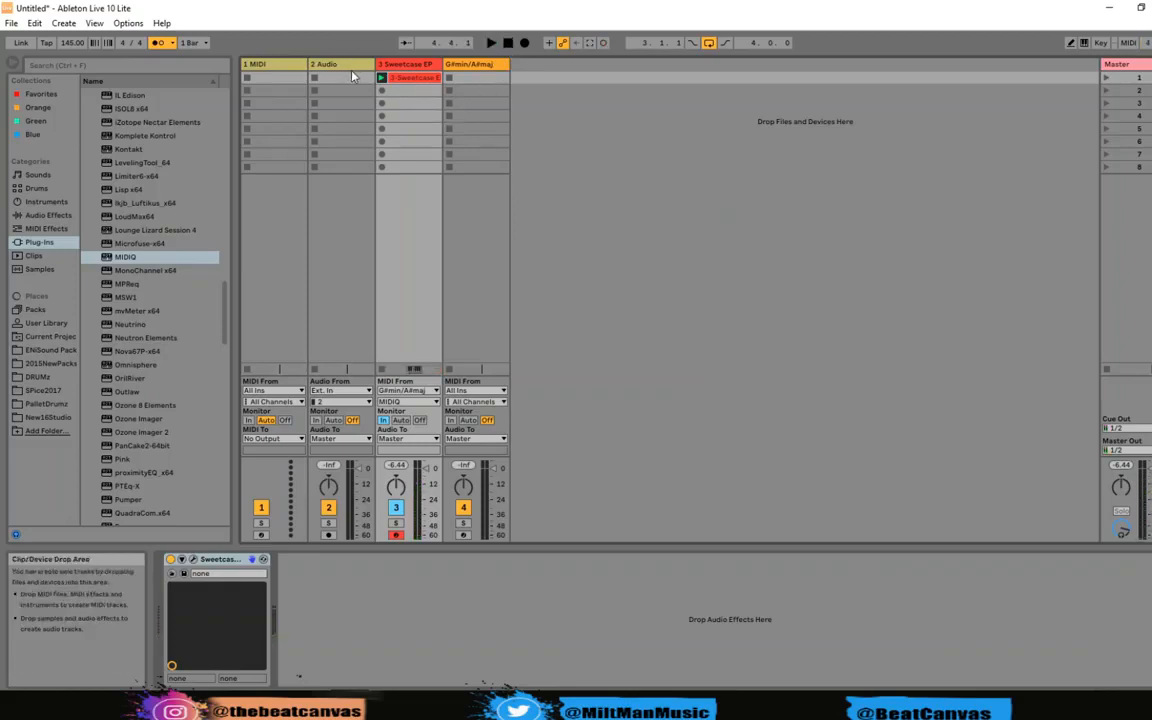
Delete the Sweetcase EP track's session clip and record its chords into the Arrangement as an eight-bar clip.
key(Delete)
key(Tab)
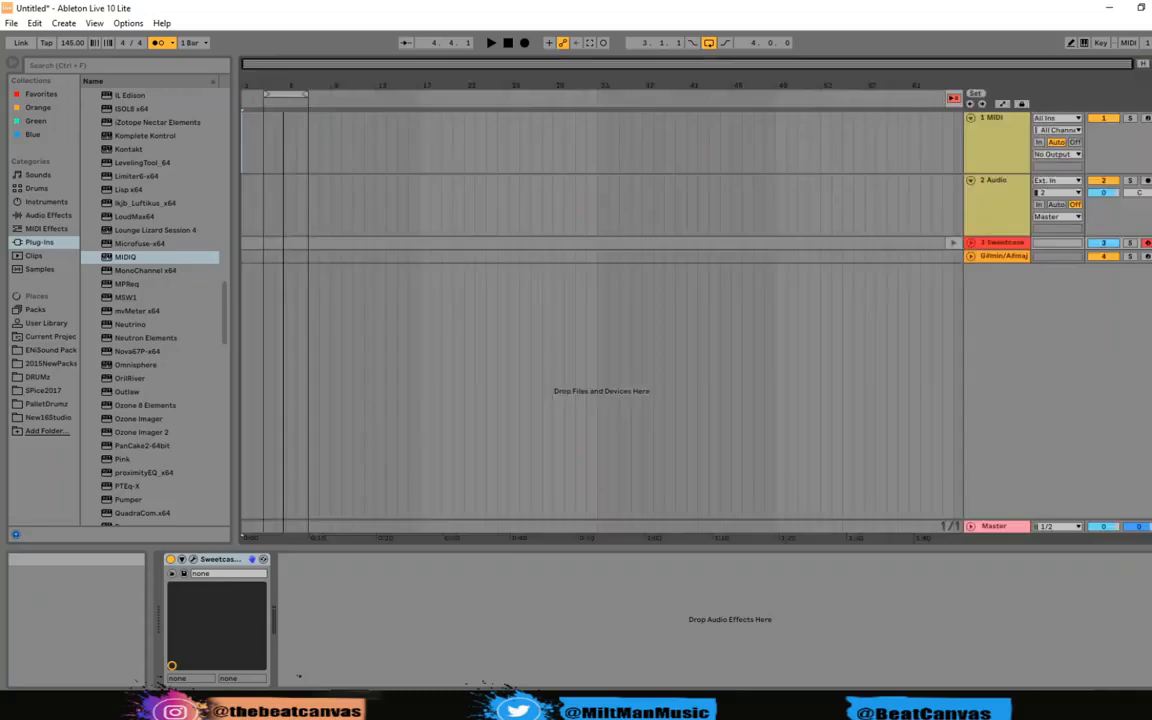
click(525, 42)
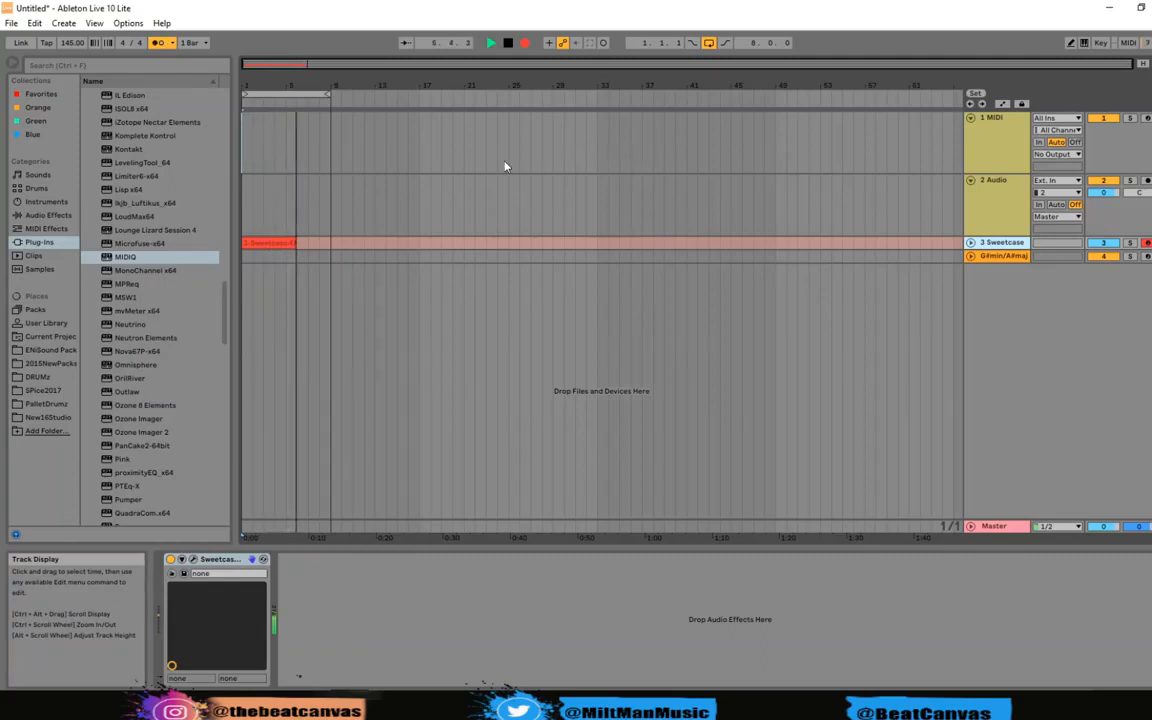
click(509, 46)
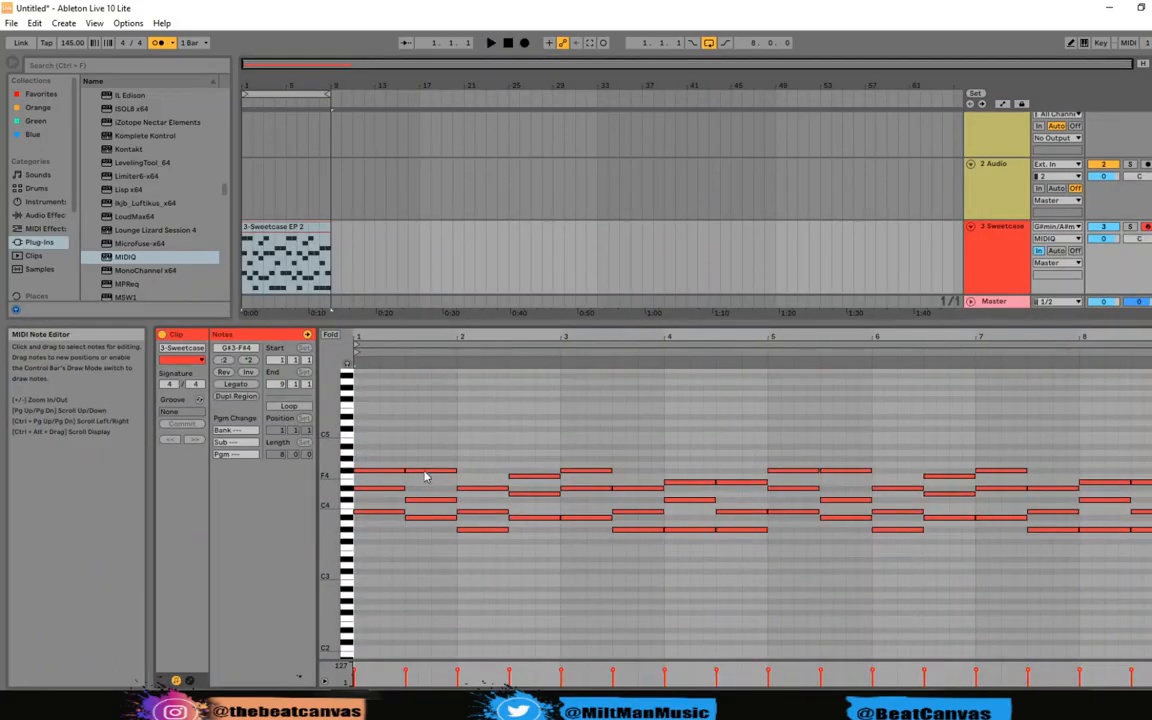
Set the Sweetcase EP track's MIDI input to All Ins with monitoring off and play the recorded clip.
scroll(403, 557, up, 10)
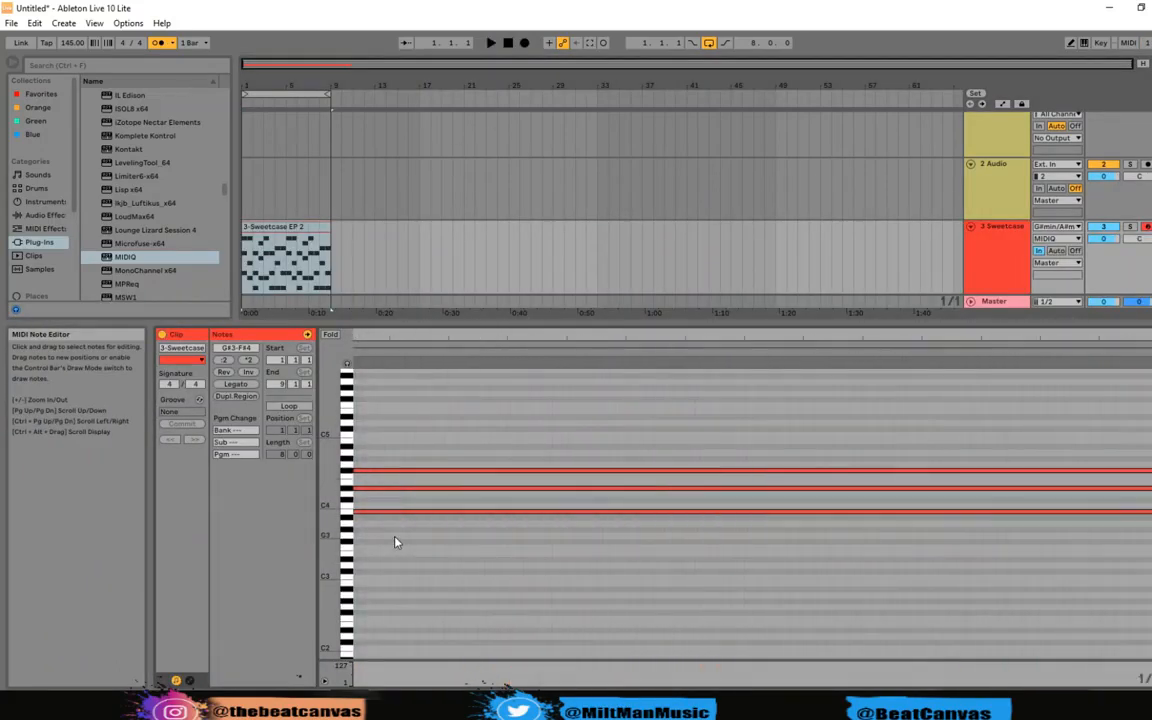
scroll(397, 541, down, 10)
key(space)
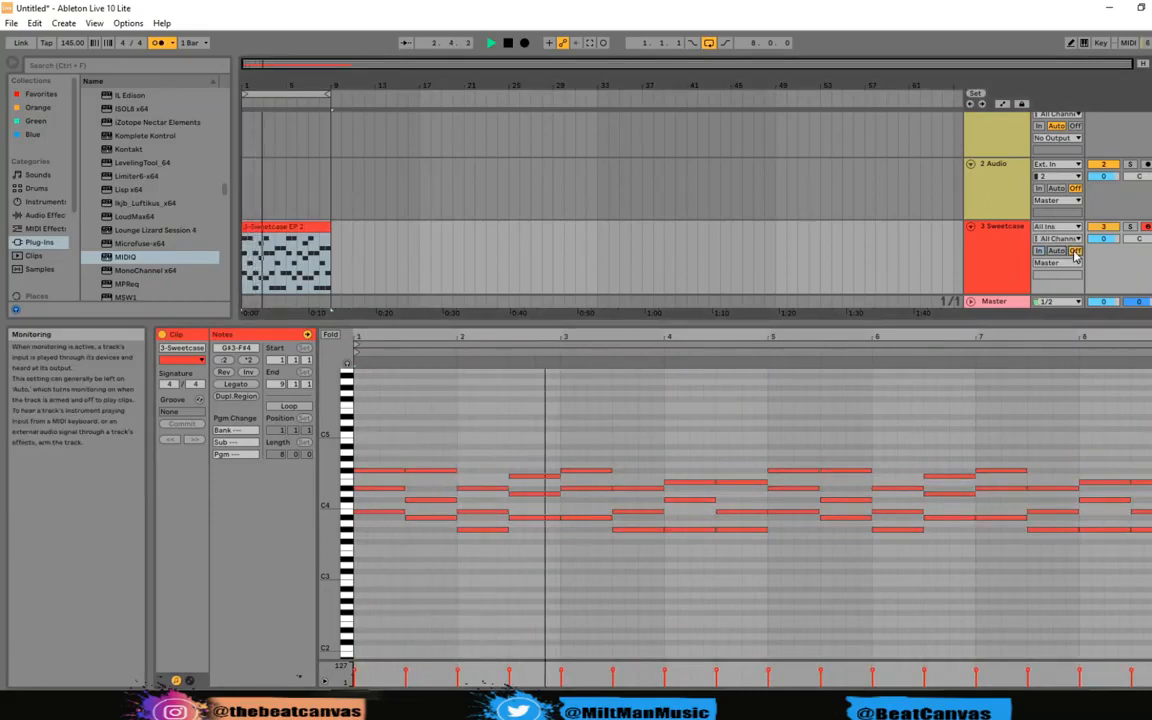
Transpose all notes of the Sweetcase EP clip down one octave and play the result.
click(330, 335)
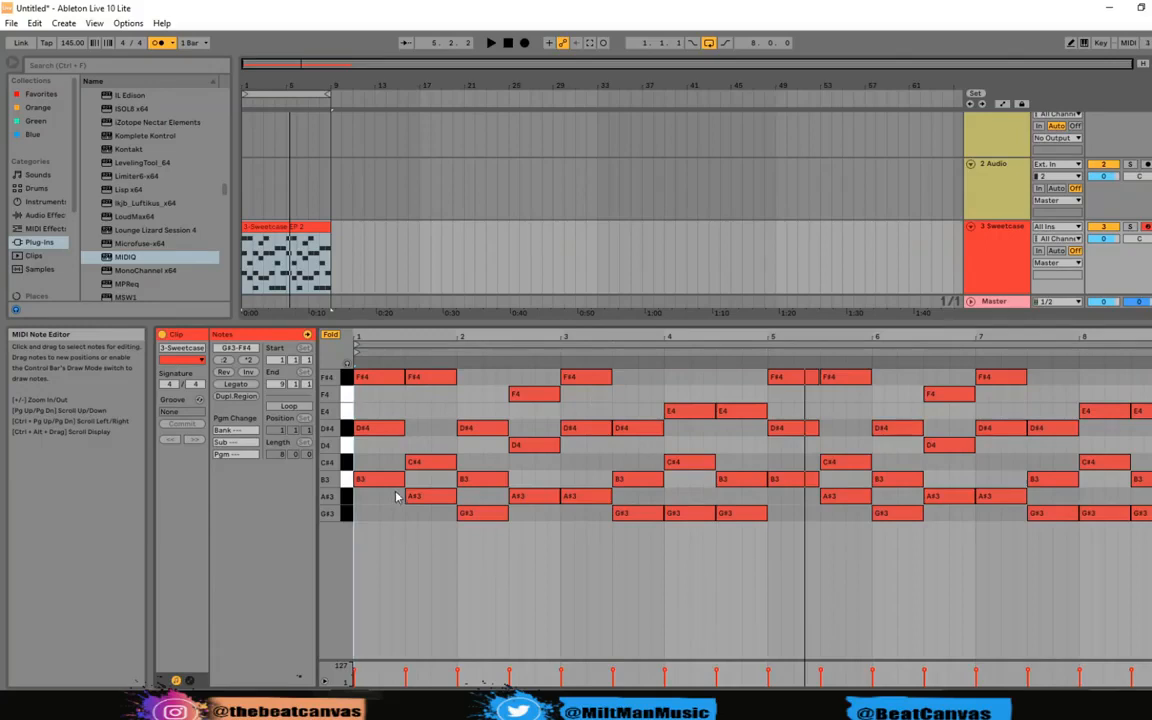
click(330, 335)
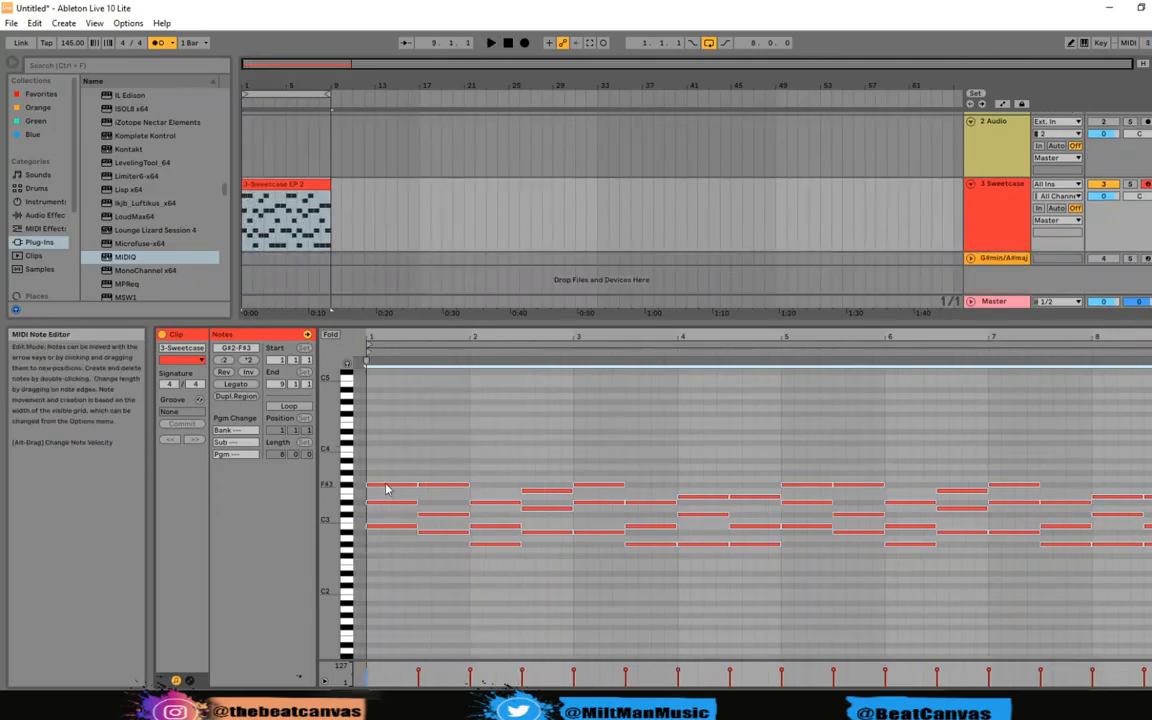
key(space)
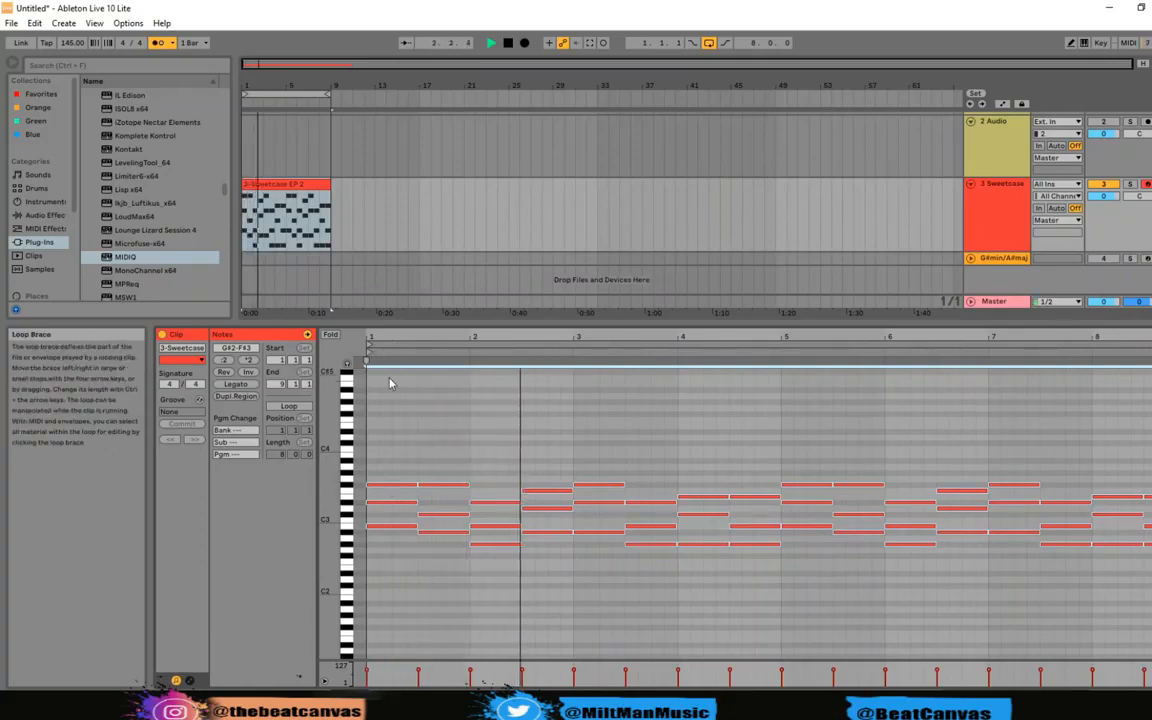
right_click(407, 416)
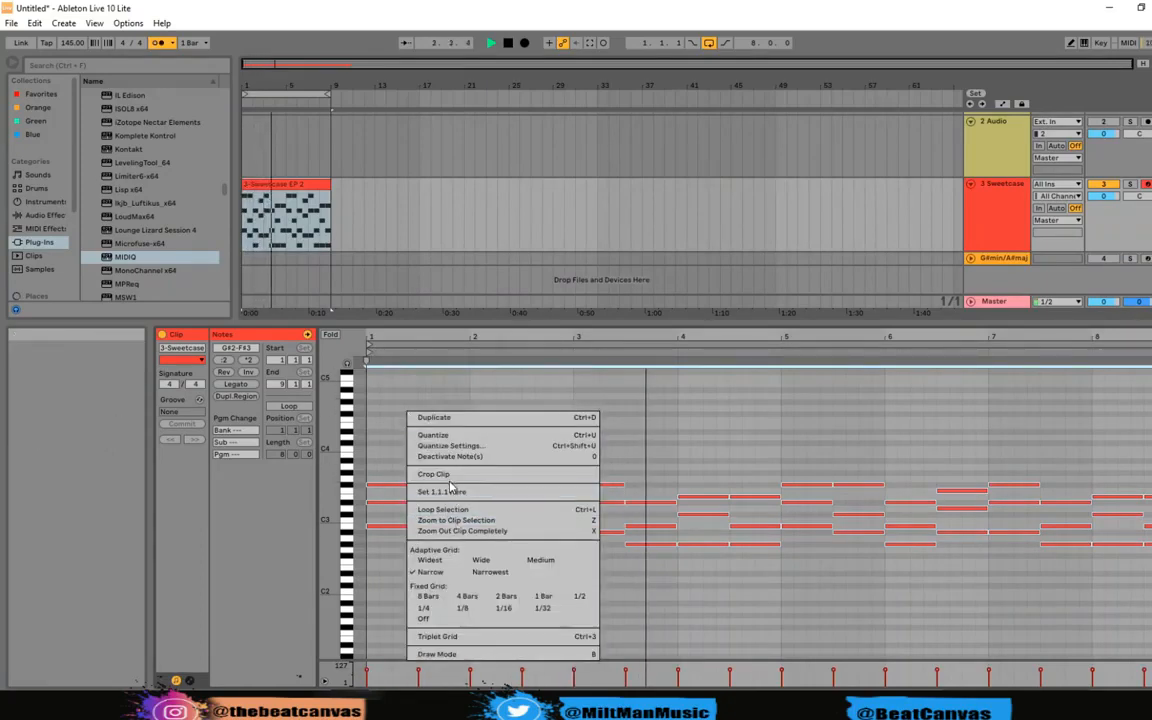
click(460, 530)
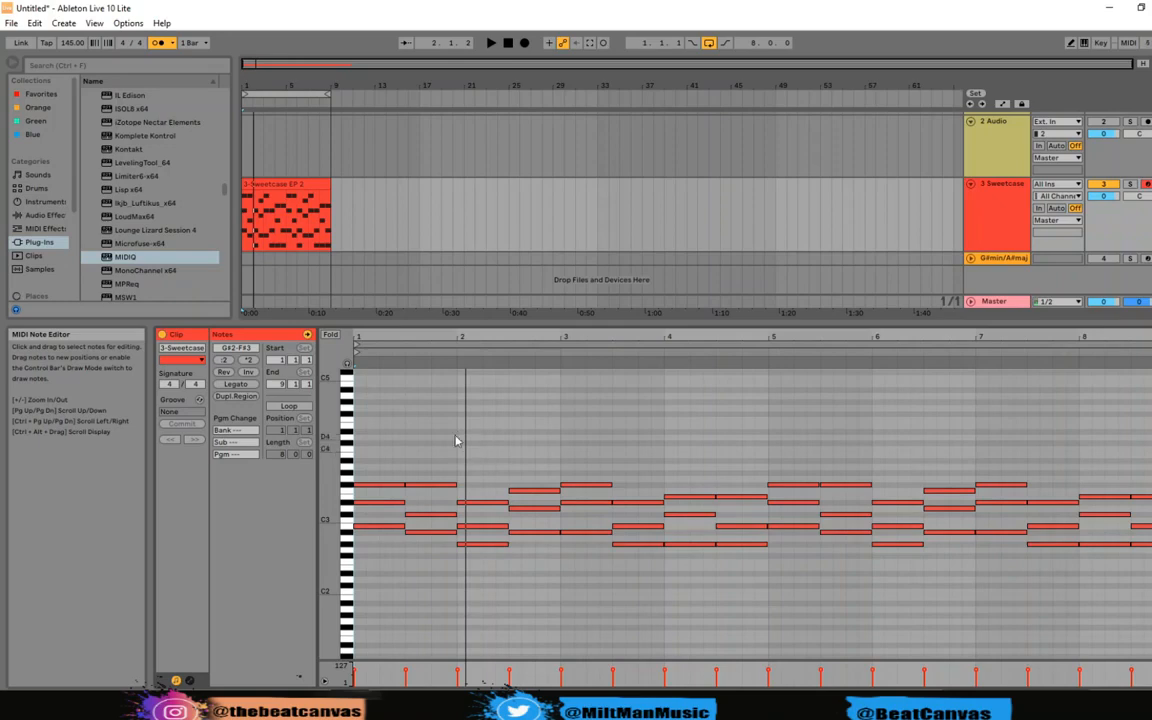
Lengthen the clip's first chord to three beats, shorten the second to the bar's last beat, and play the change.
key(space)
key(space)
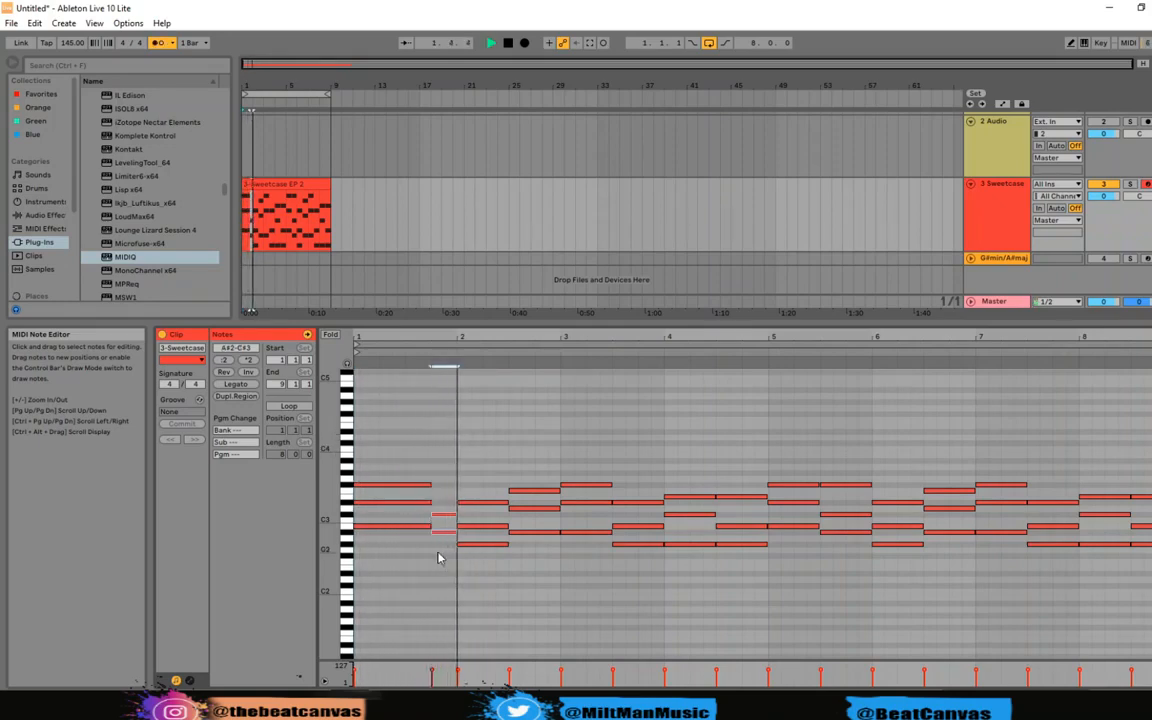
key(space)
key(space)
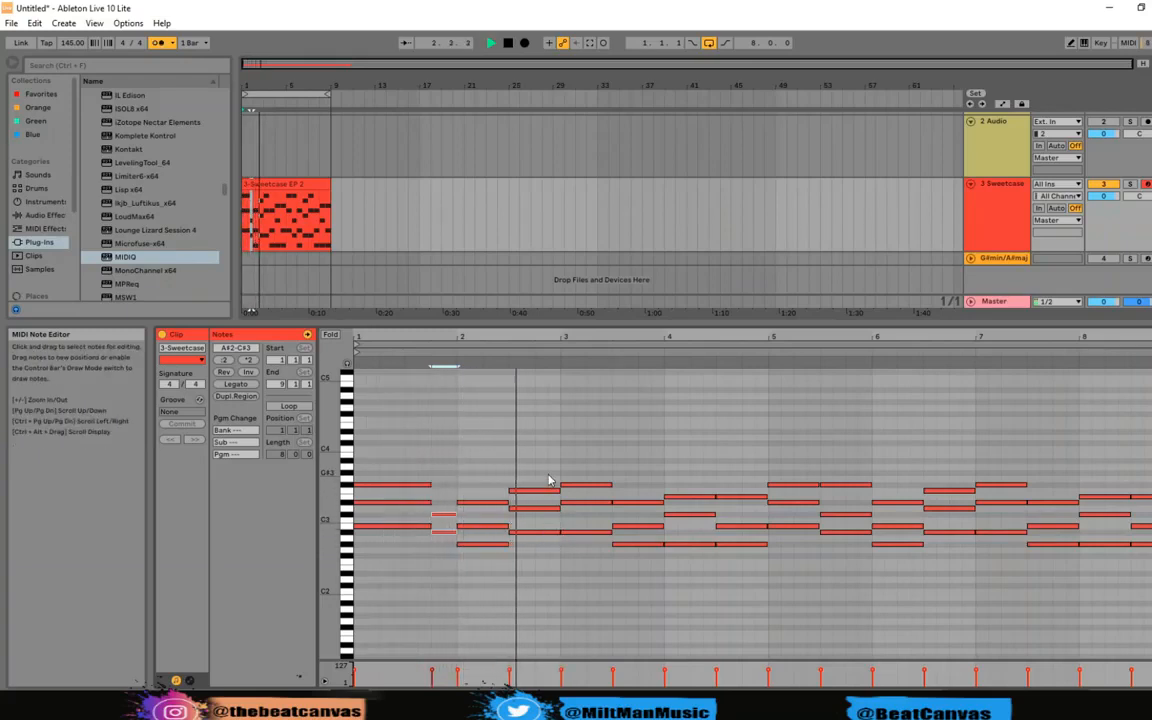
Lengthen bar 2's first chord to three beats, shorten its second chord to the bar's last beat, and play the change.
key(space)
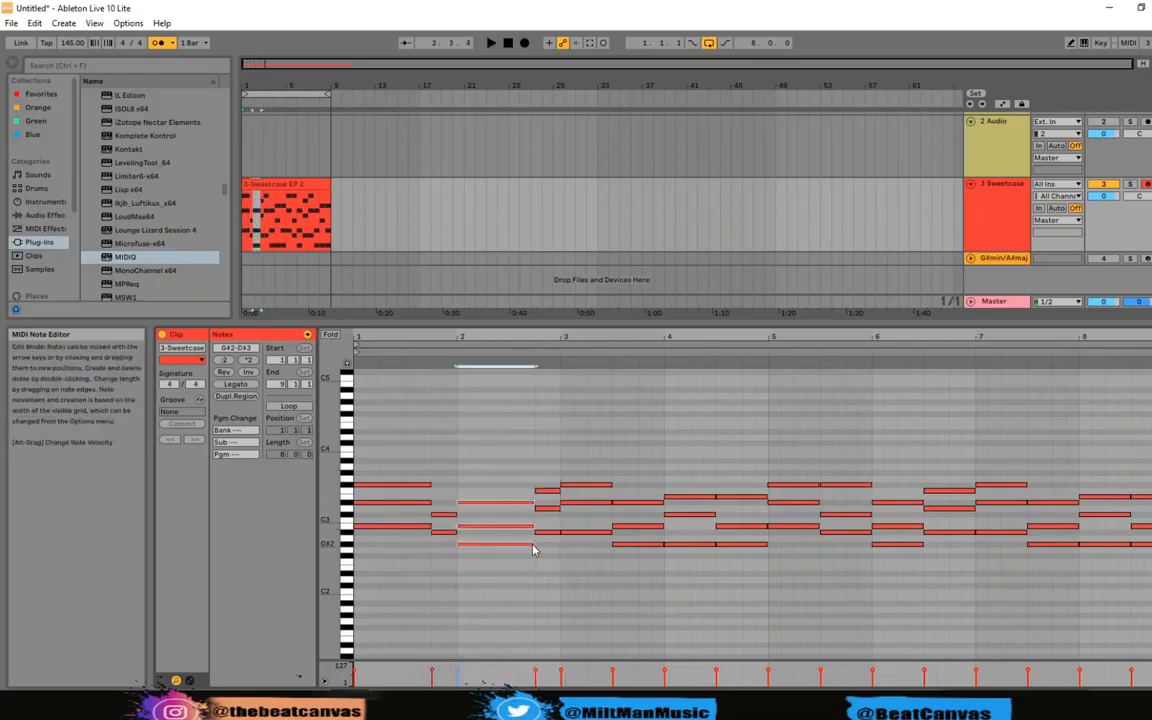
key(space)
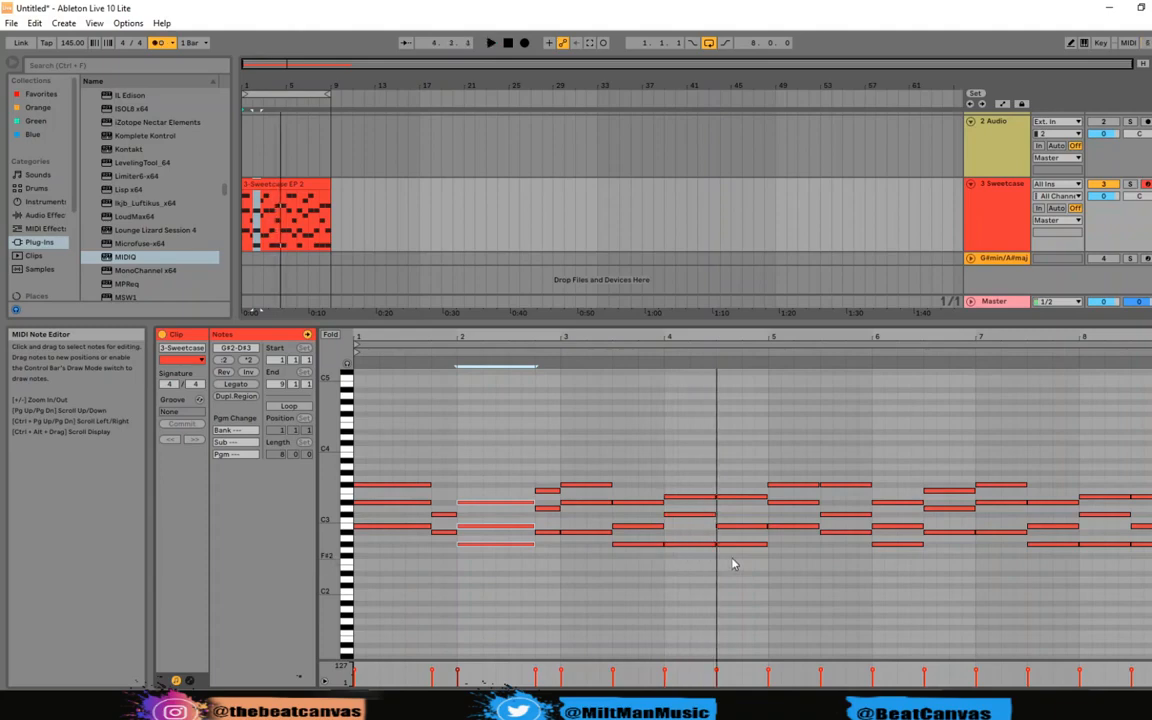
Extend bar 4's C#3 note across the whole bar and add a full-bar G#2 note in bar 5 during playback.
key(space)
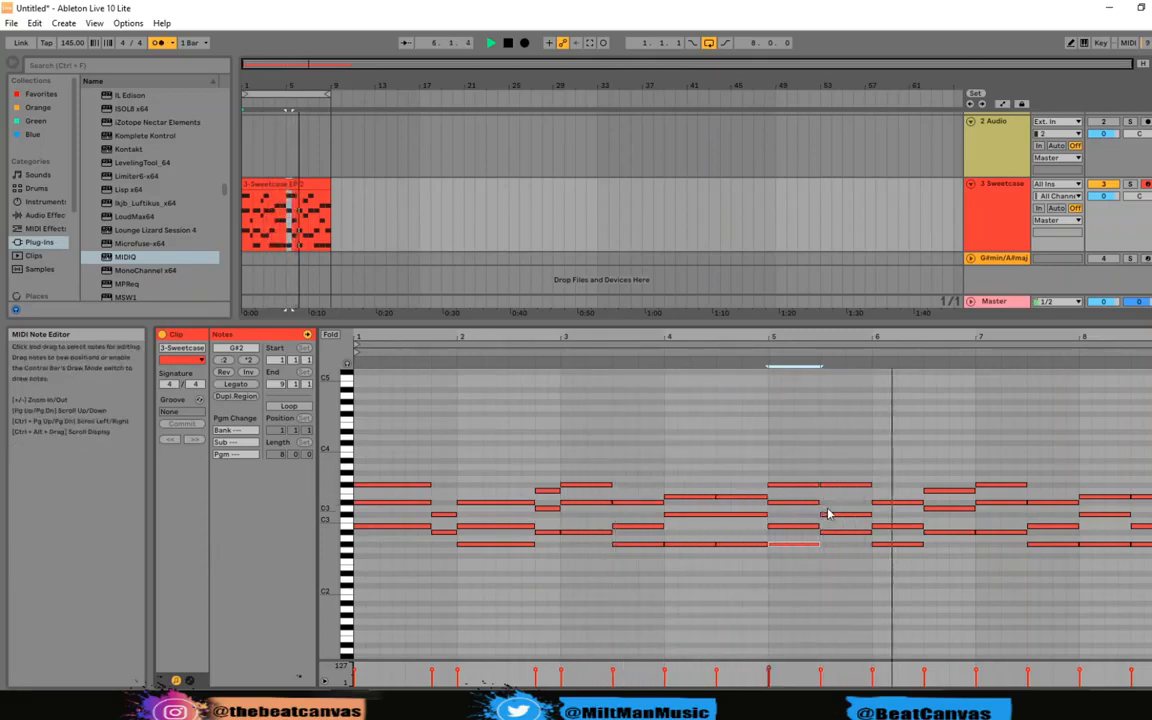
drag(827, 549, 869, 546)
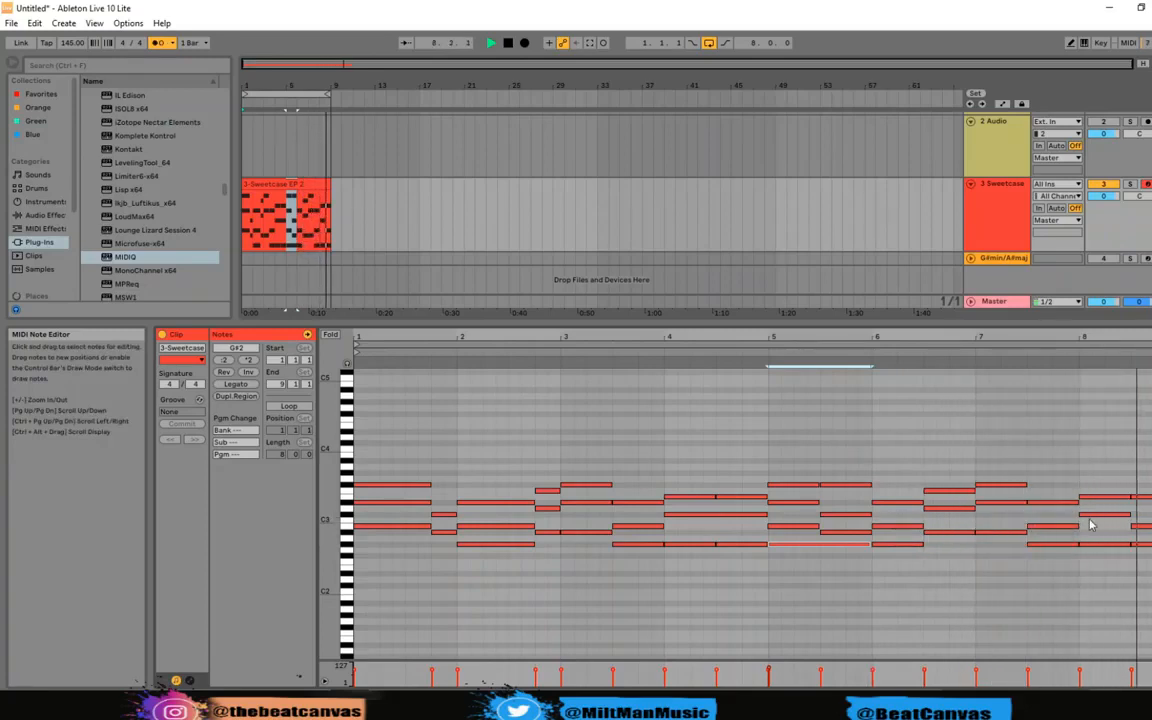
Try to split the chord in the second half of bar 7 using Draw Mode.
drag(1049, 490, 1058, 561)
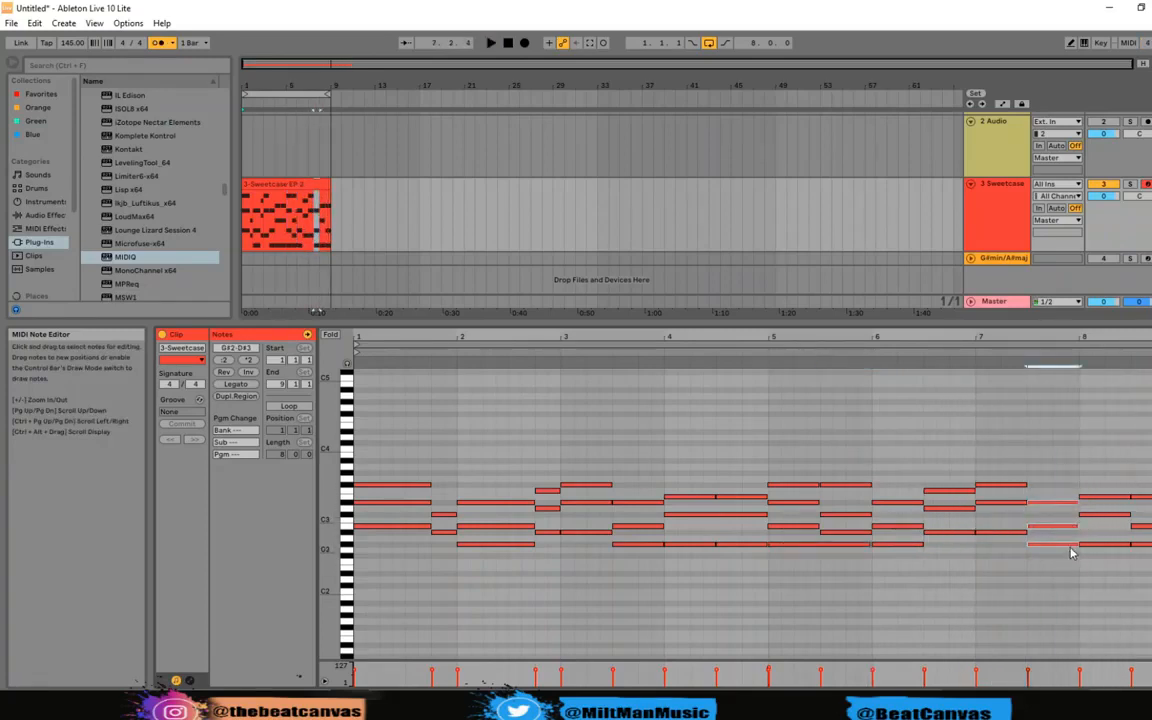
click(1040, 562)
click(1053, 562)
key(plus)
key(plus)
key(b)
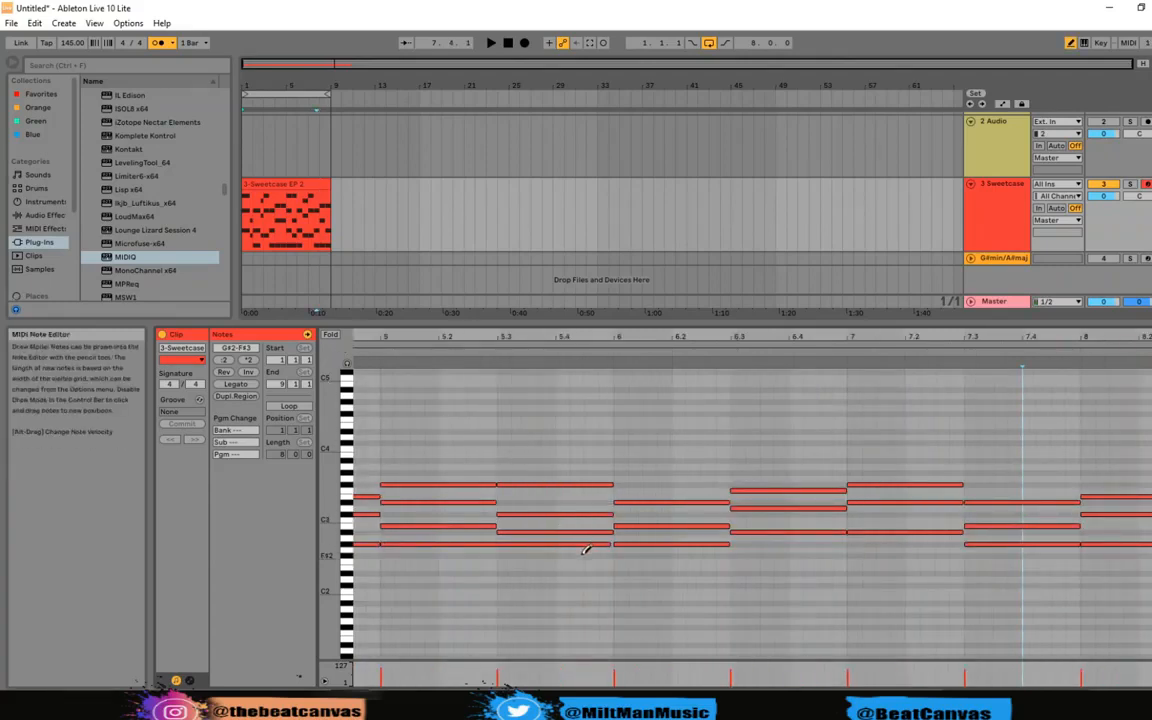
Look through the available commands and the Live user manual for a way to split MIDI notes.
click(127, 22)
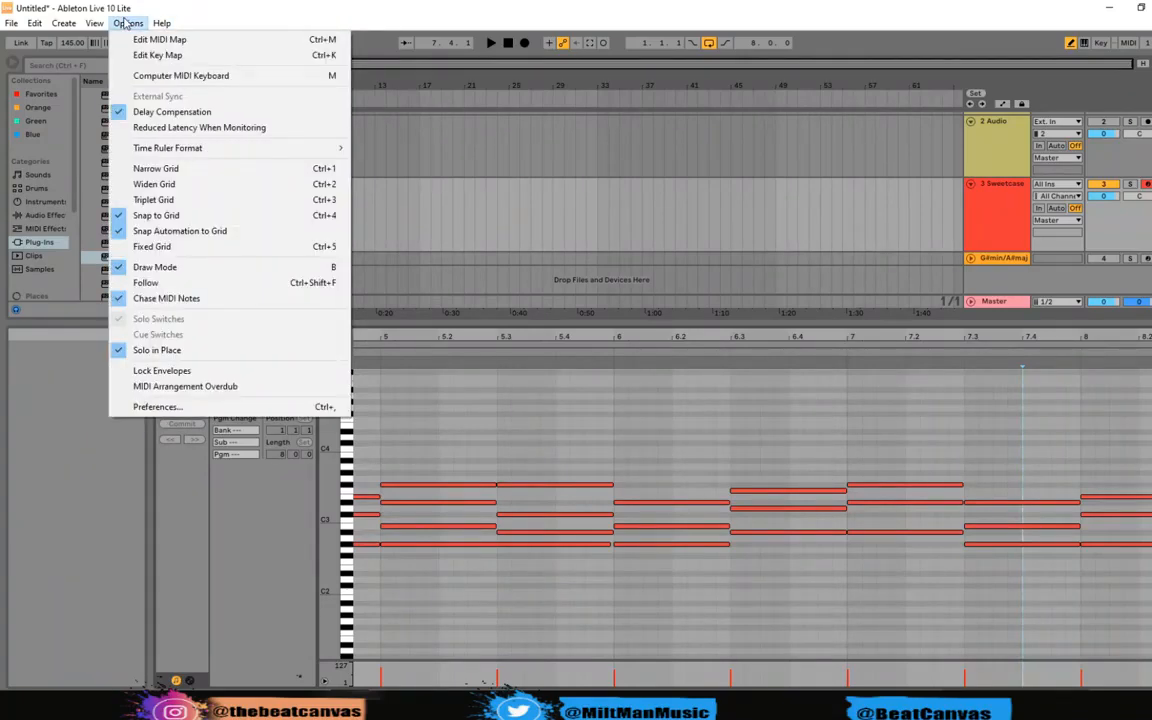
mouse_move(164, 28)
mouse_move(90, 27)
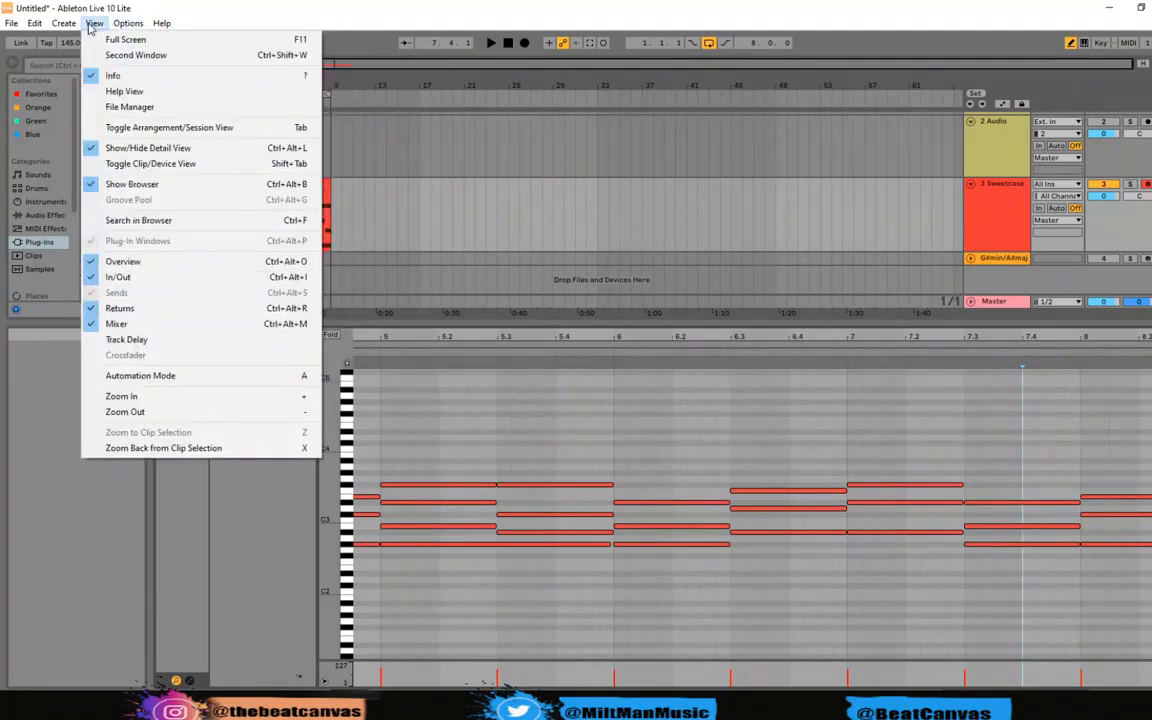
mouse_move(35, 26)
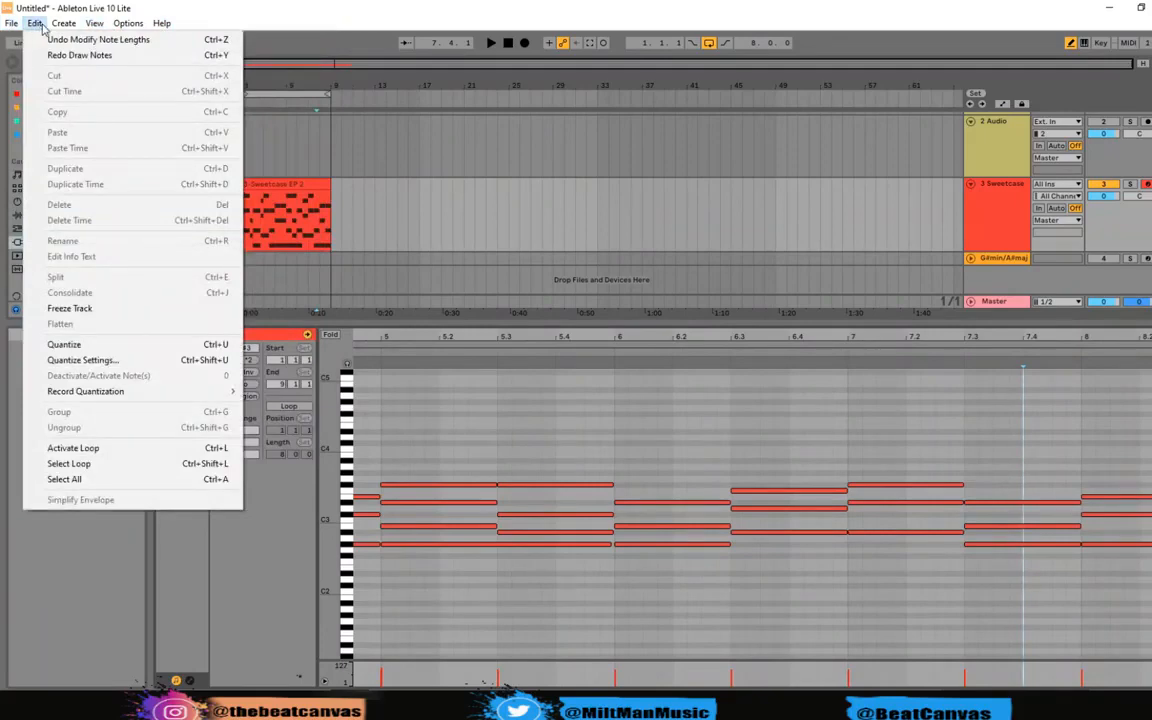
mouse_move(124, 30)
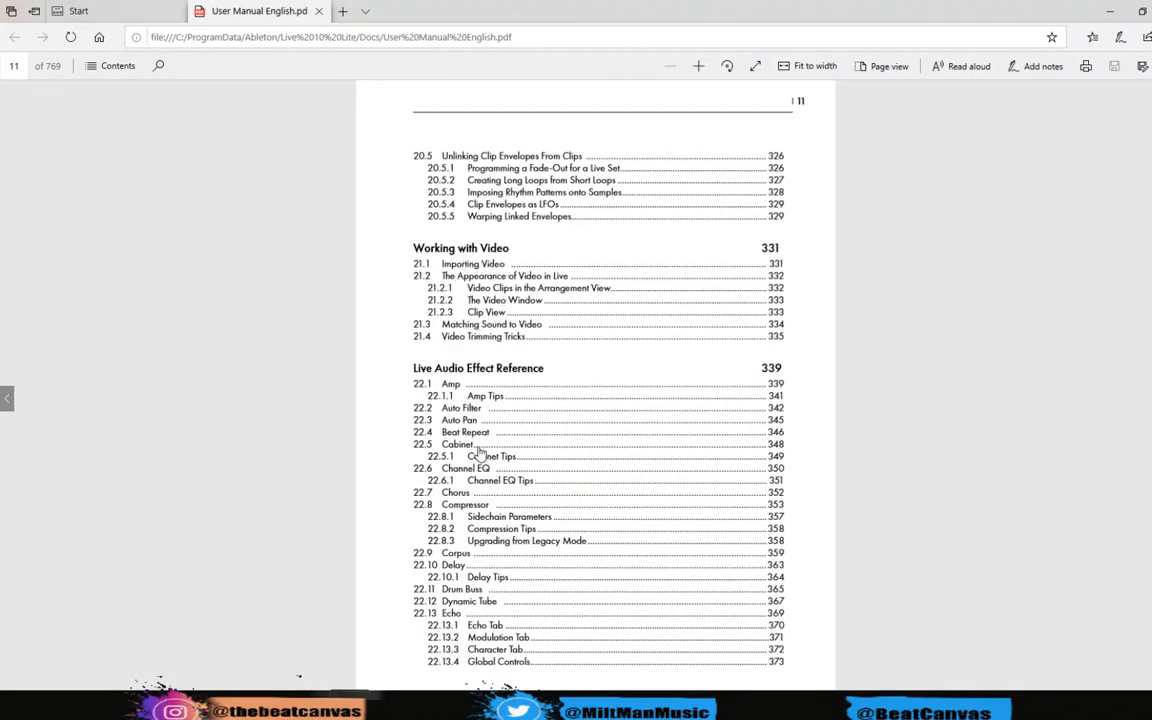
scroll(442, 457, down, 3)
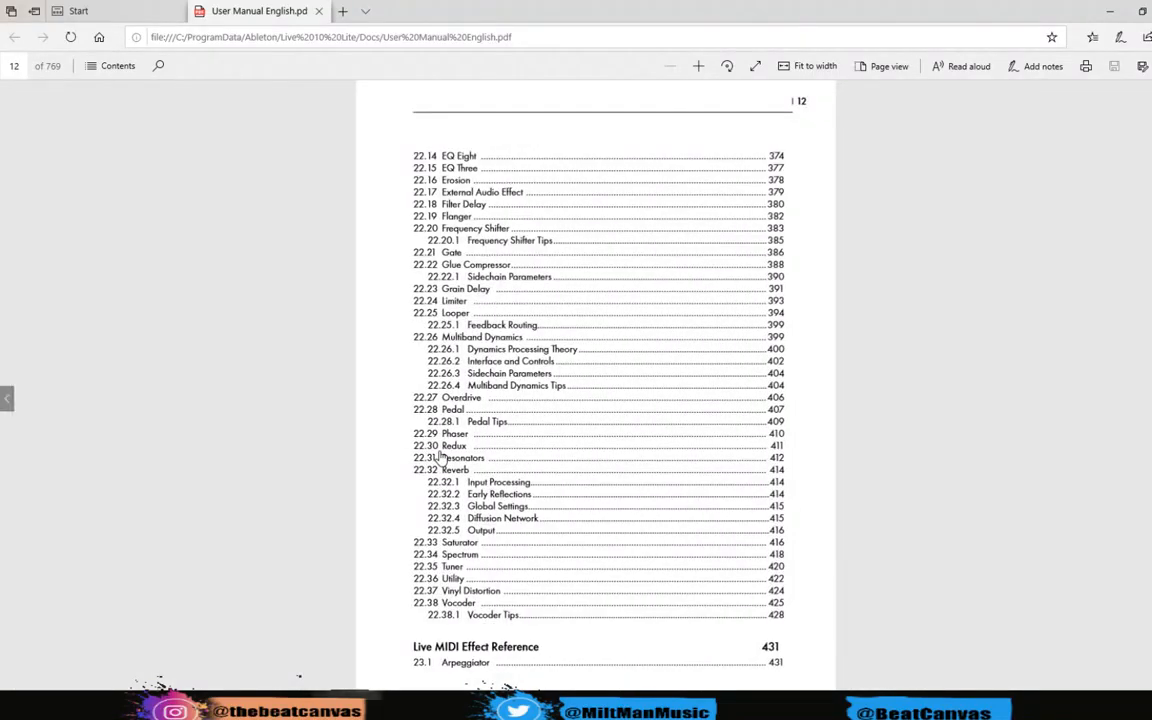
scroll(442, 457, down, 3)
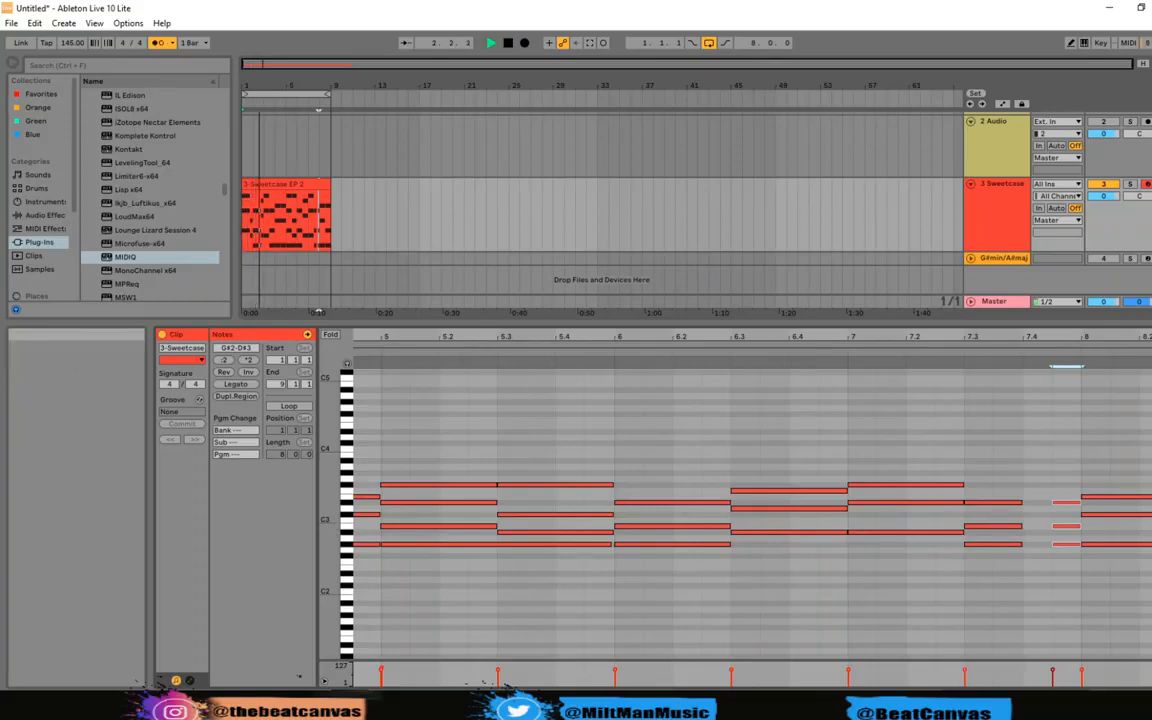
Shorten bar 8's first chord to start on beat 2 and delay the start of the last chord by half a beat.
drag(484, 698, 727, 655)
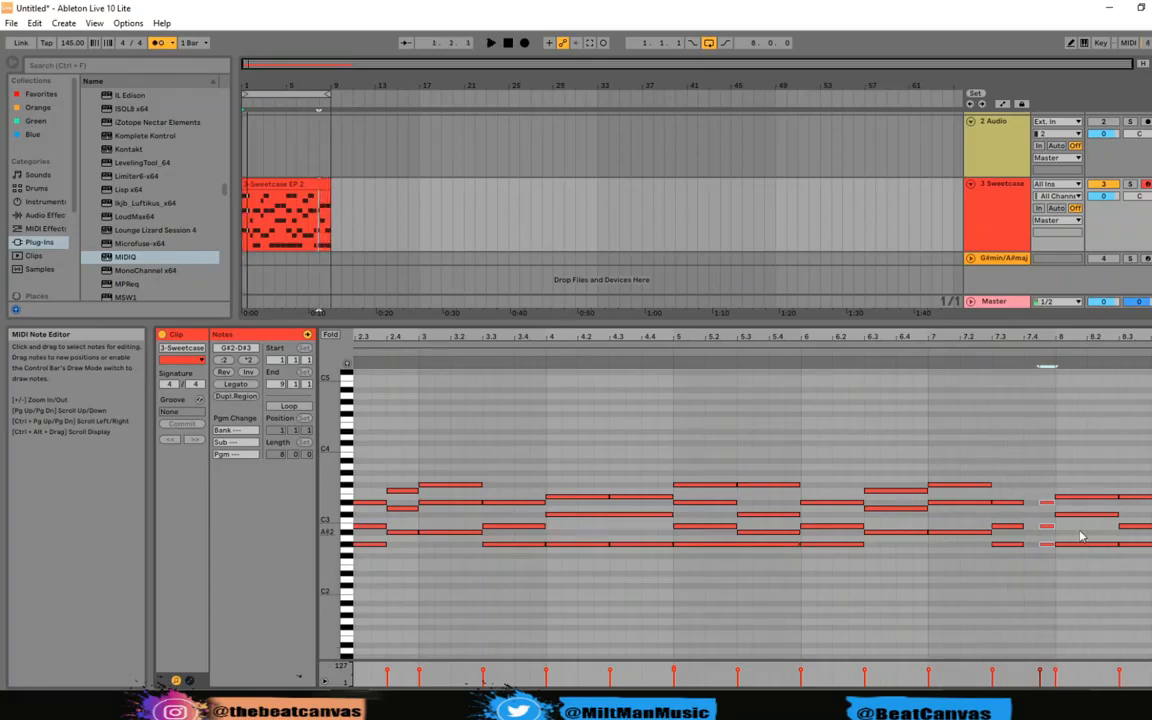
drag(1085, 486, 1095, 587)
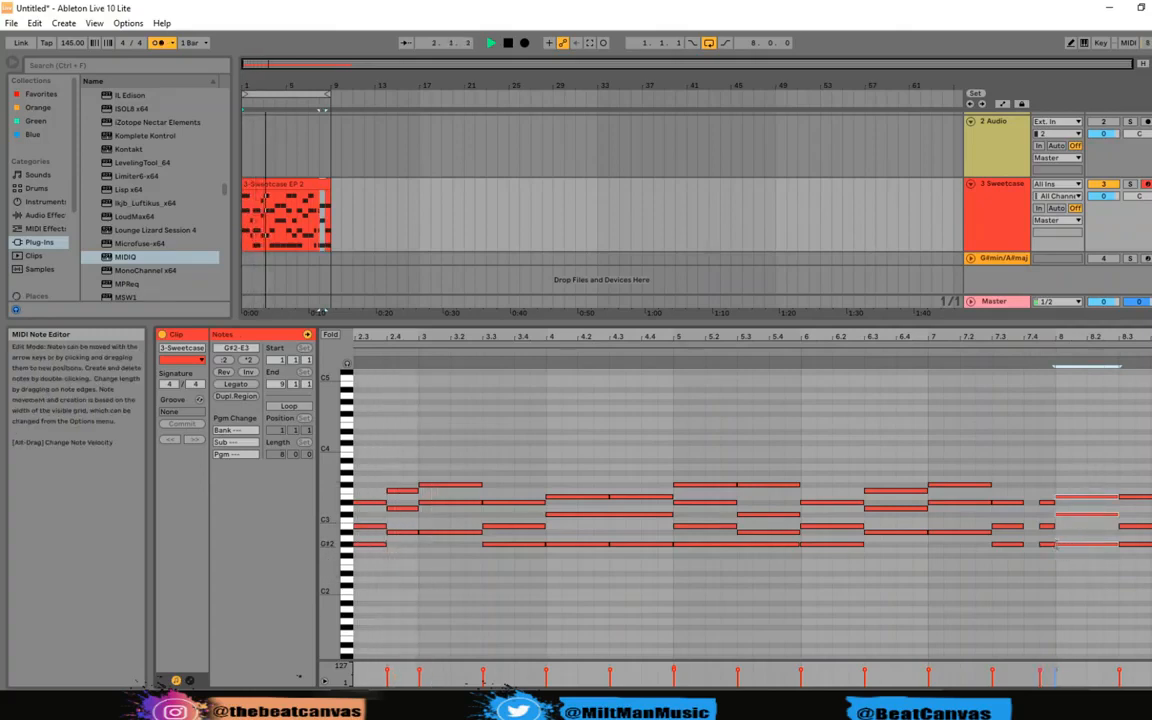
mouse_move(1060, 546)
mouse_down()
mouse_move(1085, 547)
mouse_move(1058, 545)
mouse_up()
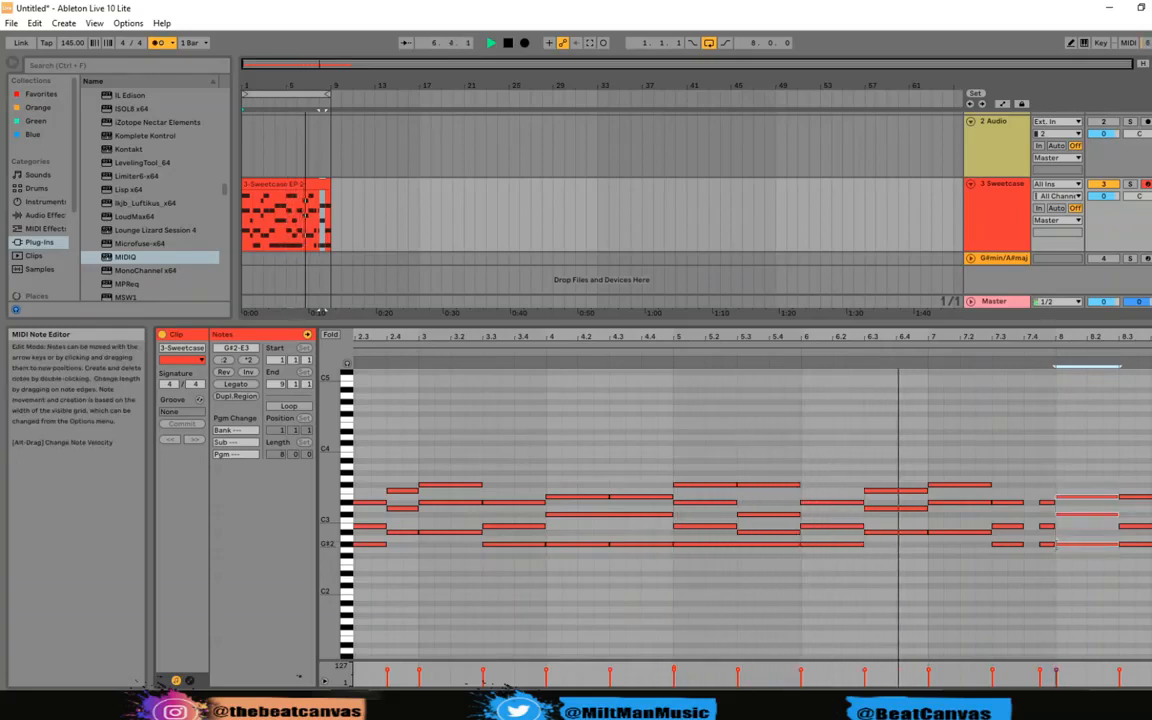
drag(1058, 545, 1088, 553)
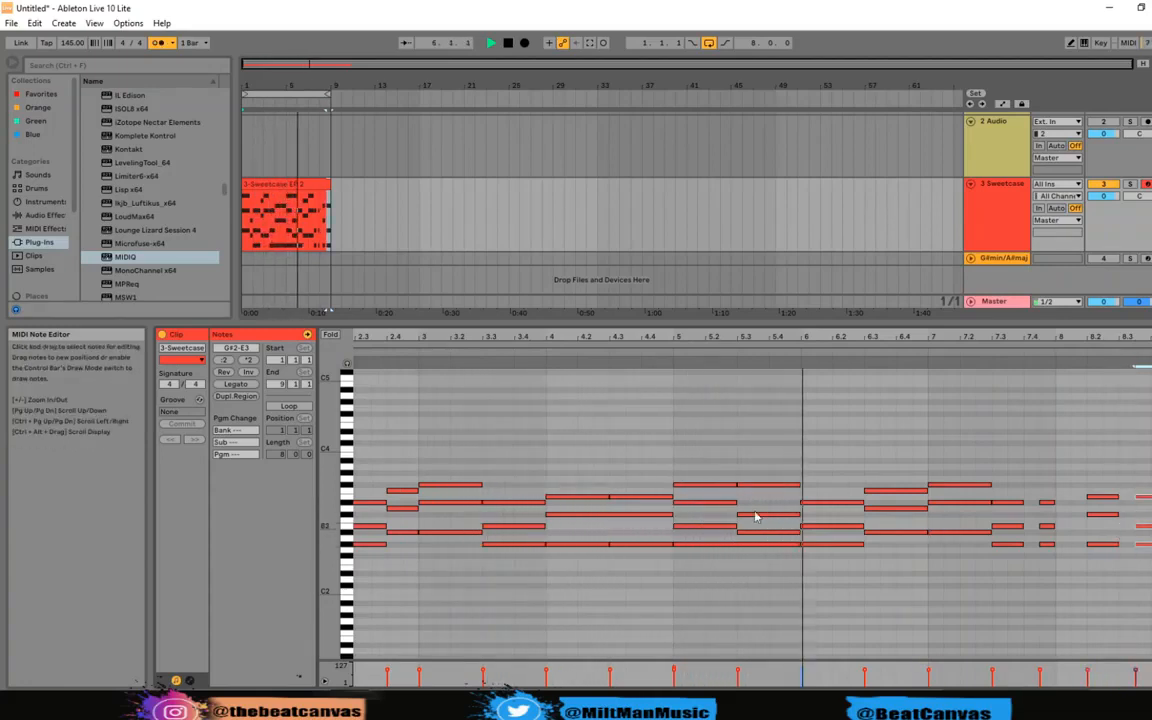
Fold the note editor, add a half-beat B2 before bar 8's first chord and a one-beat F#3 on bar 4's second beat.
click(330, 334)
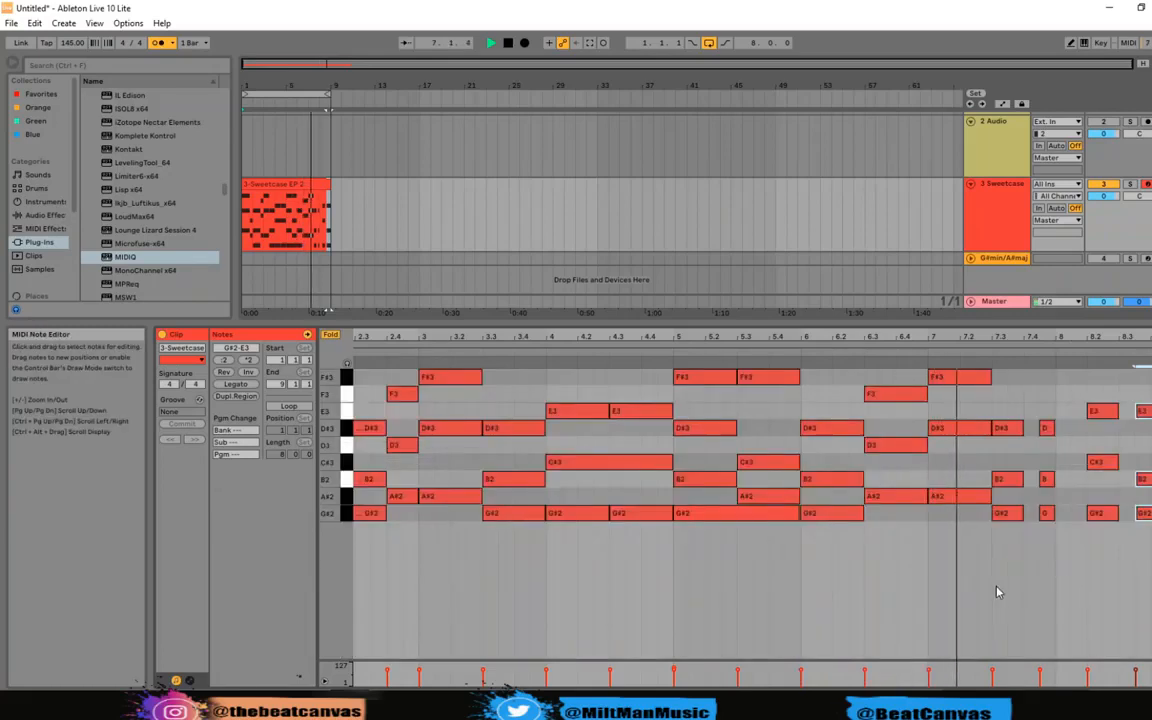
double_click(1080, 479)
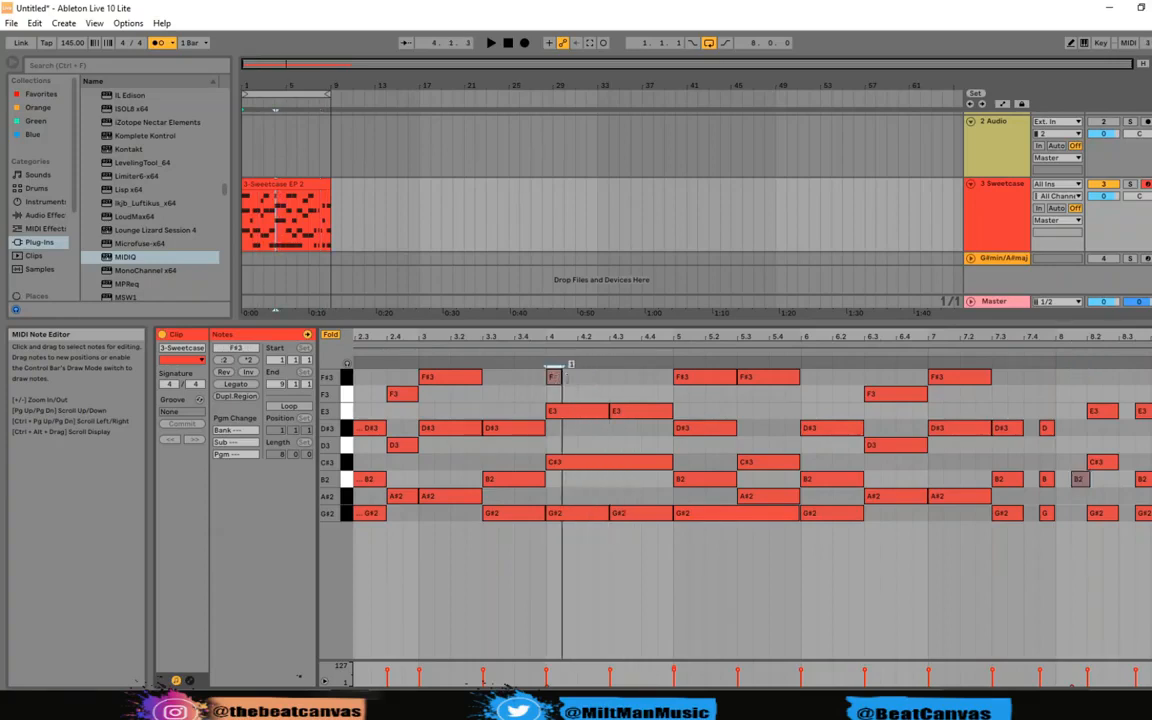
key(Right)
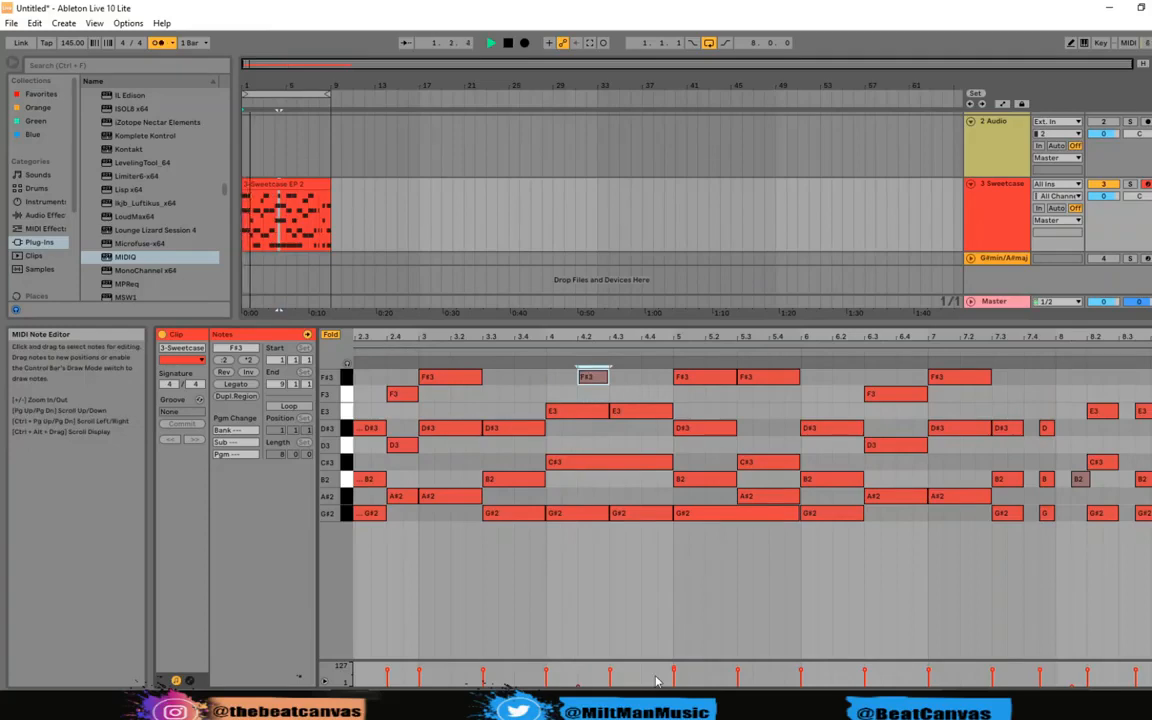
drag(662, 697, 772, 690)
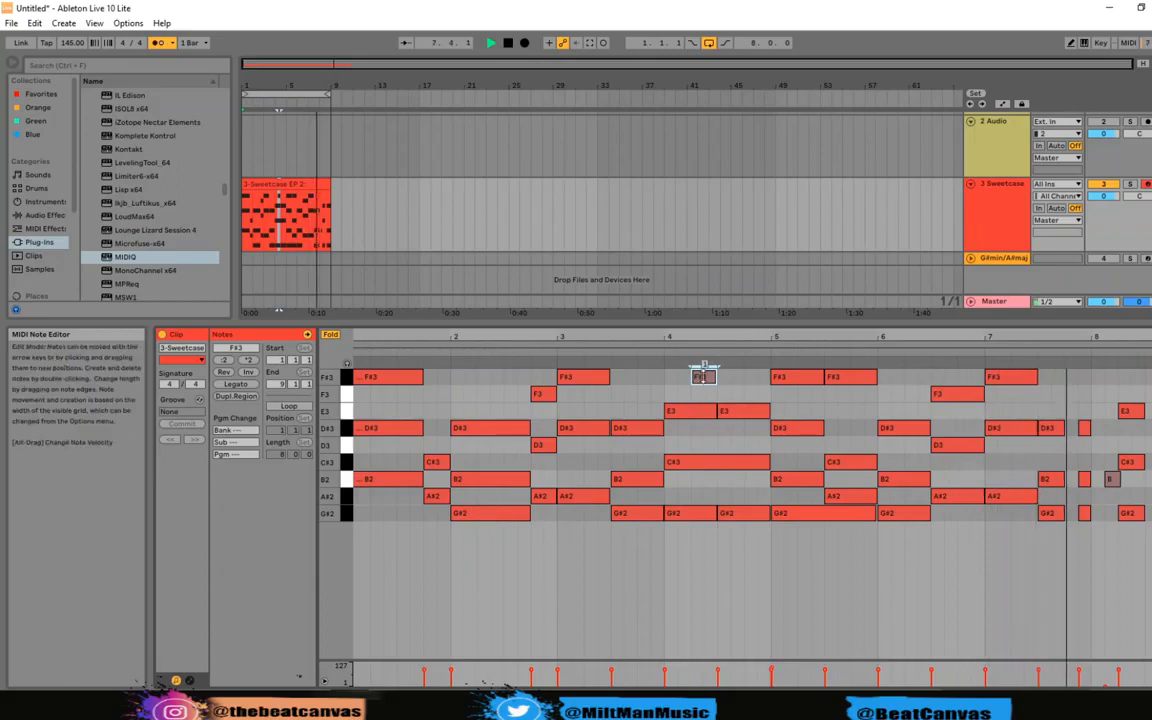
Raise the velocity of the new F#3 in bar 4 and B2 in bar 8, and lower that of bar 3's F#3.
click(703, 375)
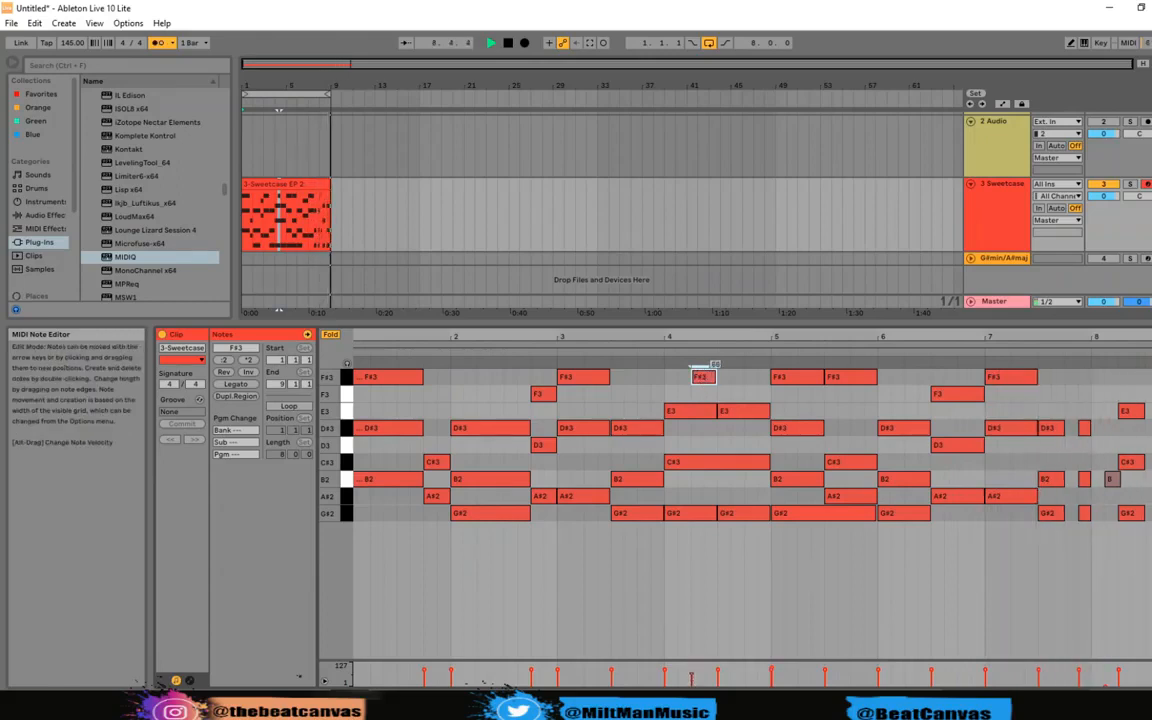
click(579, 378)
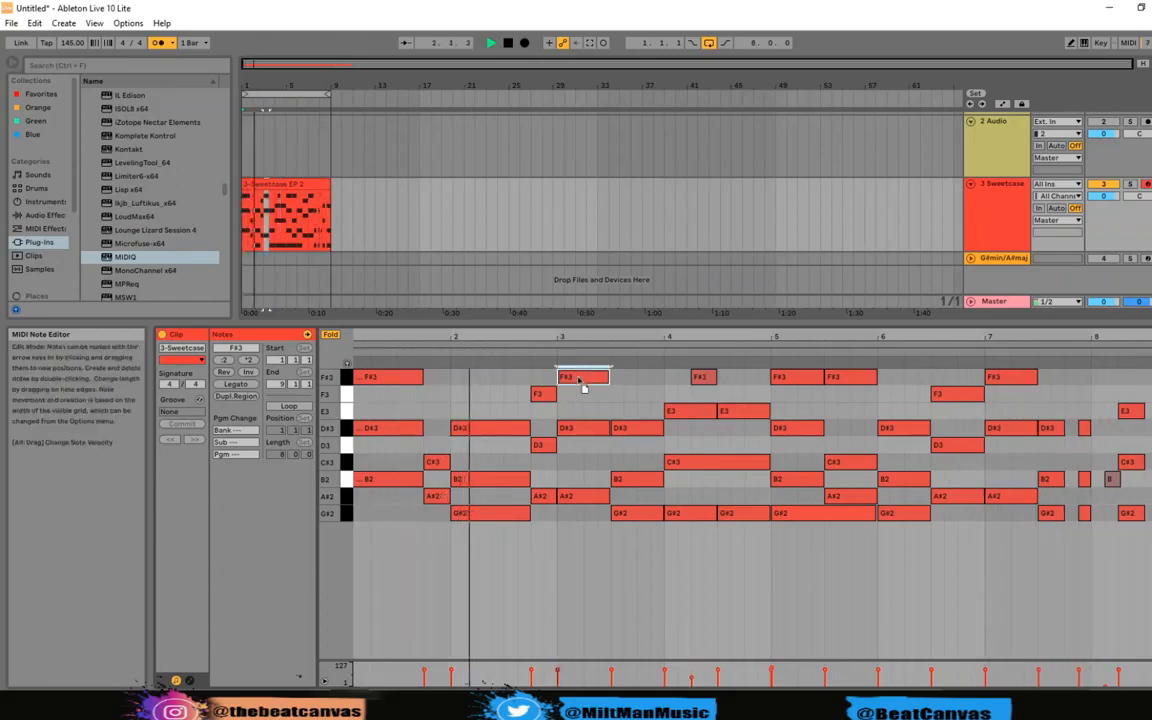
drag(586, 379, 586, 402)
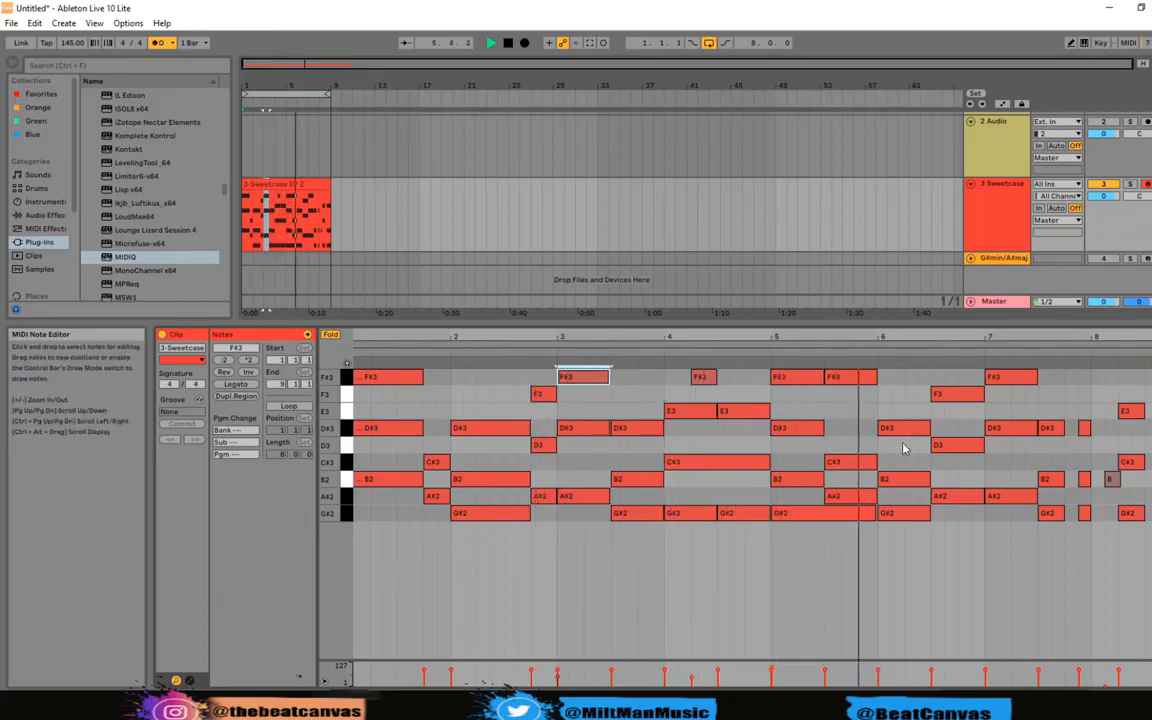
scroll(906, 460, right, 1)
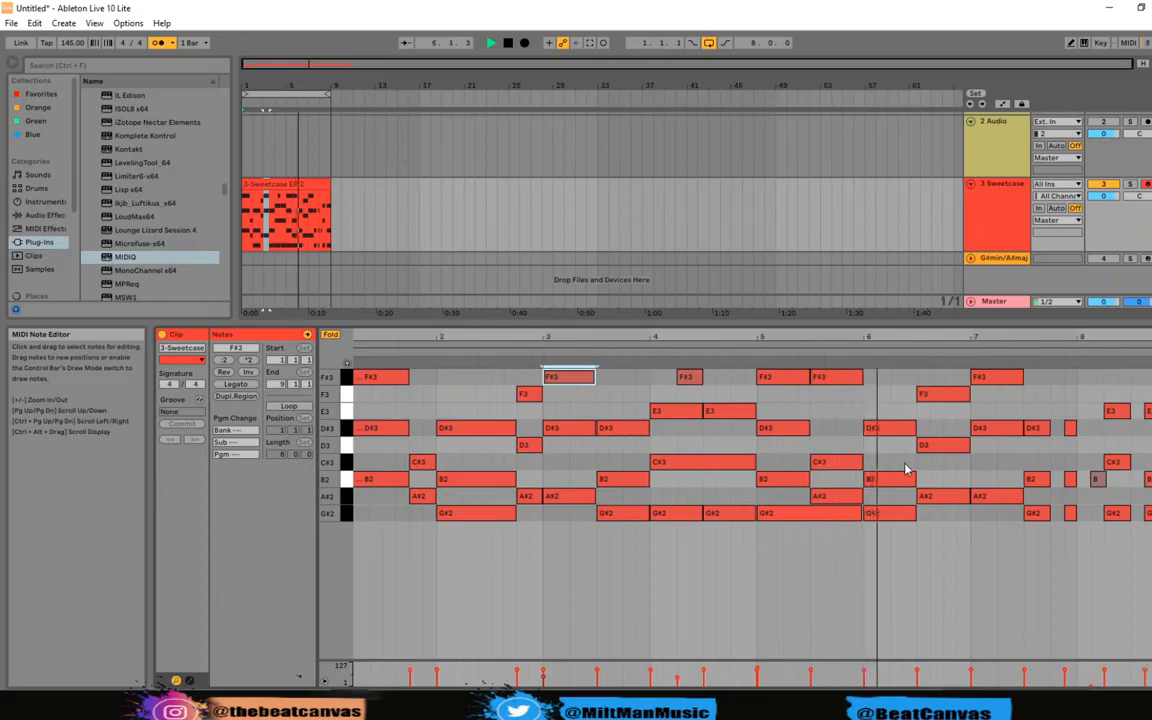
click(1097, 481)
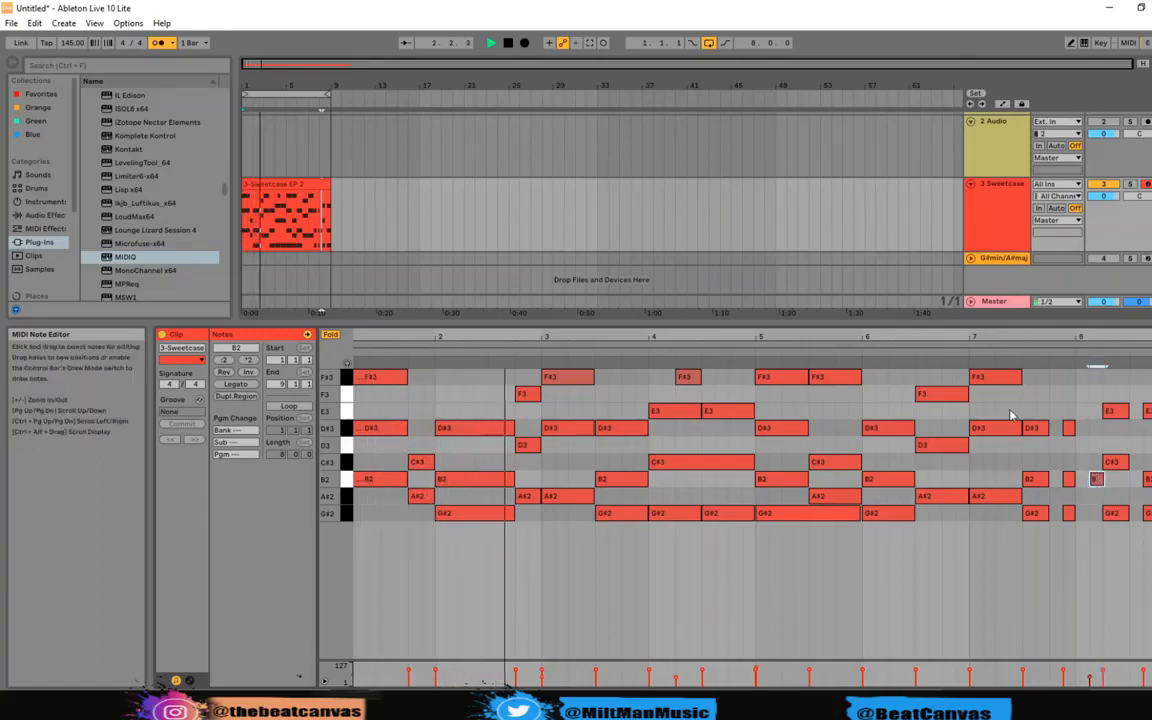
Add a short F#3 over bar 8's first chord and a D#3 near the end of the bar, and play the clip.
double_click(1121, 381)
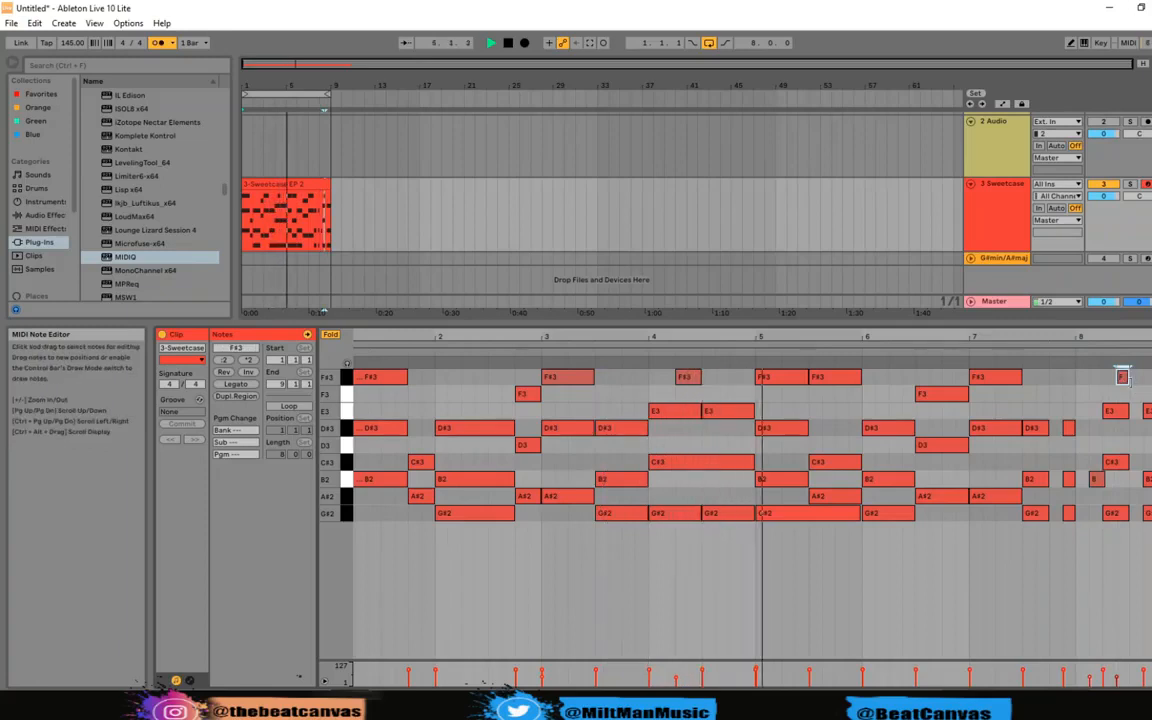
double_click(1151, 445)
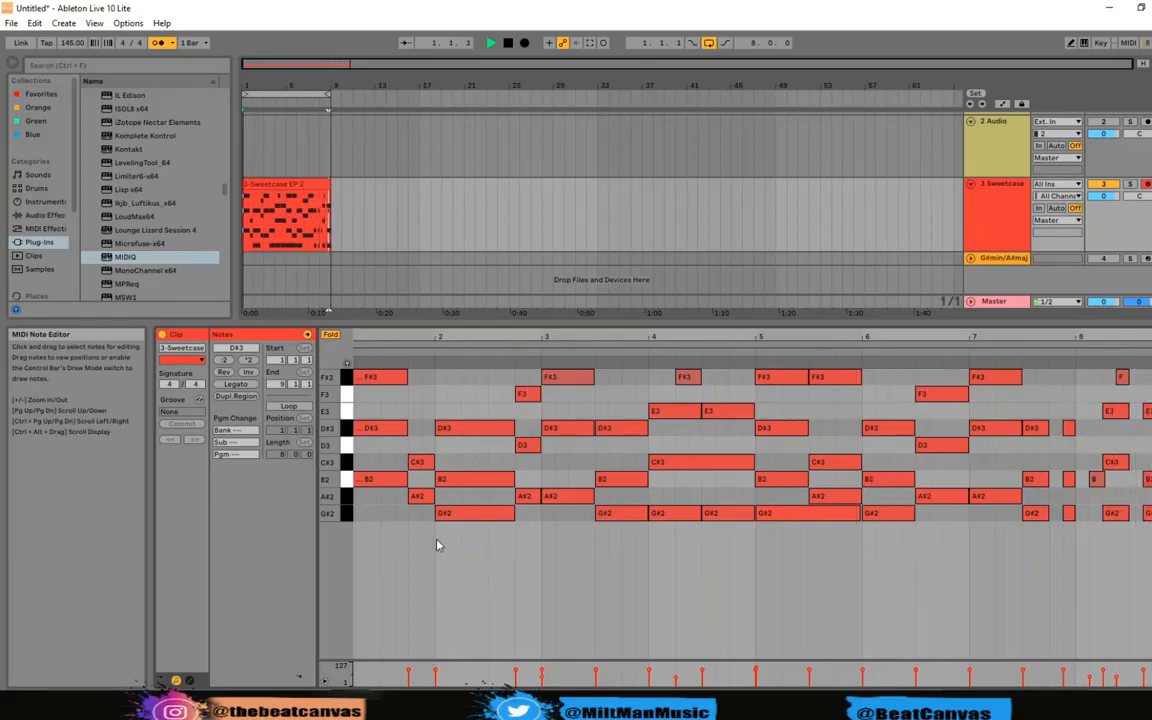
key(space)
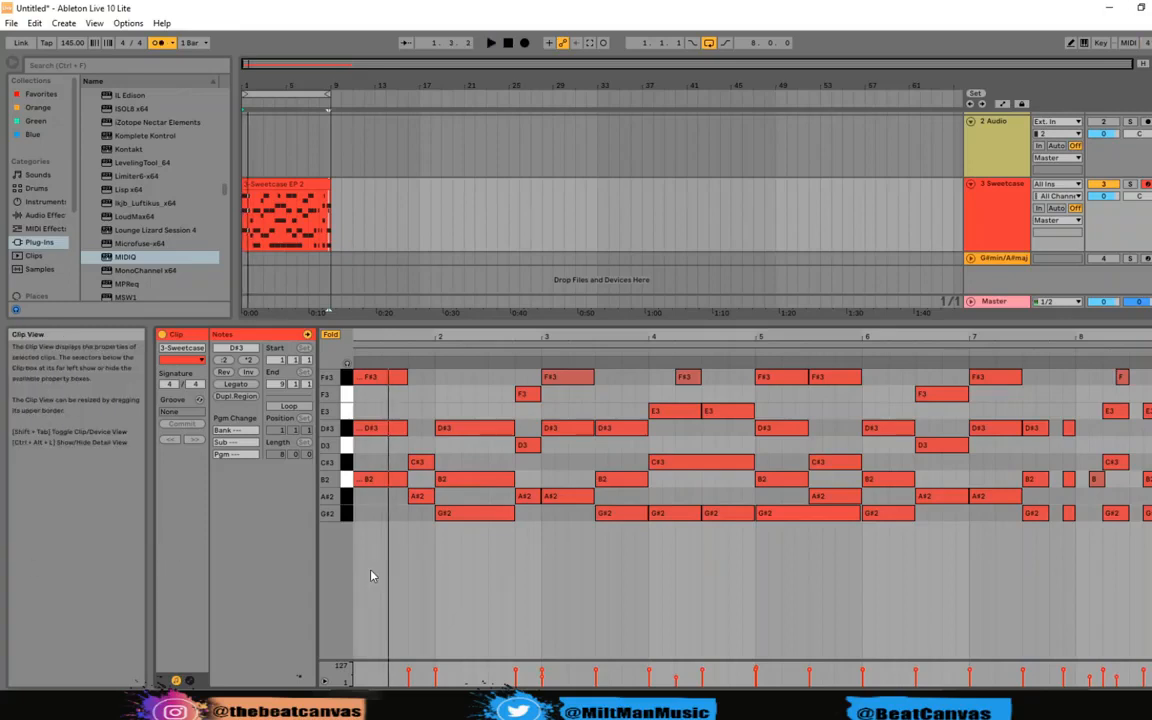
Nudge the clip's notes slightly late by different amounts per pitch to humanize the chords, and play the result.
drag(684, 700, 698, 693)
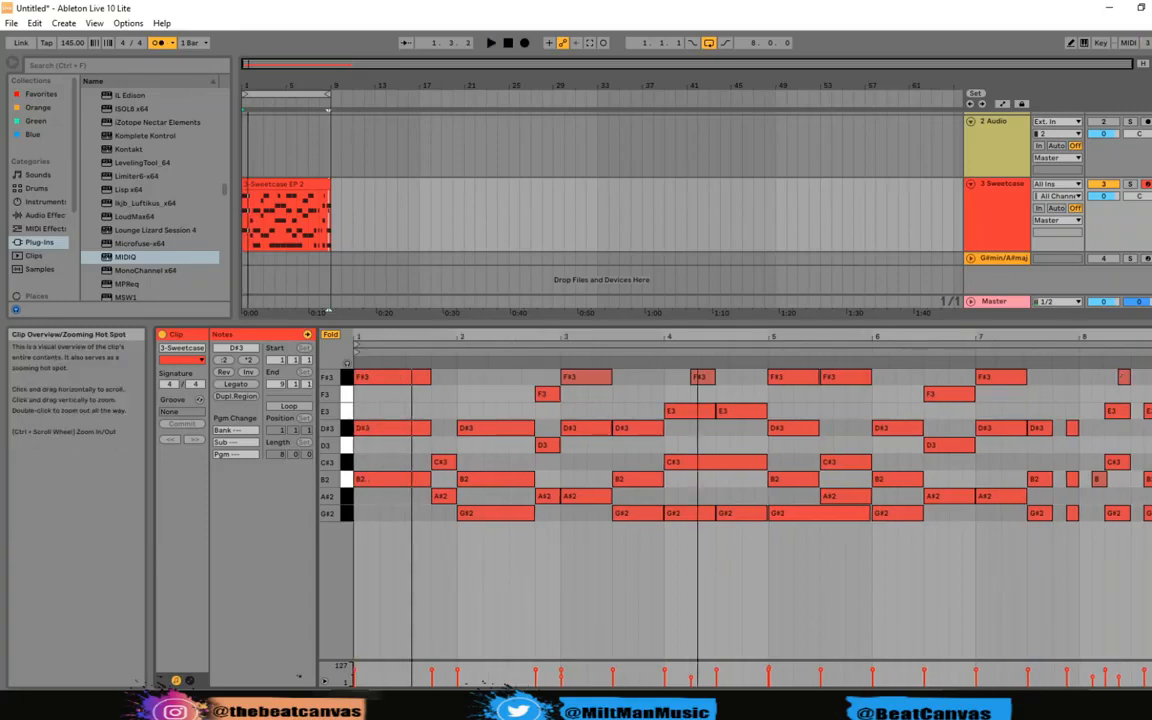
key(ctrl+a)
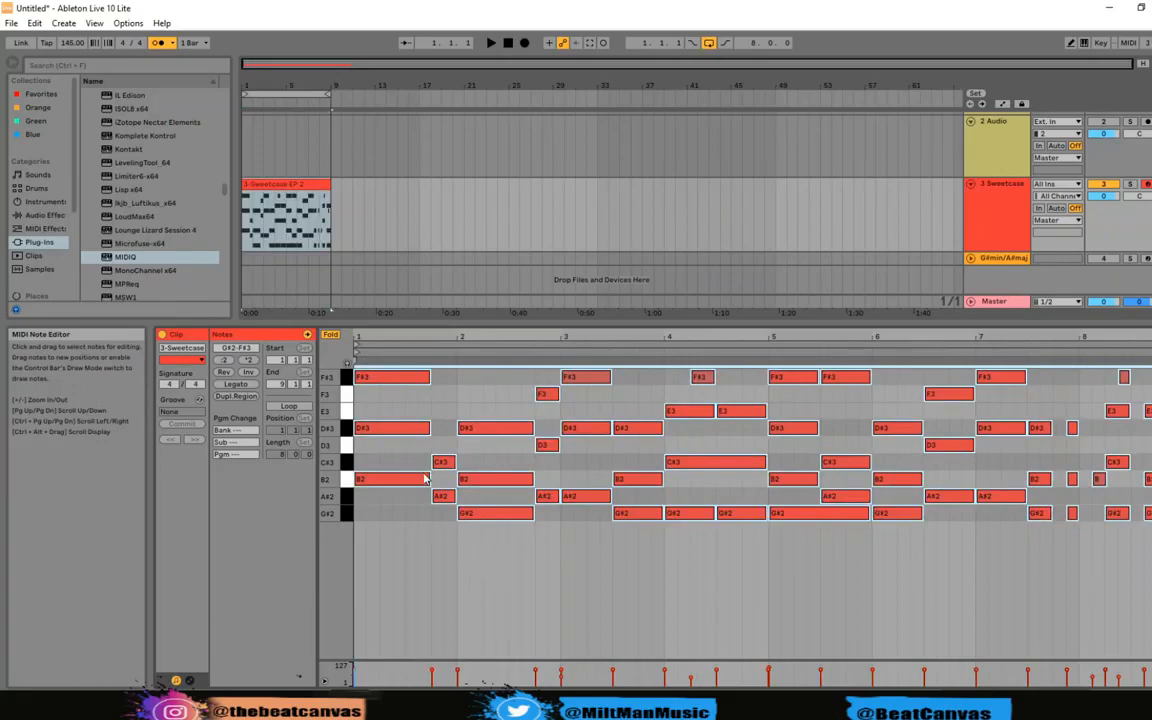
right_click(391, 483)
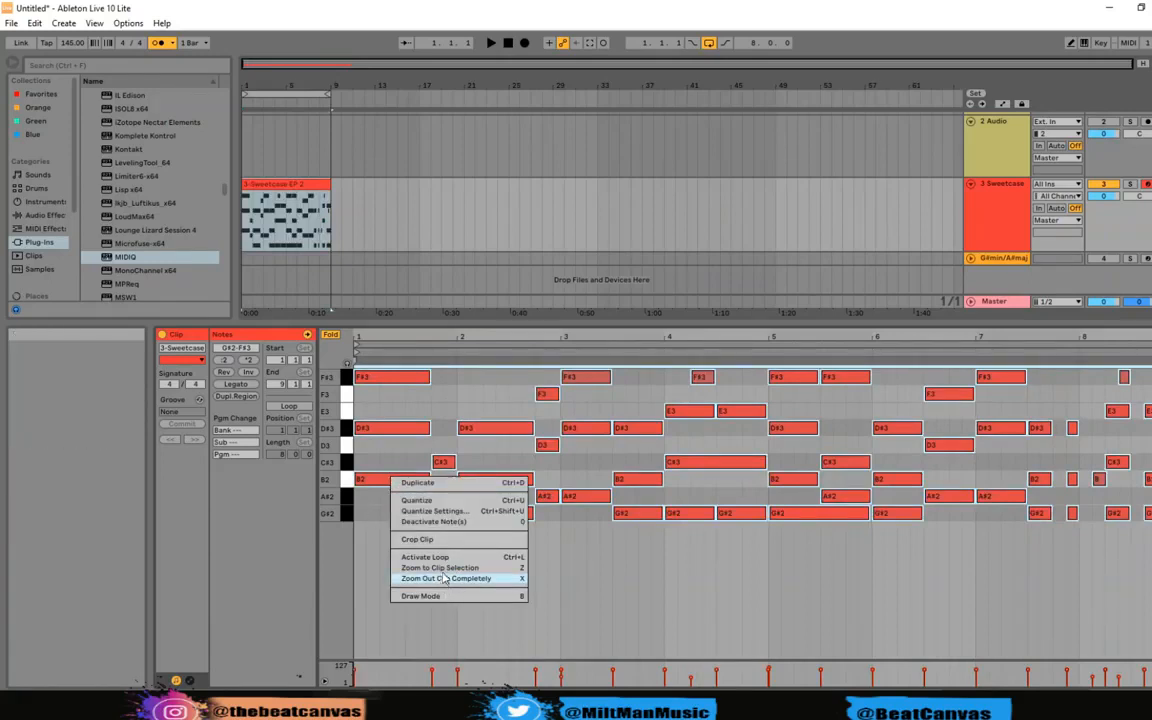
click(11, 23)
click(277, 7)
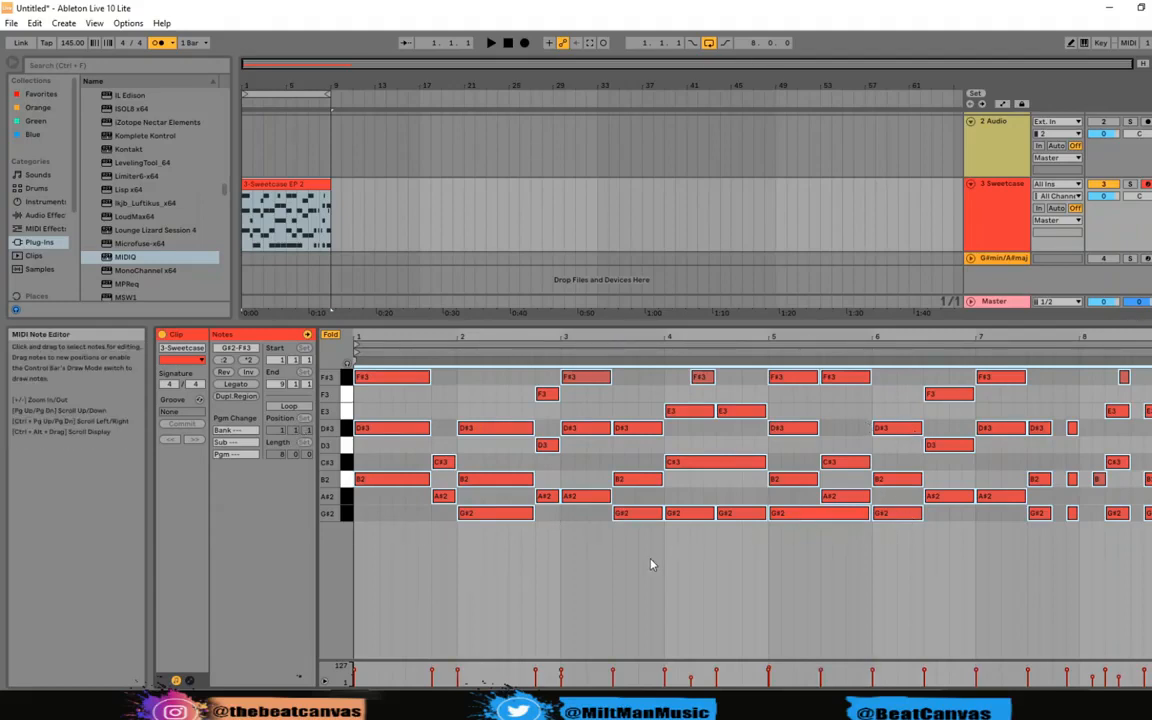
click(562, 563)
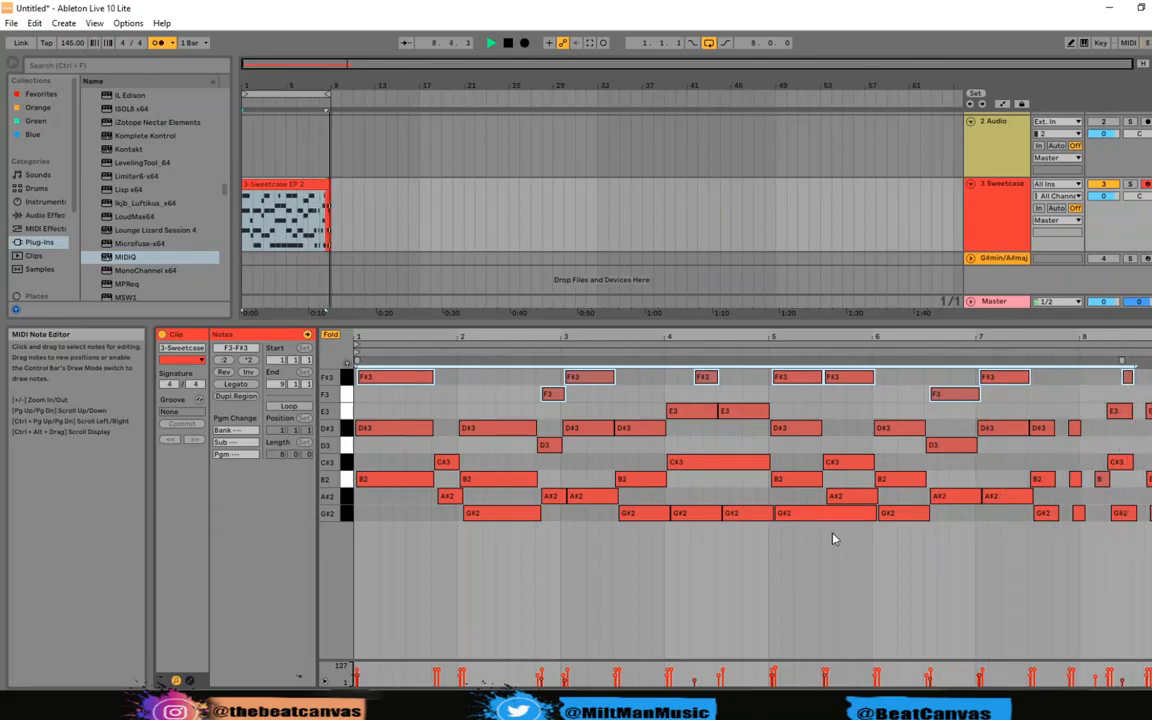
Turn off the metronome, stop playback and deselect the Sweetcase EP clip.
click(160, 44)
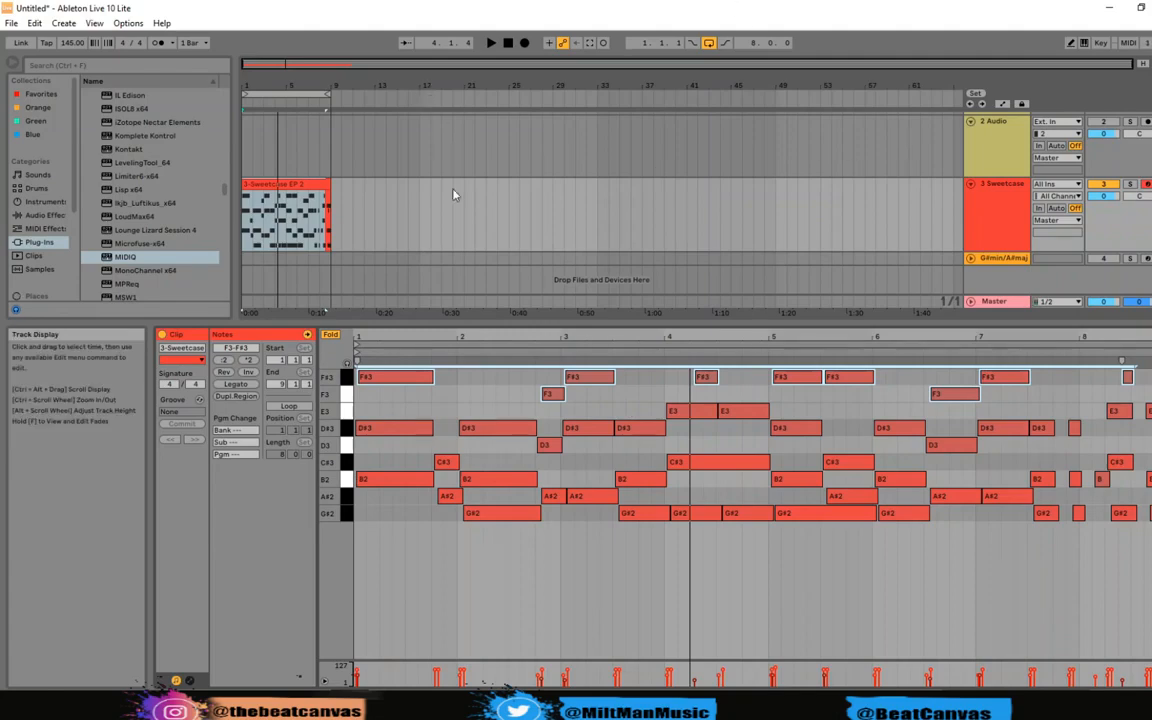
click(436, 214)
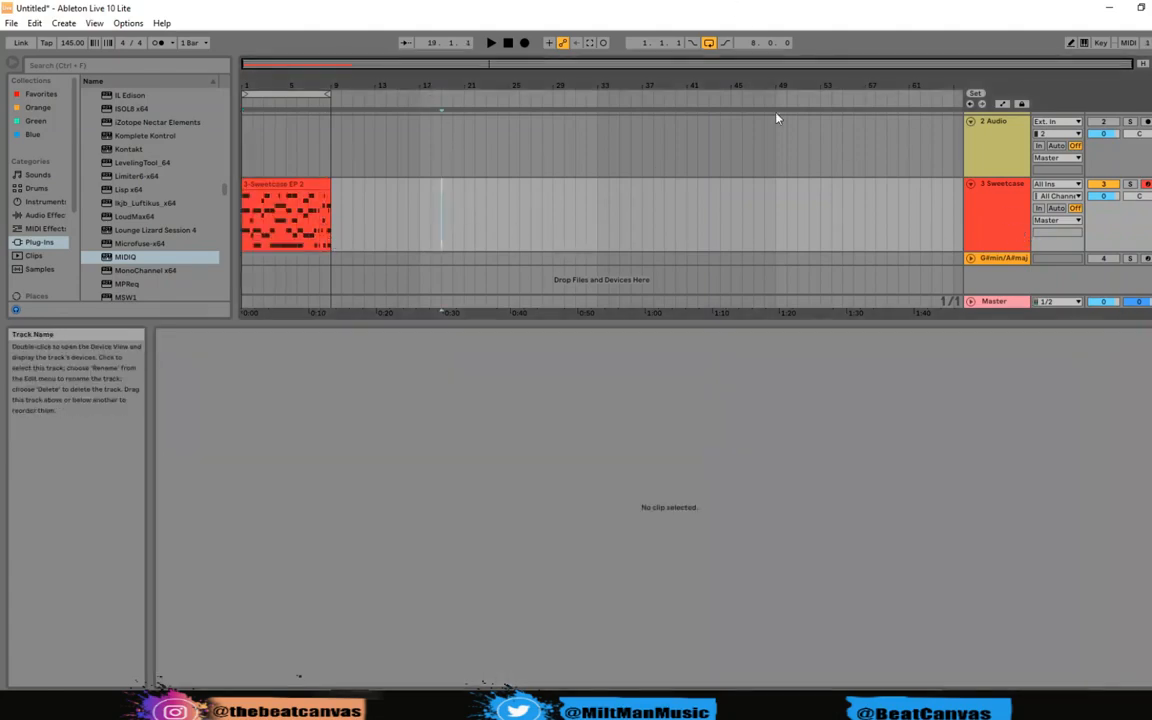
Load the Addictive Keys plug-in on a new track and choose the Studio Grand preset Grand Noir.
drag(410, 325, 414, 497)
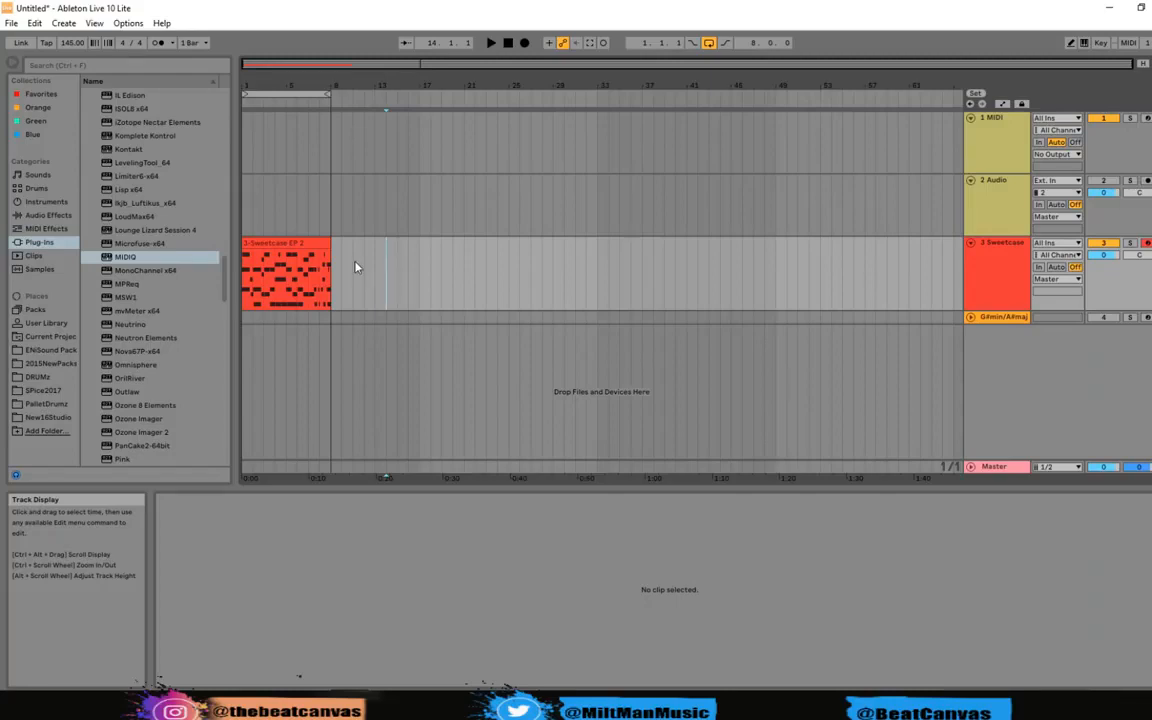
click(552, 300)
scroll(127, 320, up, 9)
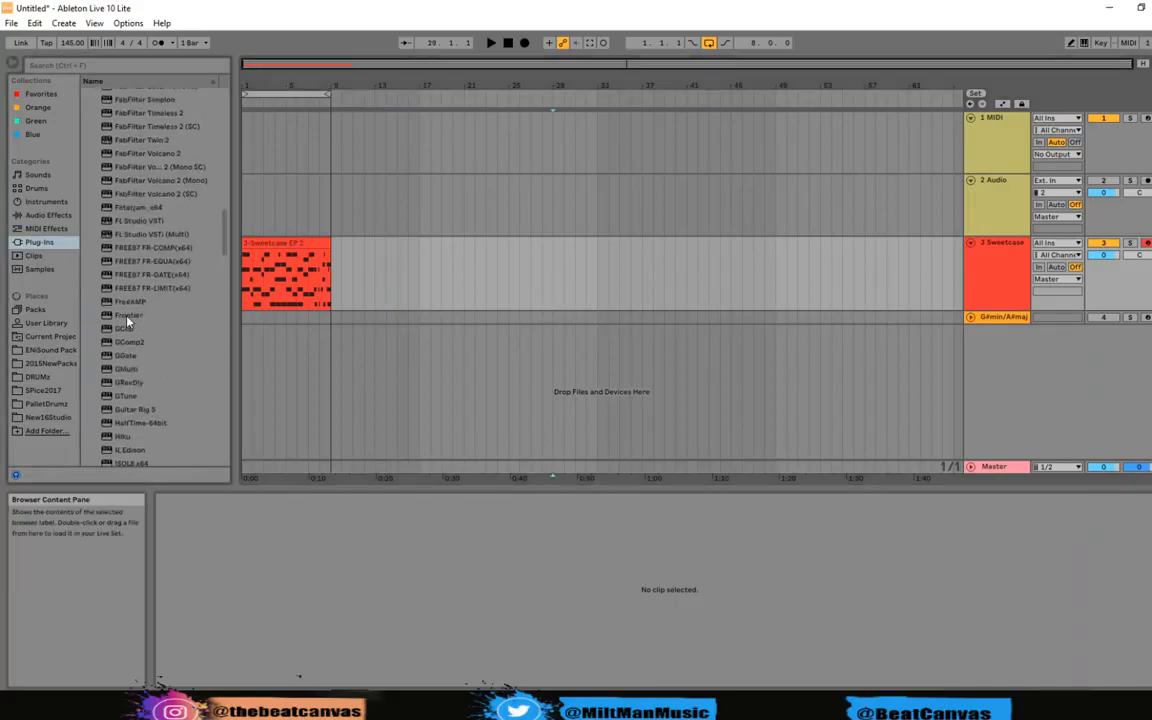
scroll(127, 320, up, 6)
scroll(127, 318, down, 3)
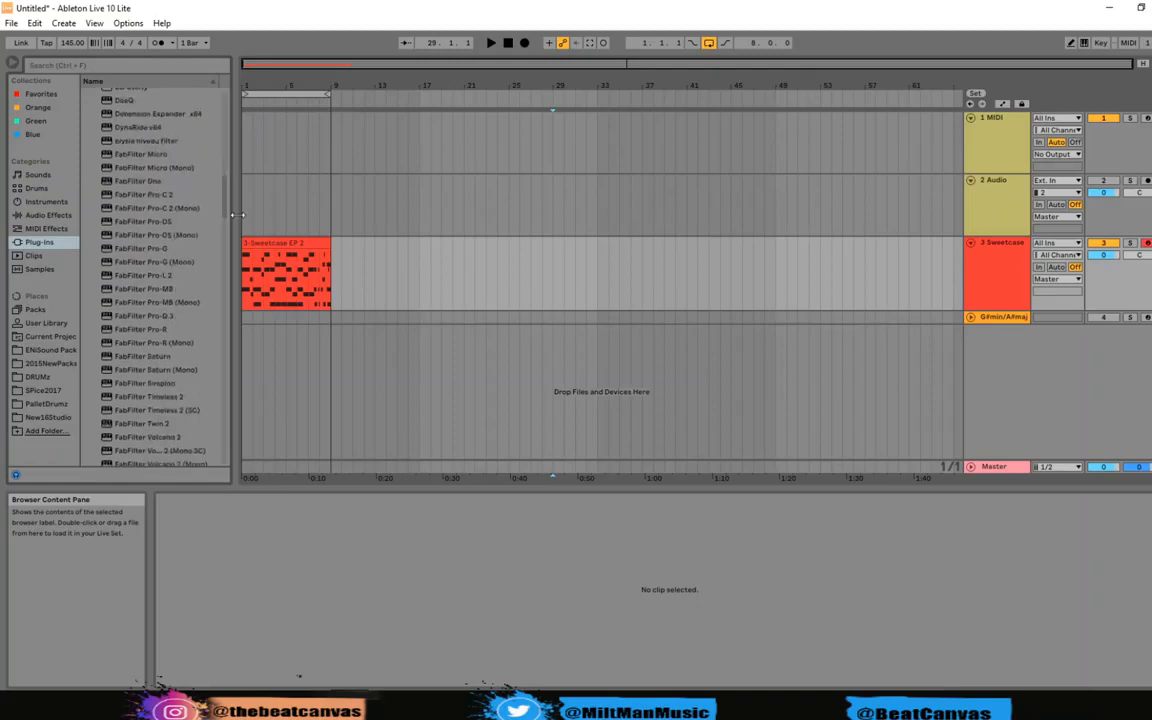
drag(220, 202, 227, 140)
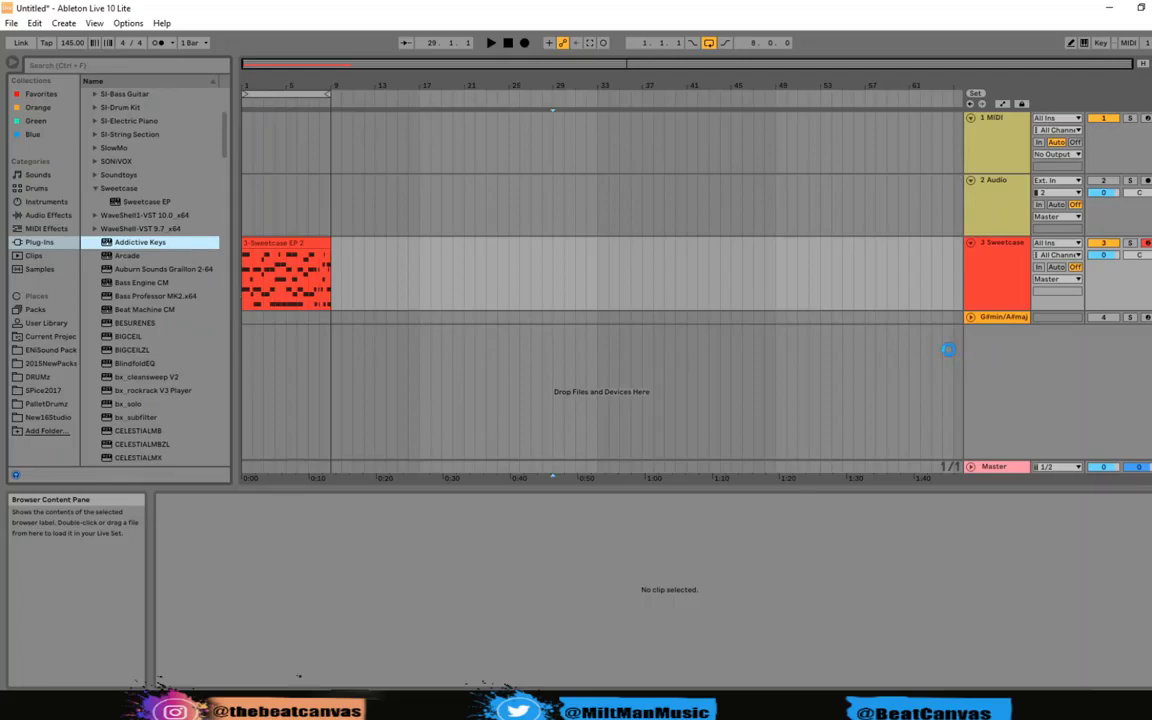
drag(948, 349, 946, 354)
click(824, 541)
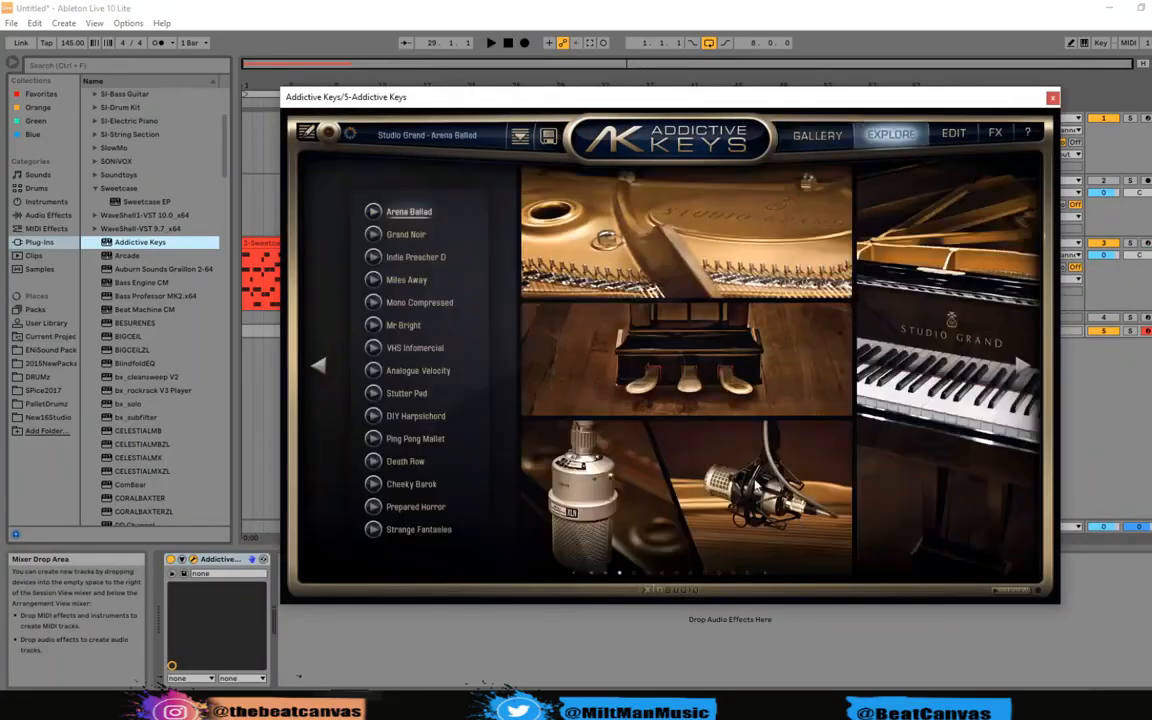
click(407, 236)
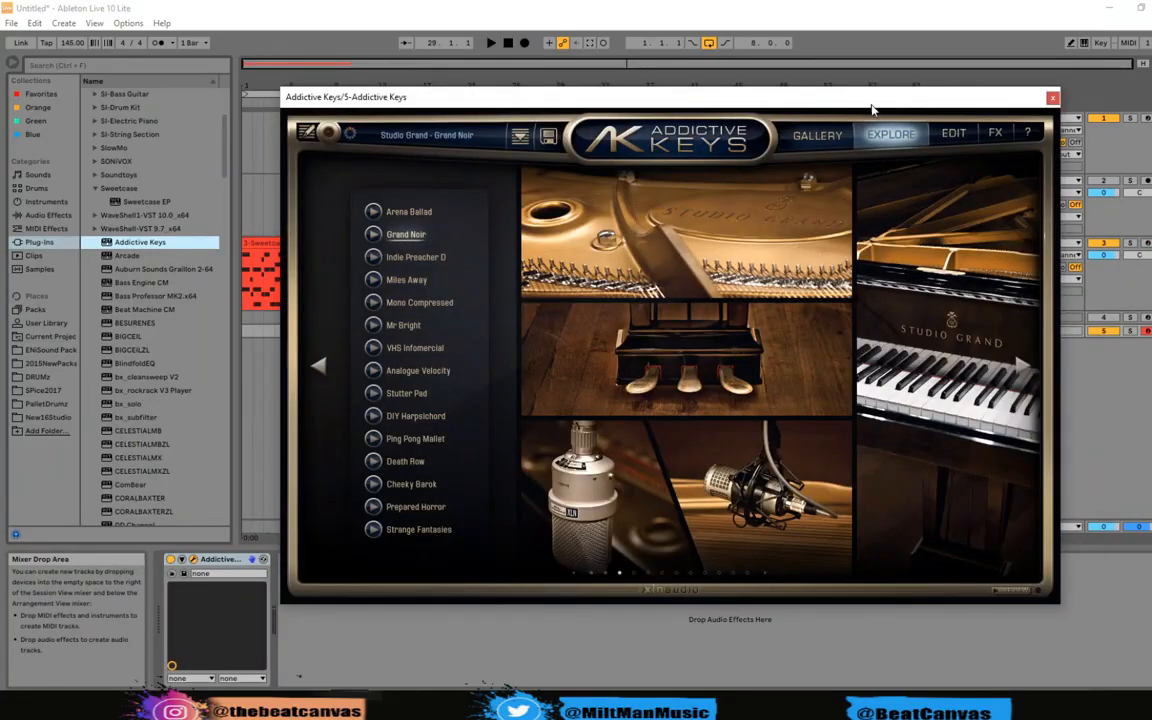
Move the Sweetcase EP clip to the start of the Addictive Keys track and play it.
drag(785, 97, 1102, 178)
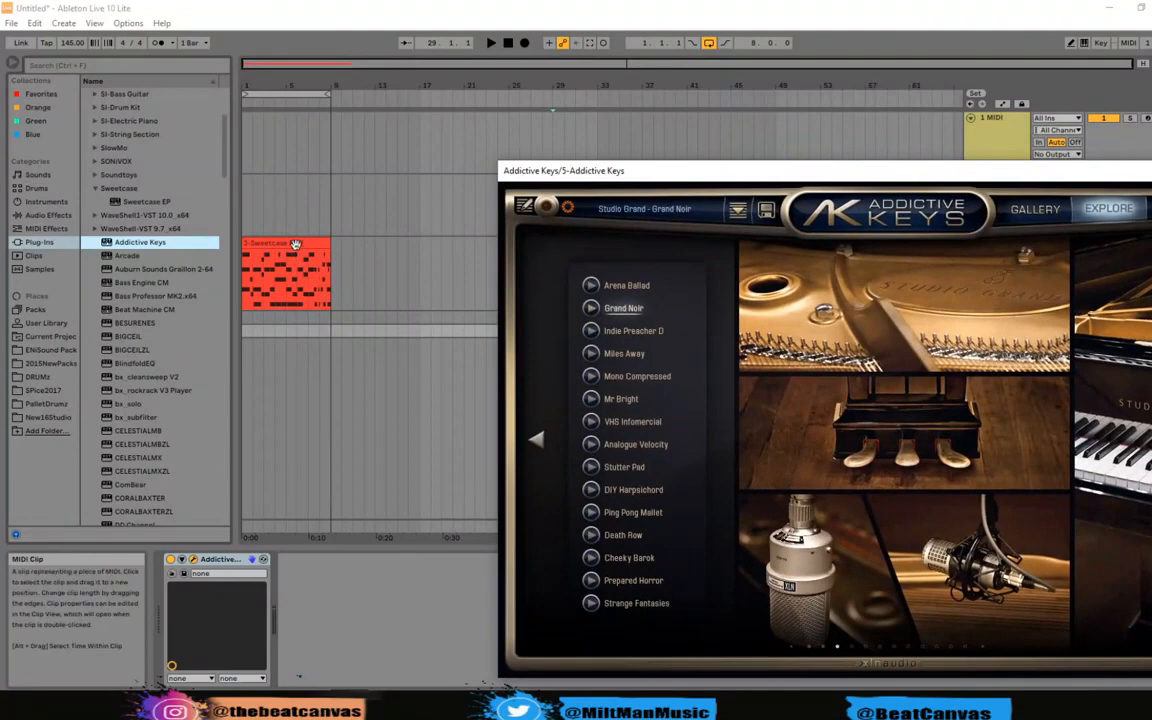
drag(296, 244, 278, 337)
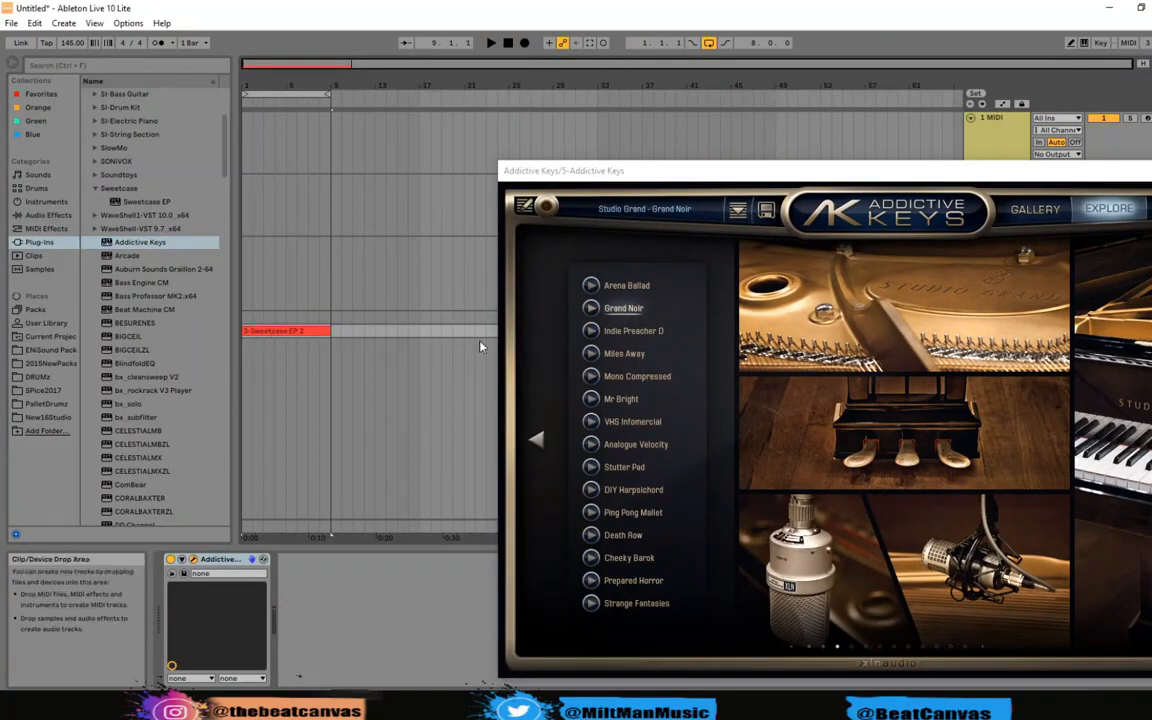
key(space)
drag(838, 175, 705, 338)
Delete the empty Sweetcase track, then unfold the Addictive Keys track and close its plug-in window.
click(1005, 270)
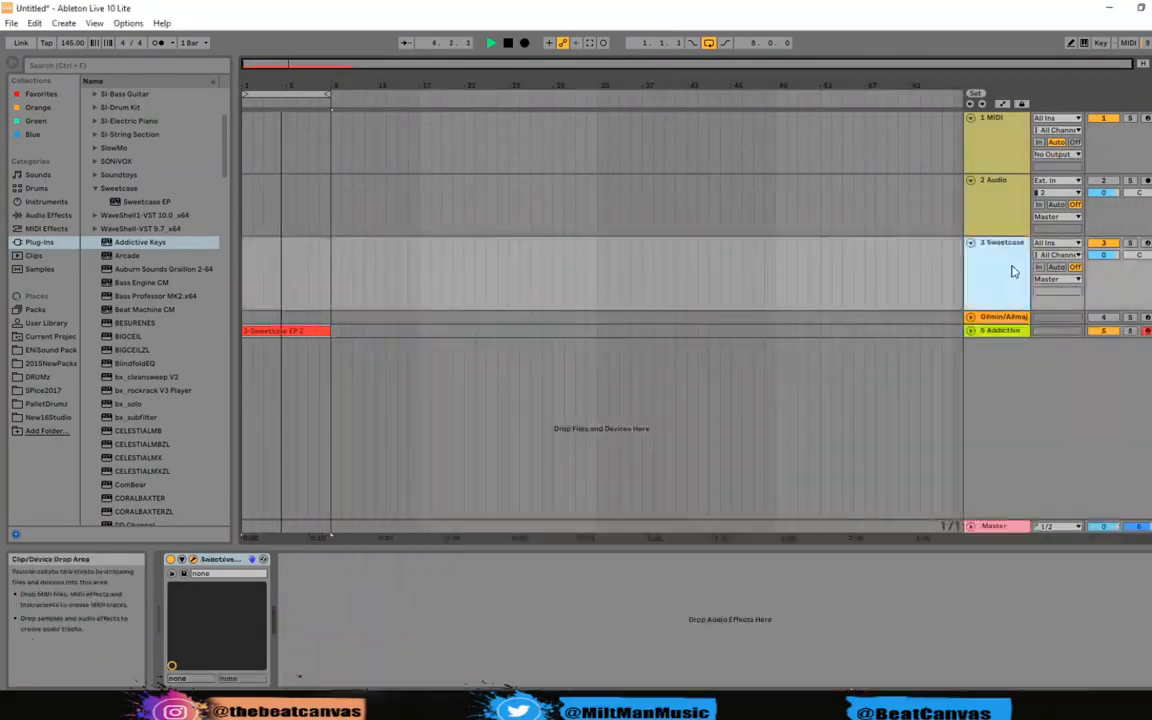
right_click(1014, 267)
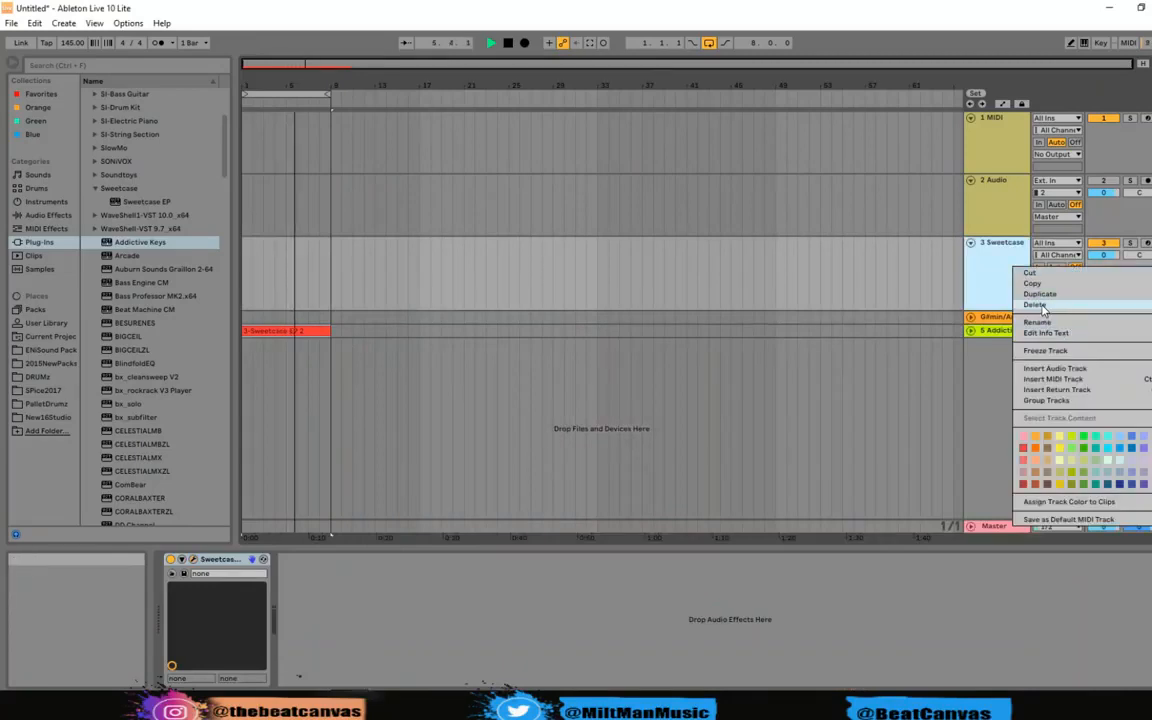
click(1038, 305)
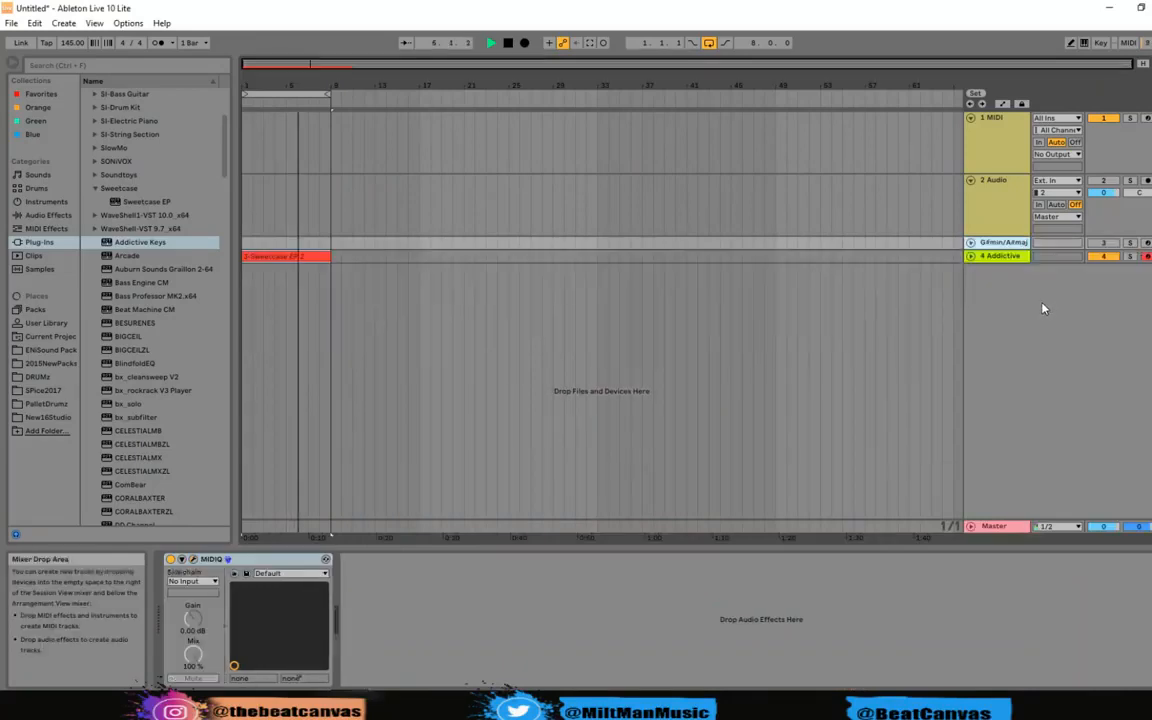
click(981, 259)
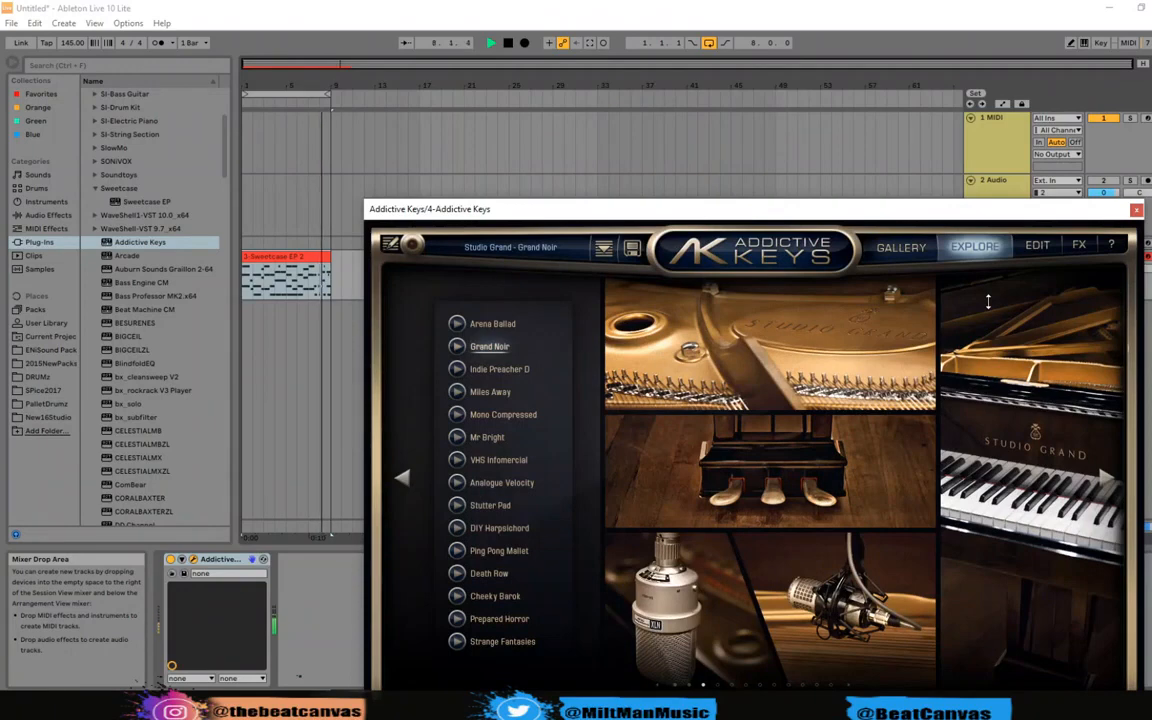
click(1137, 210)
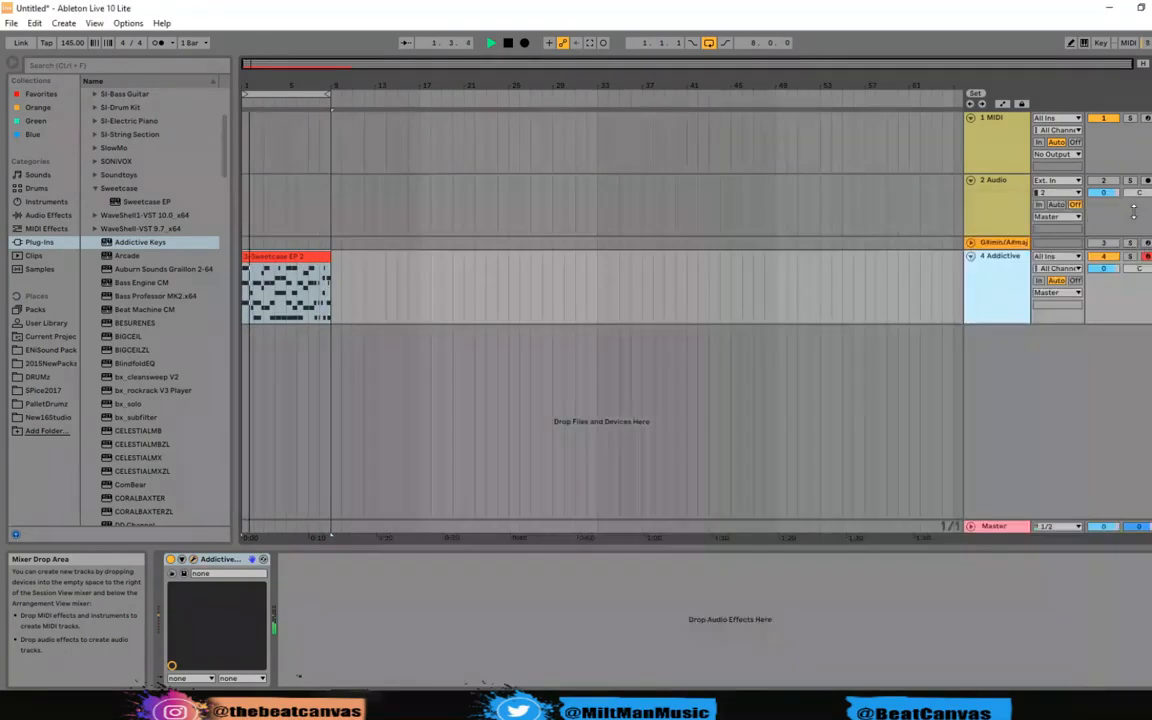
Open the clip's notes for editing in an enlarged note editor.
click(315, 313)
click(307, 315)
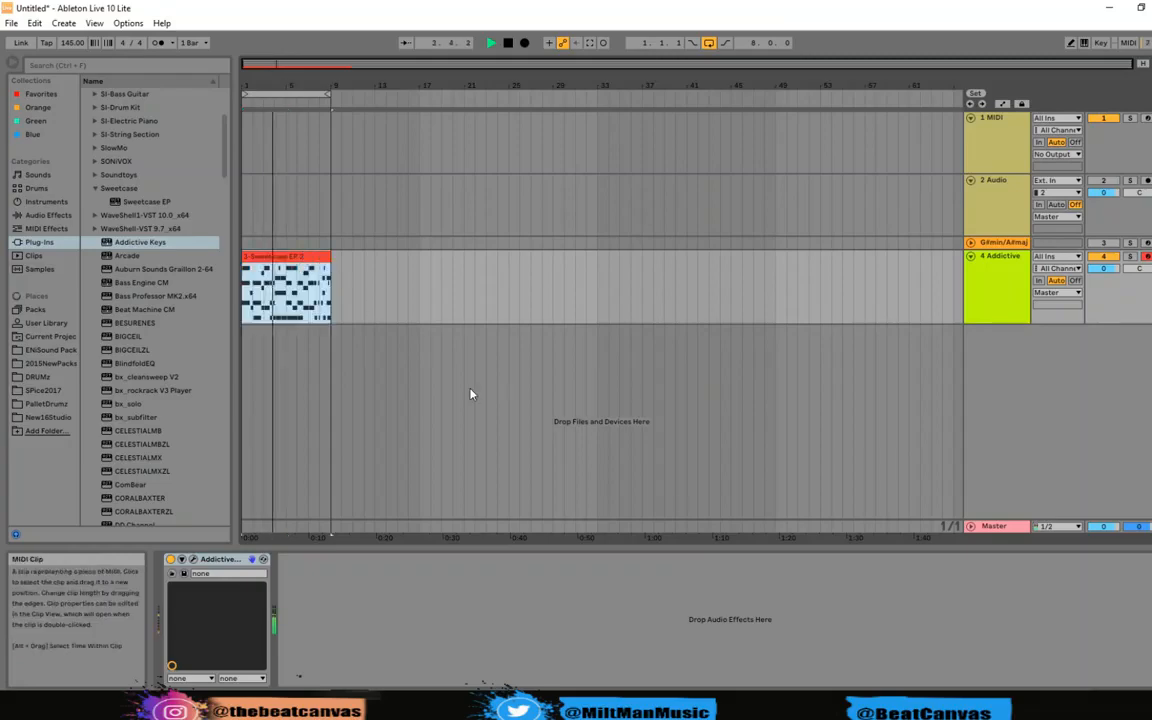
click(880, 704)
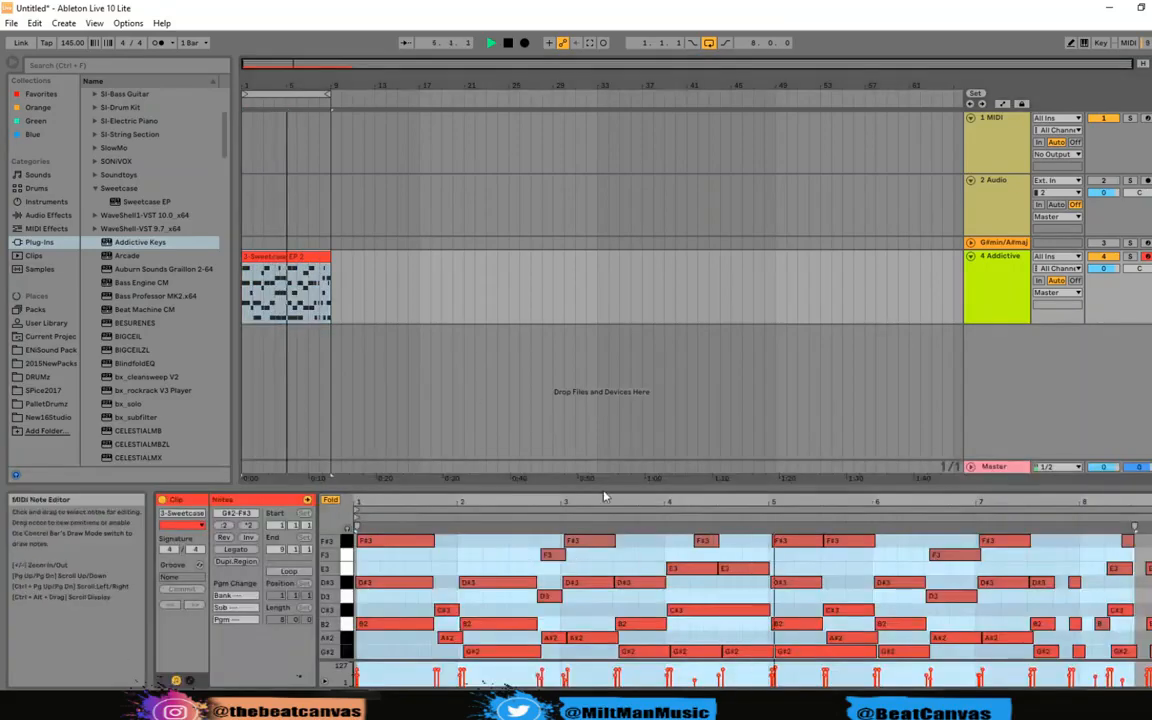
drag(603, 486, 628, 217)
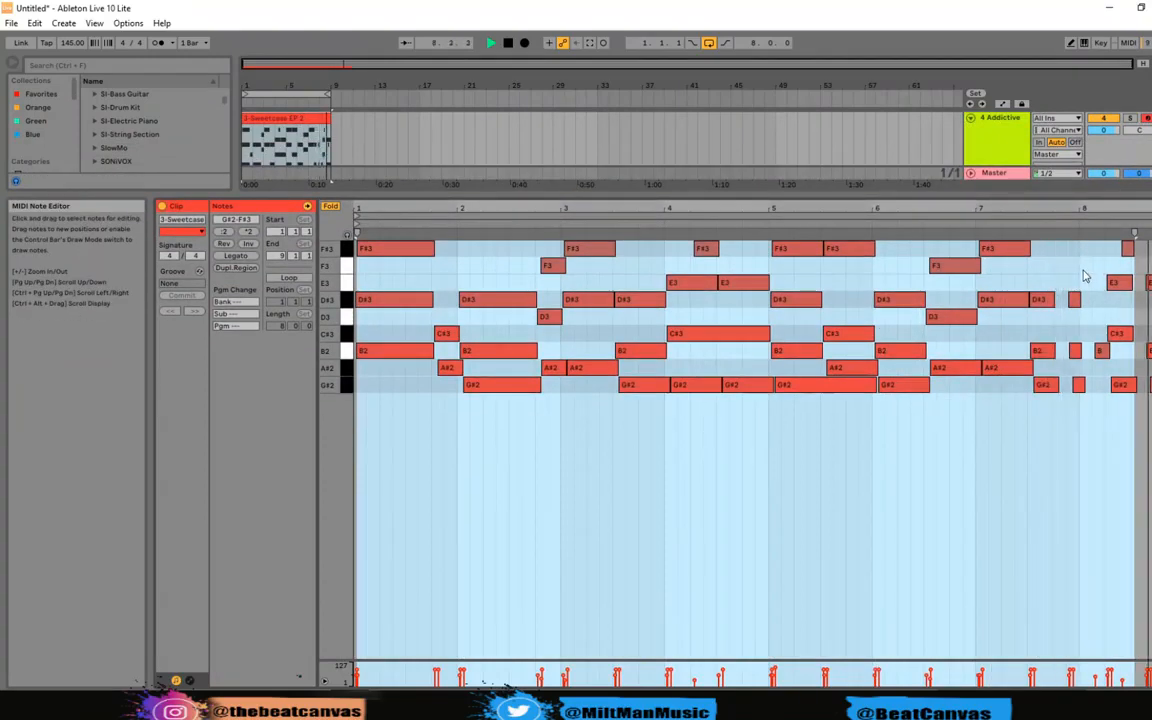
click(1093, 247)
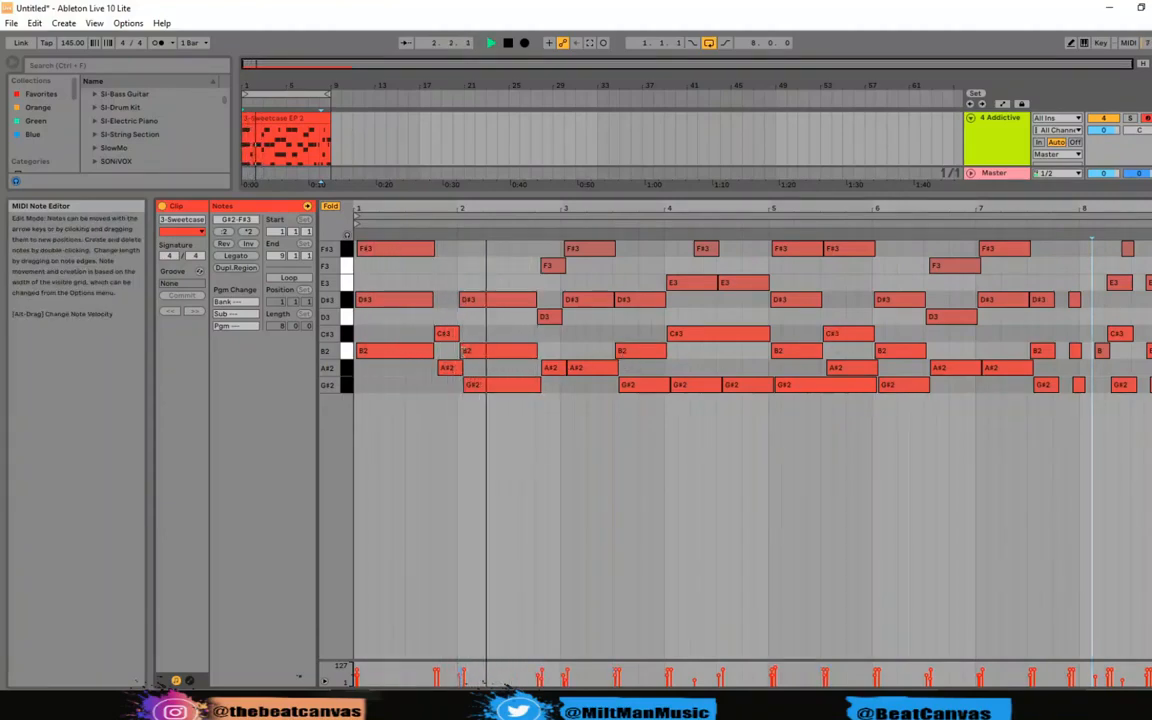
Try shifting bar 2's D3 slightly earlier with playback running, and put it back in its original position.
key(space)
double_click(548, 317)
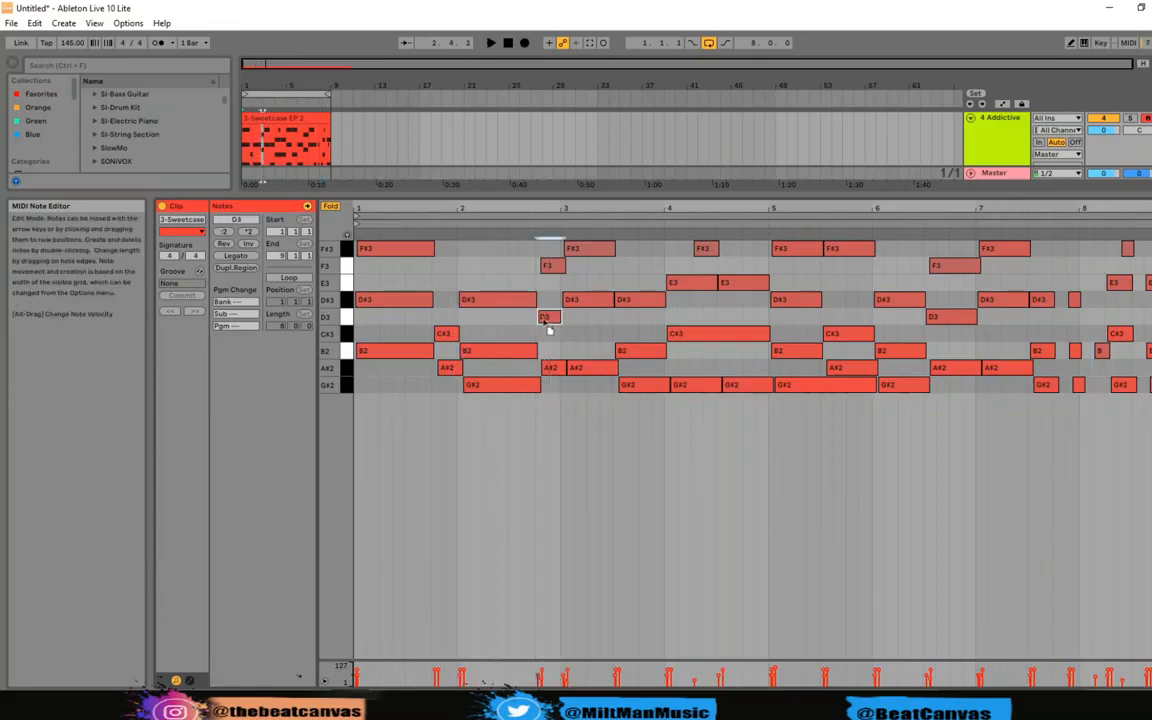
drag(548, 317, 539, 318)
key(space)
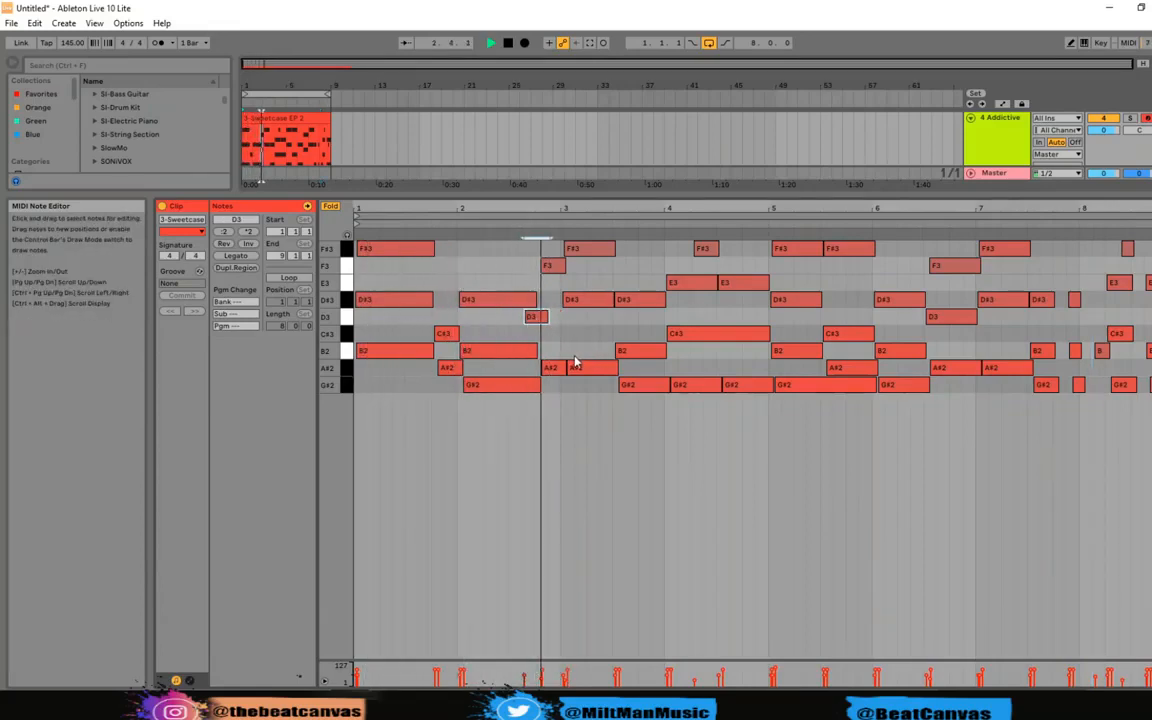
drag(531, 318, 549, 324)
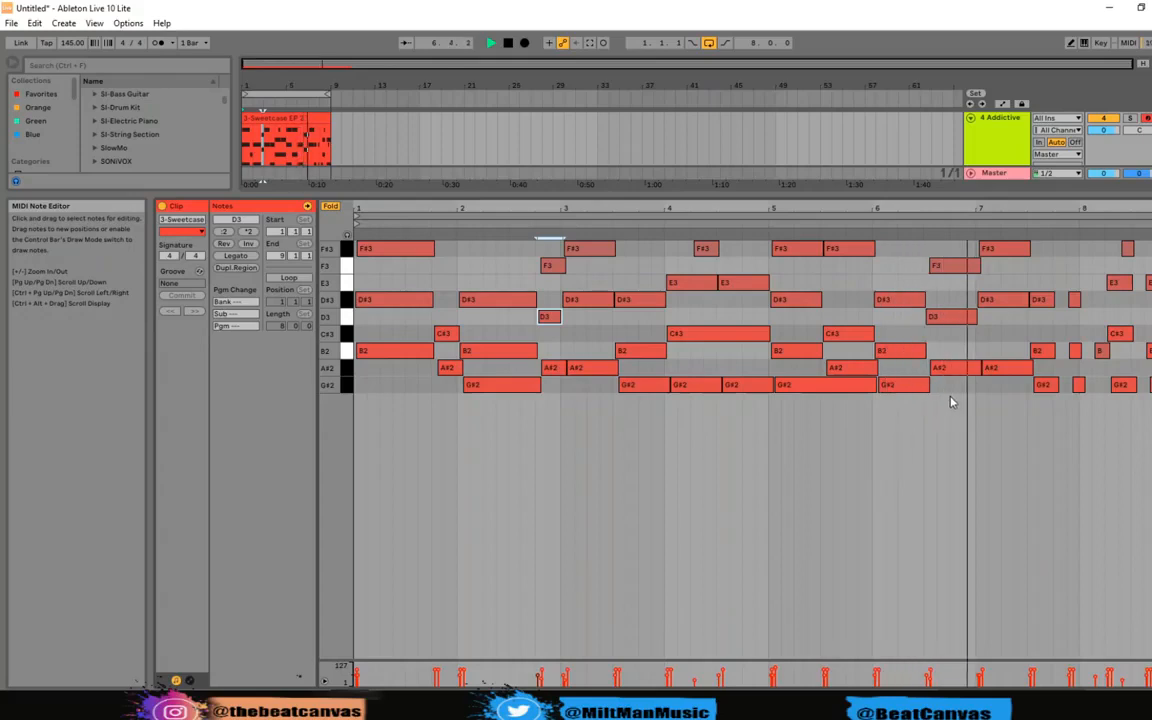
Shift the B2 in bar 6 later in two small moves so it sounds after the other chord notes, playing the result.
key(space)
mouse_move(907, 354)
mouse_down()
mouse_move(930, 353)
mouse_move(920, 356)
mouse_up()
key(space)
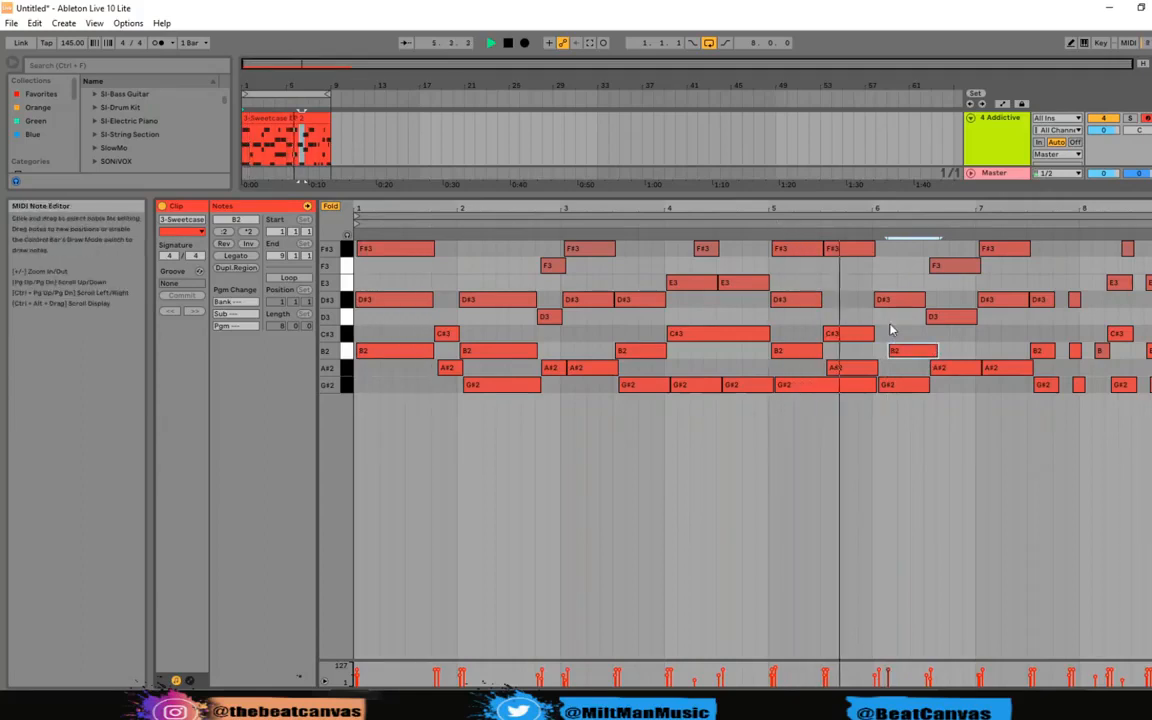
key(space)
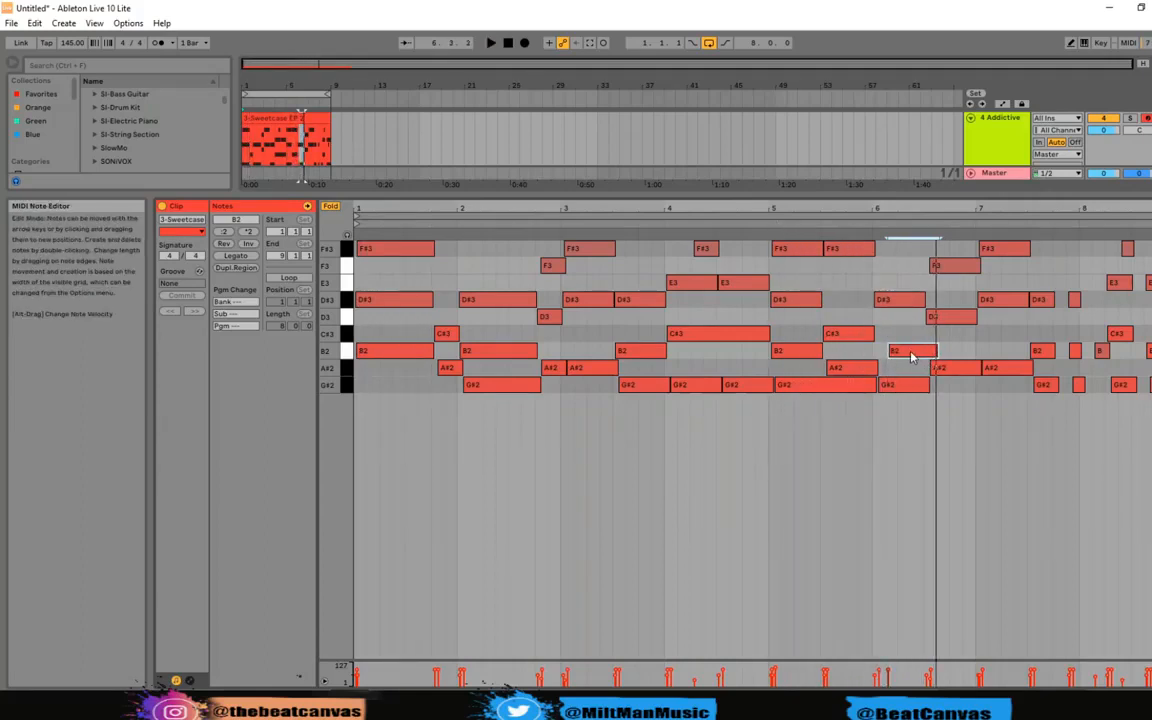
drag(905, 345, 919, 355)
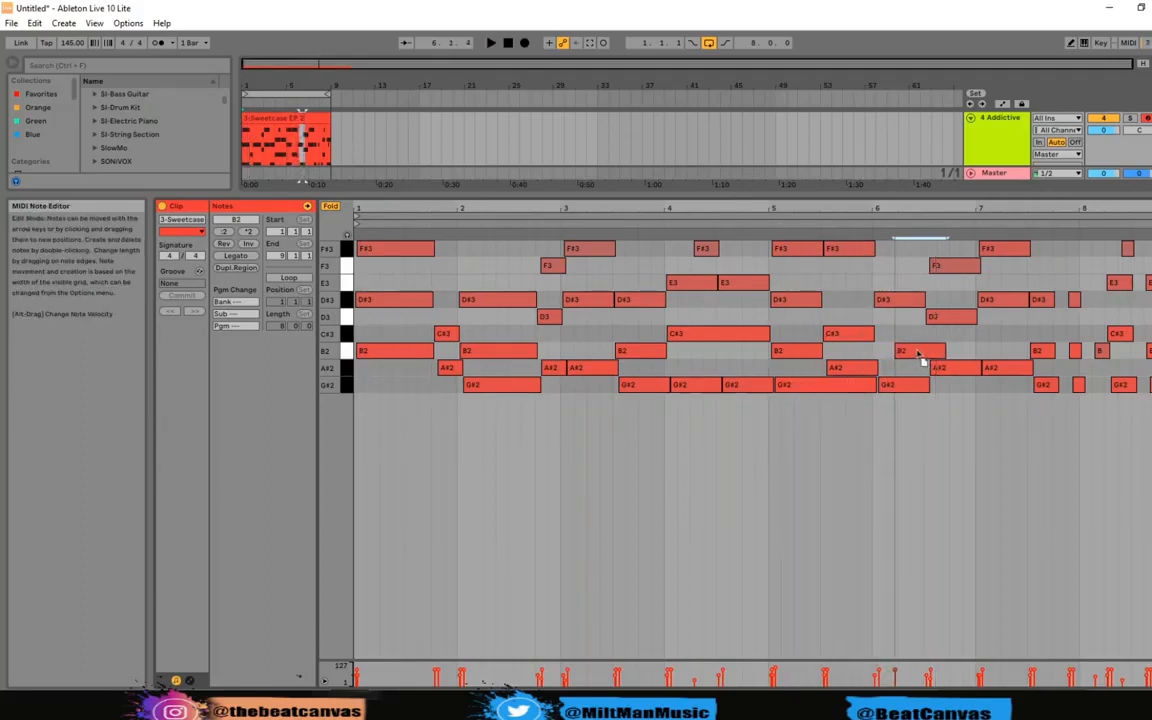
key(space)
key(space)
Play the clip repeatedly from bar 5 to judge the timing of the delayed B2 in bar 6.
click(854, 217)
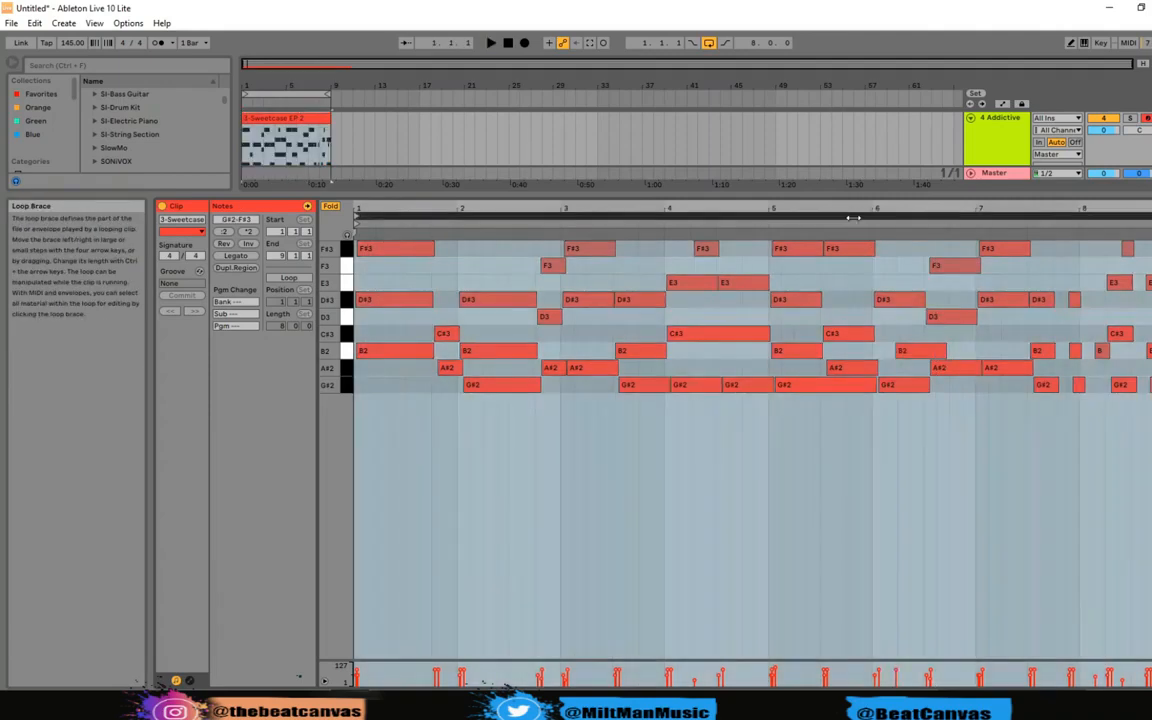
key(space)
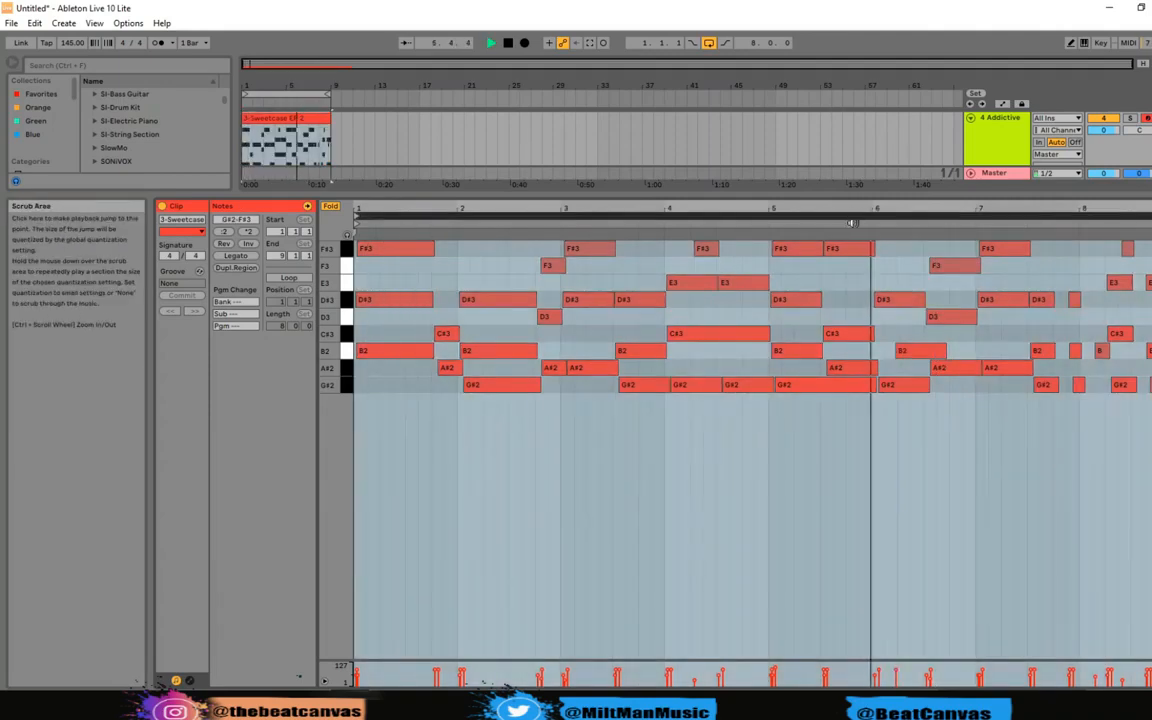
click(769, 226)
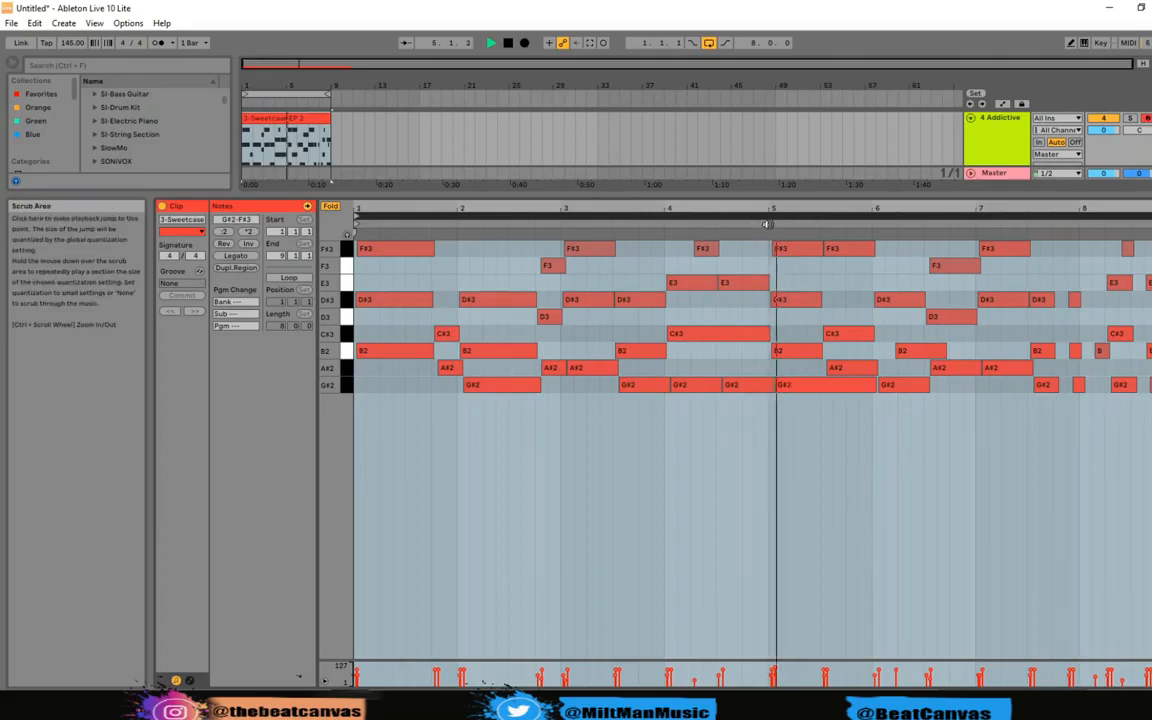
key(space)
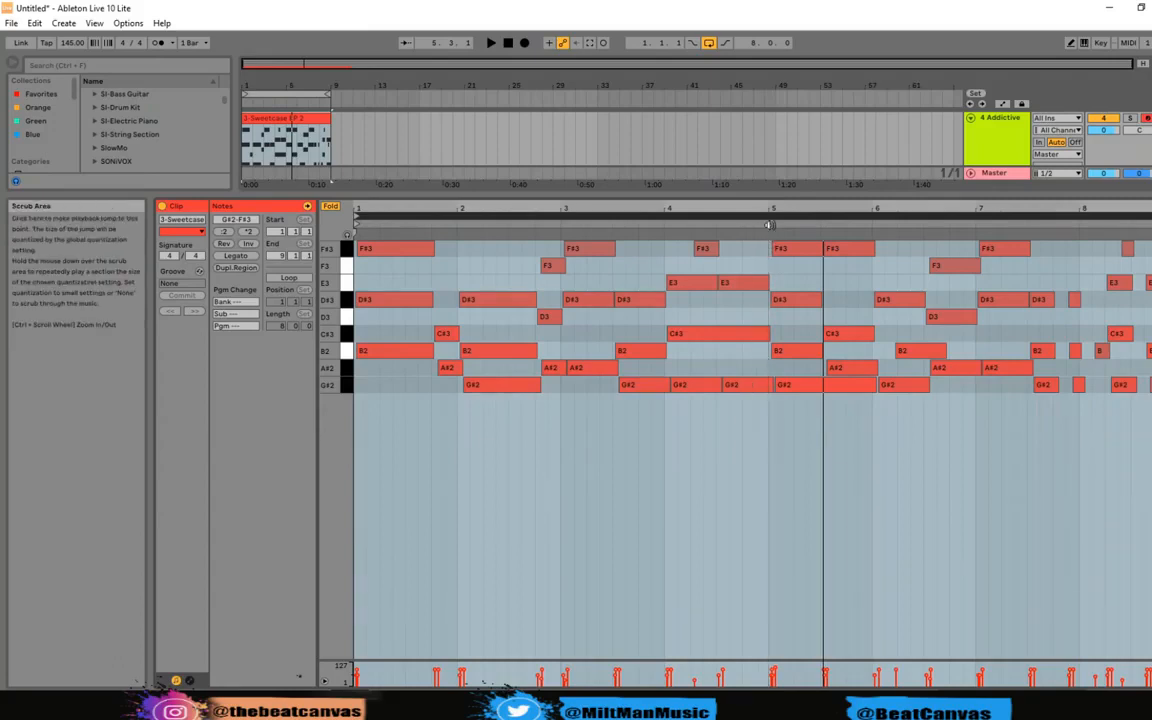
click(768, 222)
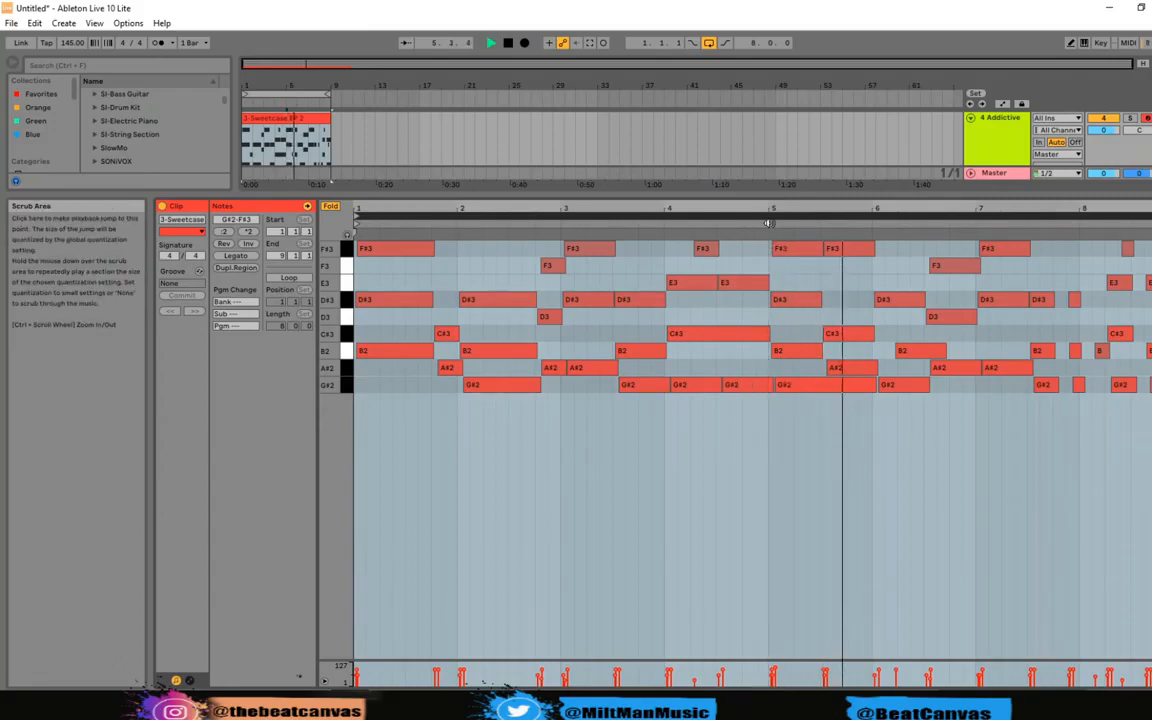
click(766, 222)
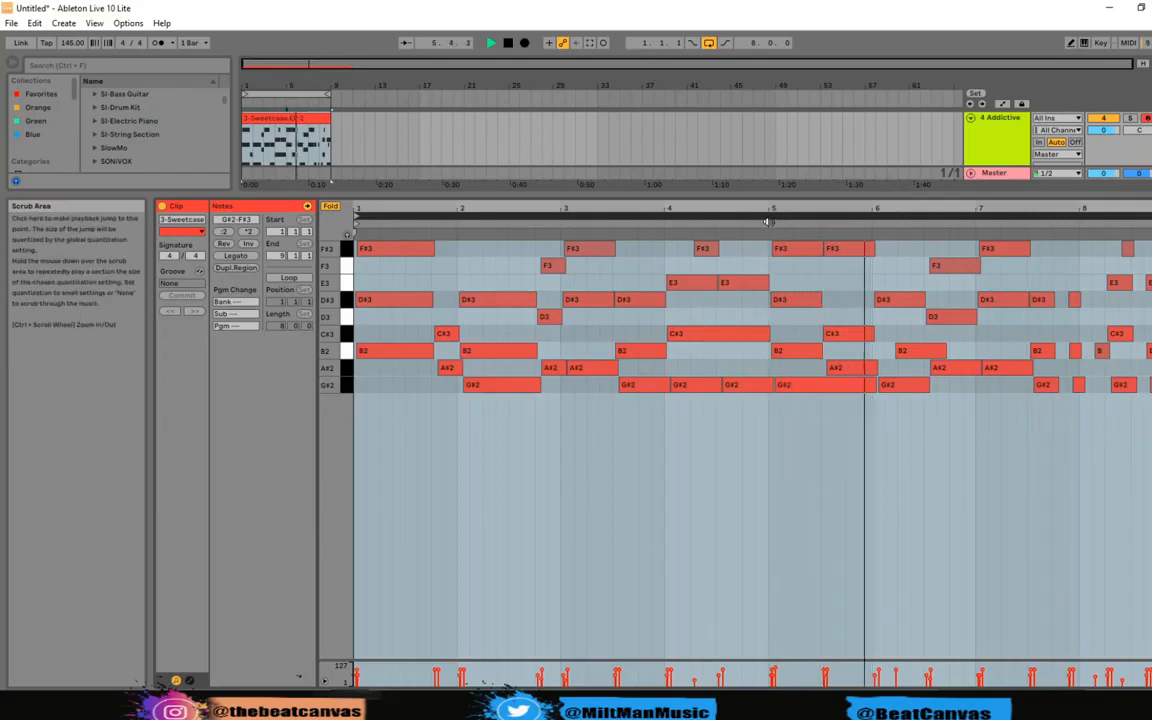
click(767, 222)
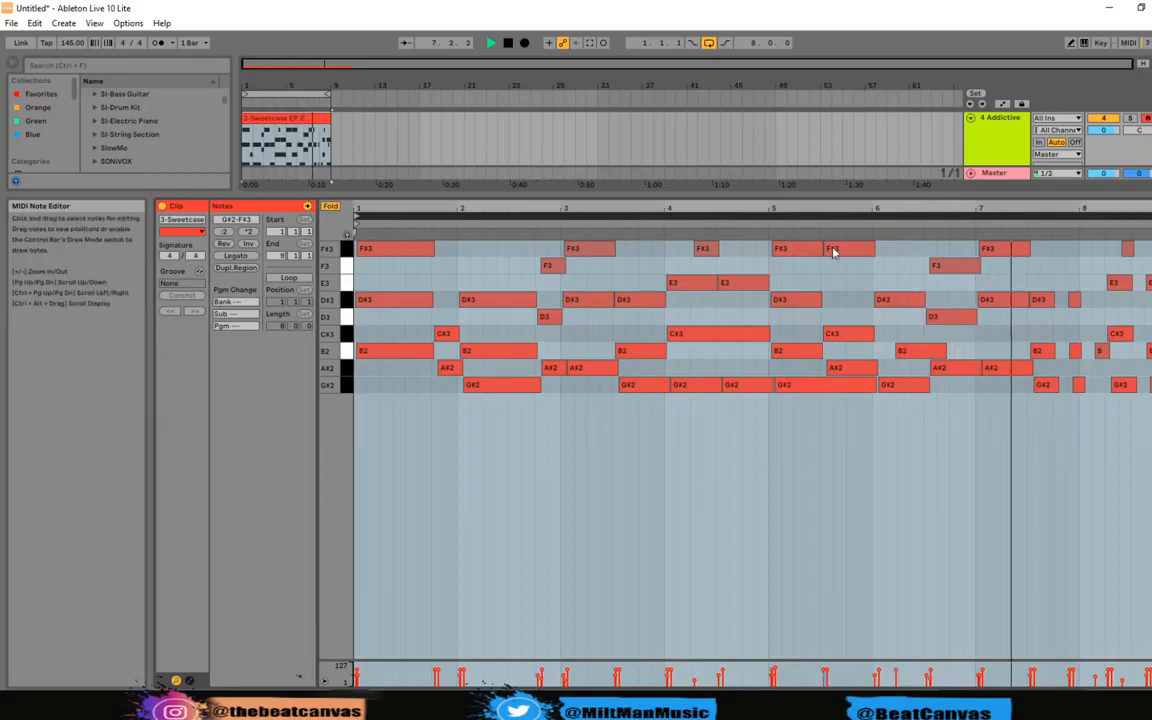
click(772, 222)
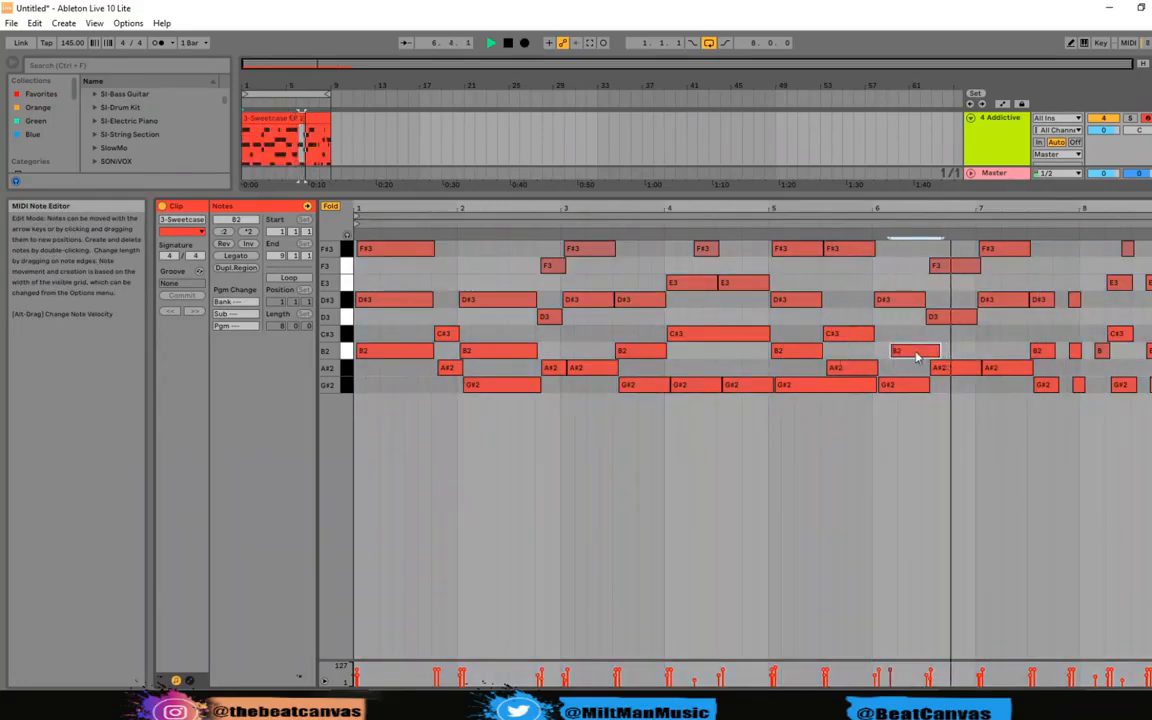
Shift bar 6's B2 and D3 slightly earlier and its F3 clearly earlier, and play from bar 5.
drag(919, 356, 913, 357)
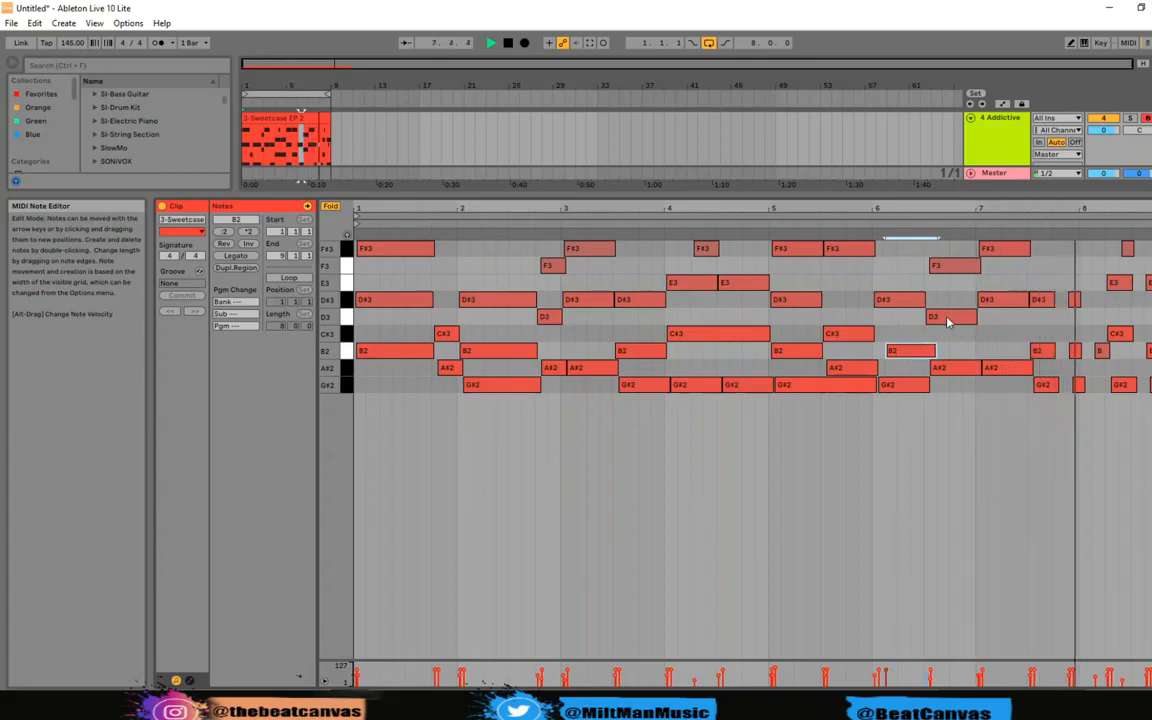
click(936, 319)
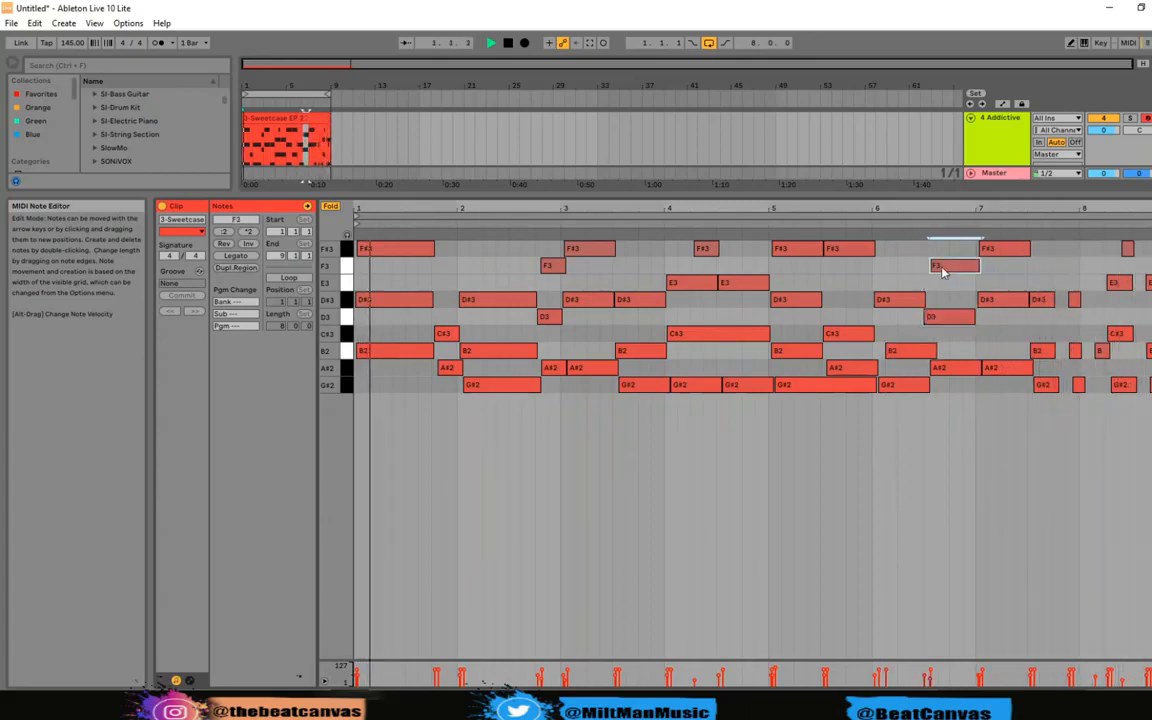
drag(941, 266, 924, 271)
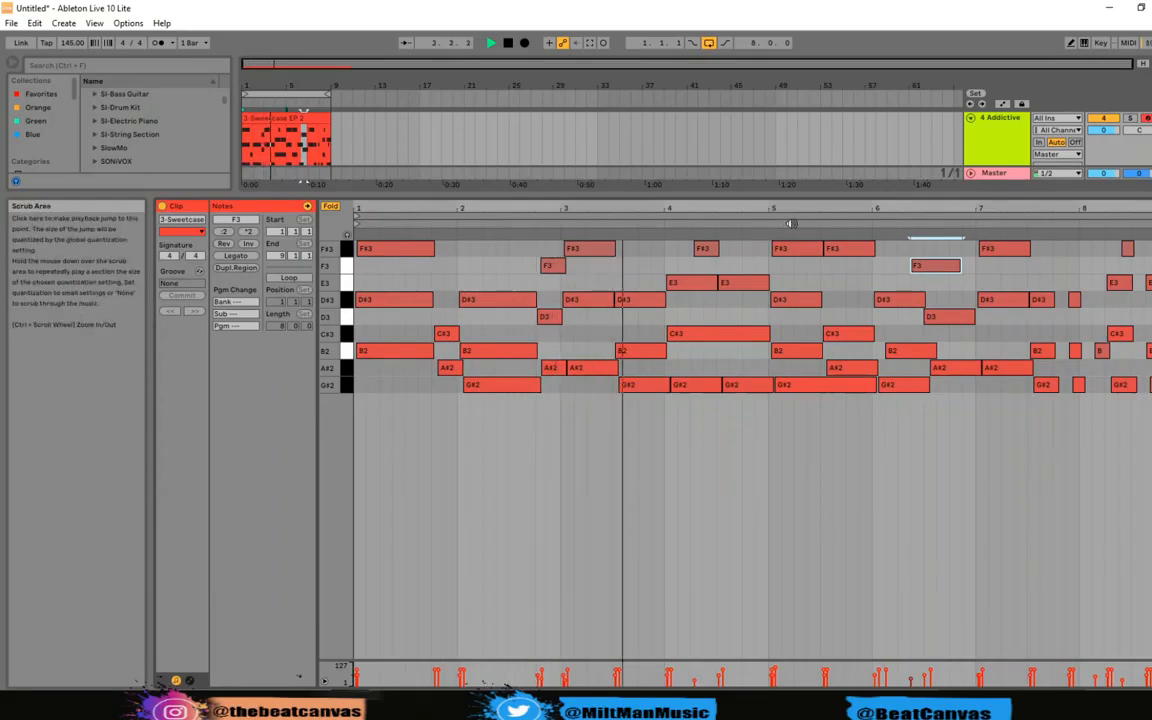
click(769, 224)
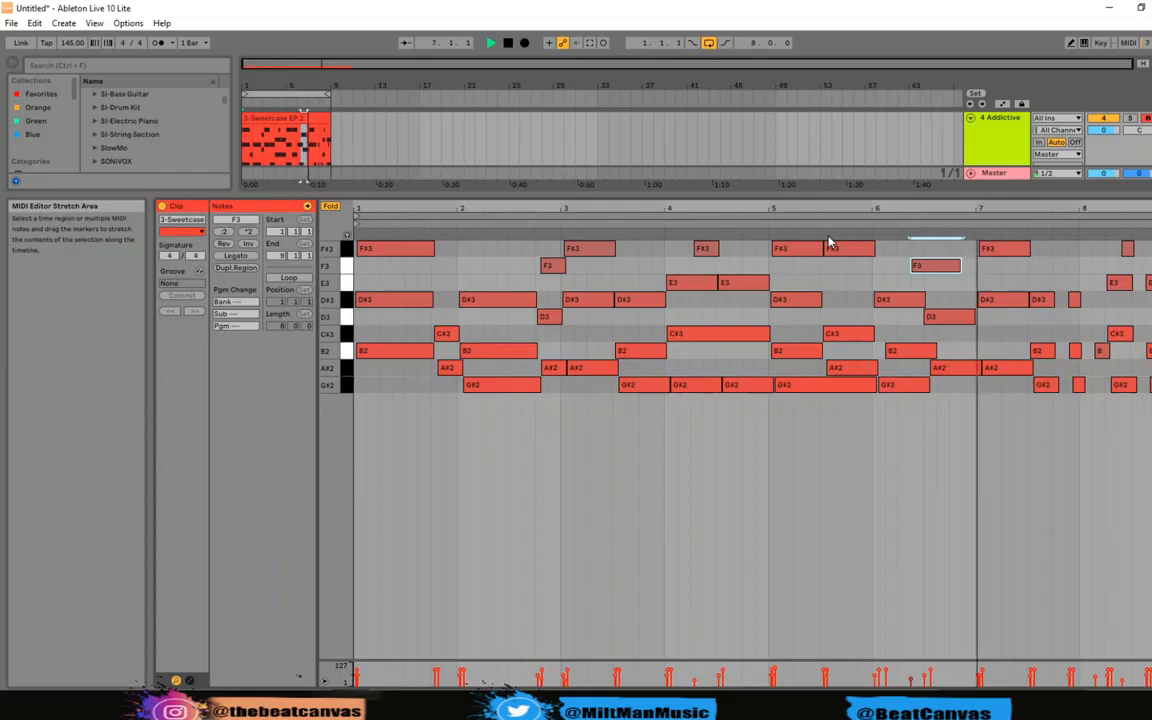
Undo the latest timing shifts of the F3, D3 and B2 notes in bar 6.
key(ctrl+z)
key(ctrl+z)
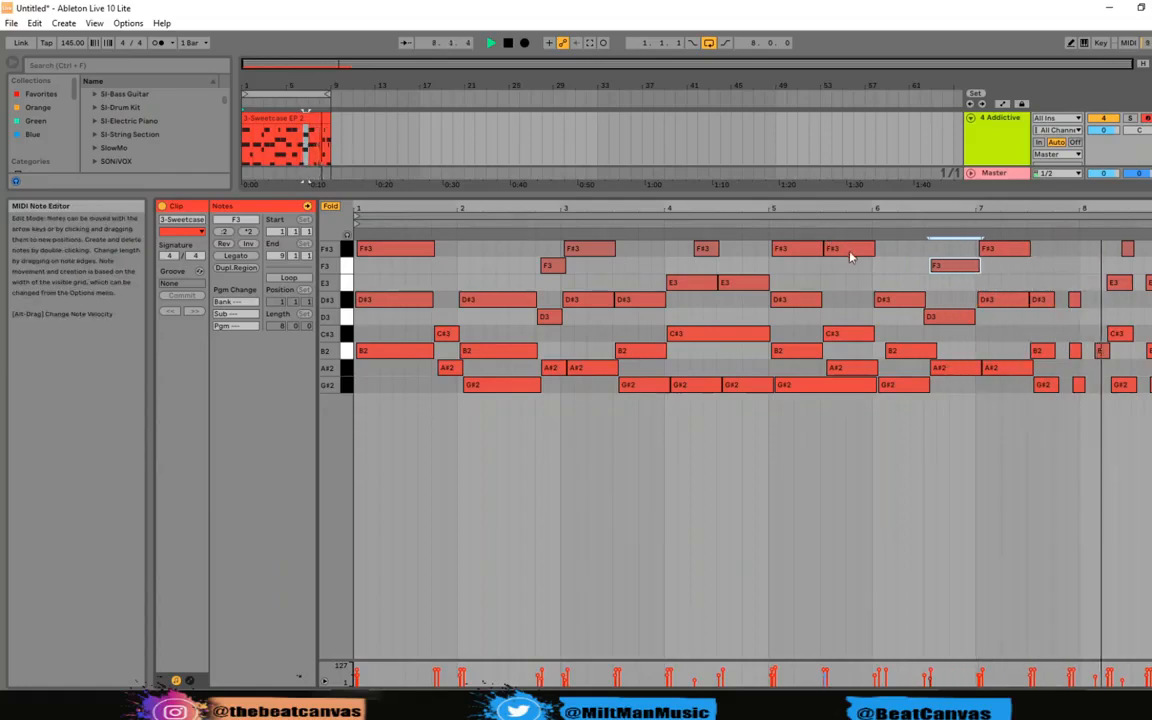
key(ctrl+z)
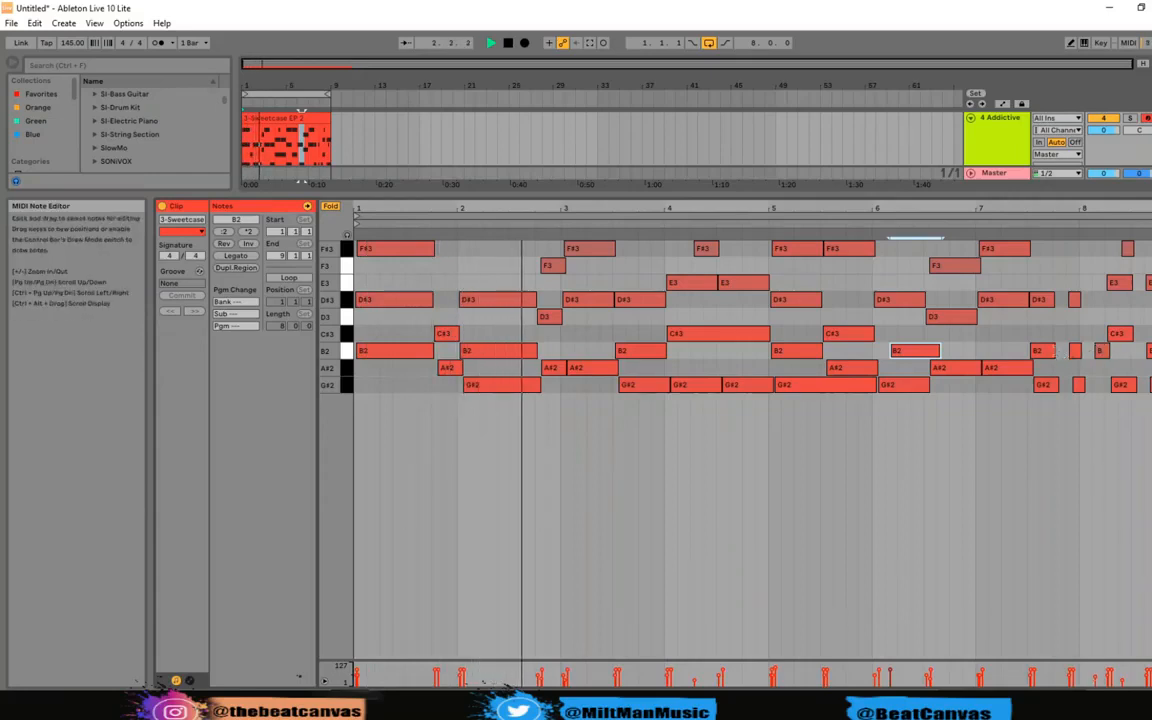
Add a short F3 note near the end of bar 7 and shift it later into bar 8.
double_click(1060, 266)
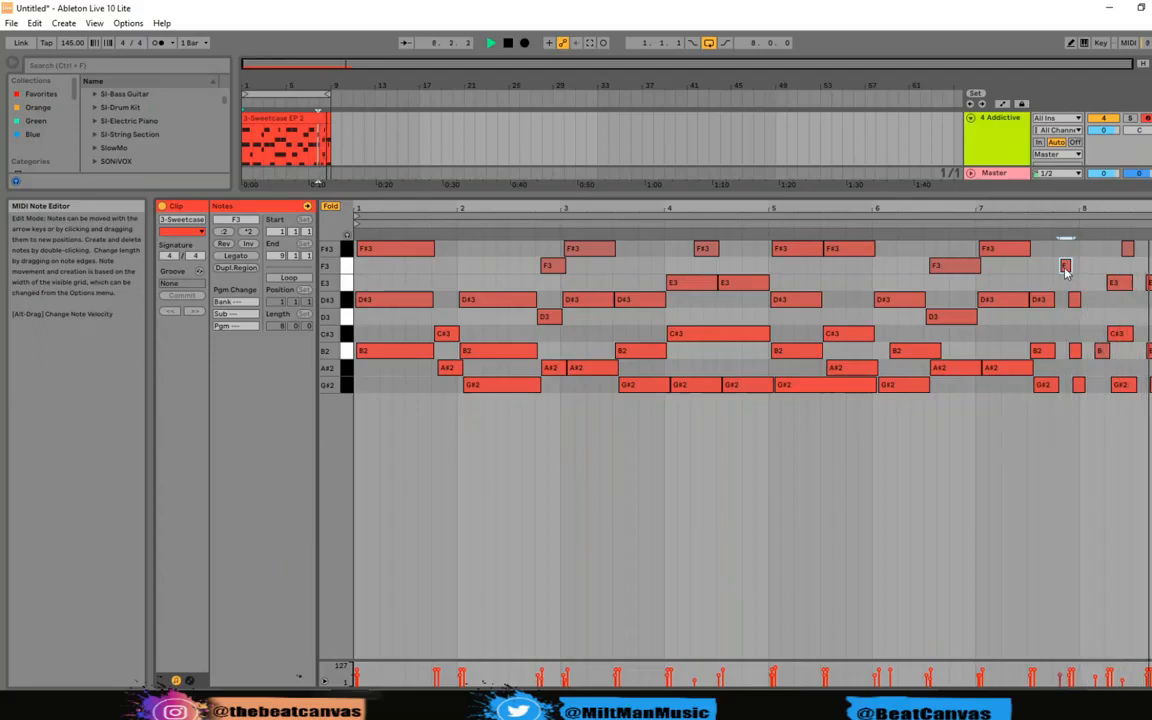
drag(1066, 268, 1093, 274)
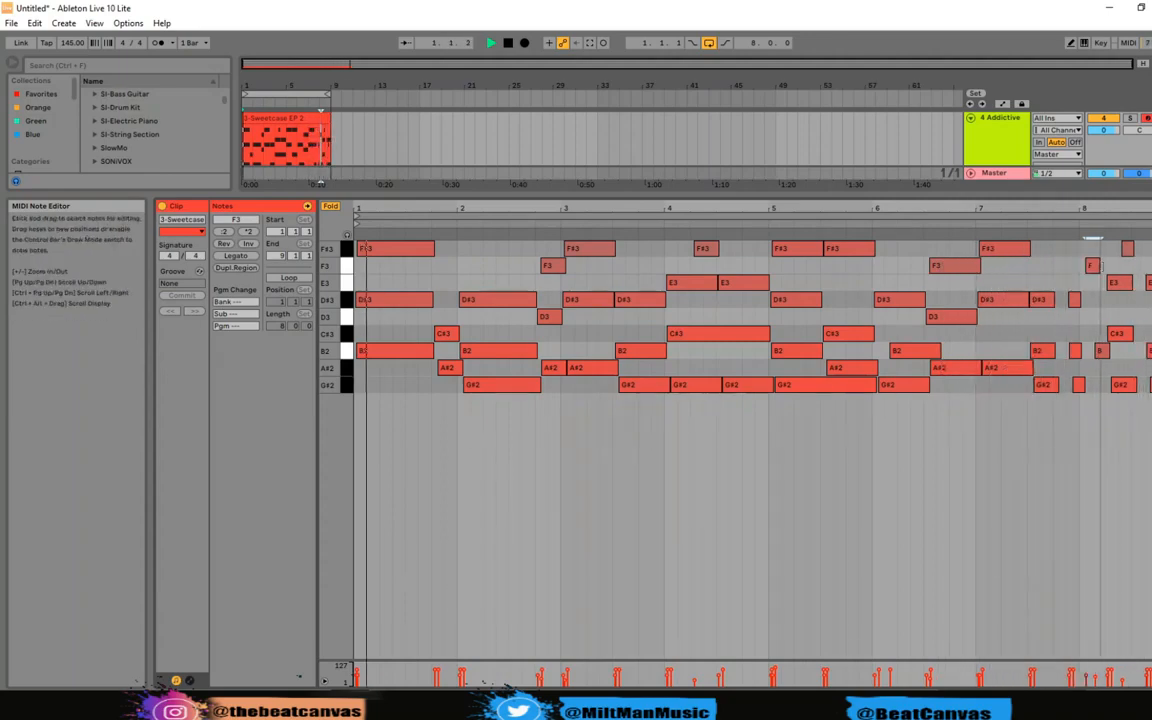
drag(1096, 266, 1123, 266)
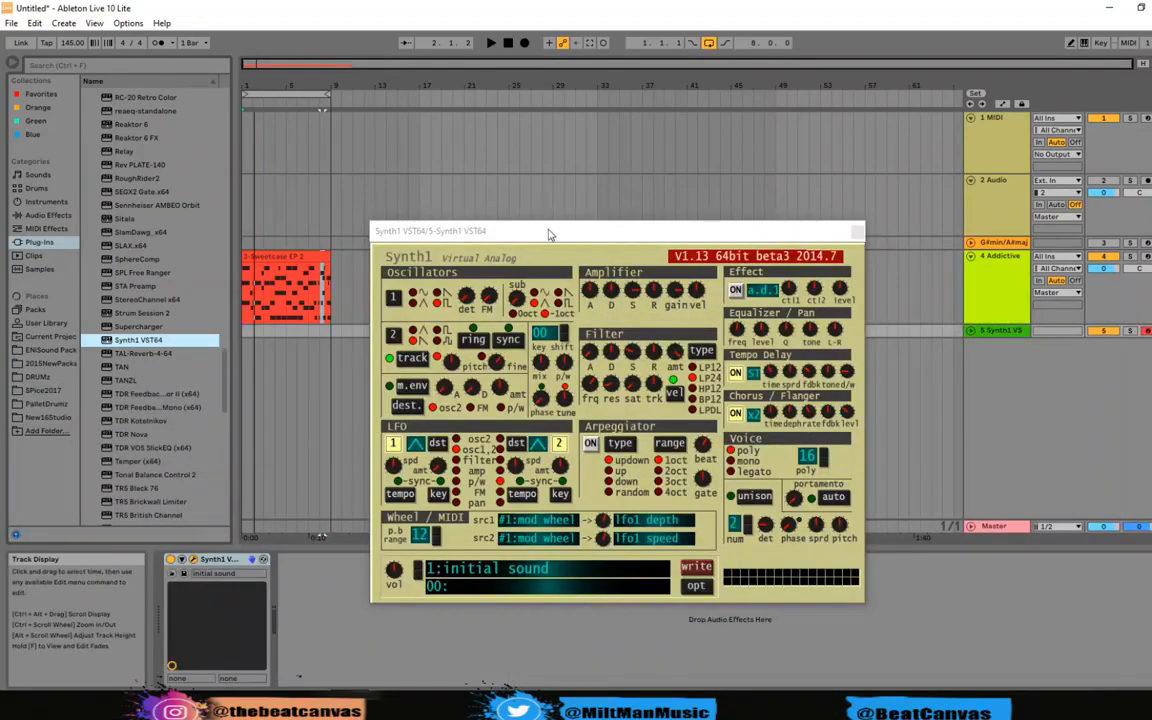
Move the Synth1 window clear of the track and browse its external sound banks.
drag(548, 234, 437, 148)
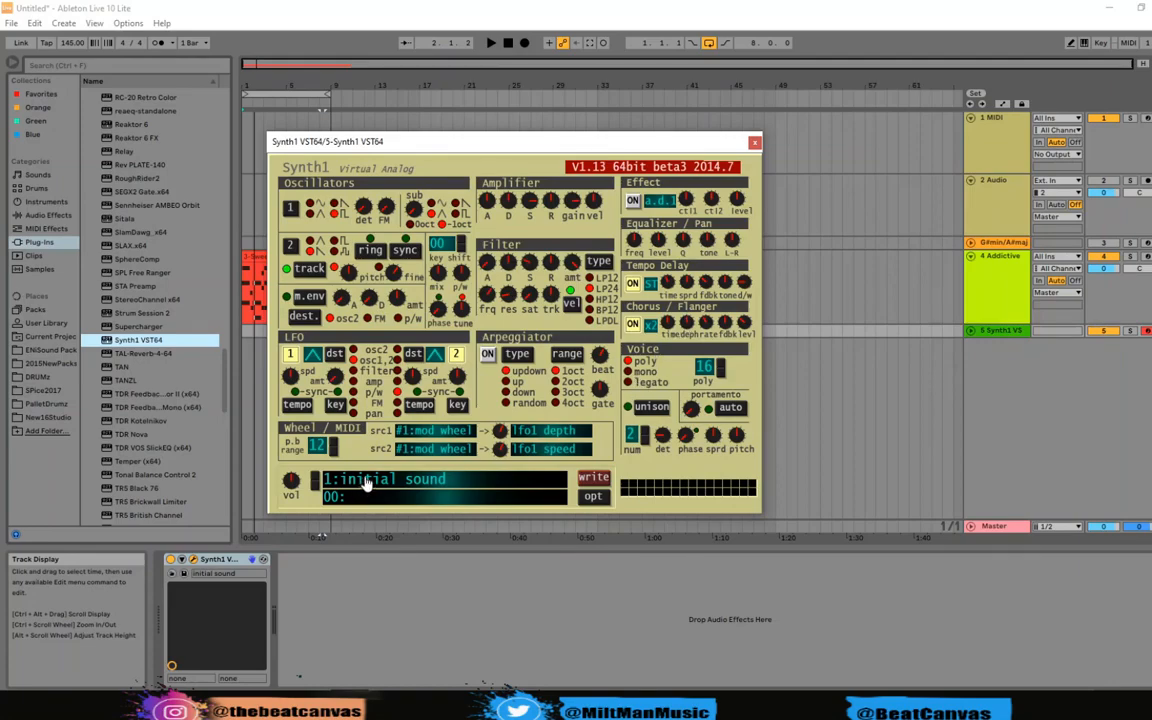
click(322, 487)
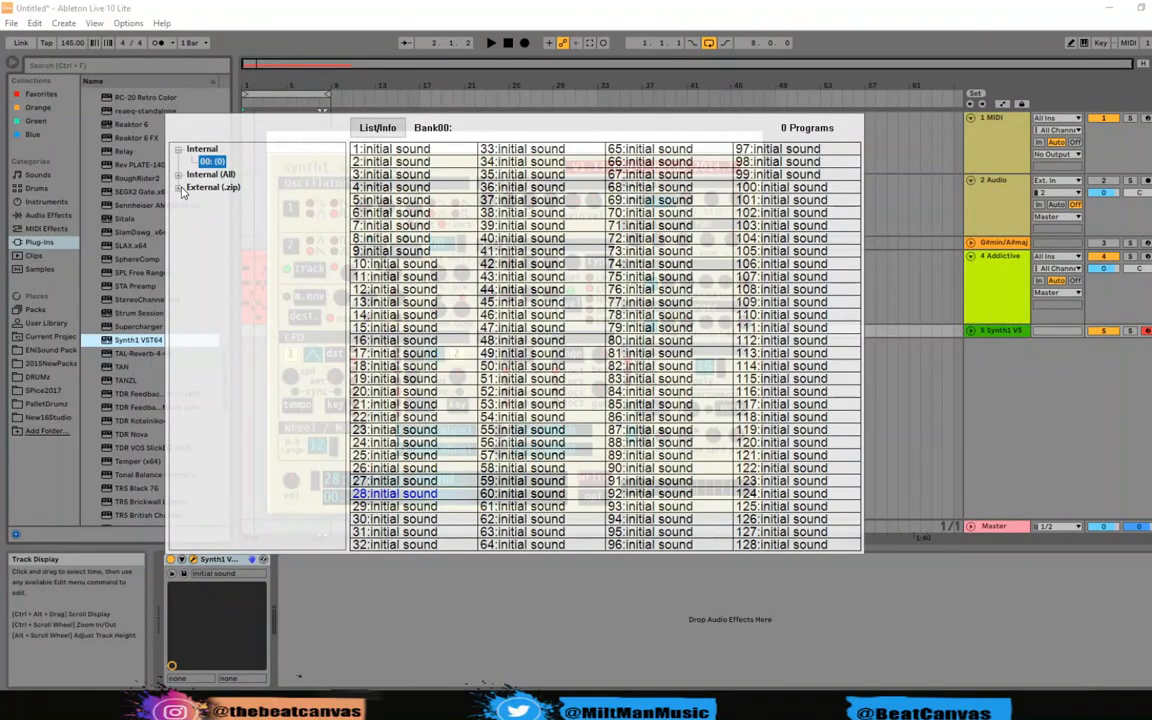
click(178, 187)
scroll(338, 195, down, 4)
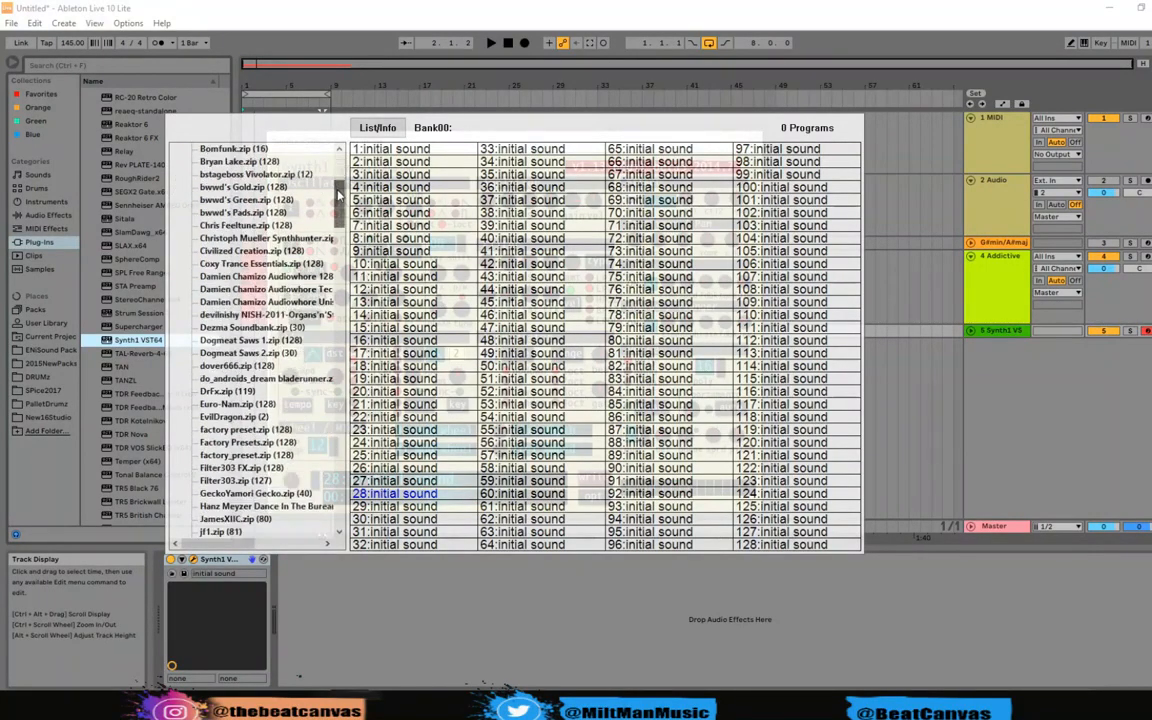
drag(338, 195, 340, 268)
click(265, 366)
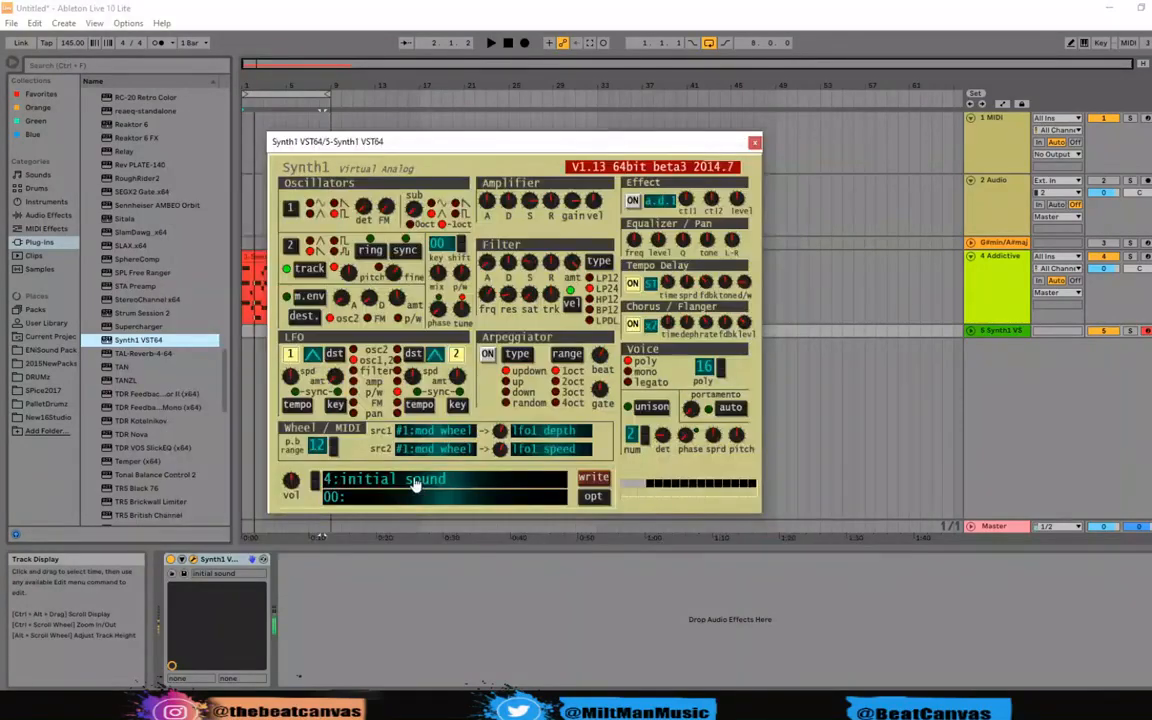
Load the Deep Black preset from the external bank AZur Studio 3.zip in Synth1.
click(355, 490)
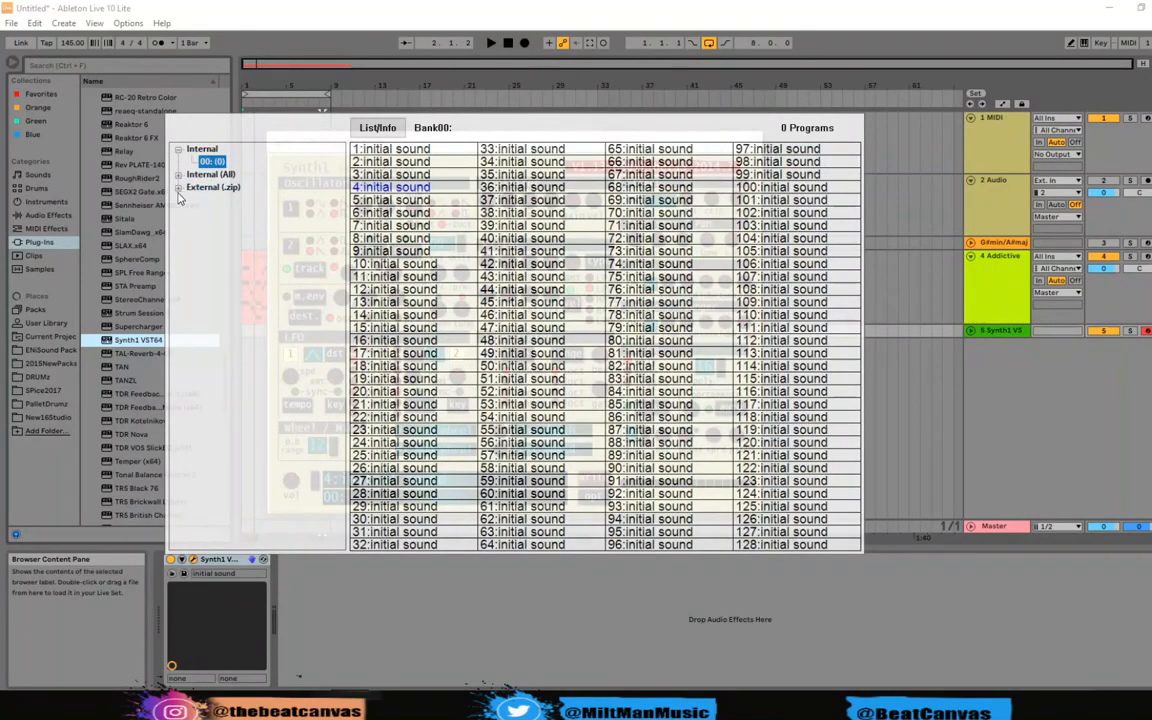
click(179, 188)
click(222, 239)
click(416, 252)
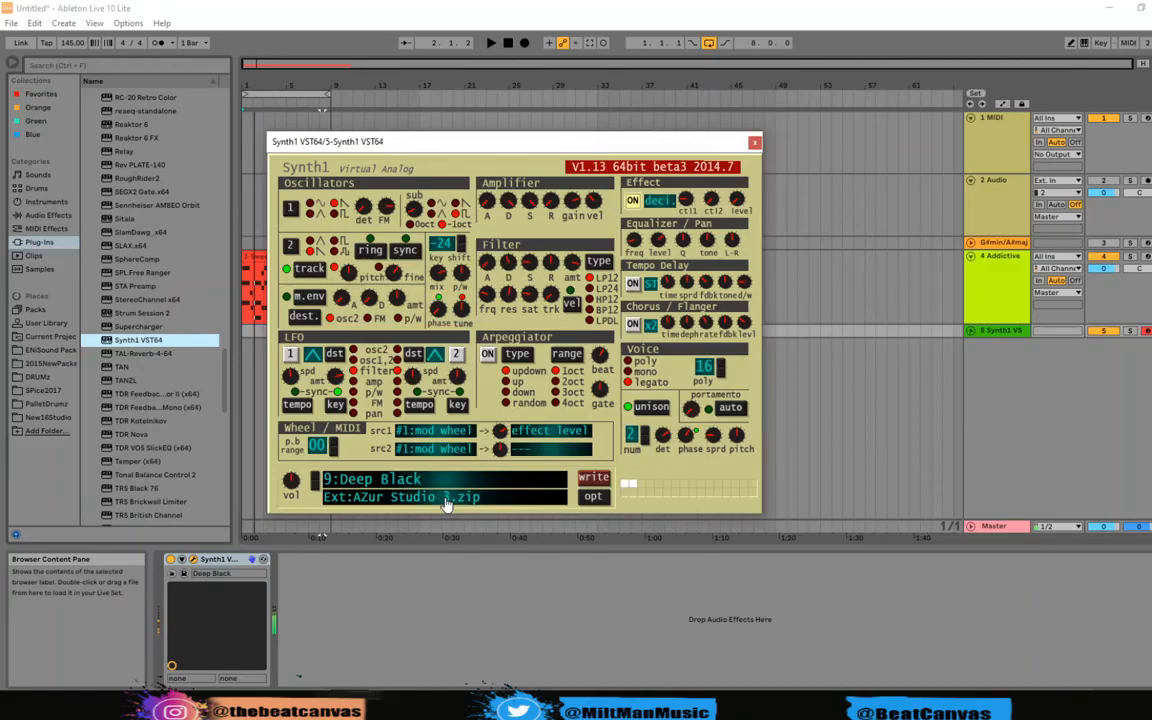
Step forward through the AZur Studio 3 presets, auditioning them up to Gradation Bass.
click(316, 481)
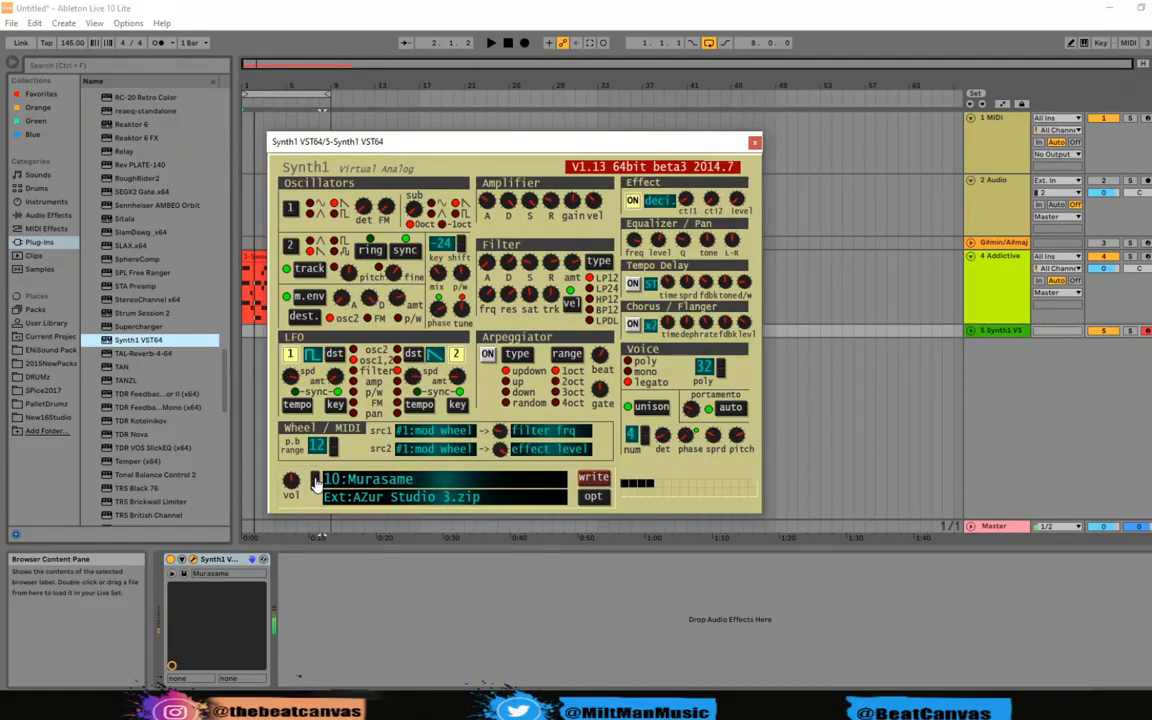
click(316, 481)
click(316, 481)
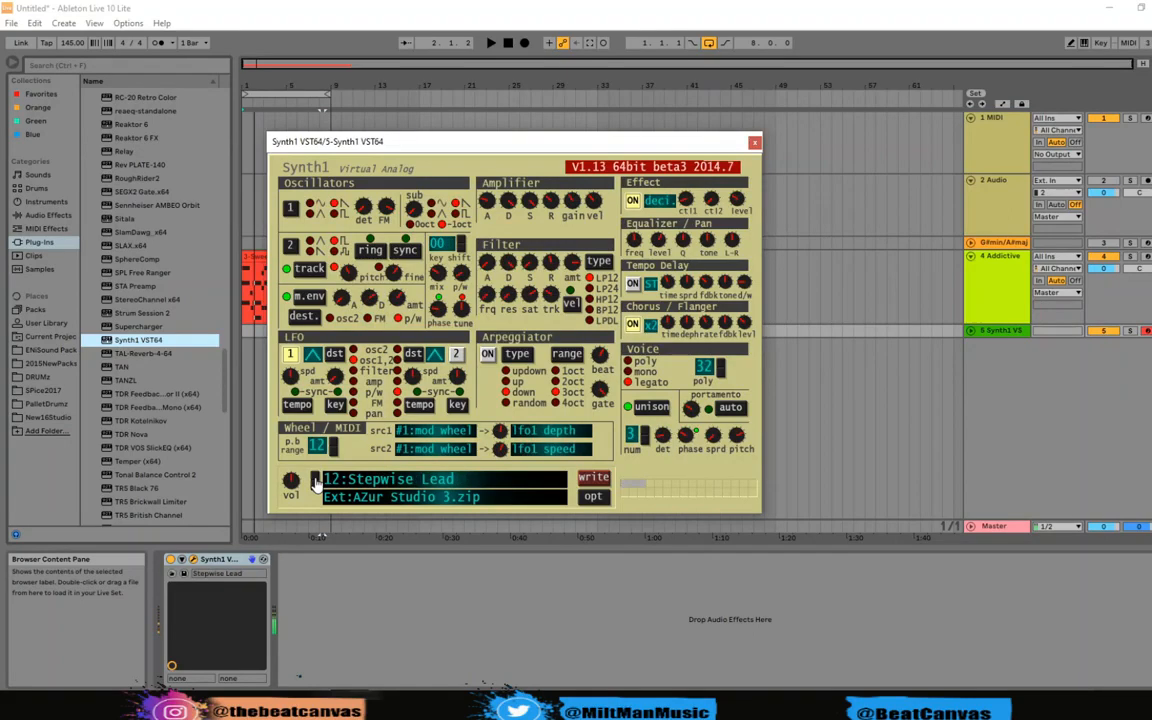
click(316, 481)
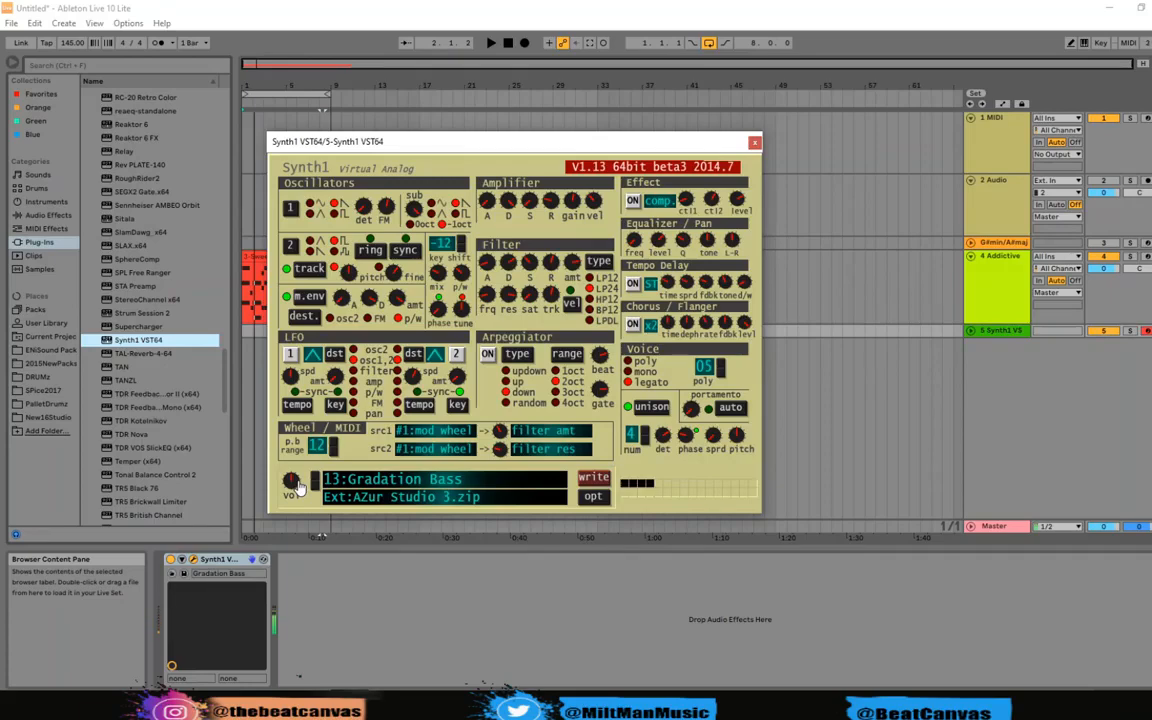
Load the Pluck2 BD preset from the external bank Dezma Soundbank.zip.
click(297, 486)
scroll(243, 296, down, 5)
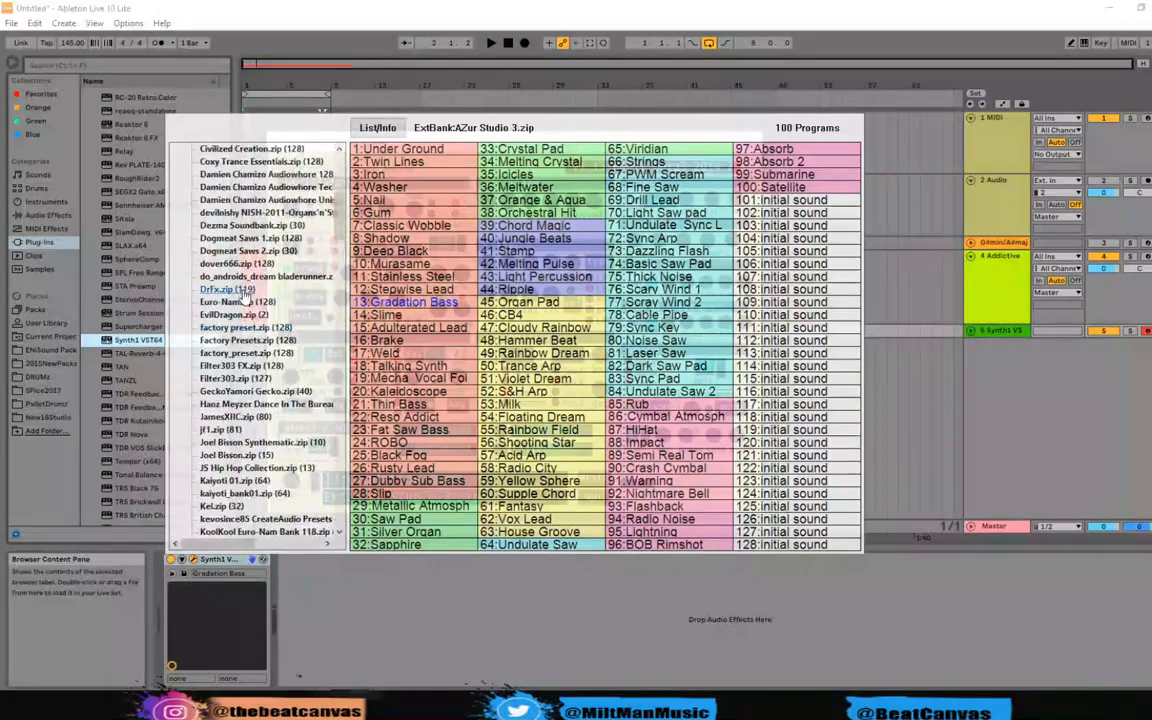
click(250, 225)
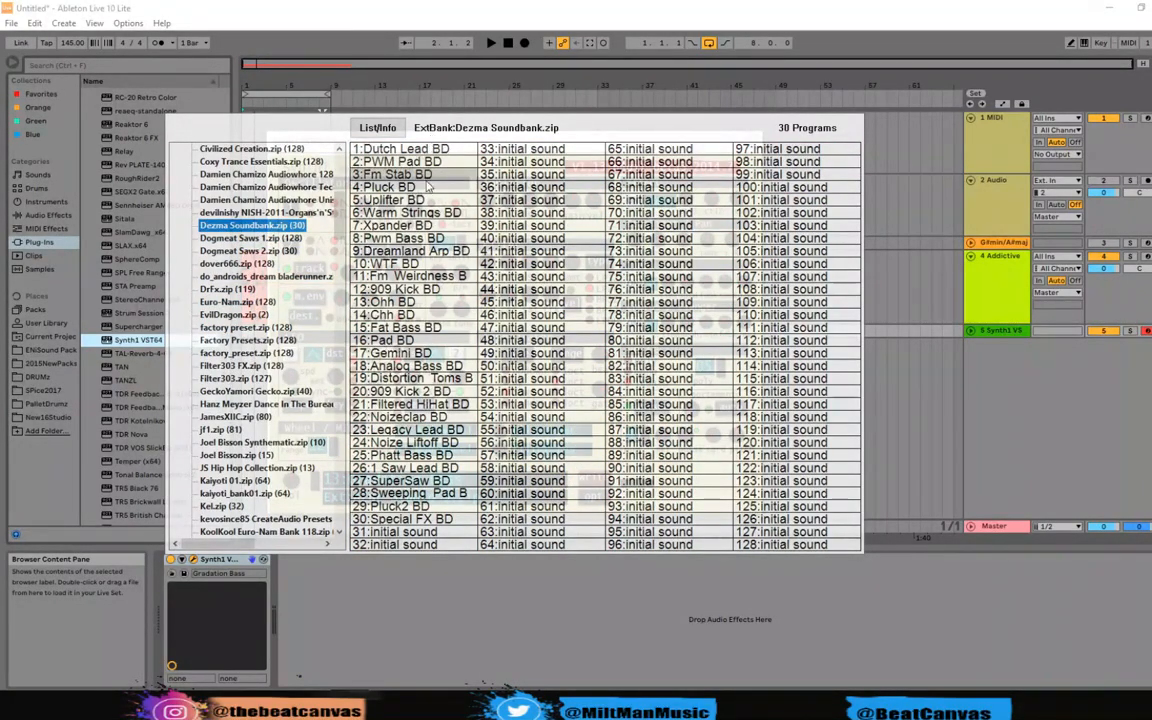
click(358, 507)
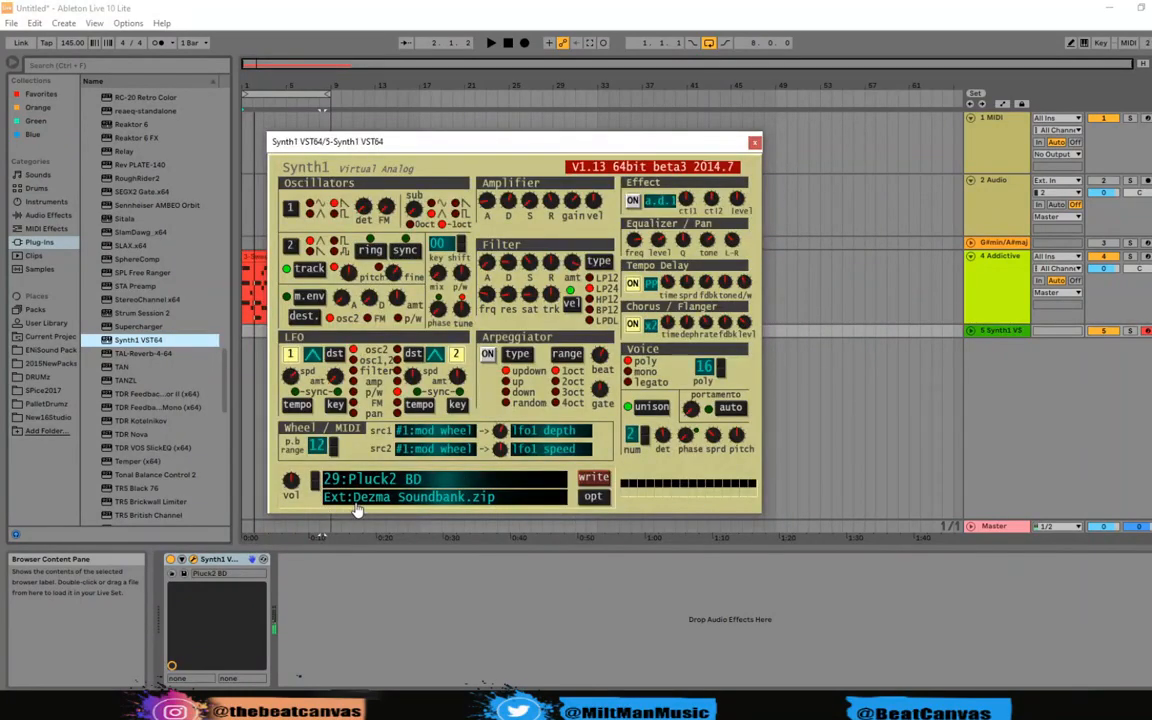
Load the Whine Lead preset from the external bank JS Hip Hop Collection.zip.
click(356, 510)
scroll(241, 265, down, 12)
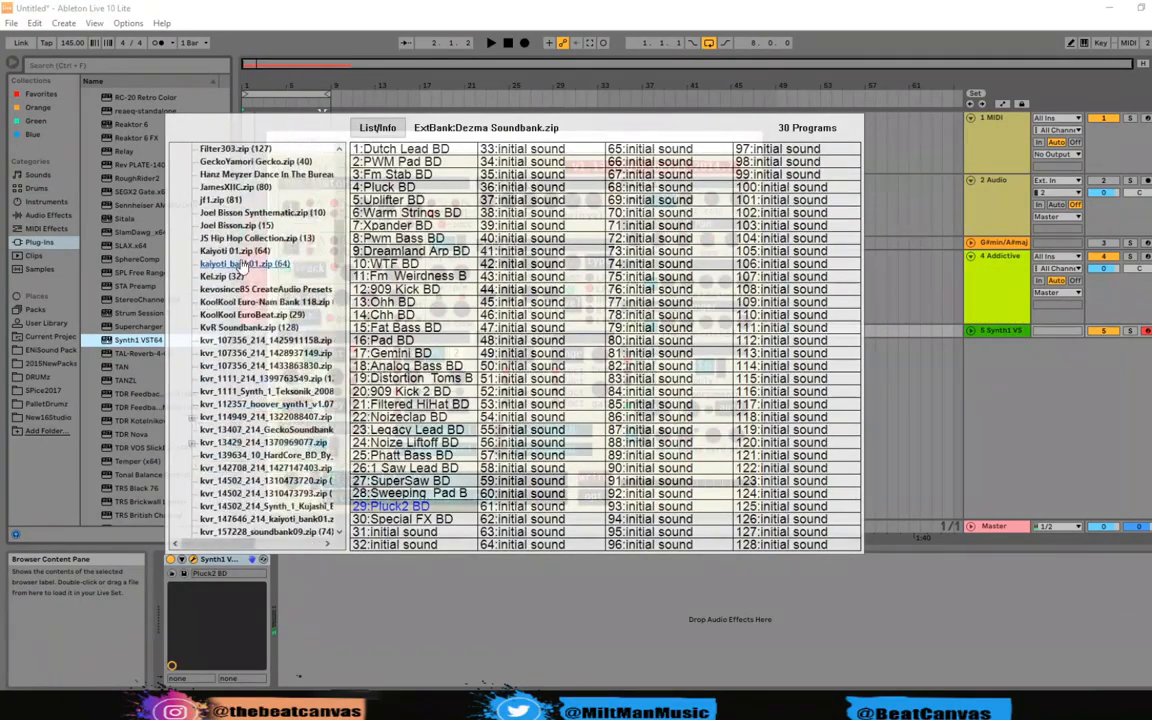
click(250, 238)
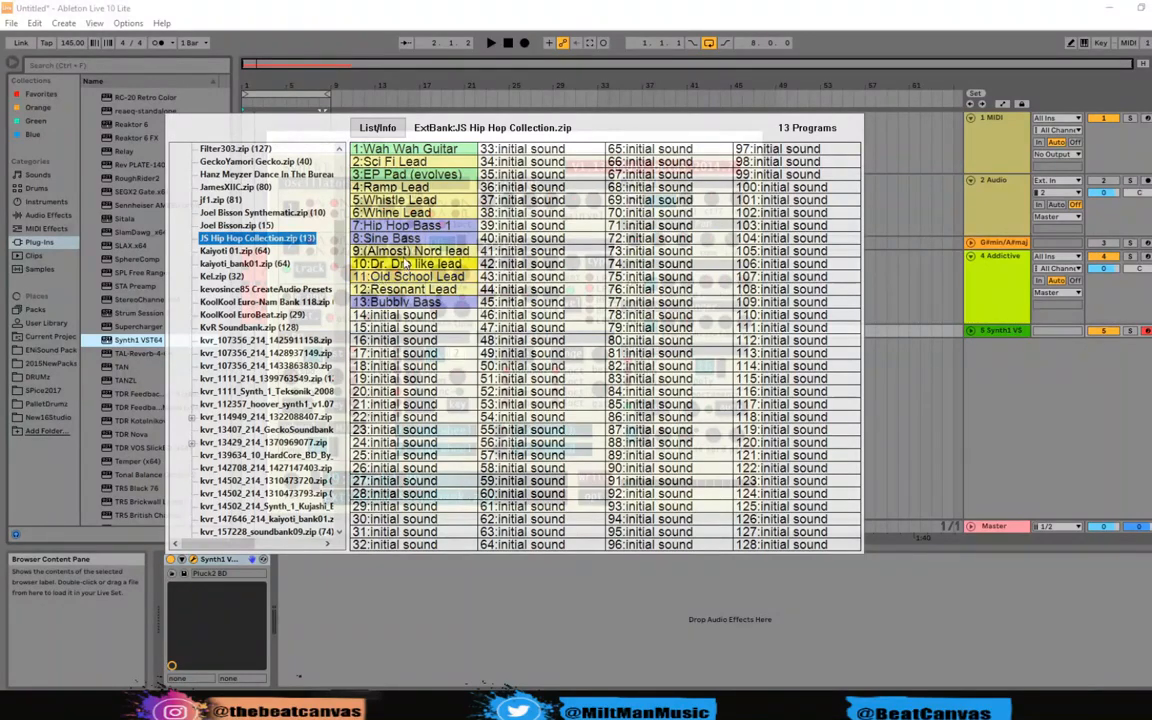
click(398, 212)
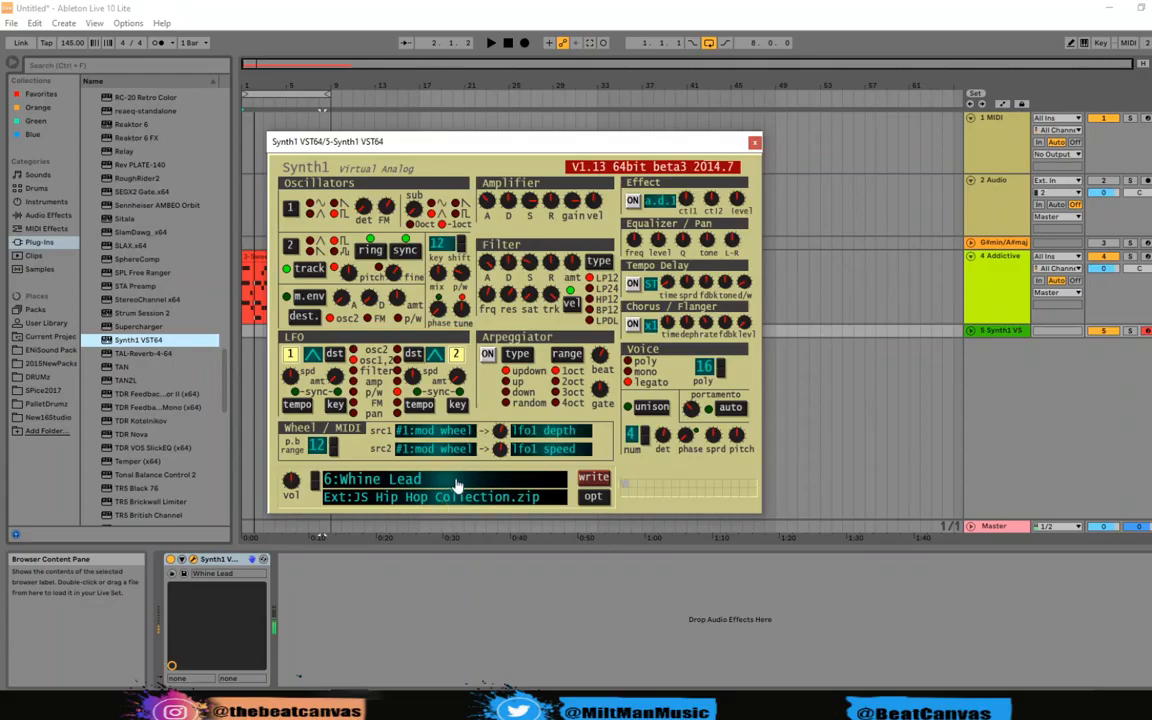
Audition Ethnic Percussion from the kvr_147646_214_kaiyoti_bank01 bank and Eurosaw [Phaser] from kvr_322184_214_1432733317.zip.
click(390, 497)
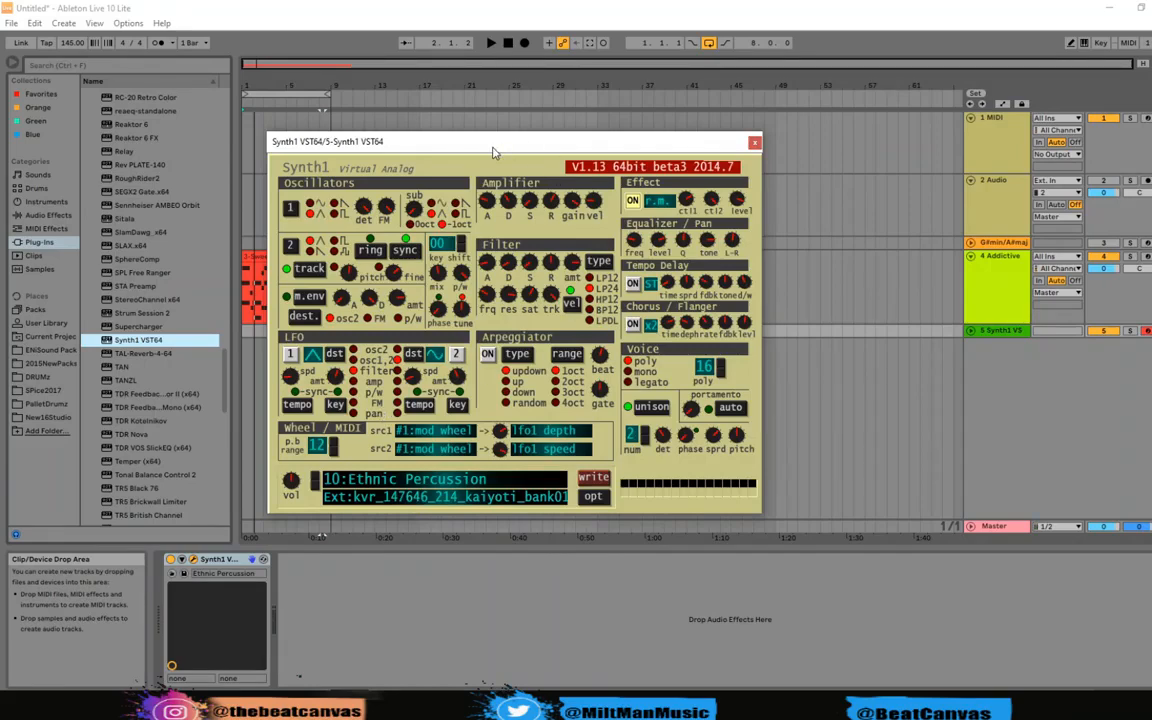
drag(471, 150, 539, 160)
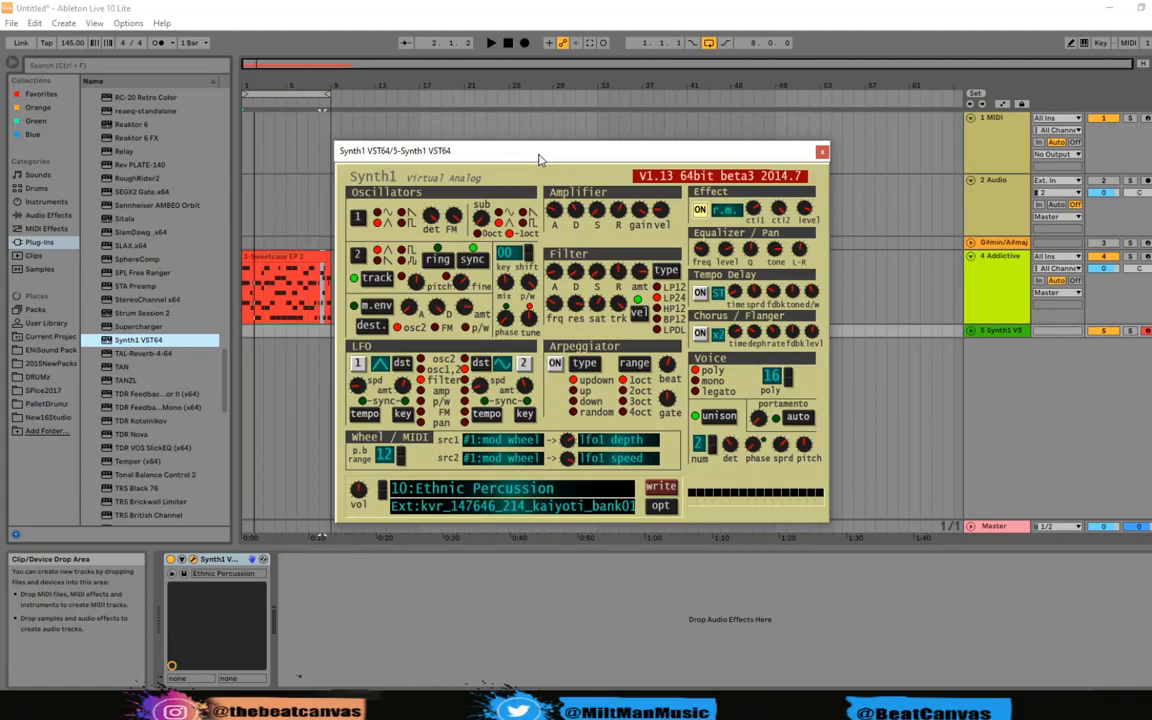
click(432, 505)
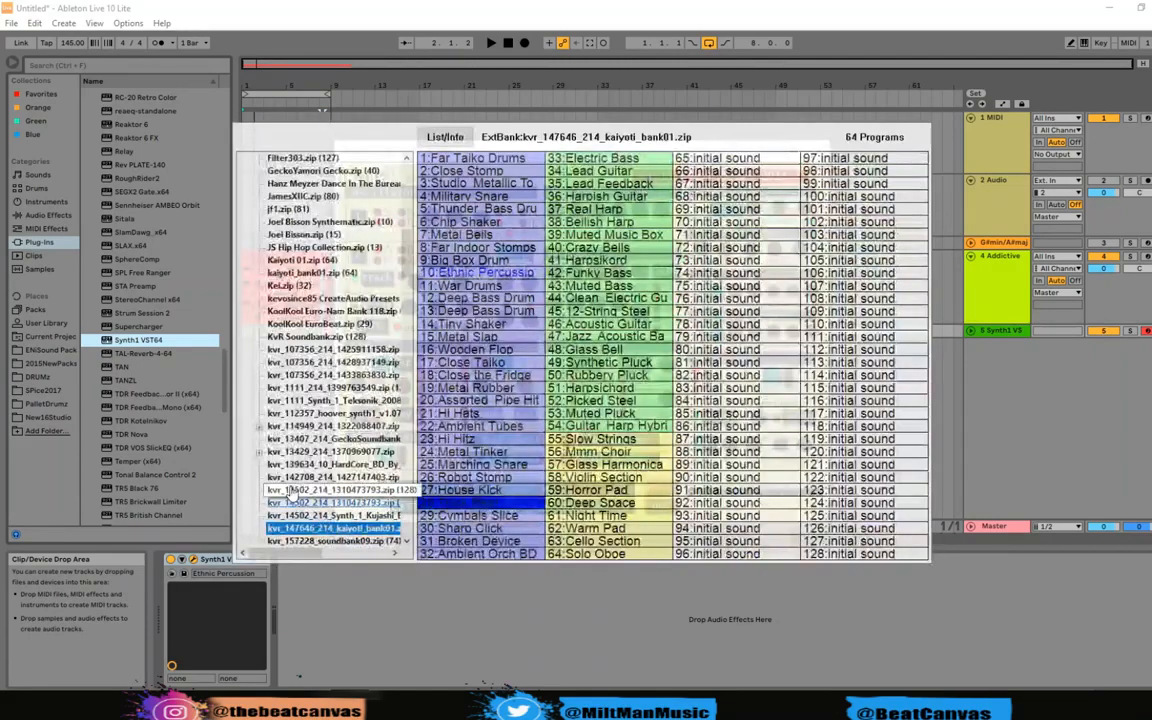
scroll(320, 430, down, 10)
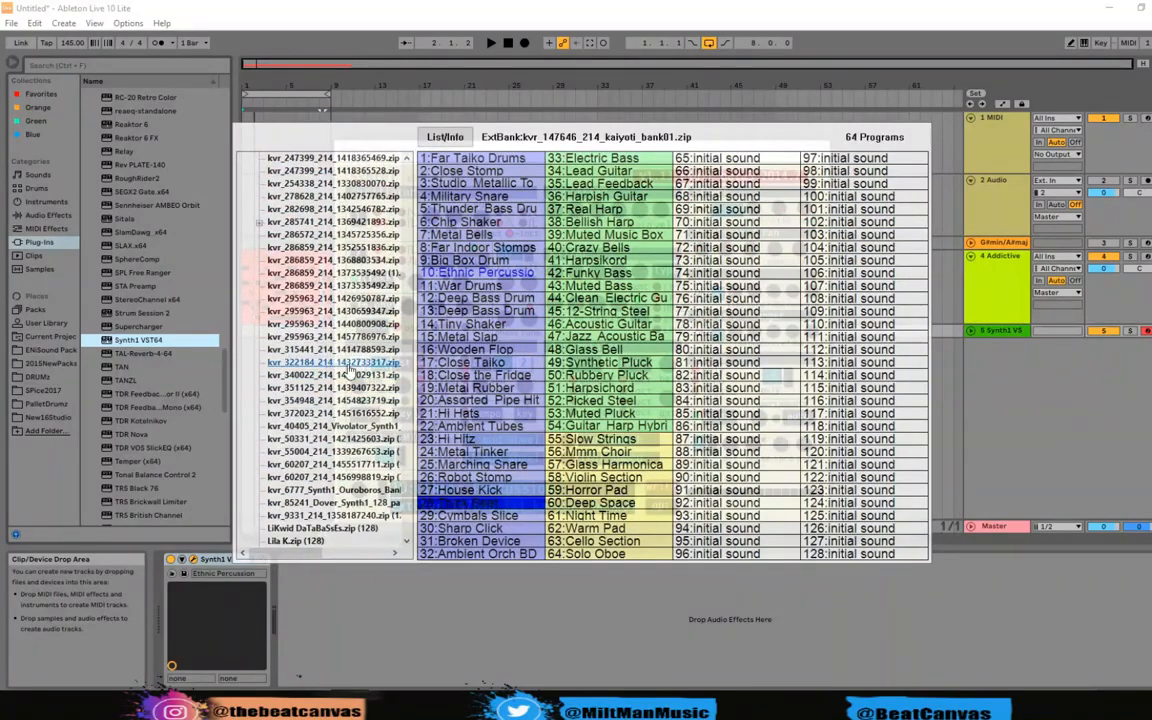
double_click(347, 366)
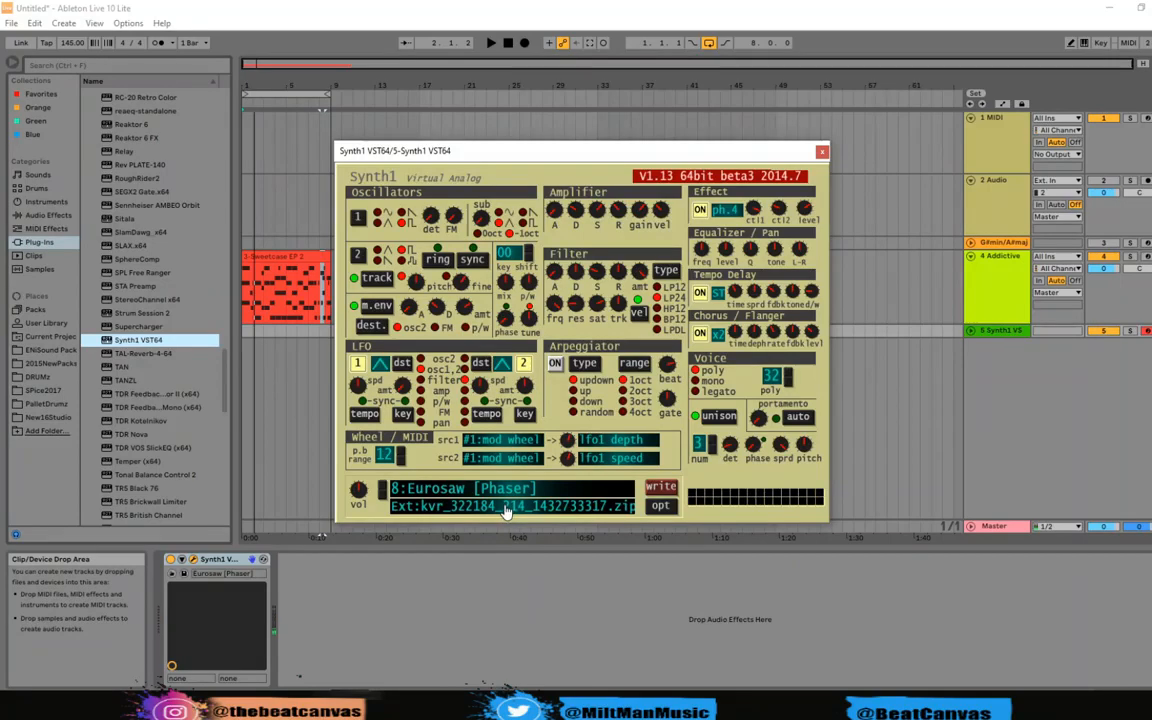
Load the Mik Hard Lead 2 preset from the external bank Filter303.zip.
click(503, 513)
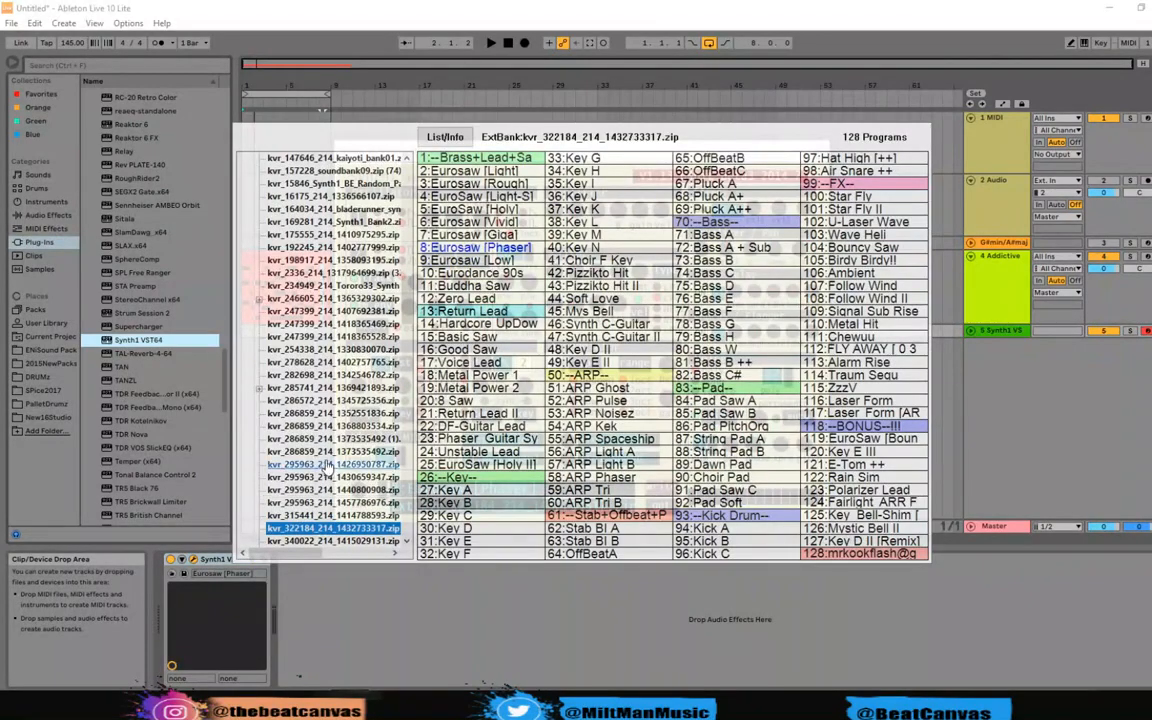
scroll(351, 380, up, 8)
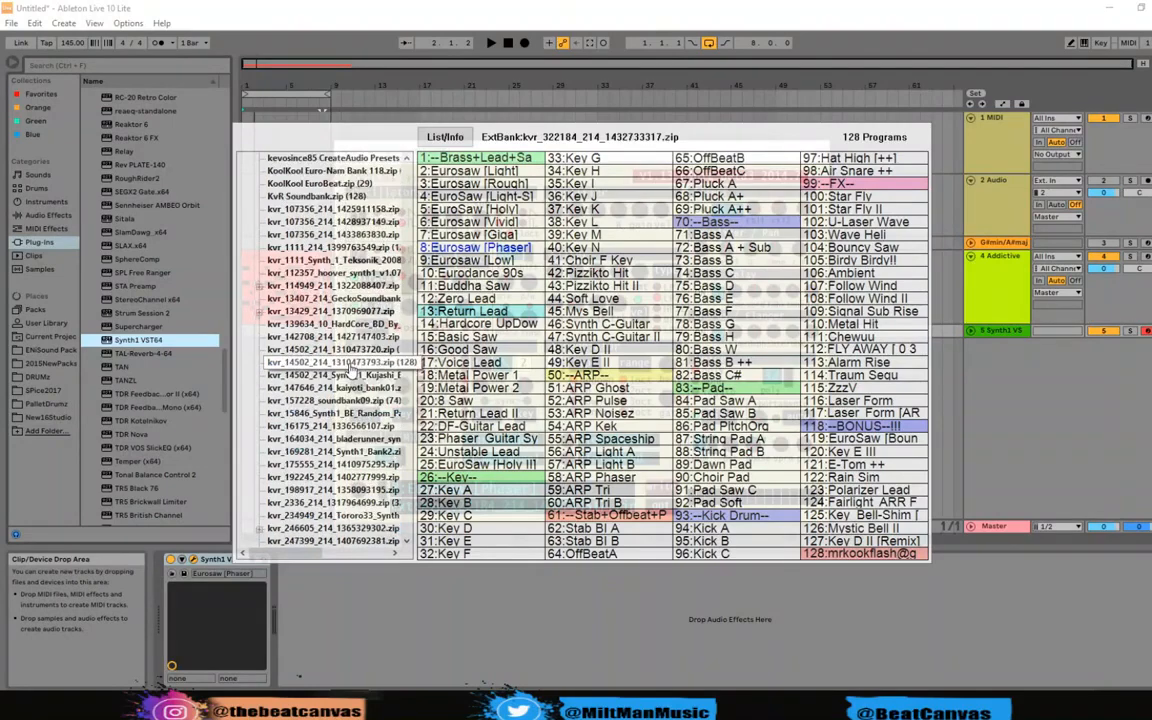
scroll(313, 210, up, 3)
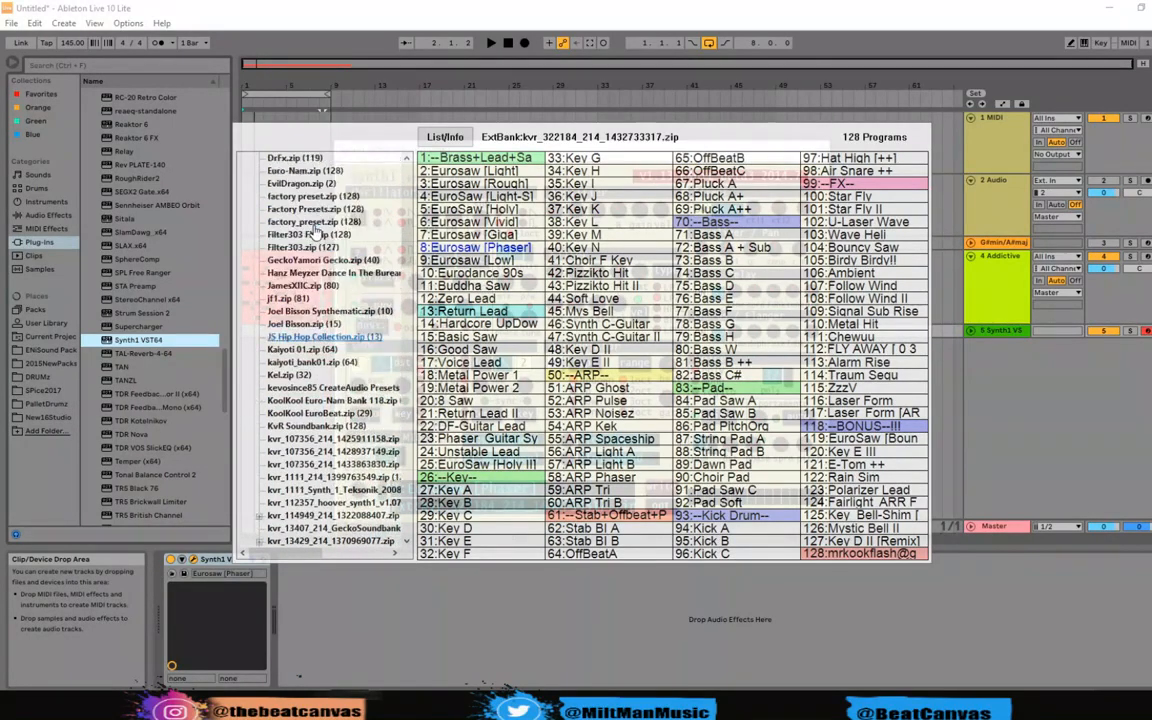
click(303, 247)
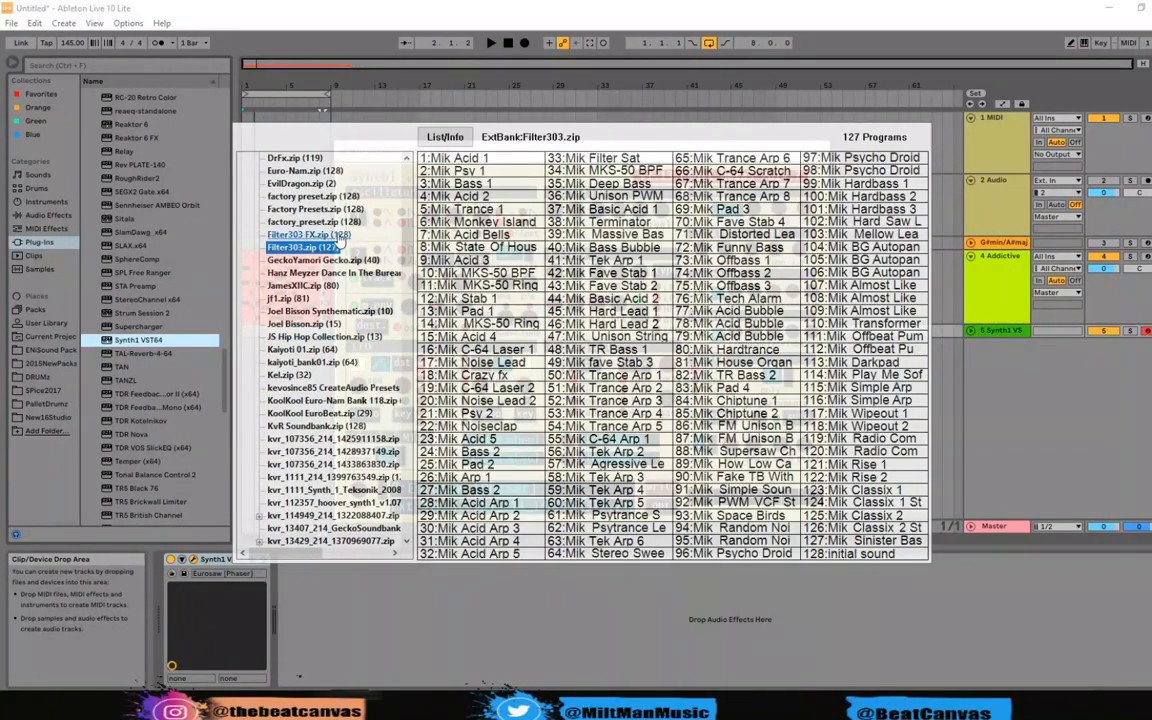
scroll(280, 260, up, 5)
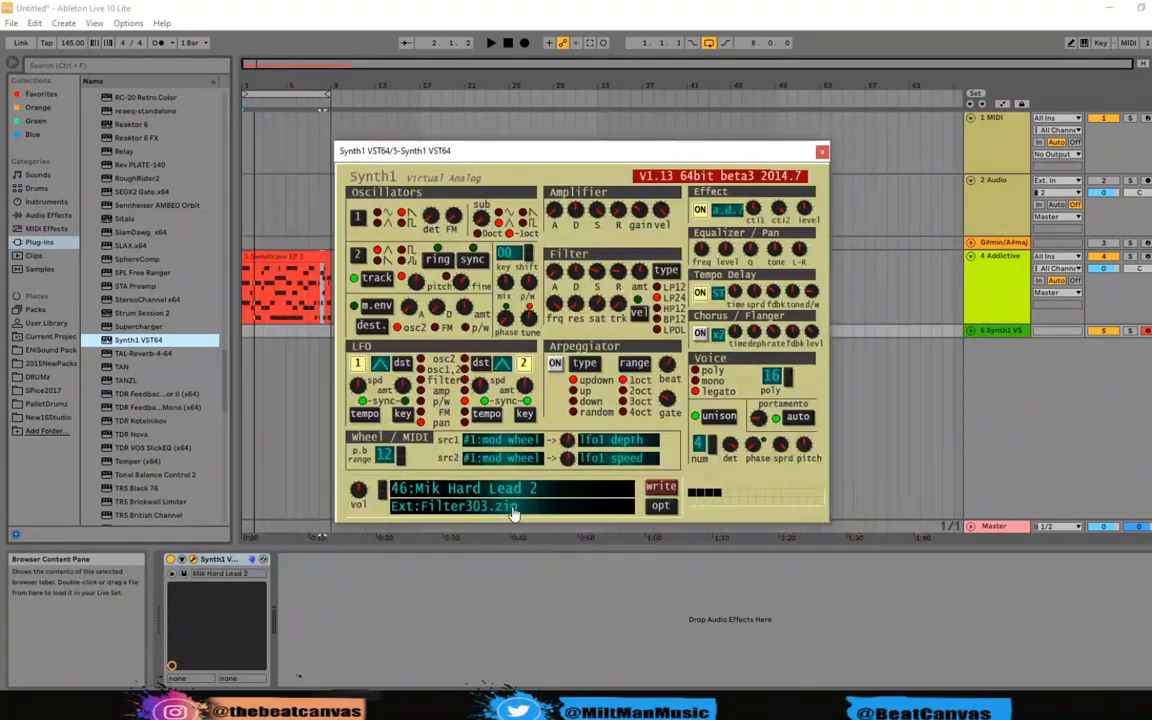
click(592, 324)
Look through the external sound banks and play back the loop to audition the Mik Hard Lead 2 preset.
click(434, 513)
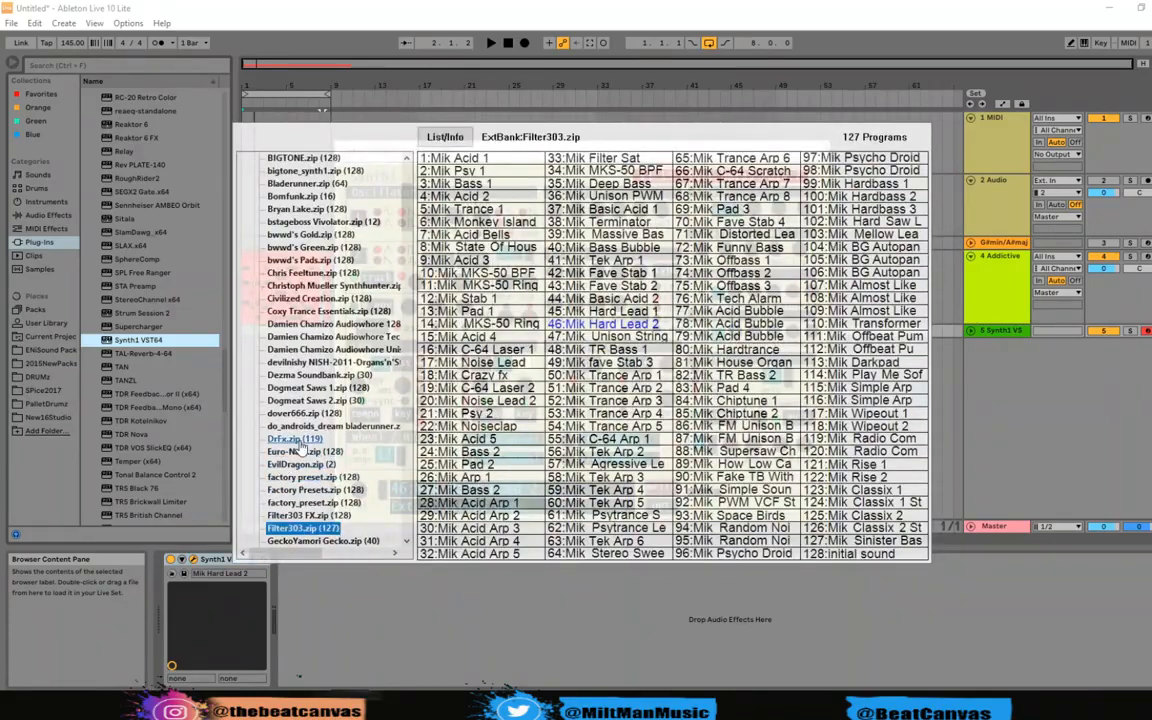
scroll(320, 445, down, 10)
scroll(333, 447, down, 8)
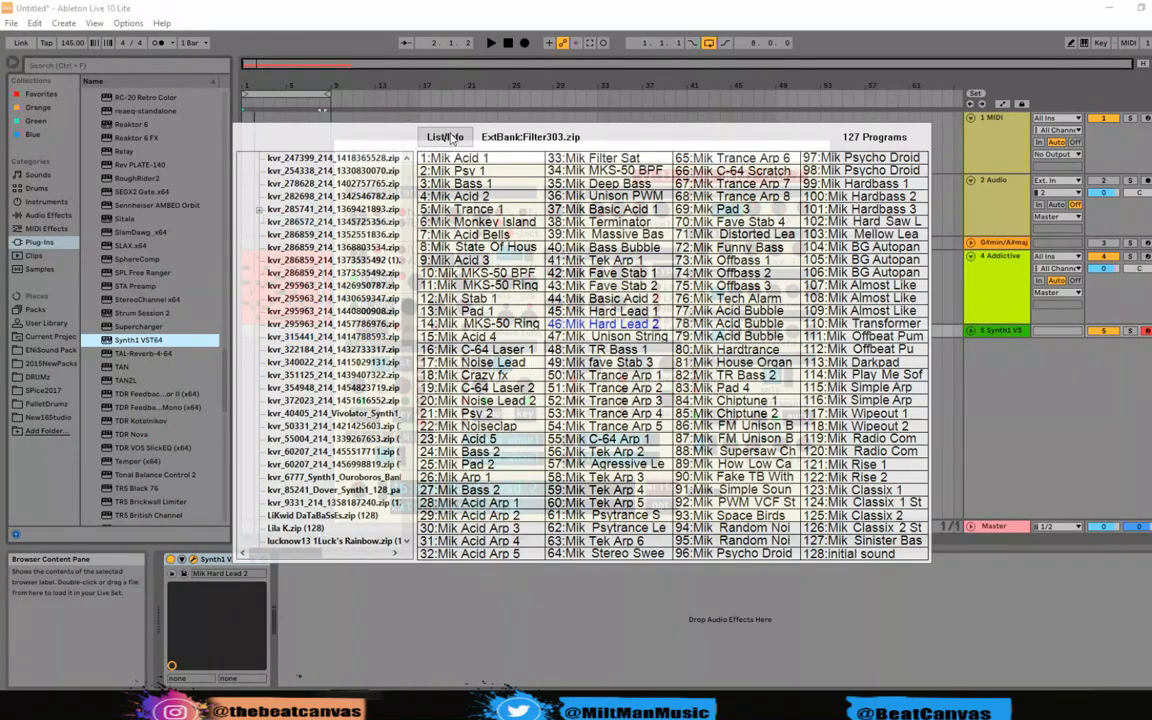
click(491, 43)
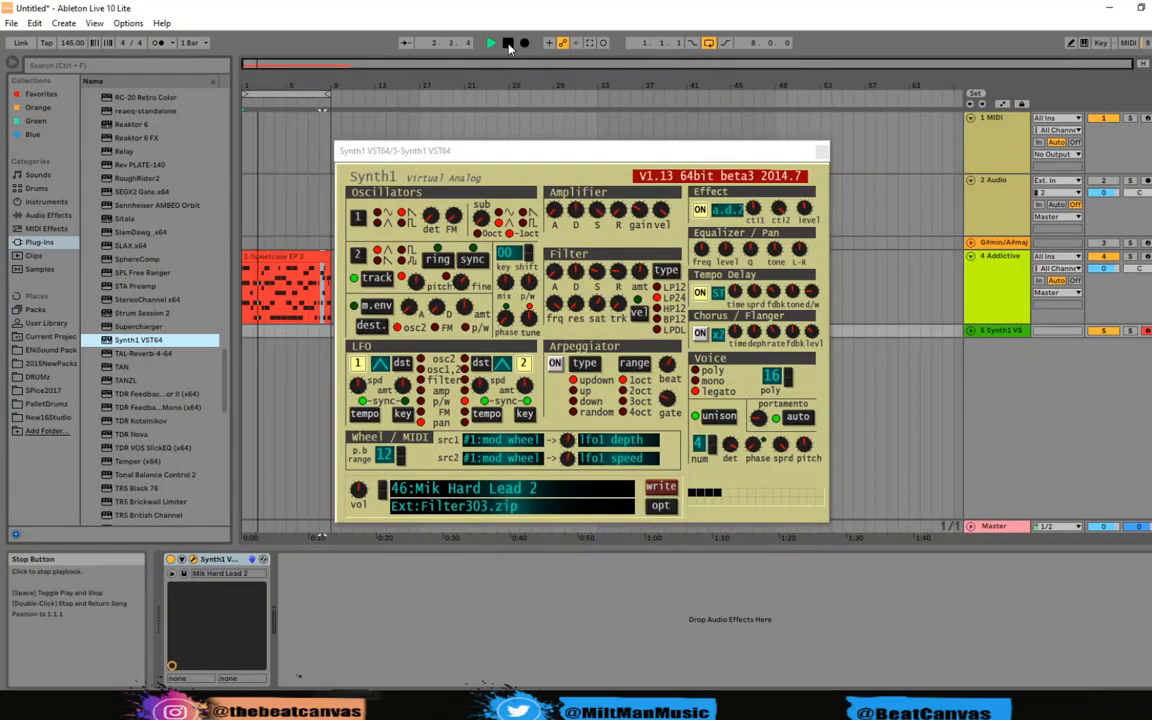
click(509, 45)
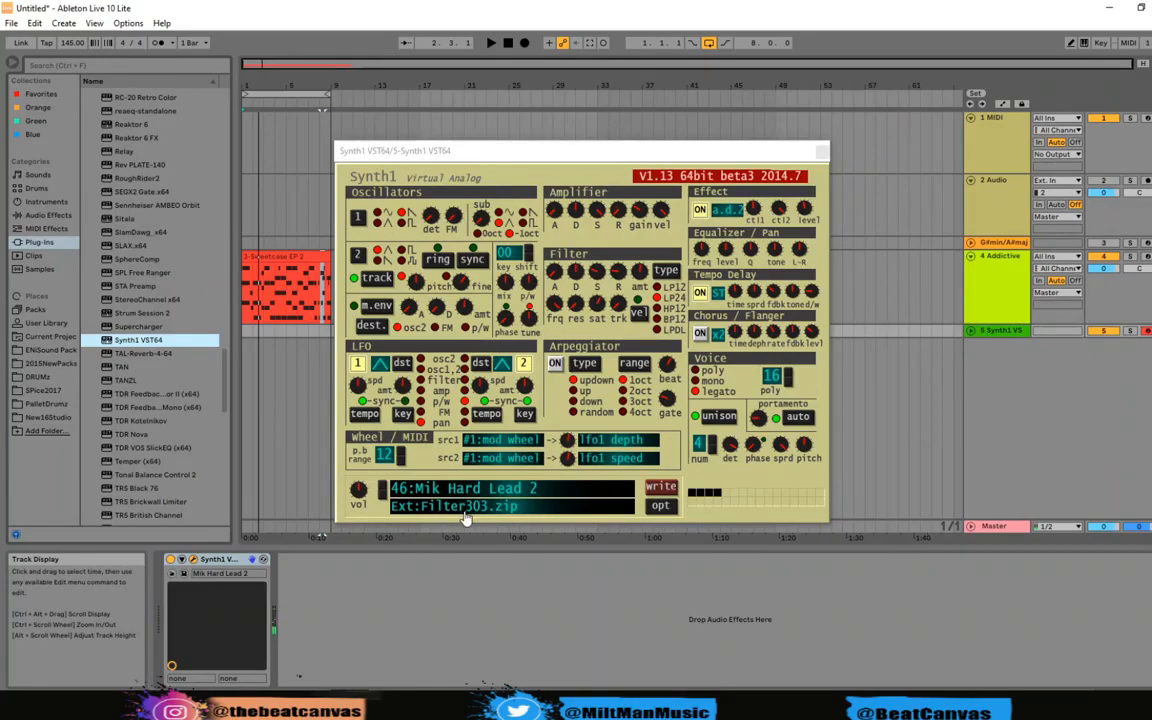
Audition the Close Stomp and Big Box Drum presets from the external bank kvr_147646_214_kaiyoti_bank01.
click(453, 485)
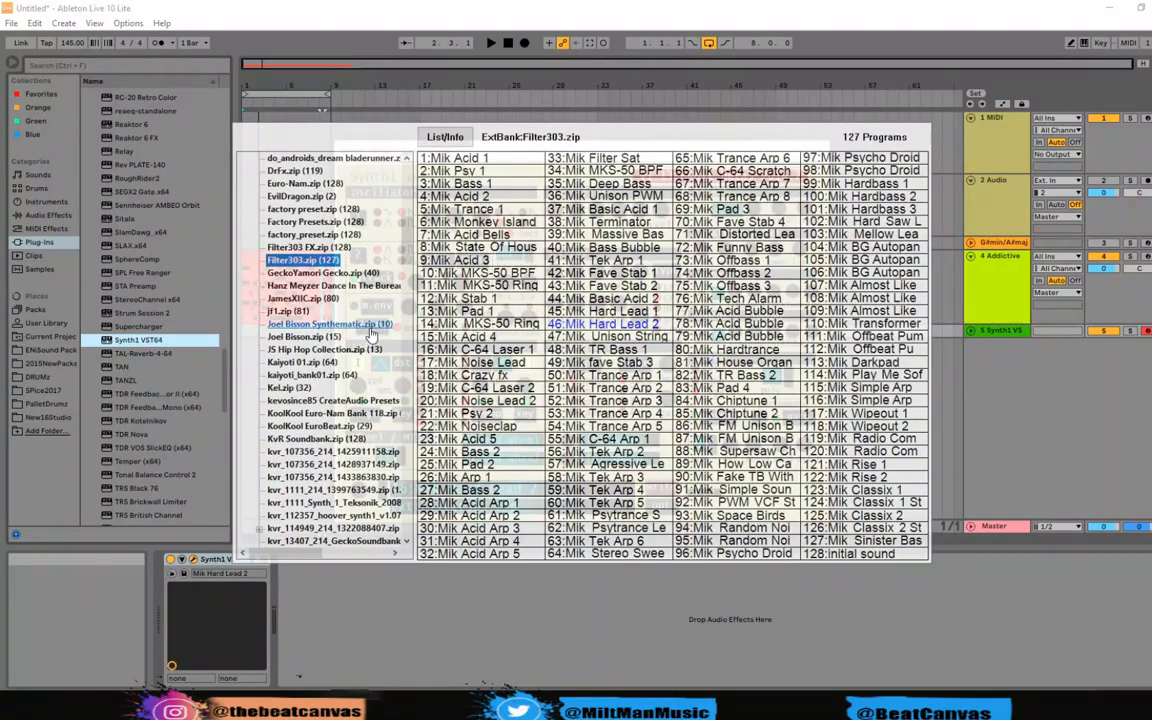
scroll(371, 340, down, 4)
scroll(371, 330, down, 10)
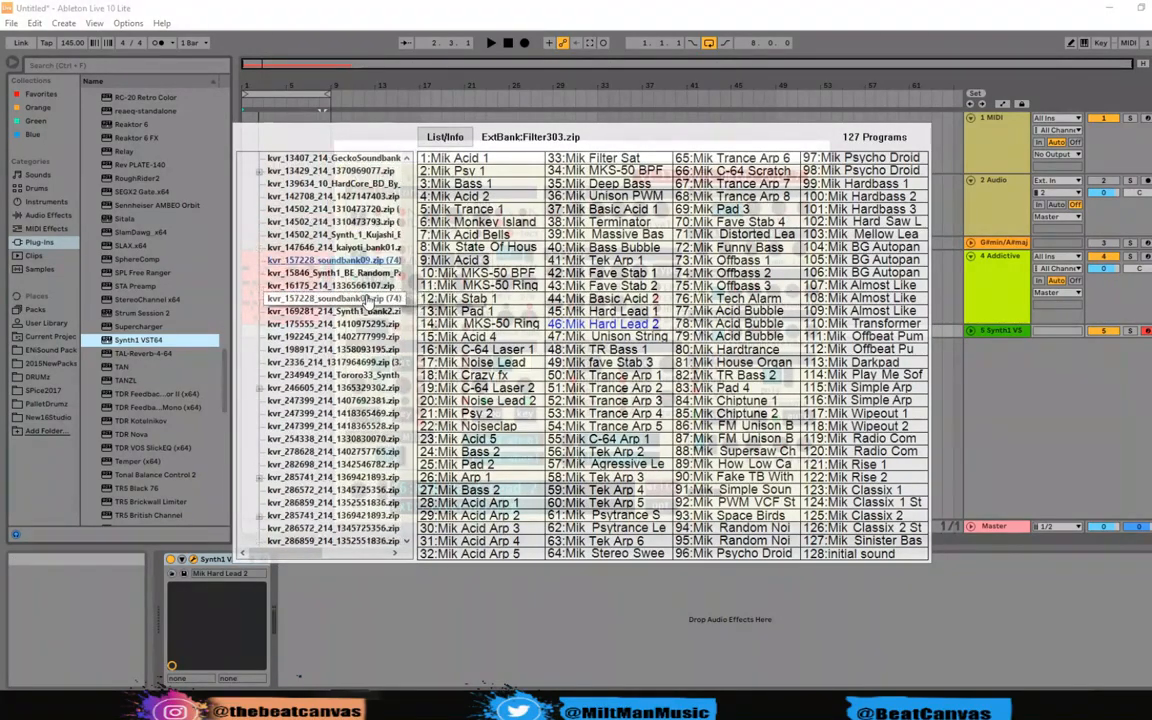
scroll(368, 310, up, 9)
click(335, 362)
click(478, 172)
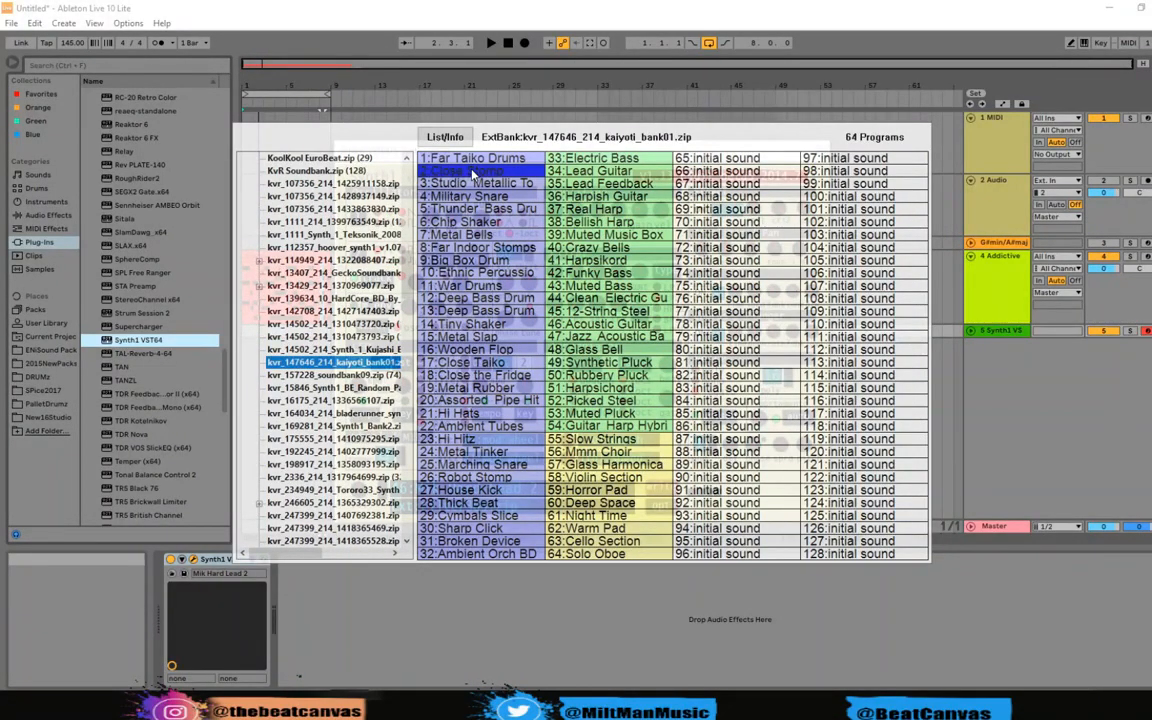
click(457, 261)
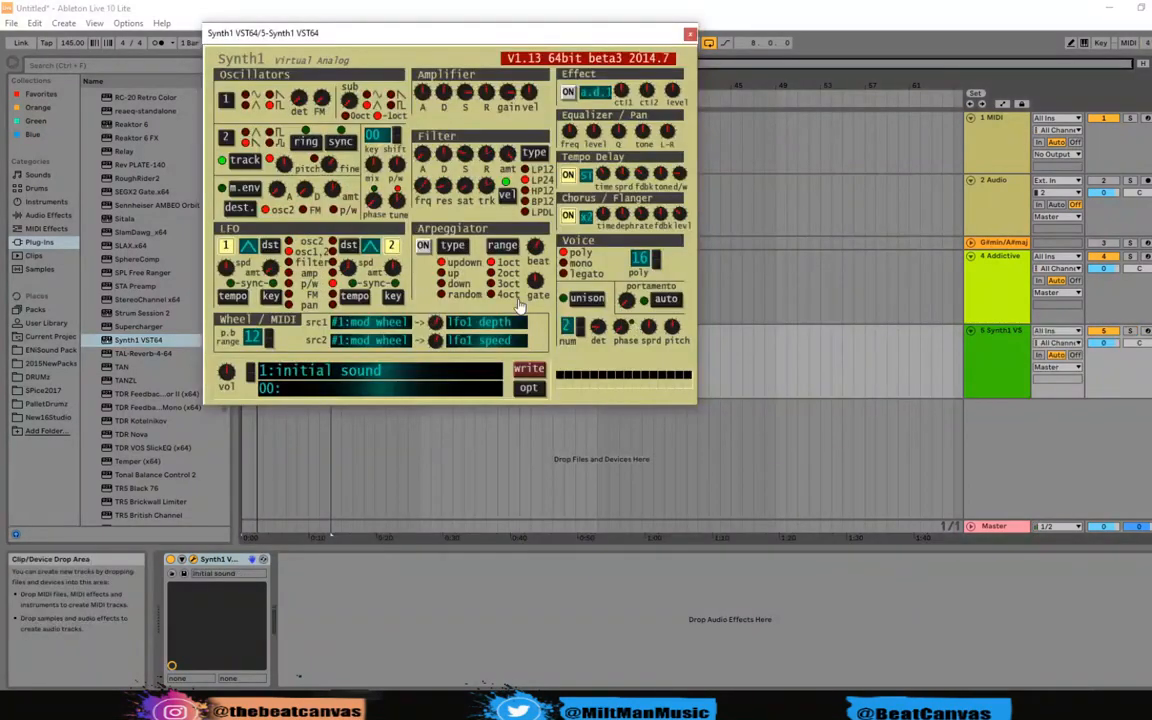
Load the Vicious pad preset from the external bank Chris Feeltune.zip and lower the Synth1 track volume to -13.9 dB.
click(282, 393)
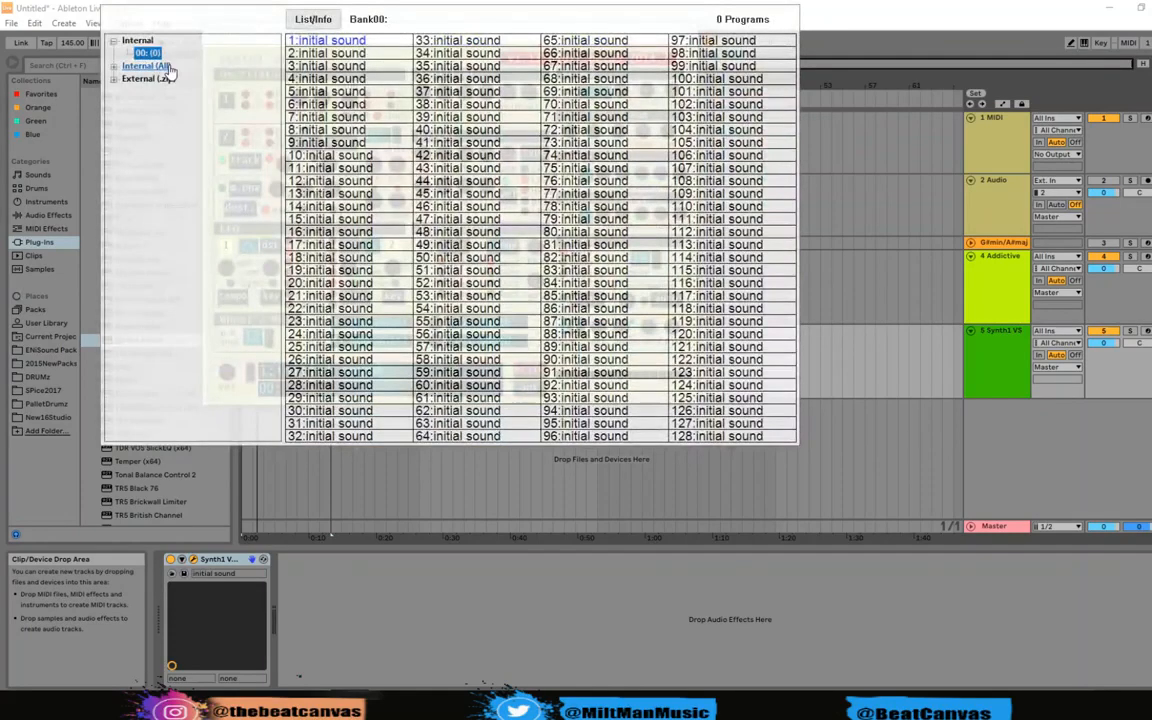
double_click(147, 85)
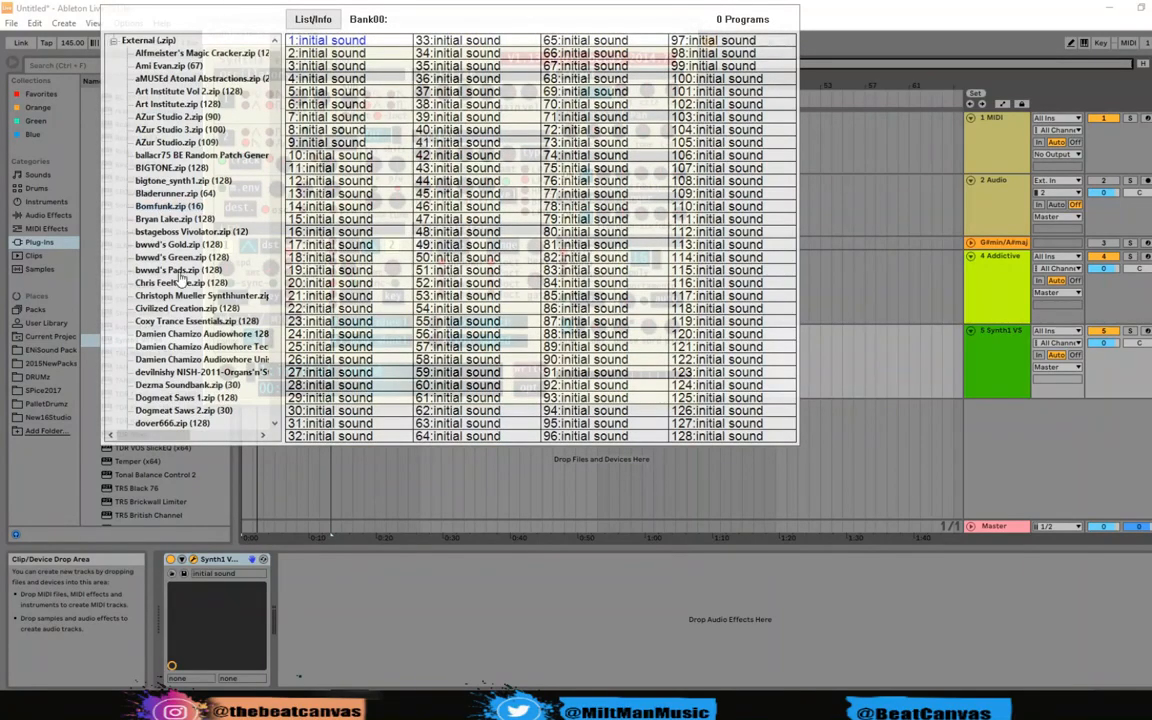
scroll(165, 255, down, 4)
click(165, 129)
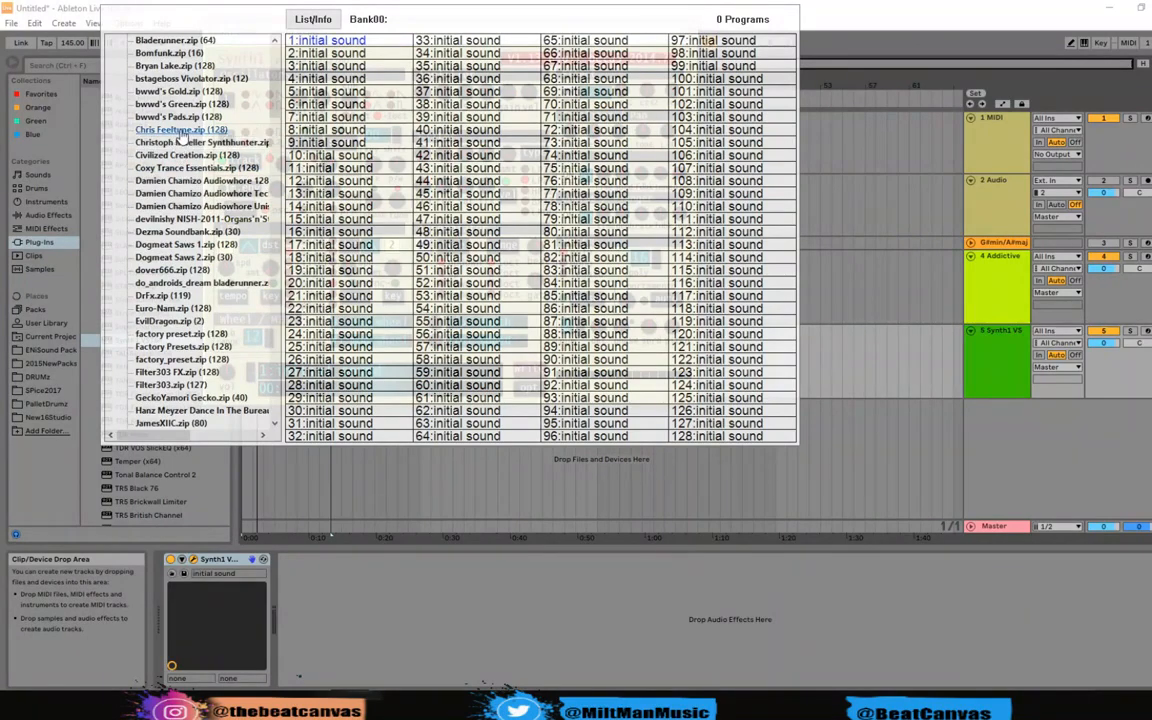
click(491, 207)
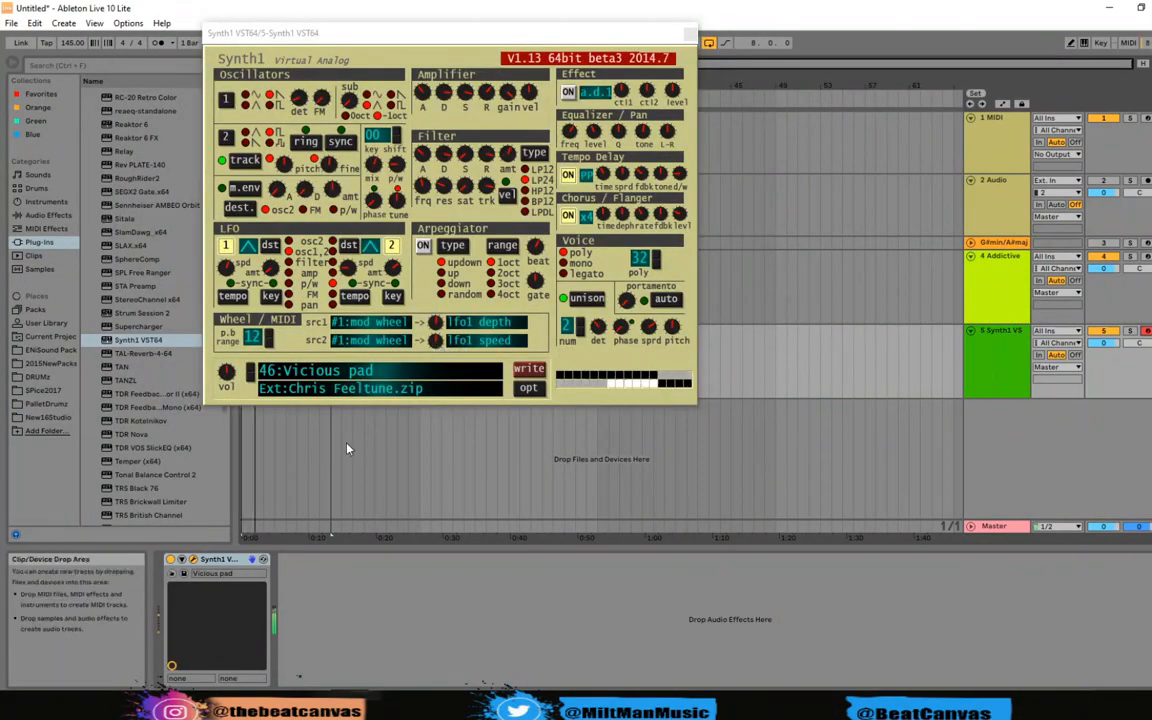
drag(1104, 343, 1104, 393)
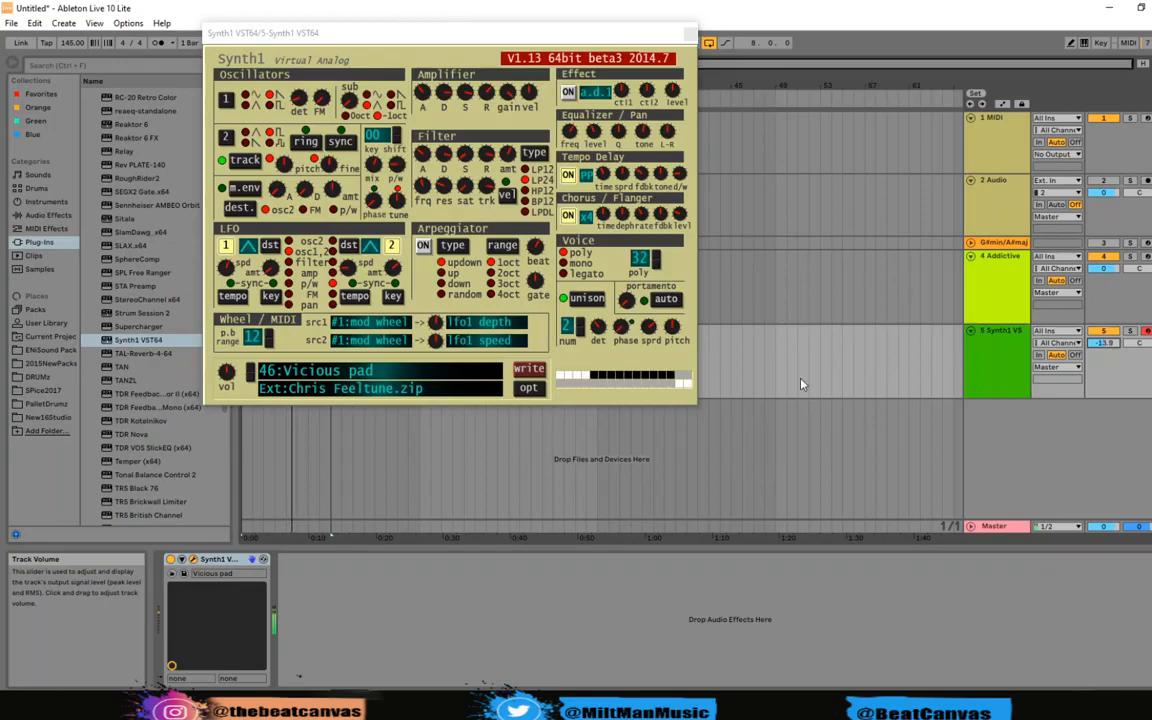
Step through the Chris Feeltune.zip presets to Phat Square, close the synth and lower the Synth1 track volume to -20.8 dB.
click(250, 370)
click(250, 370)
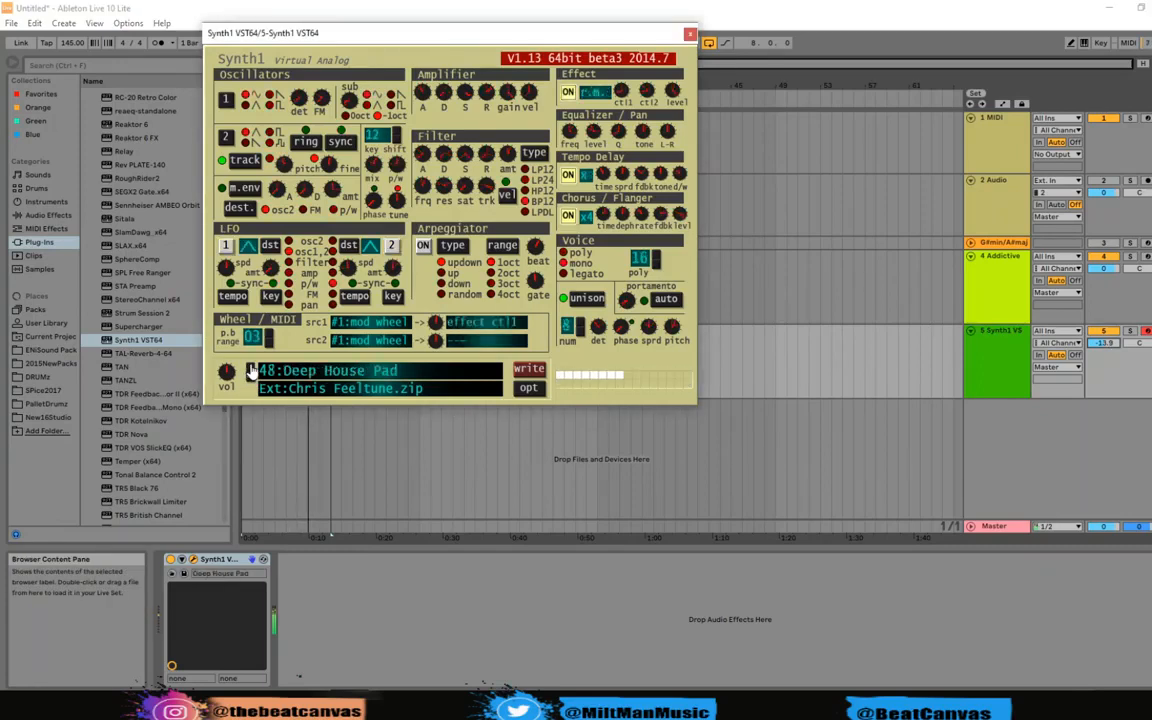
click(250, 370)
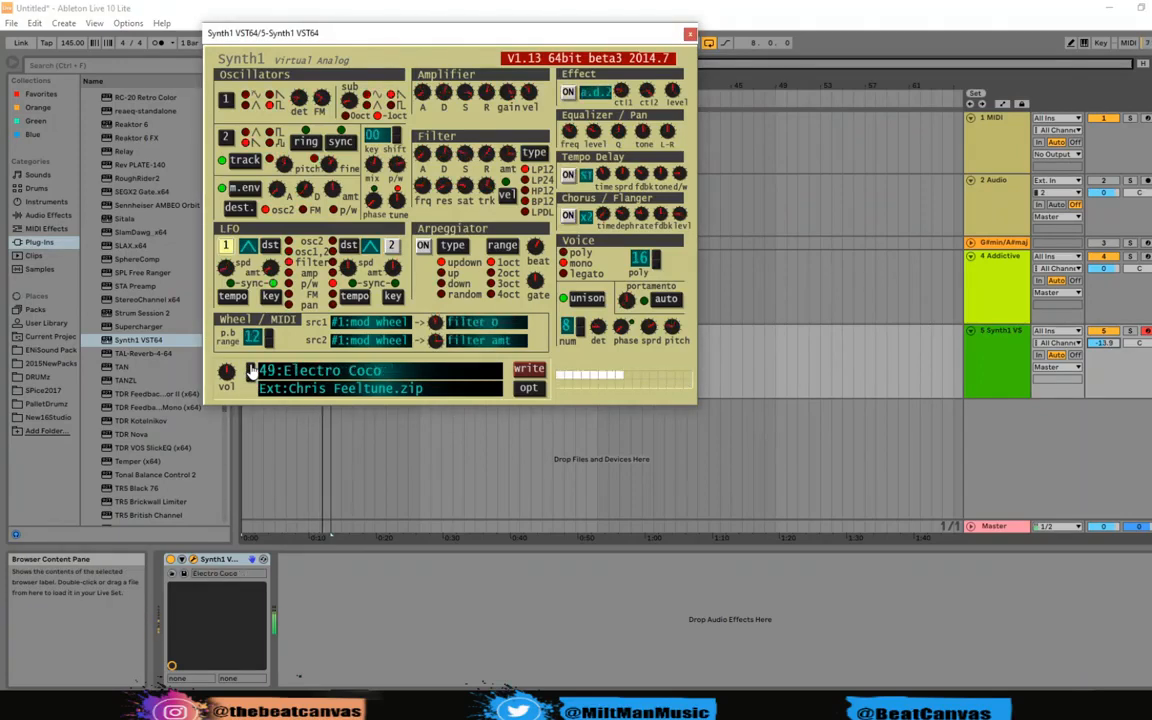
click(250, 370)
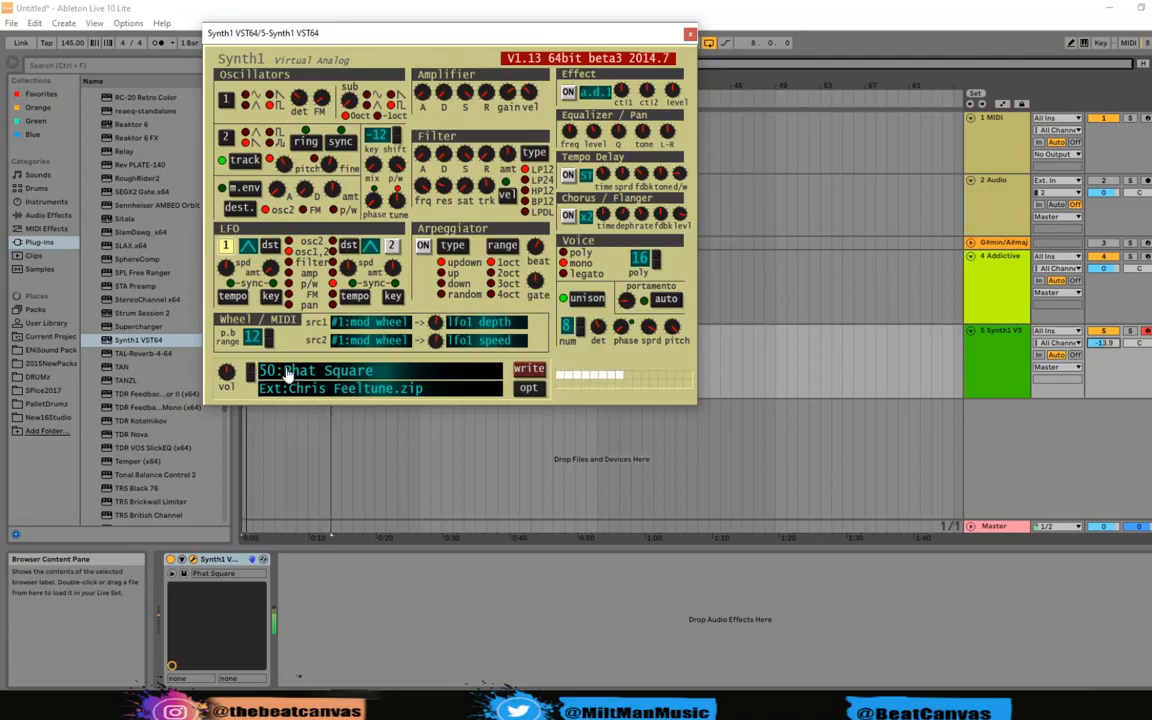
click(690, 34)
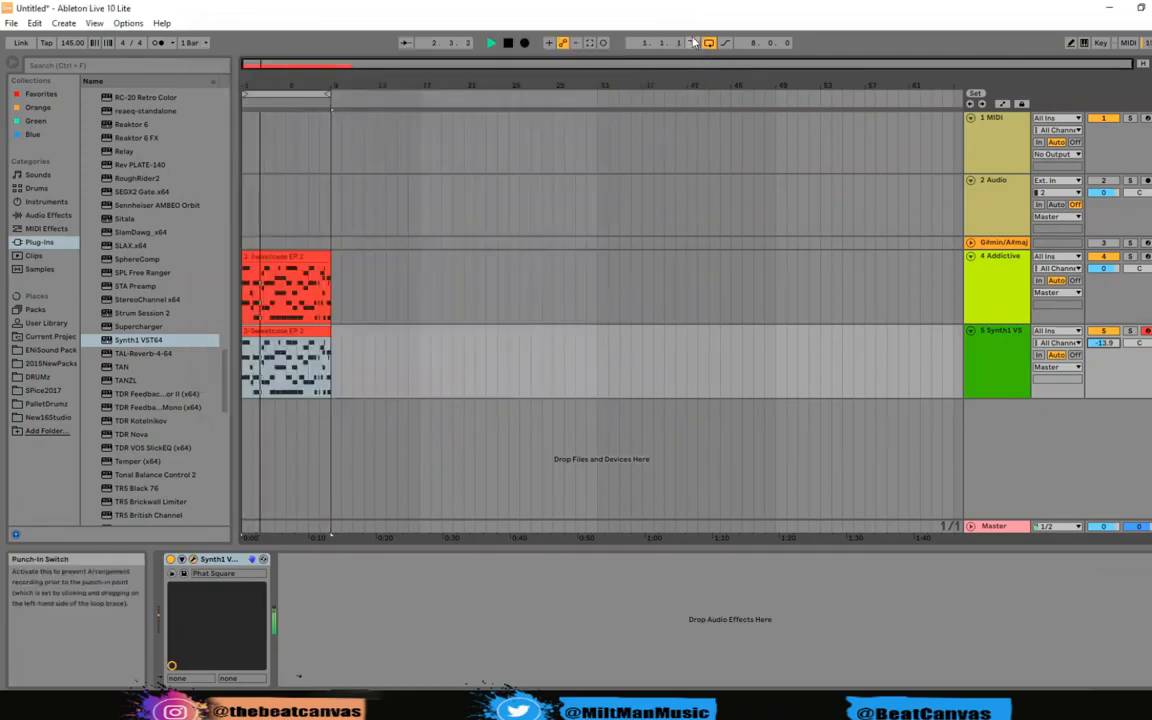
drag(1104, 343, 1104, 369)
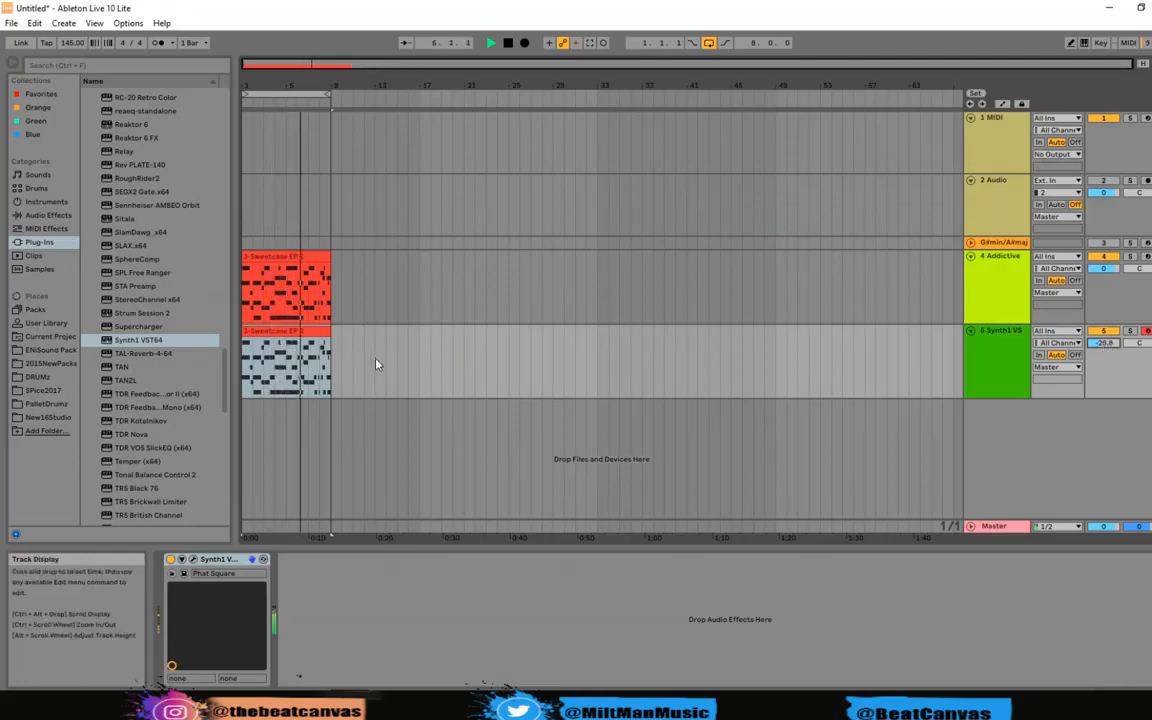
Delete the empty Audio and MIDI tracks in the Session View and stop playback.
key(Tab)
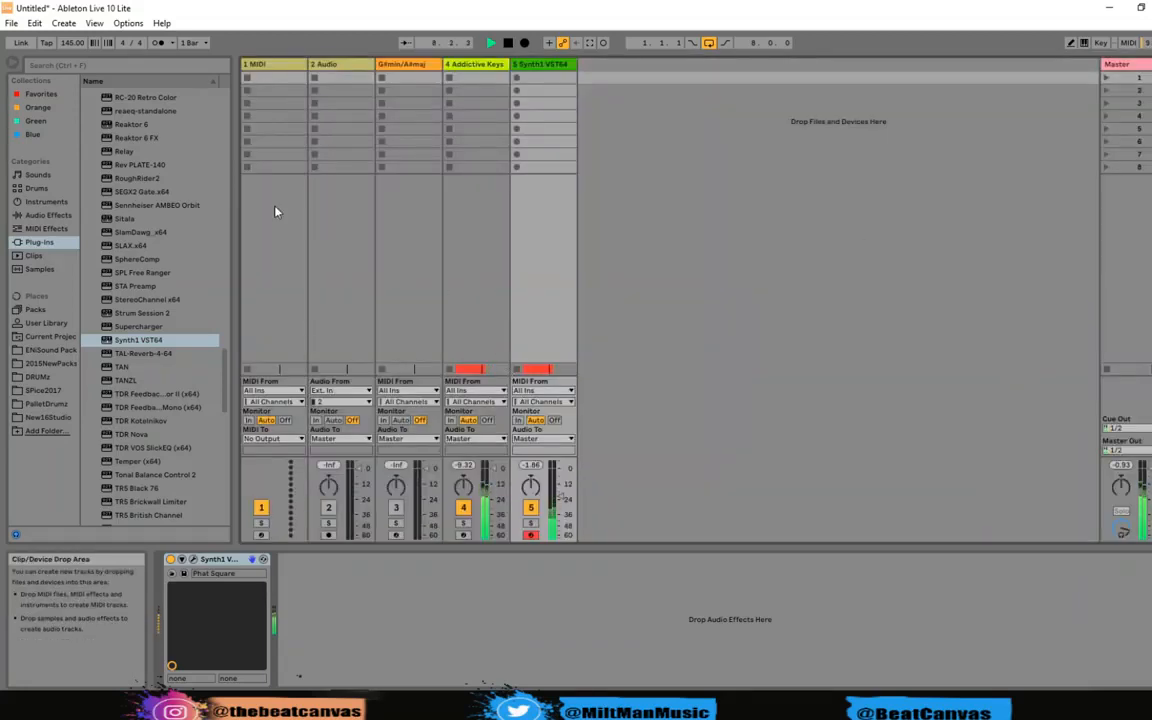
right_click(322, 64)
click(325, 100)
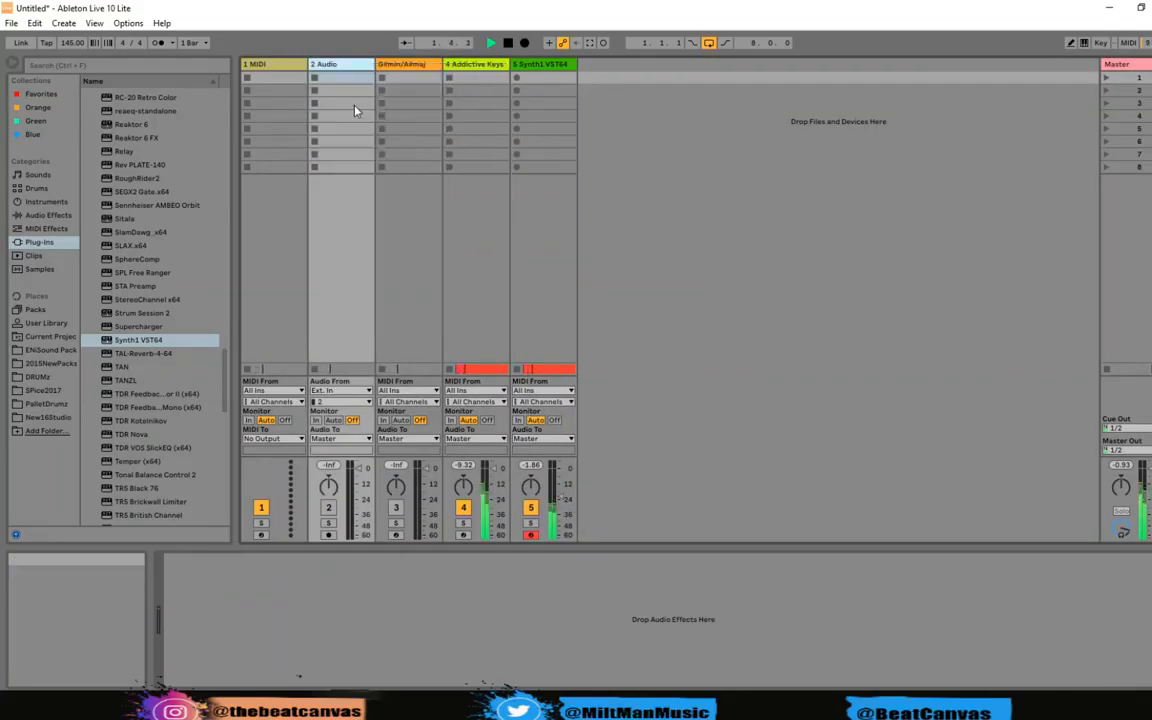
right_click(262, 64)
click(290, 101)
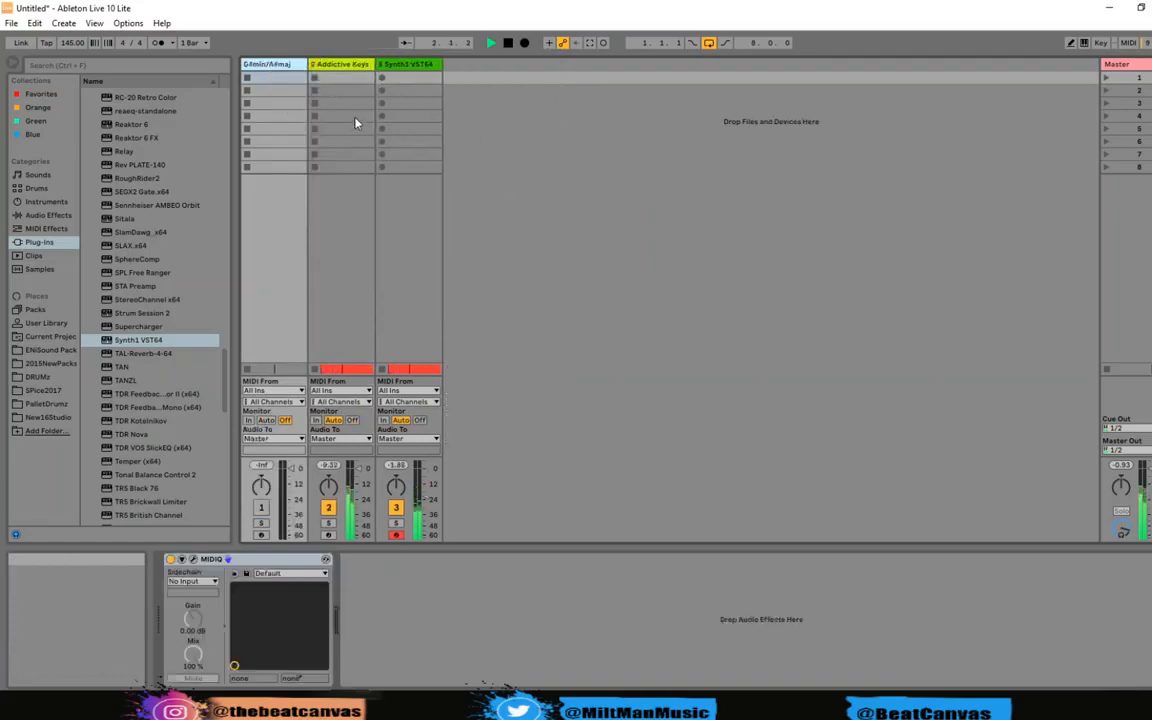
key(space)
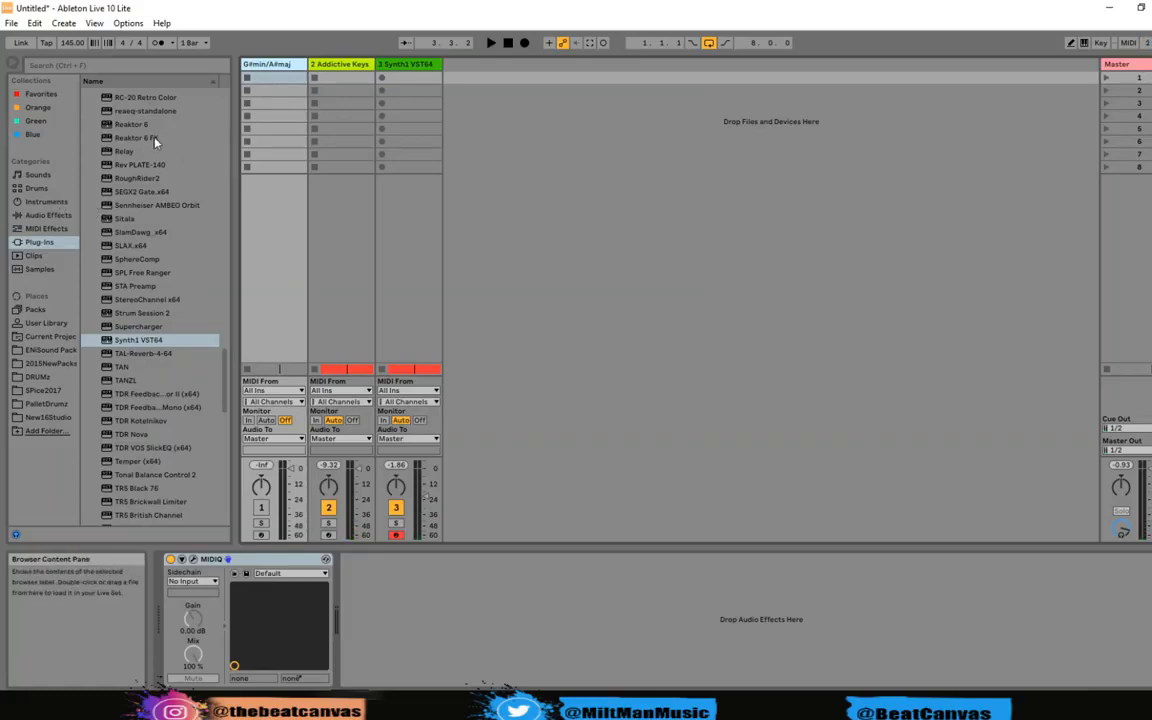
Load the HalfTime-64bit plug-in onto return track A.
scroll(150, 273, down, 2)
scroll(151, 274, up, 2)
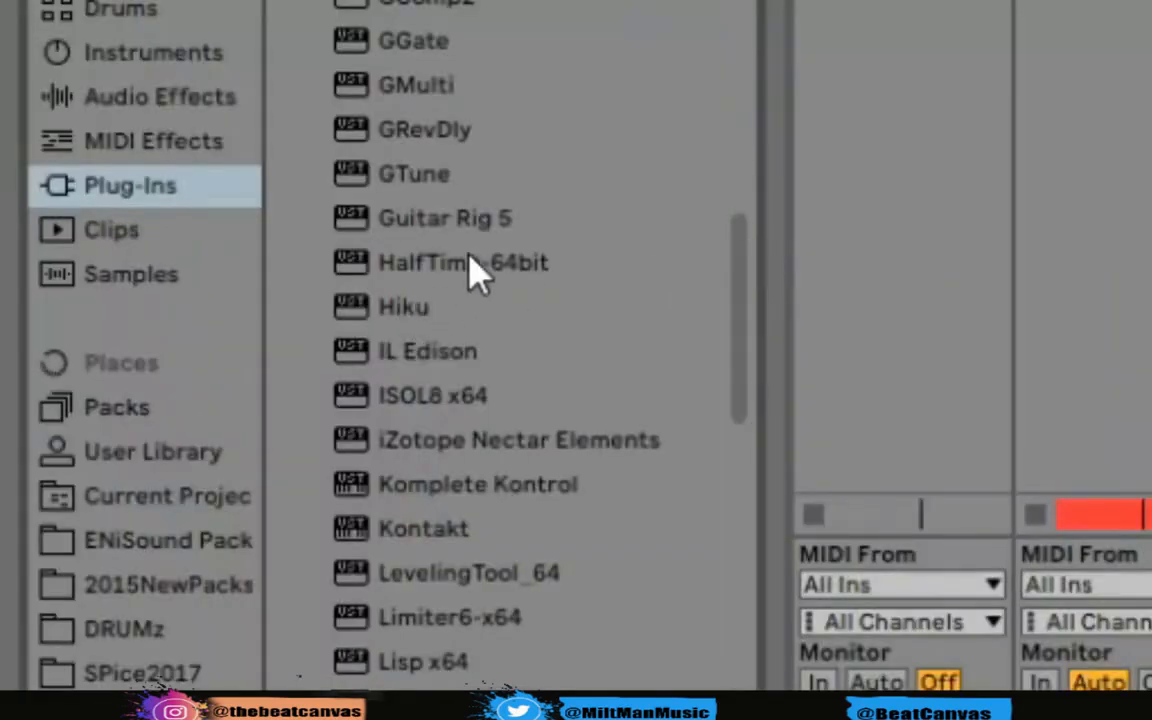
click(145, 268)
drag(677, 688, 756, 454)
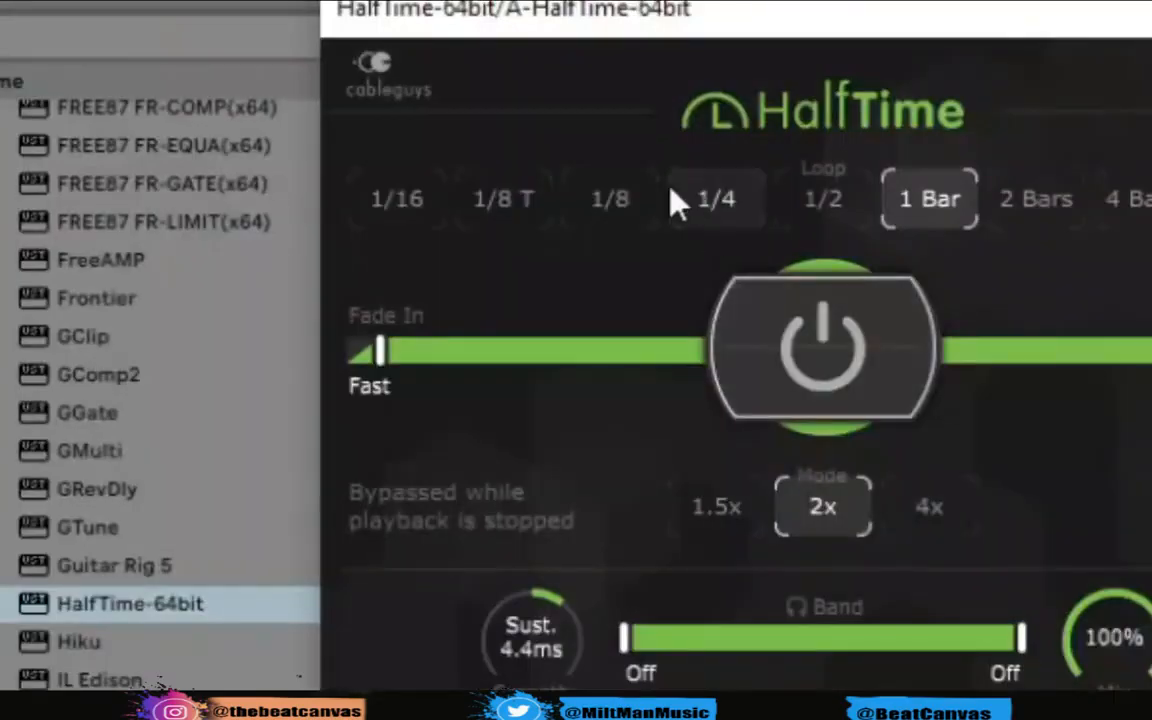
drag(385, 362, 483, 399)
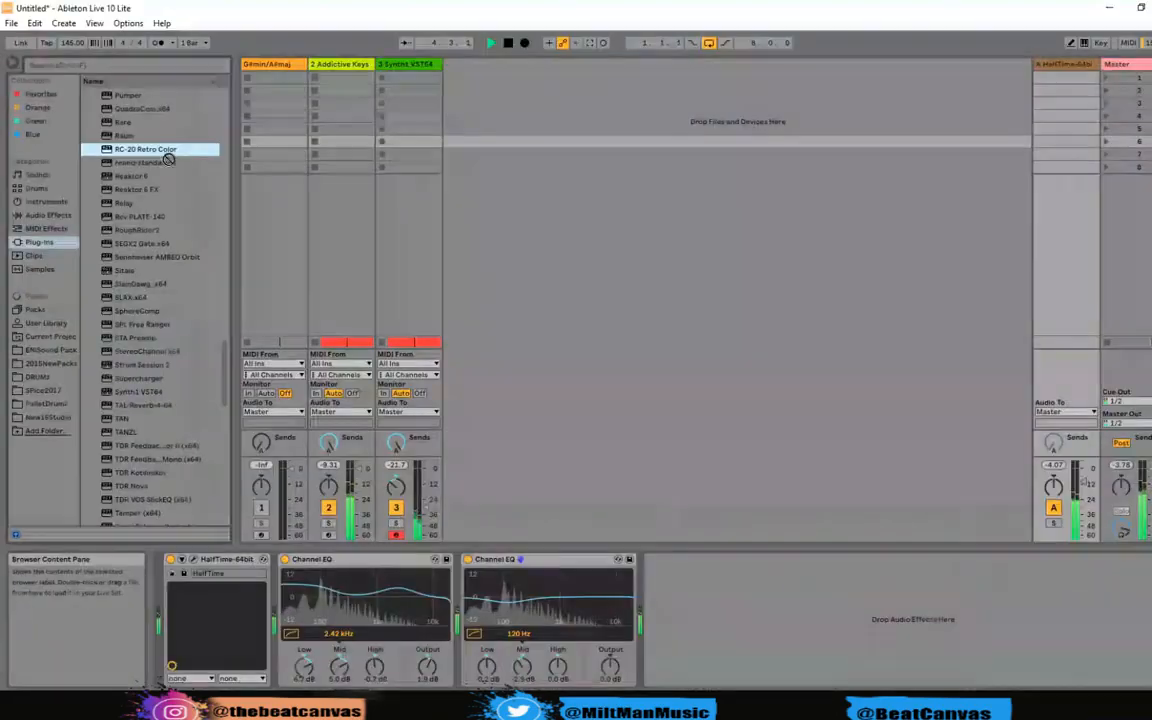
Add RC-20 Retro Color after the two Channel EQs on the HalfTime return track and browse its presets.
drag(168, 151, 697, 617)
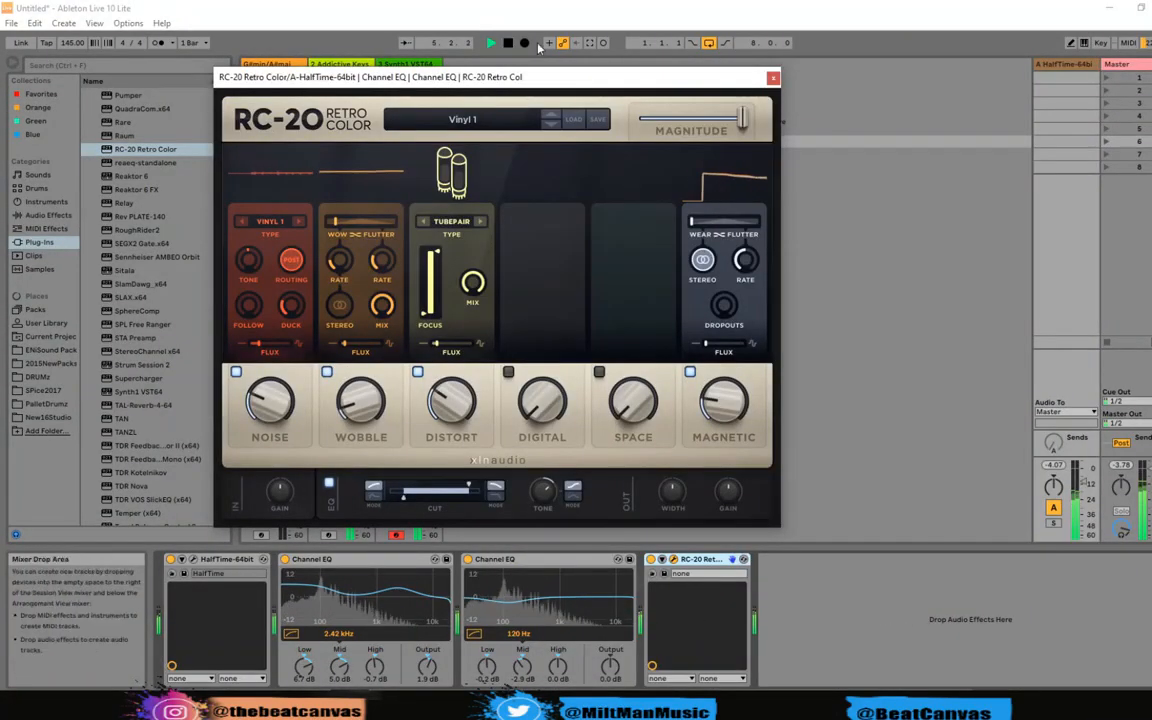
click(505, 123)
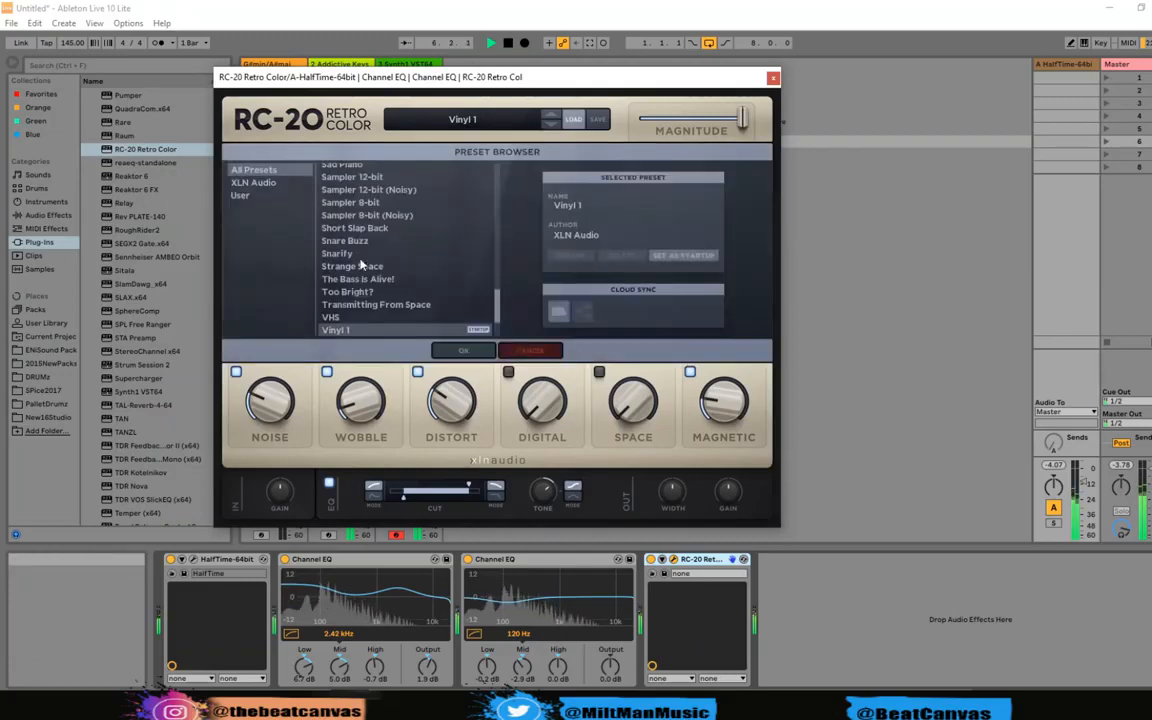
scroll(381, 270, up, 2)
scroll(381, 270, up, 10)
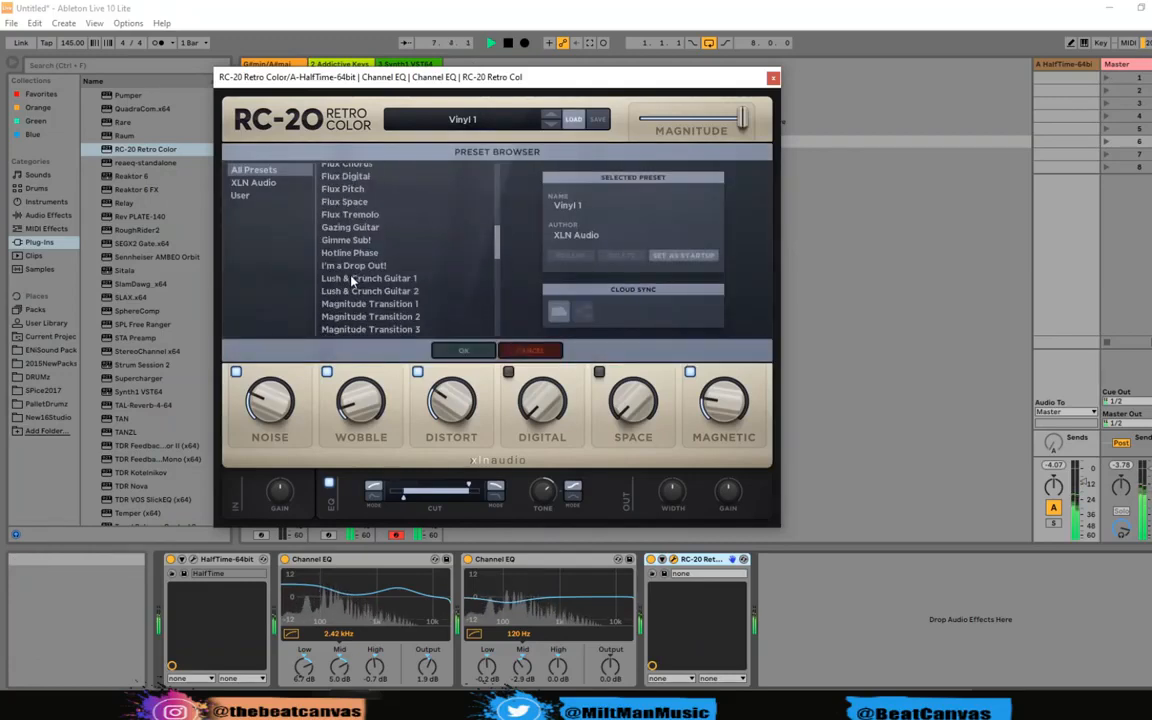
scroll(352, 279, up, 2)
scroll(355, 280, down, 9)
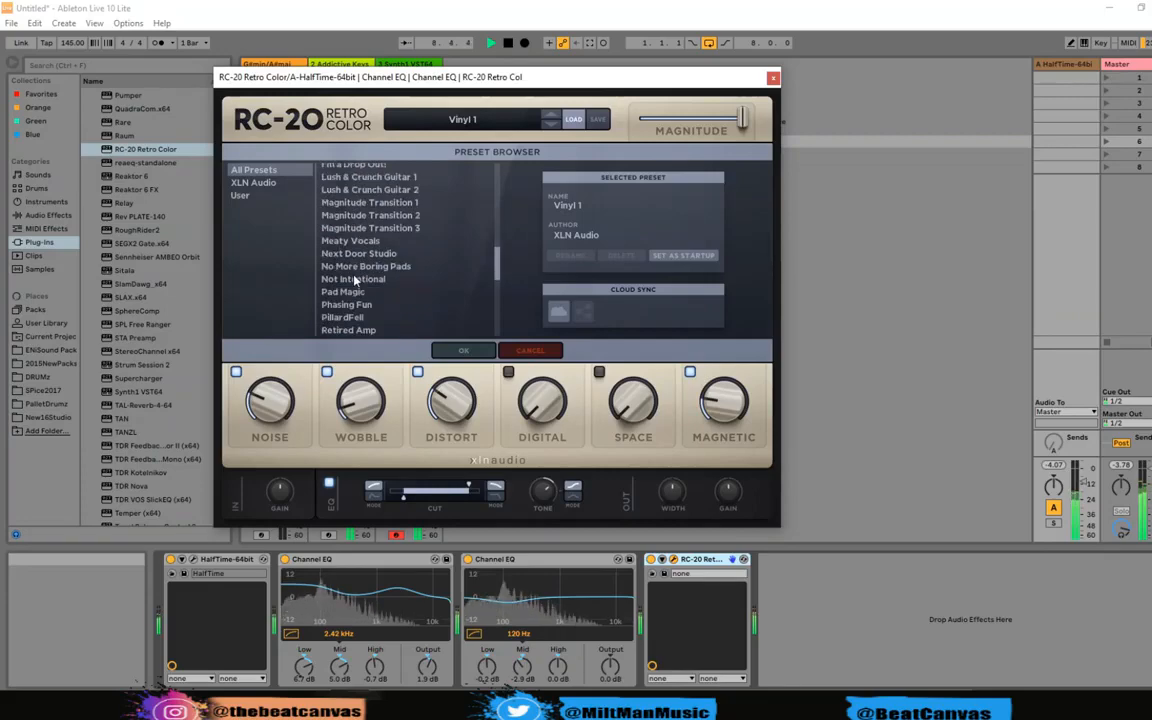
scroll(356, 281, up, 4)
click(455, 349)
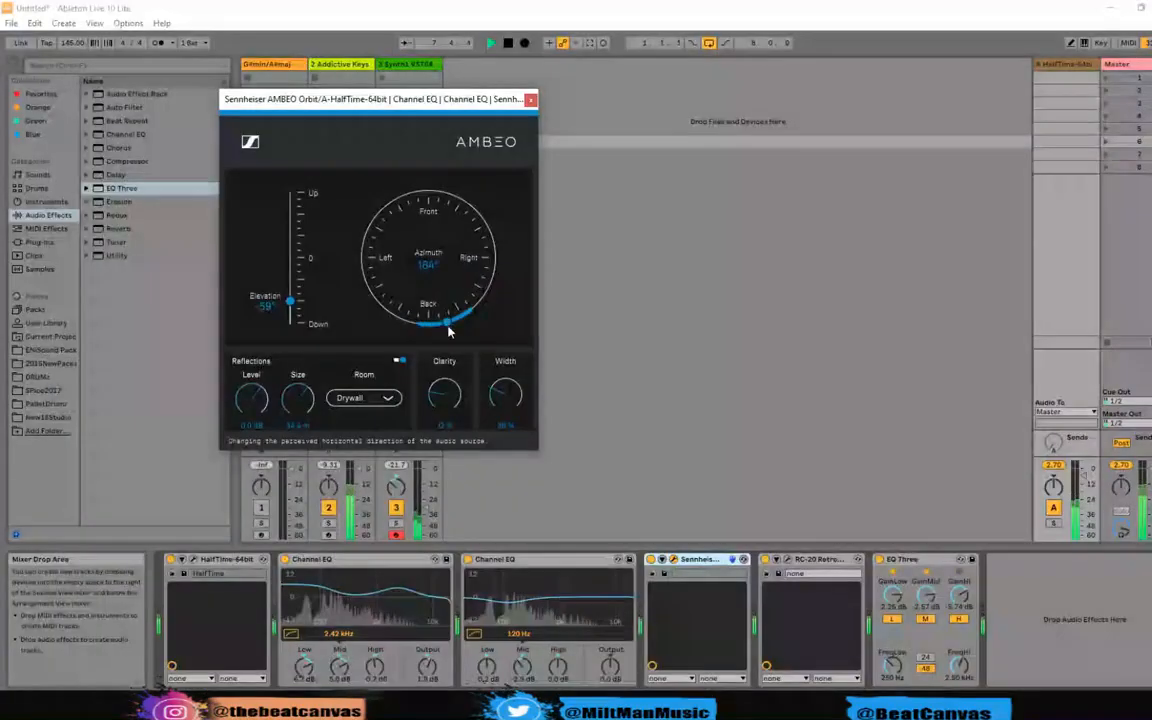
Adjust the azimuth of the Sennheiser AMBEO Orbit on the return track so the sound comes from the back.
drag(448, 327, 440, 329)
Rename the new audio track as G#min_Melodies_145.
click(472, 64)
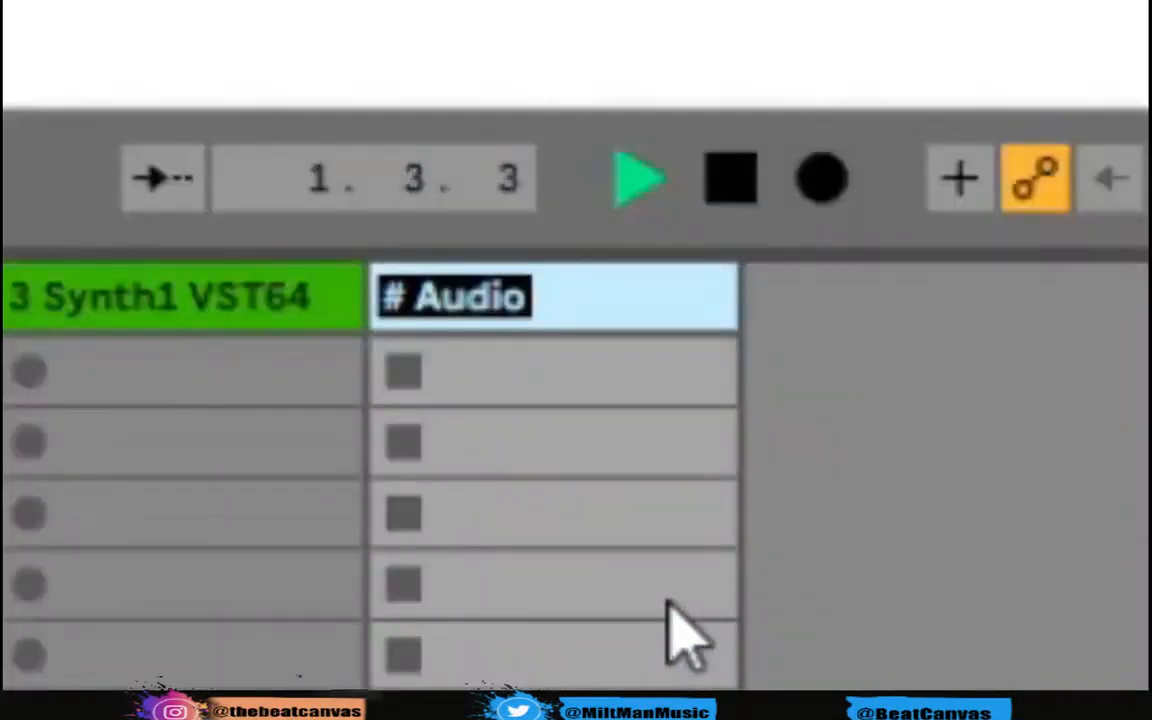
text(G#min_Chords)
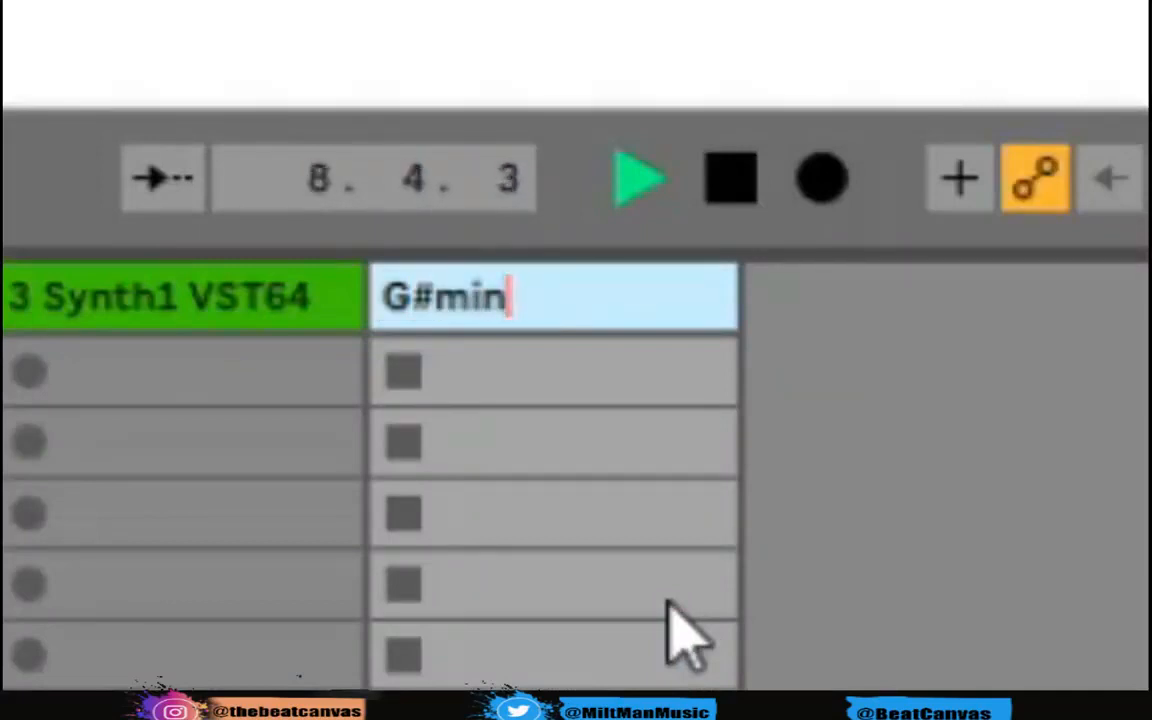
key(BackSpace)
key(BackSpace)
key(BackSpace)
key(BackSpace)
key(BackSpace)
key(BackSpace)
text(Melodies_145)
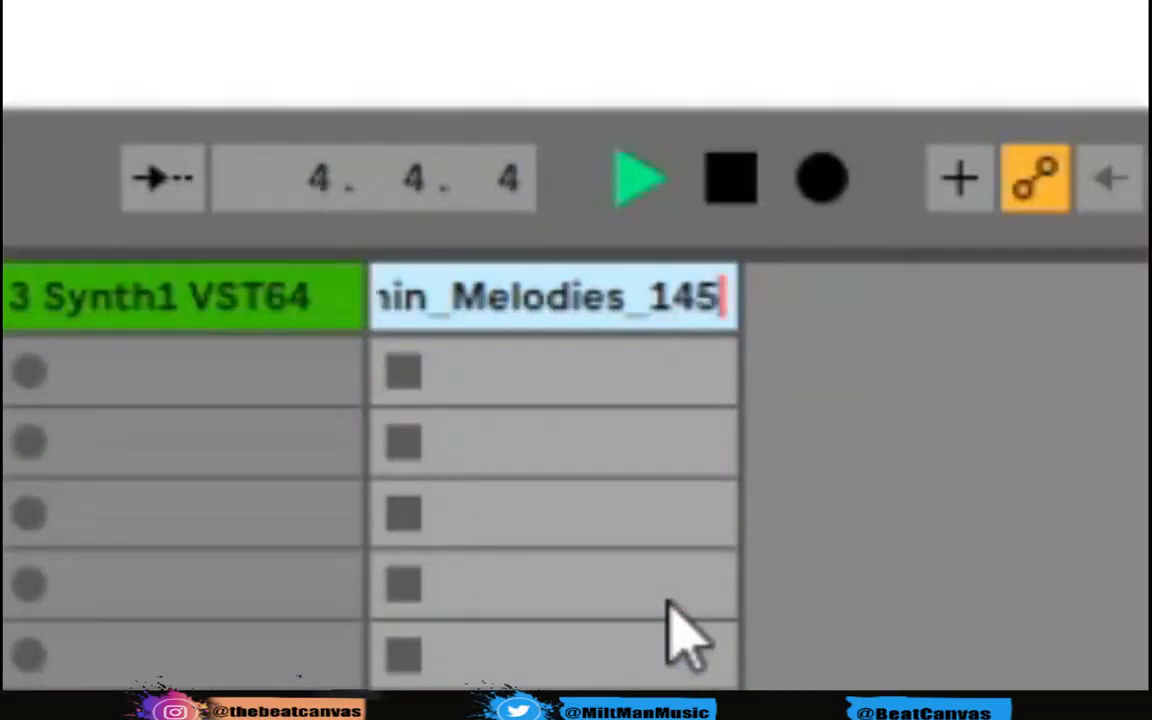
key(Return)
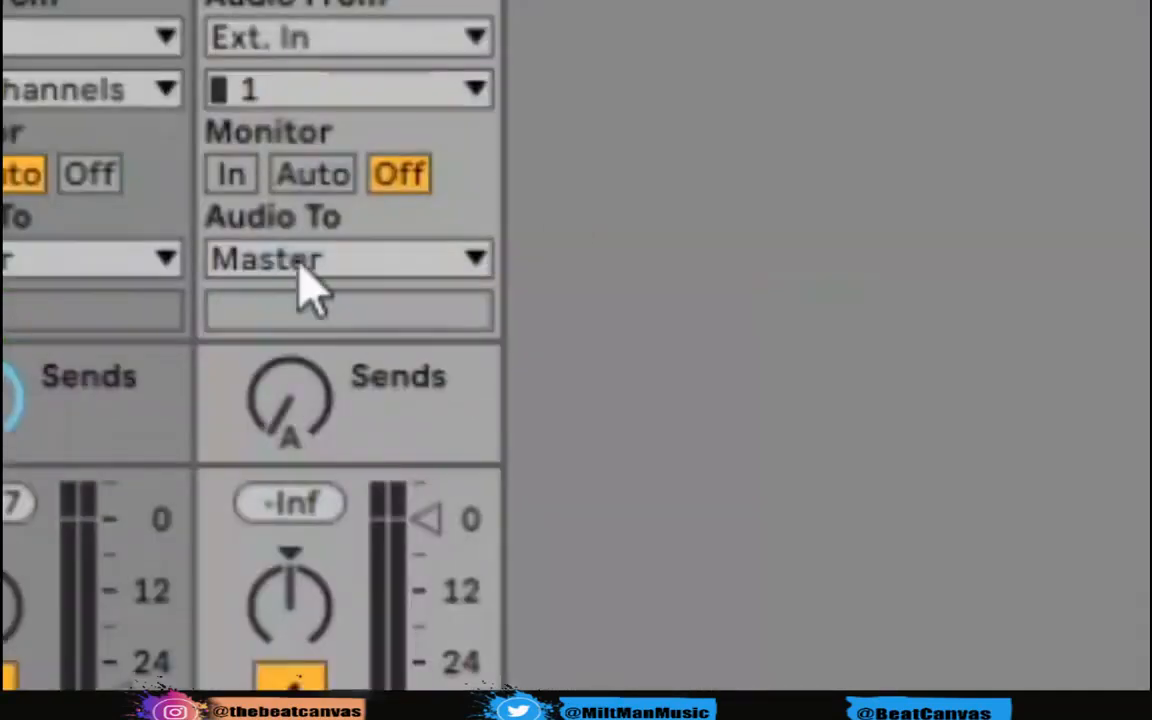
Set the audio input of the G#min_Melodies_145 track to the A-HalfTime-64bit return track.
click(350, 37)
click(386, 604)
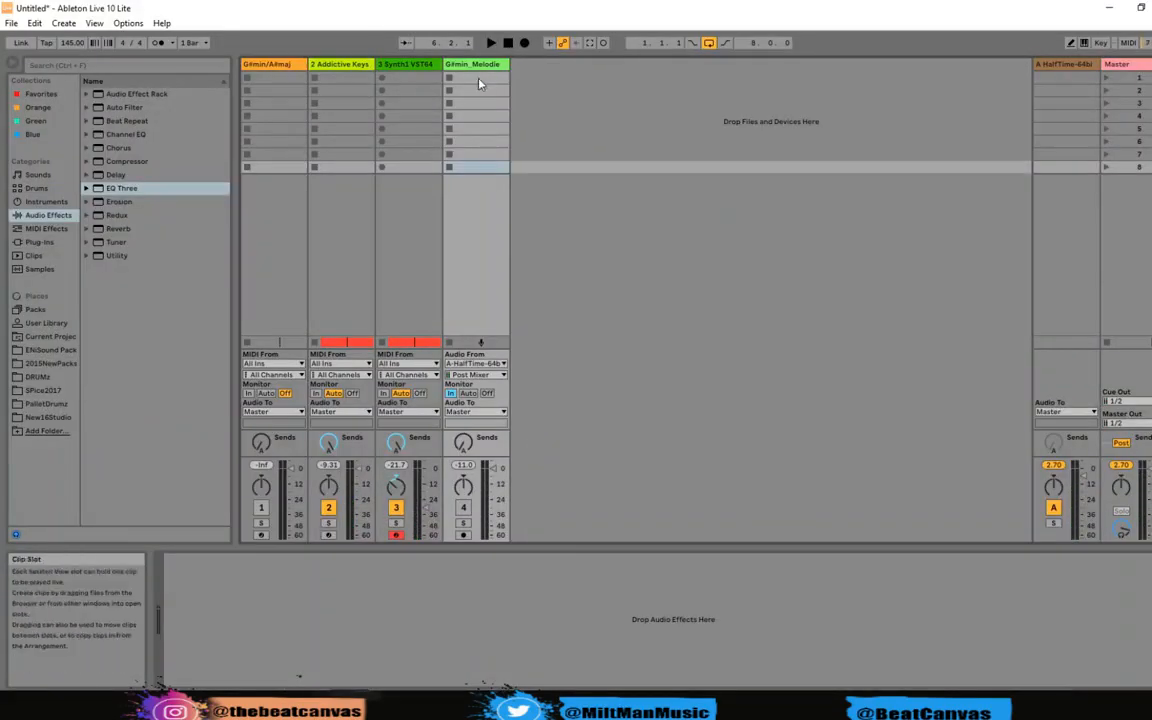
Arm the G#min_Melodies audio track for recording, select its first clip slot and review its audio input sources.
click(463, 535)
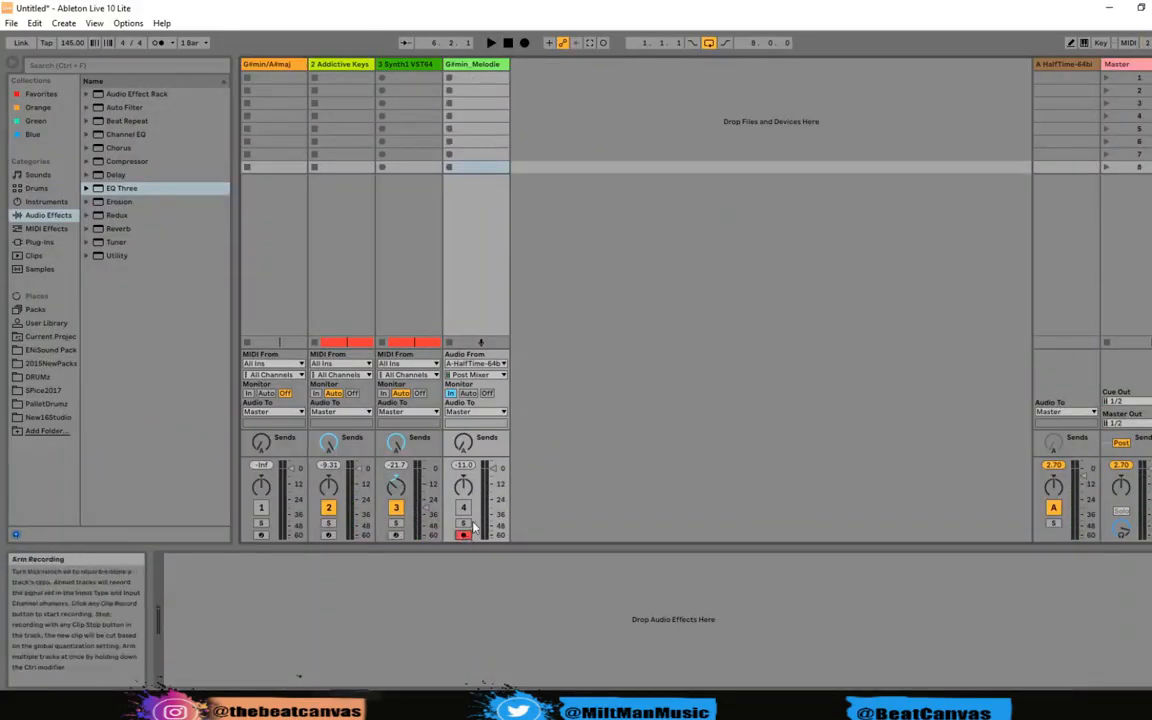
click(465, 77)
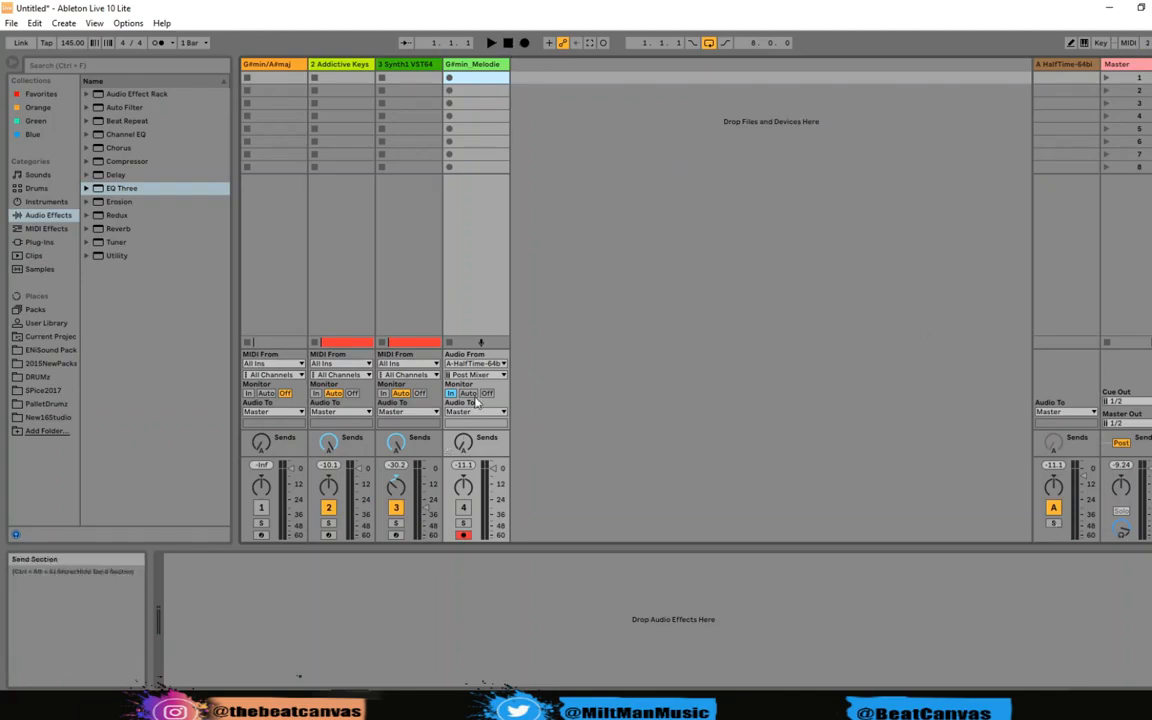
click(494, 364)
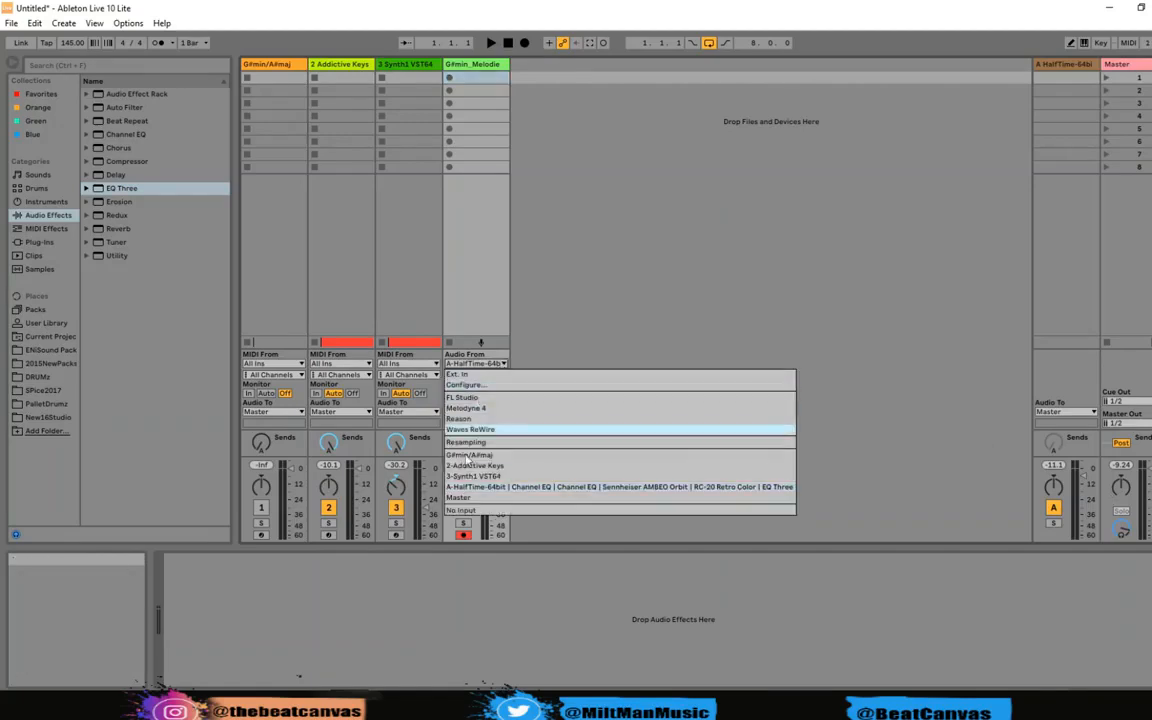
click(470, 459)
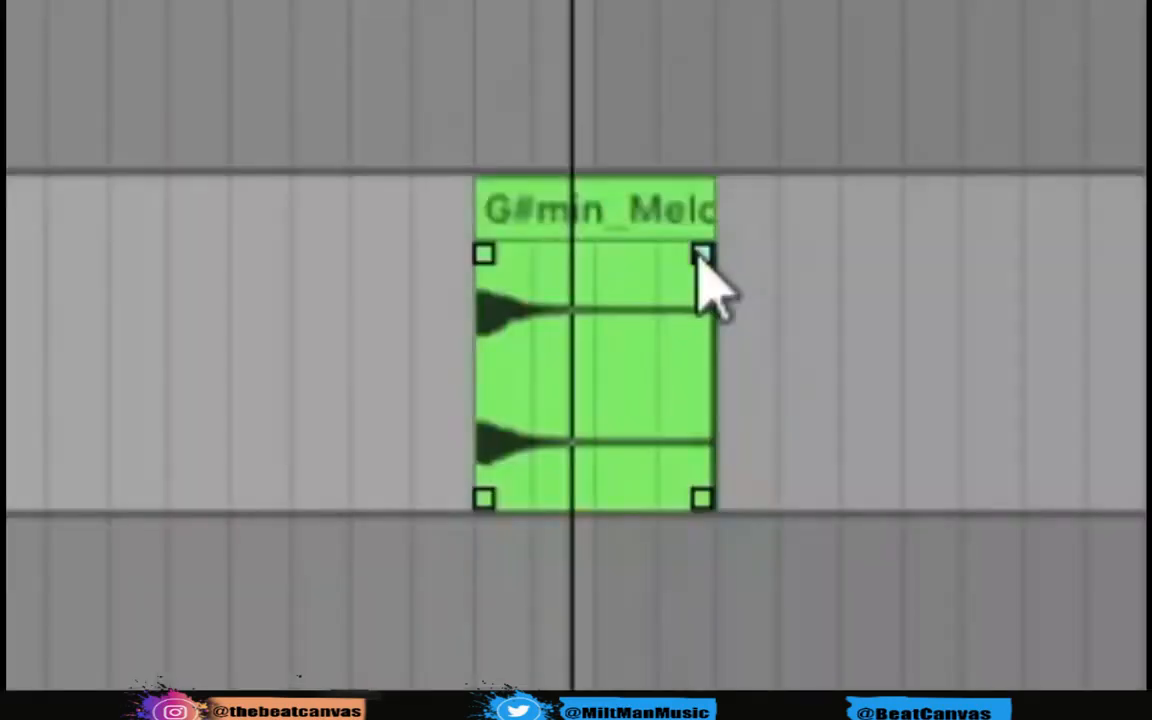
Fade out the short melody tail clip, move it onto a new audio track and play it back.
drag(701, 254, 527, 254)
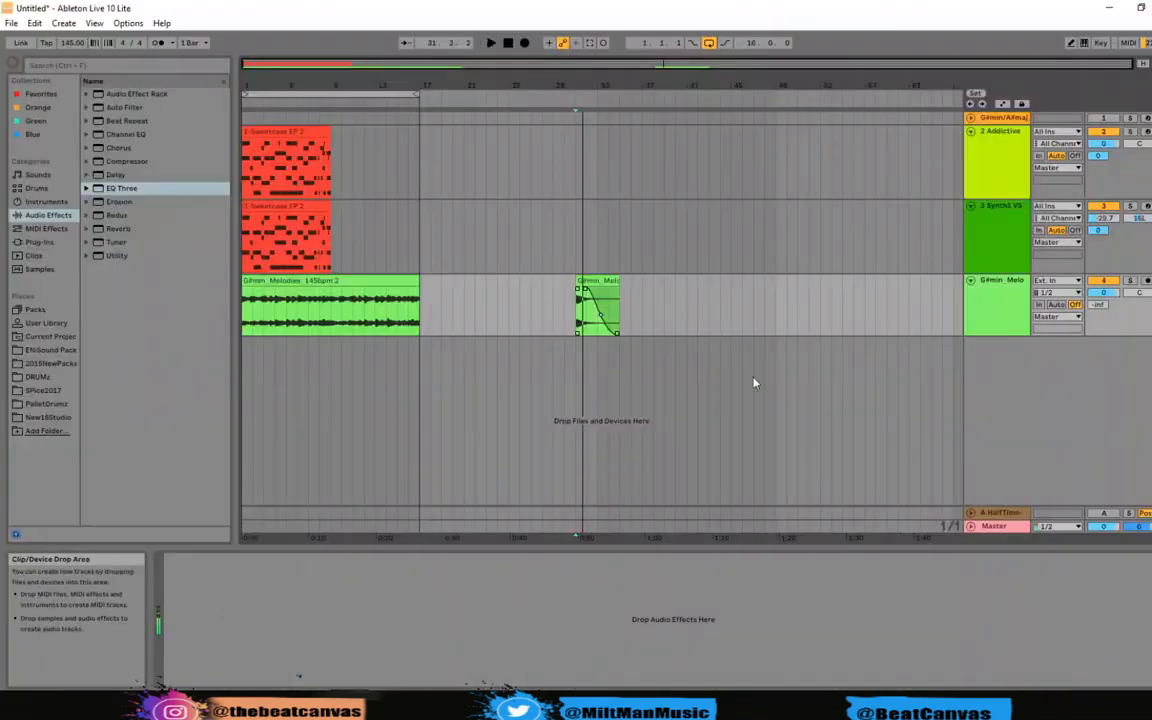
right_click(779, 381)
right_click(1031, 378)
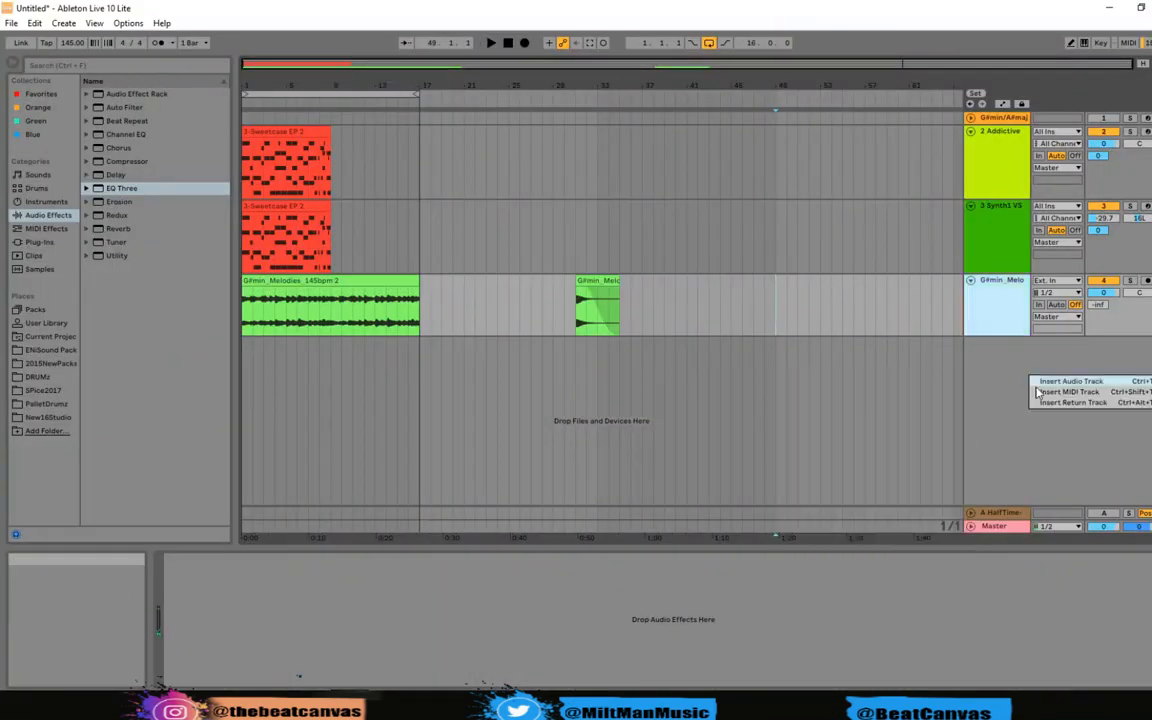
click(1063, 382)
drag(594, 318, 492, 382)
key(space)
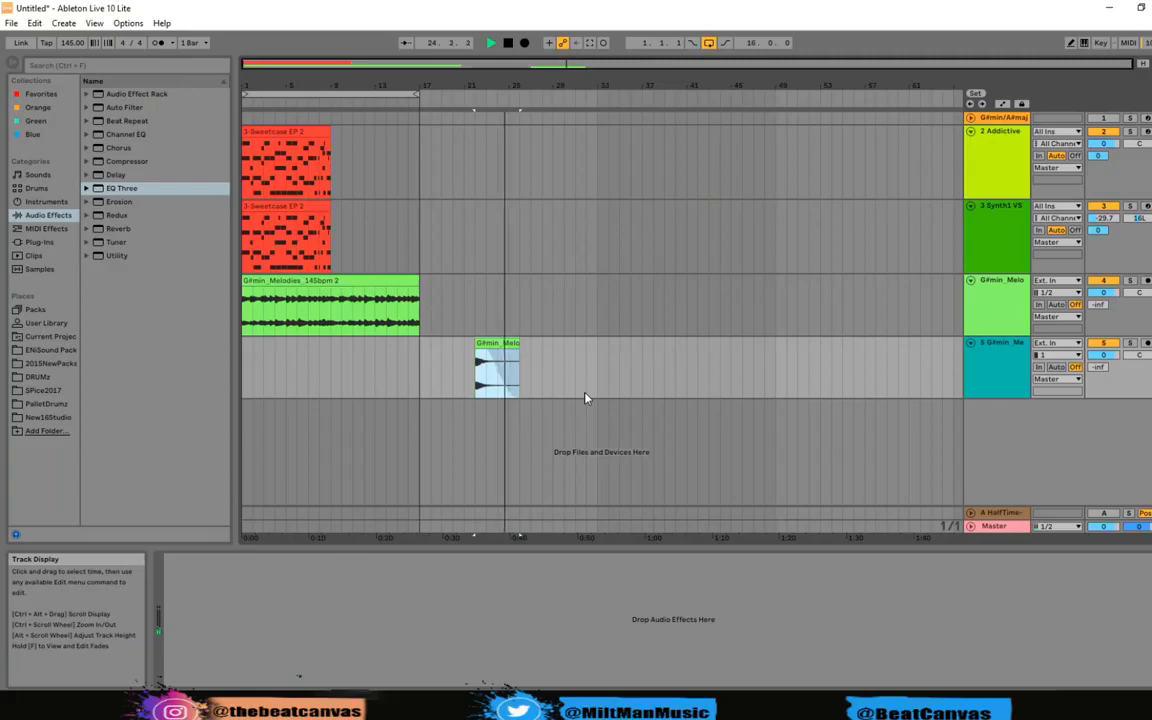
key(space)
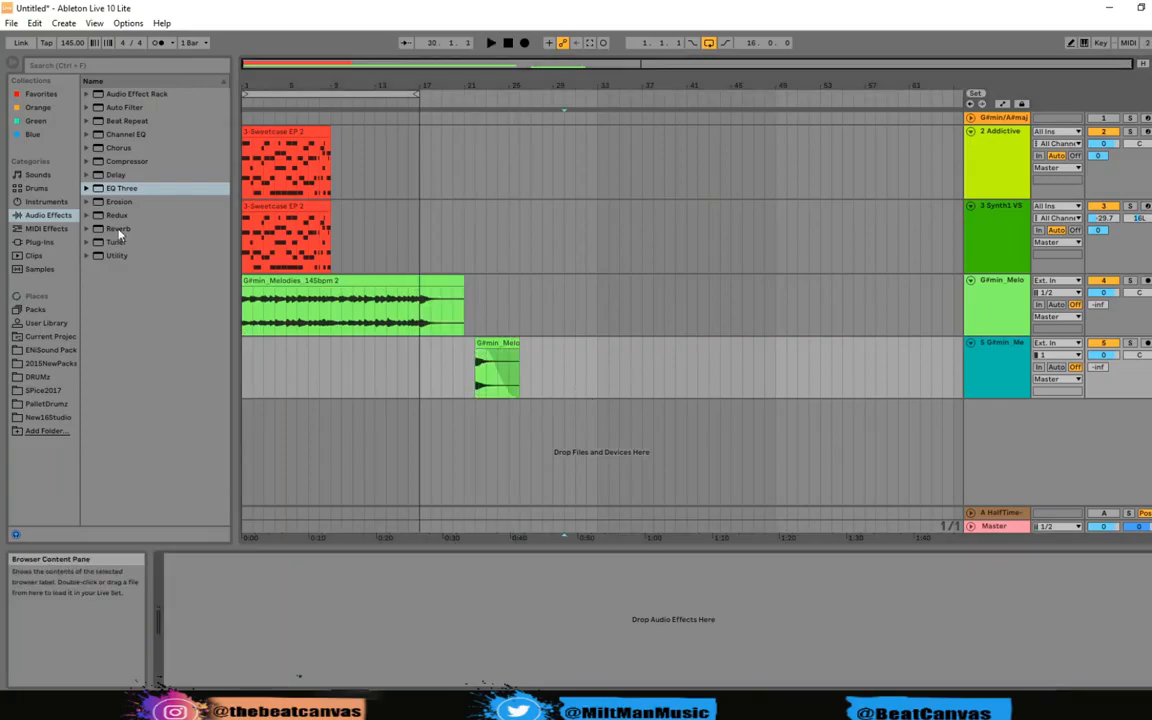
Add a Reverb to the new tail track, setting Reflect to -7.9 dB and Scale to 57 %.
drag(116, 230, 275, 352)
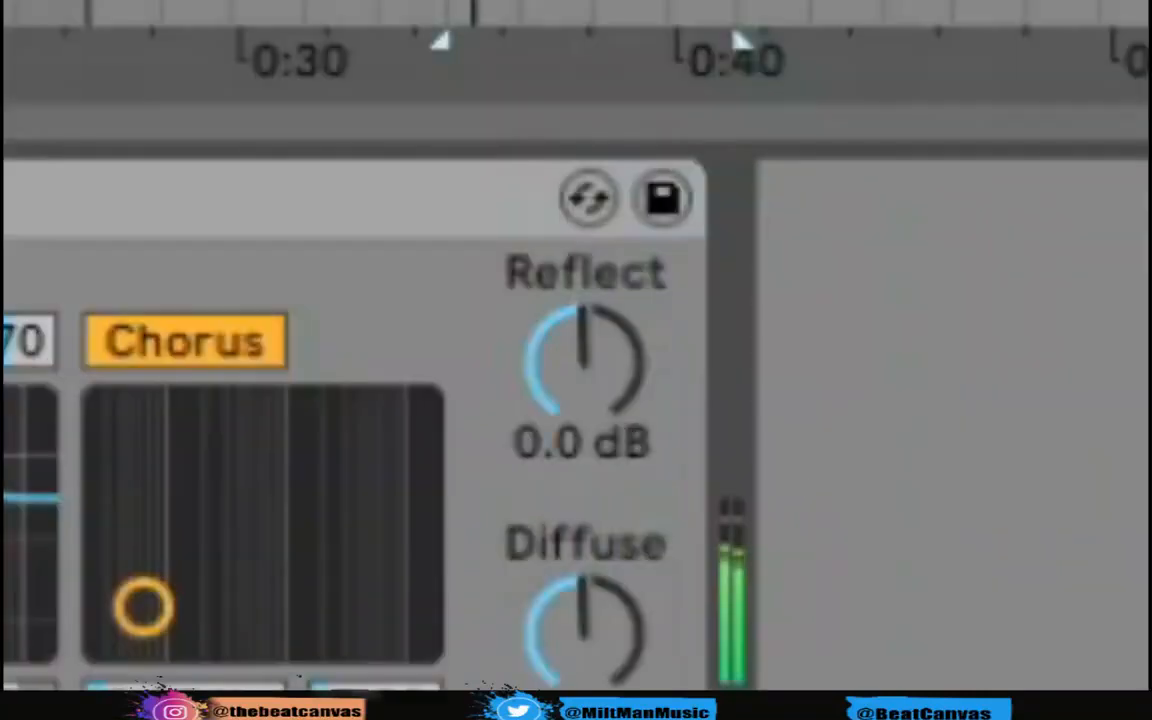
click(584, 362)
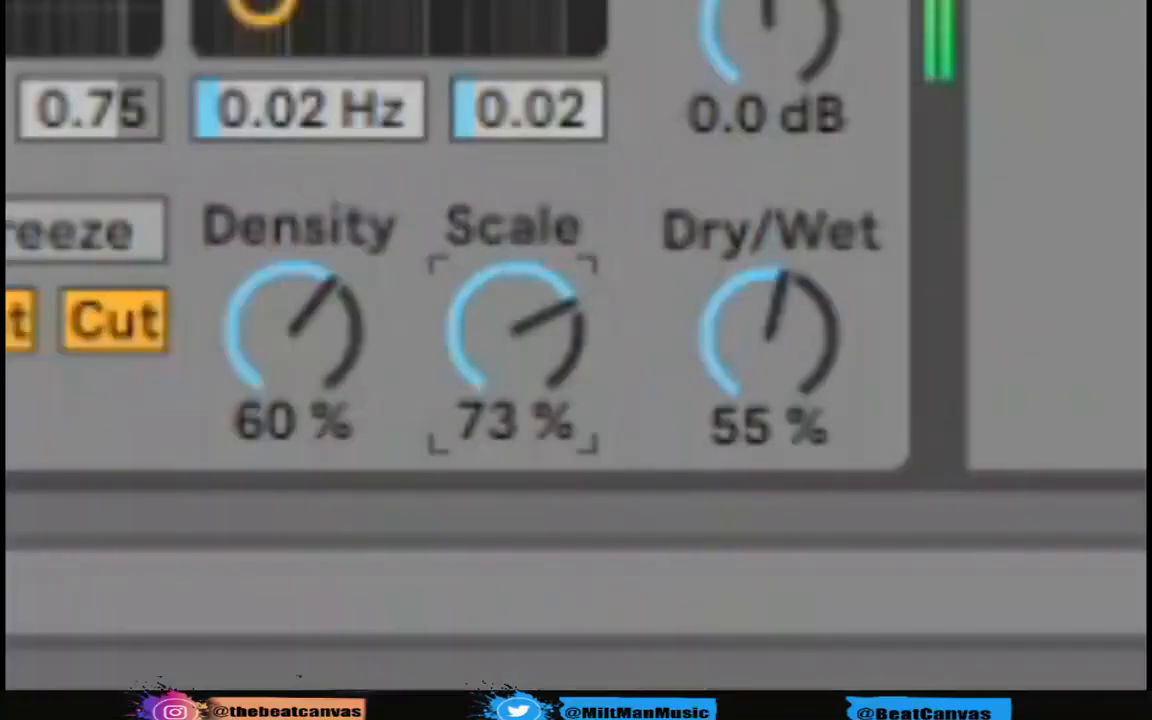
drag(514, 330, 514, 368)
drag(514, 368, 514, 377)
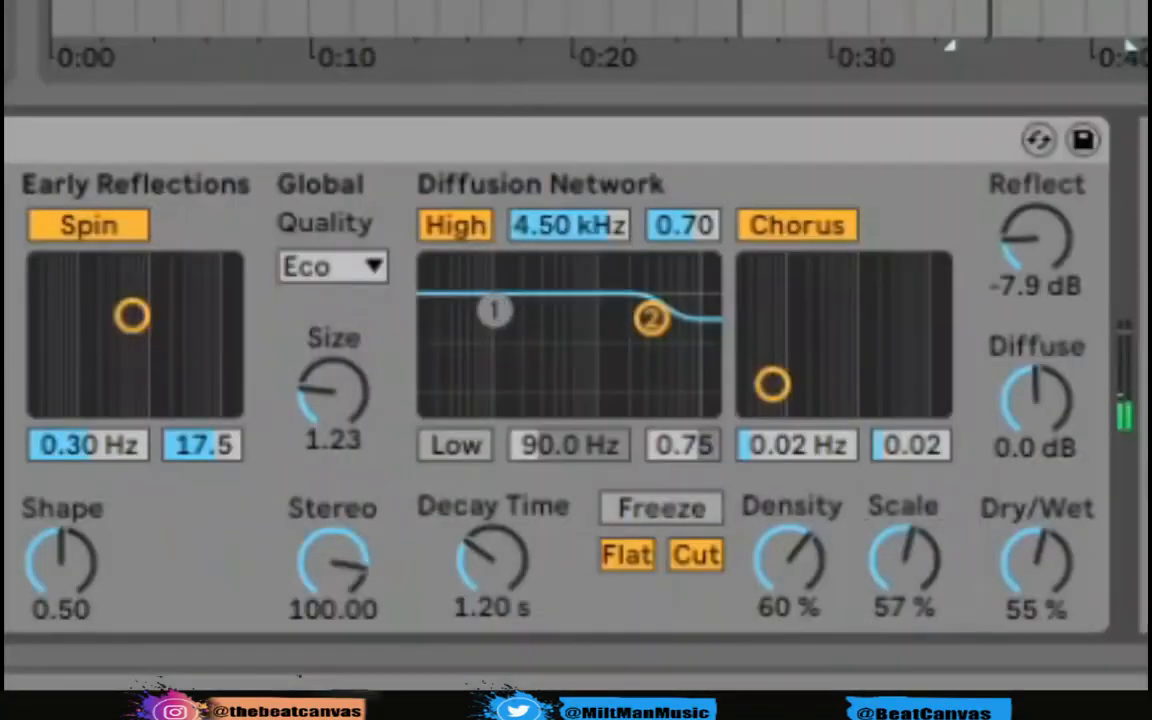
Enable the reverb's low shelf at 228 Hz with 0.22 gain, and adjust its high shelf and input high cut.
click(463, 454)
click(463, 455)
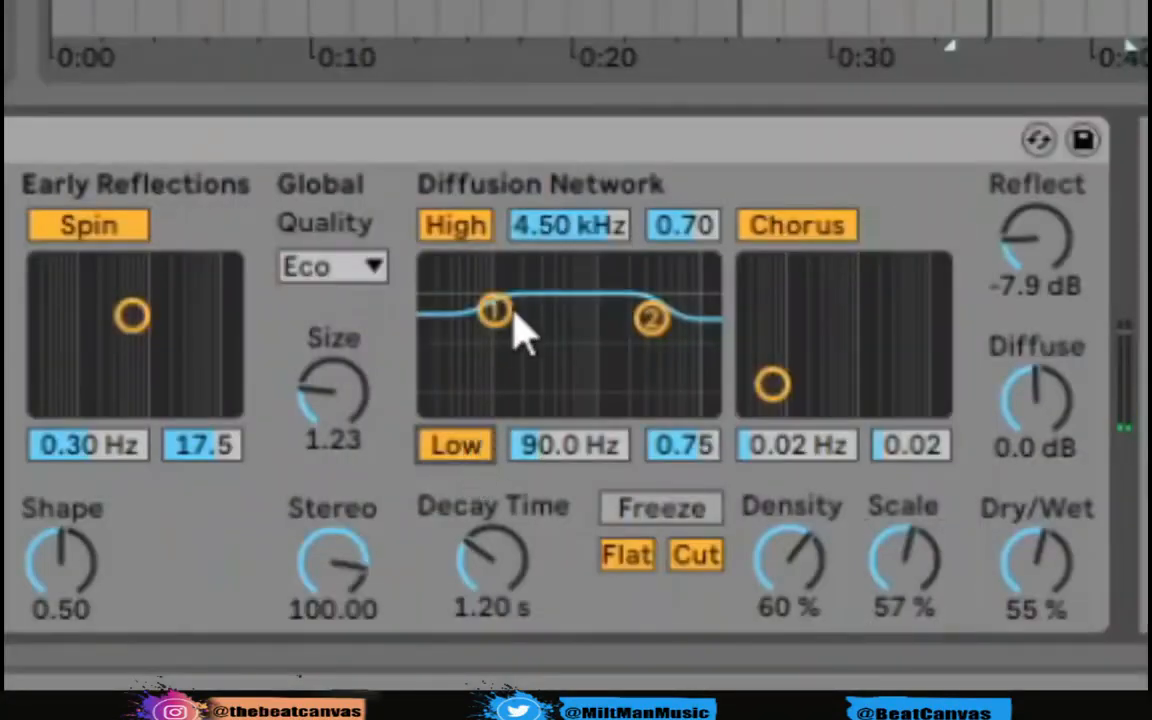
drag(495, 311, 531, 397)
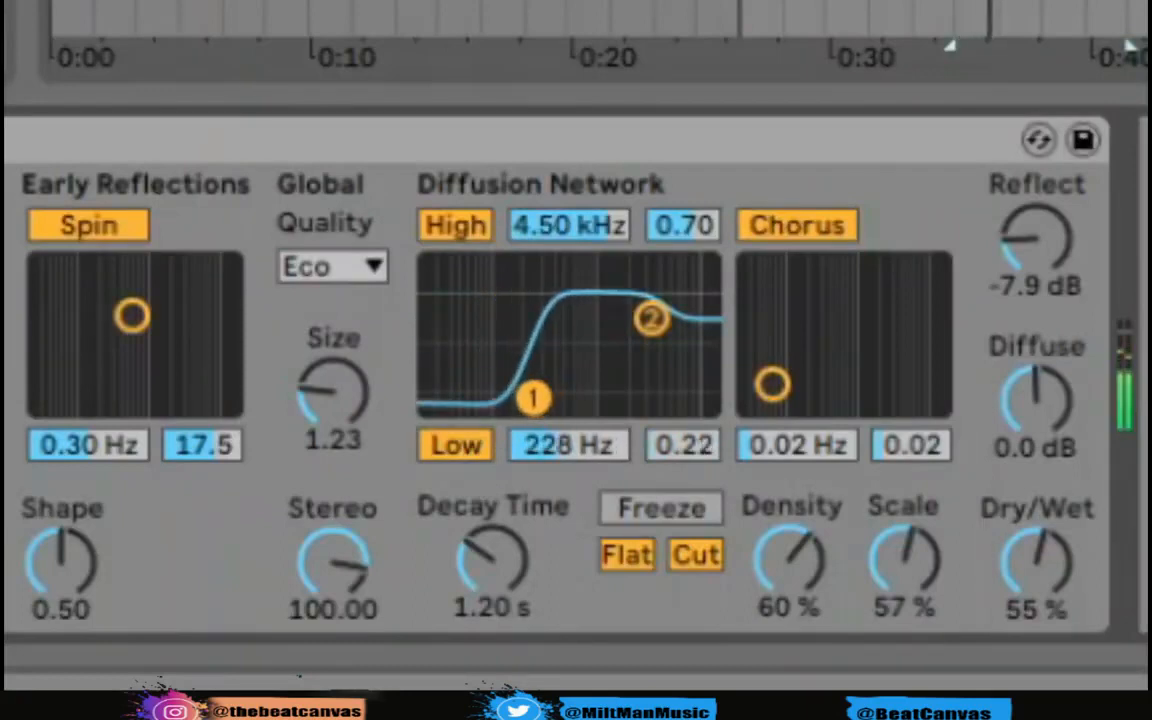
drag(602, 276, 674, 370)
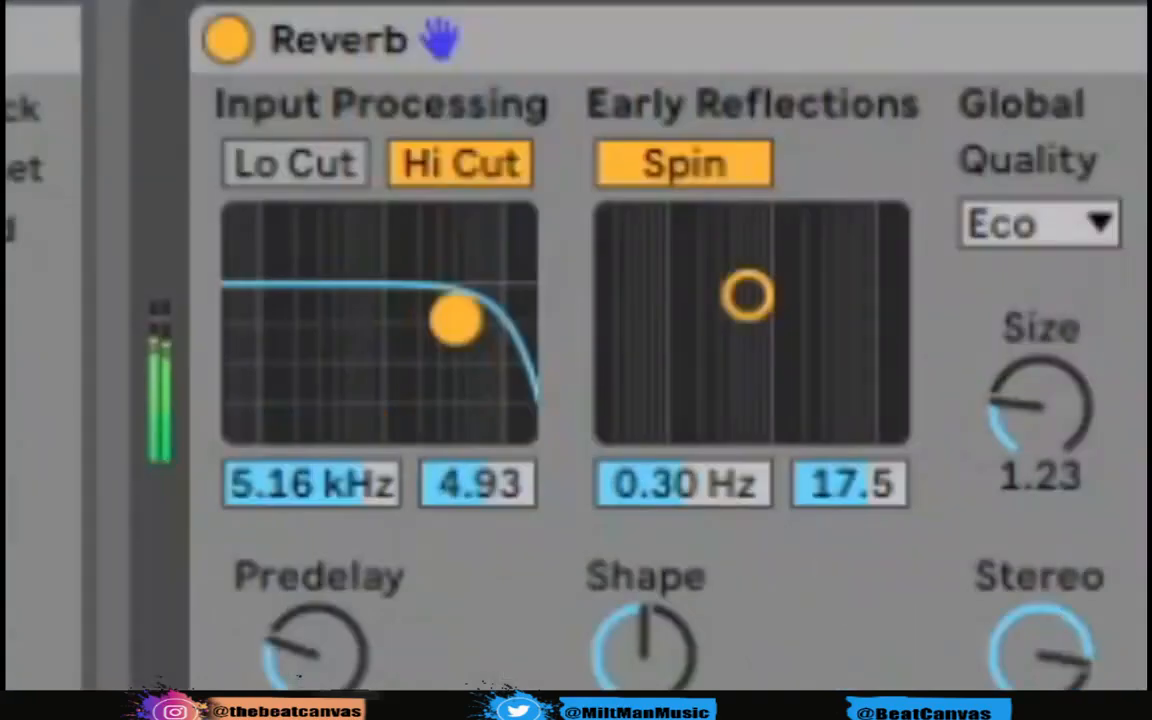
drag(455, 319, 383, 320)
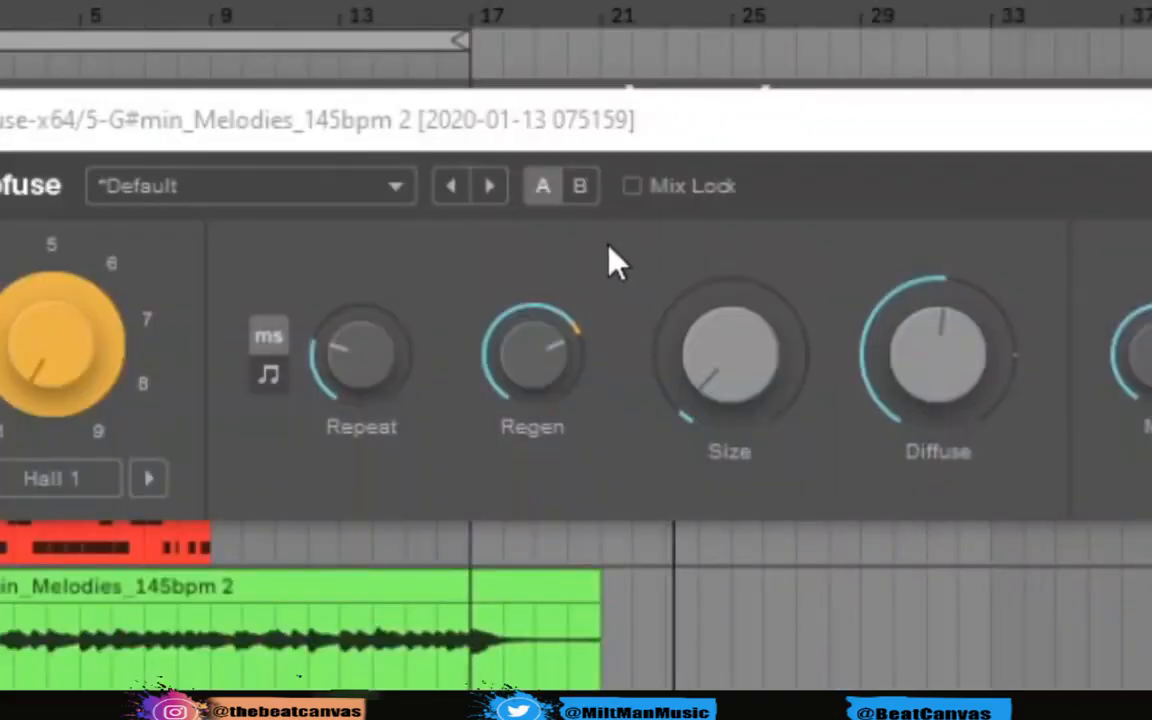
Set the Regen of Microfuse on the tail track to 122% and fine-tune its Diffuse amount.
mouse_move(545, 360)
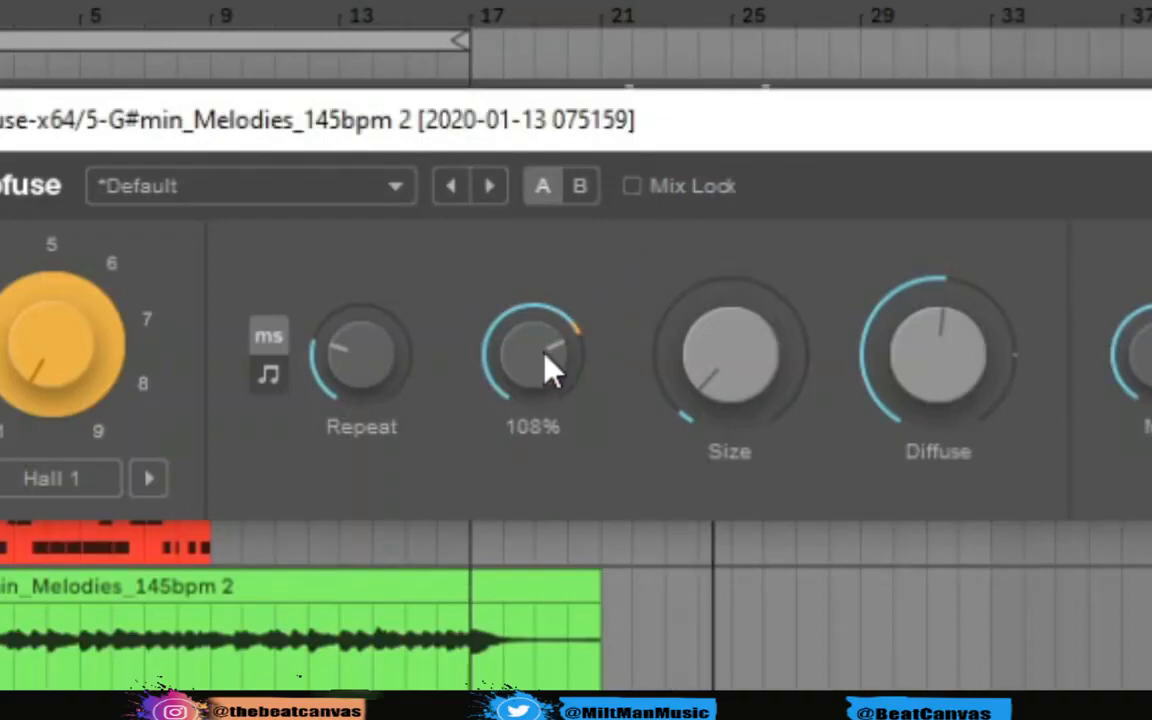
drag(548, 370, 548, 325)
mouse_move(626, 378)
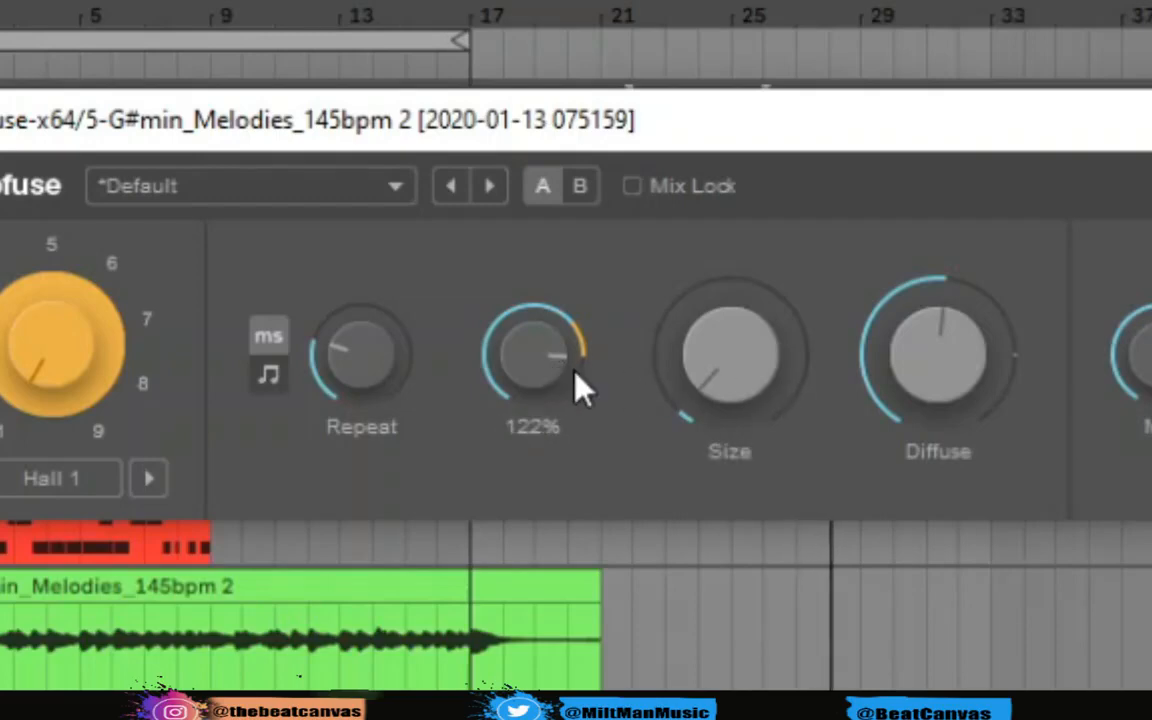
drag(945, 357, 945, 350)
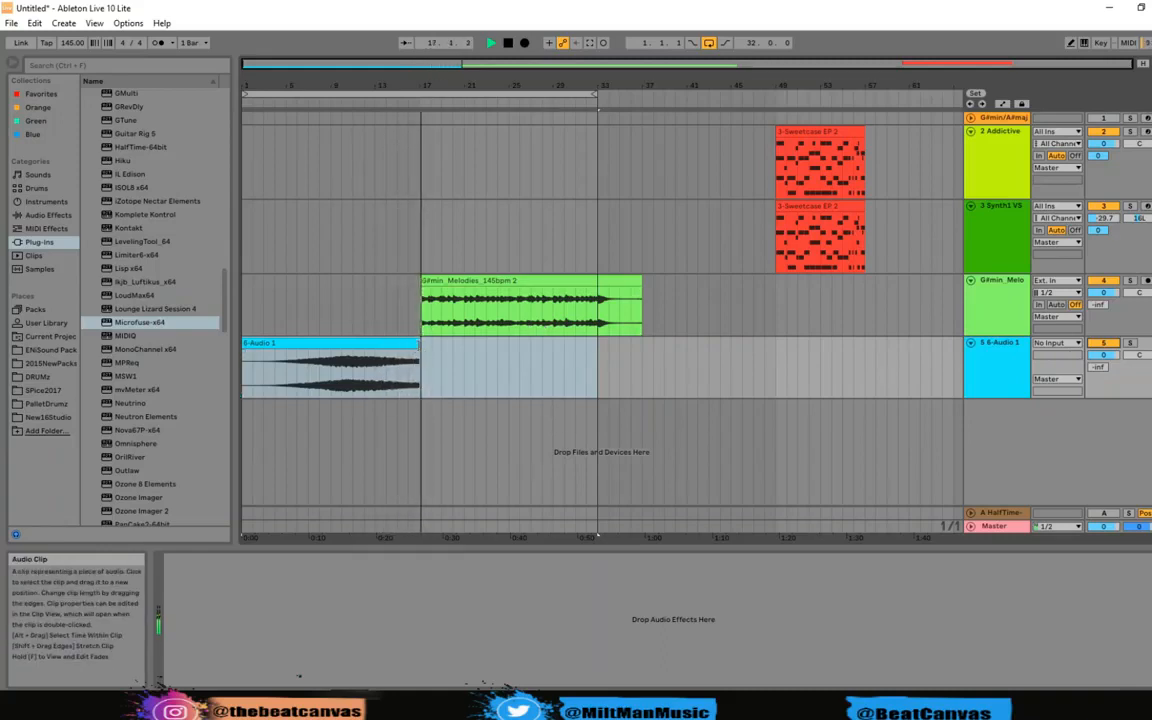
Adjust the fade-out at the end of the 6-Audio 1 clip.
drag(418, 345, 432, 386)
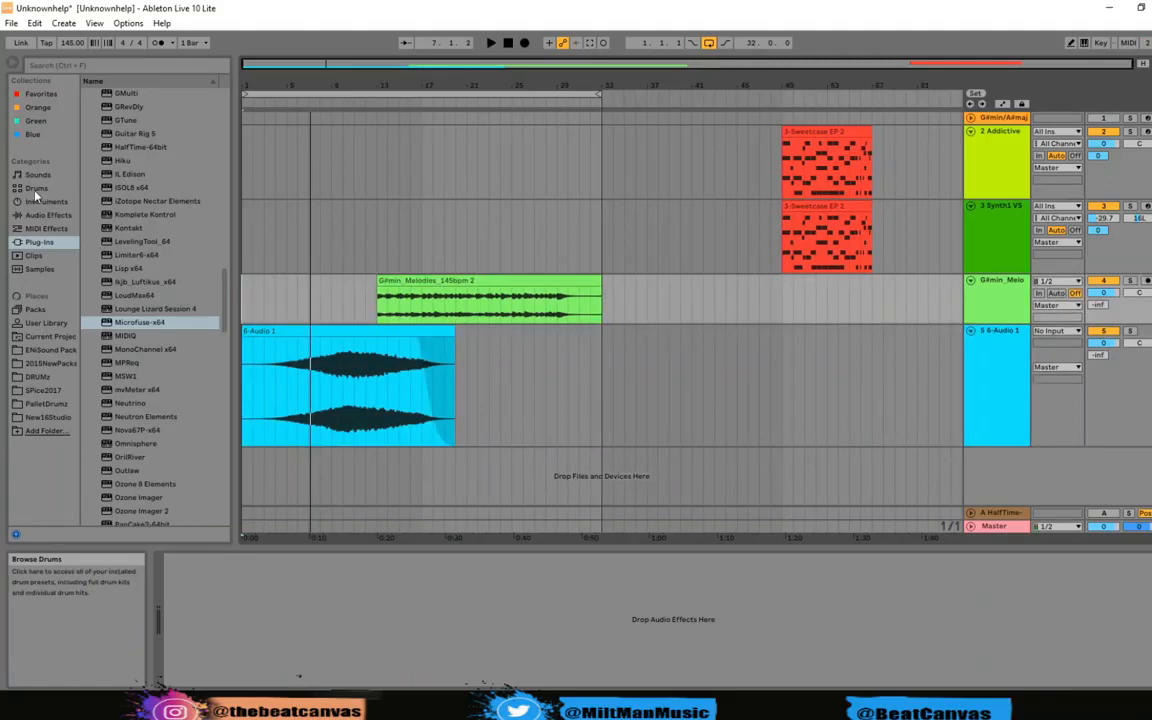
Audition the drum kit presets from Circuit Bent V1 Beatbox through Four AM Kit in the browser.
click(36, 189)
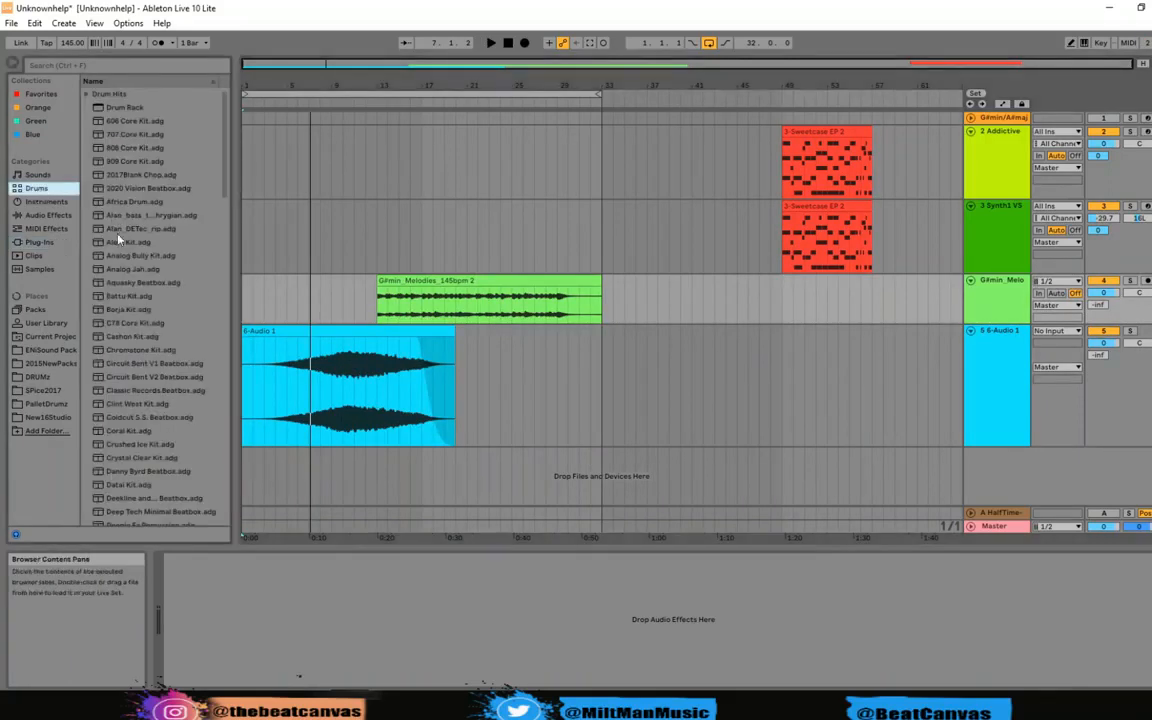
click(122, 242)
click(116, 365)
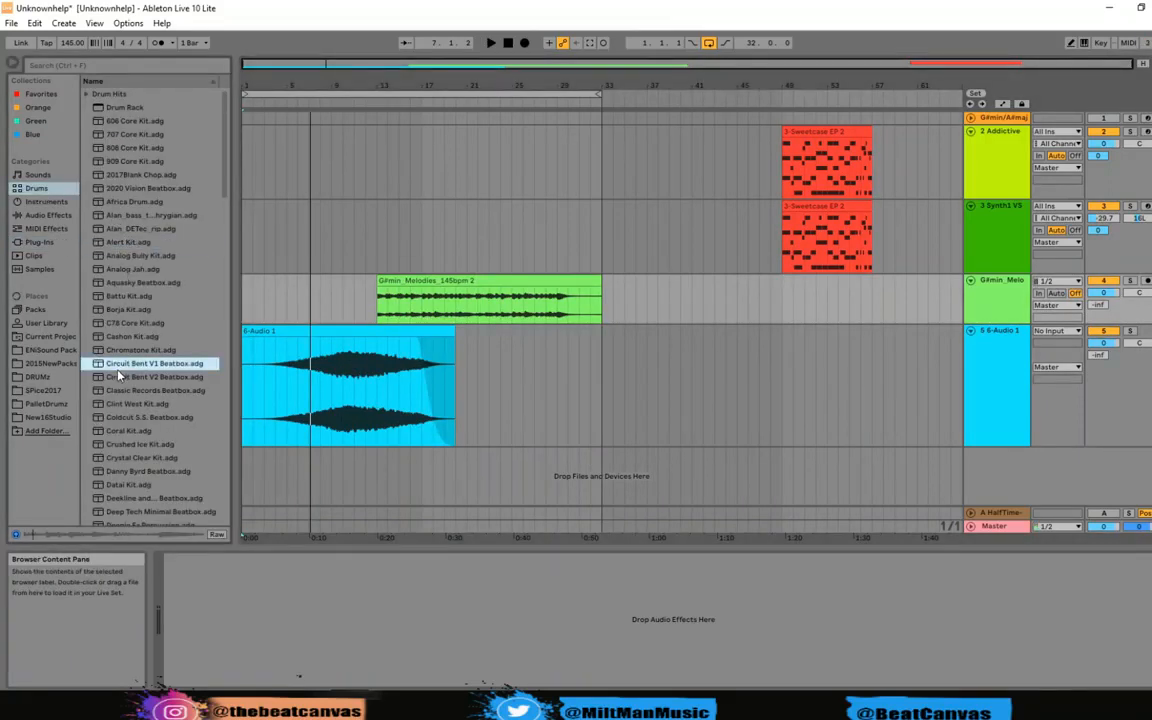
key(Down)
key(Down)
key(Down)
key(Down)
key(Down)
key(Down)
key(Down)
key(Down)
key(Down)
key(Down)
key(Down)
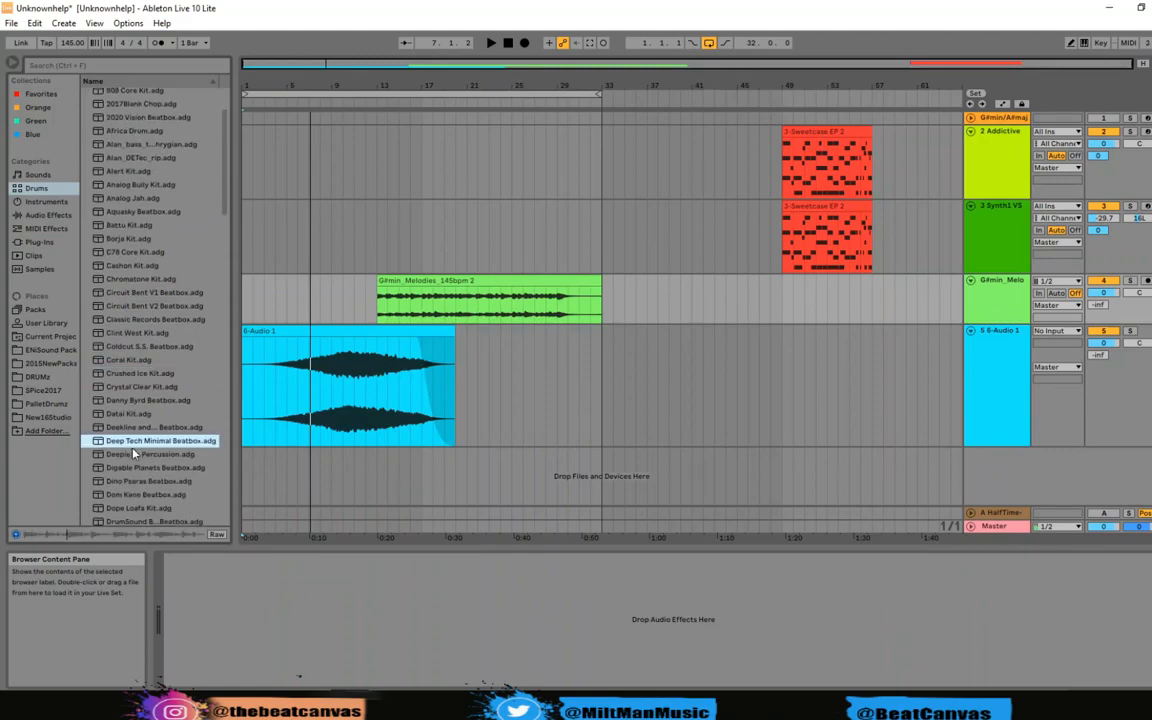
key(Down)
key(Down)
key(Down)
key(Down)
key(Down)
key(Down)
key(Down)
key(Down)
key(Down)
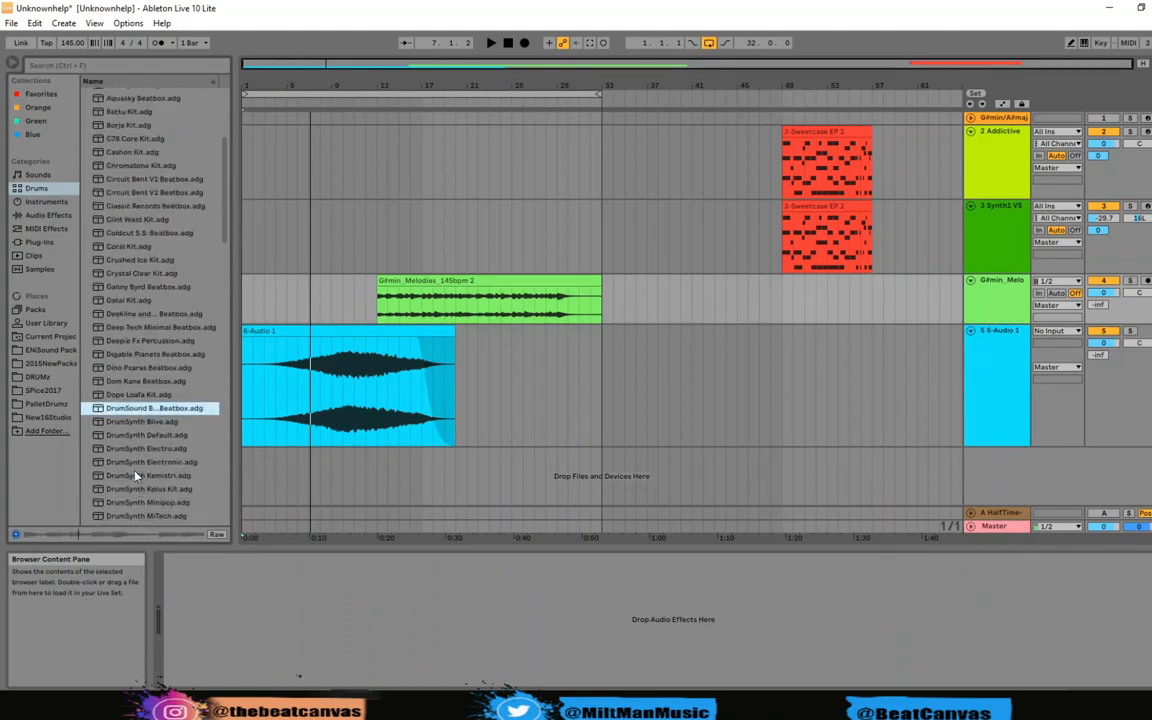
key(Down)
key(Down)
key(Down)
key(Down)
key(Down)
key(Down)
key(Down)
key(Down)
key(Down)
key(Down)
key(Down)
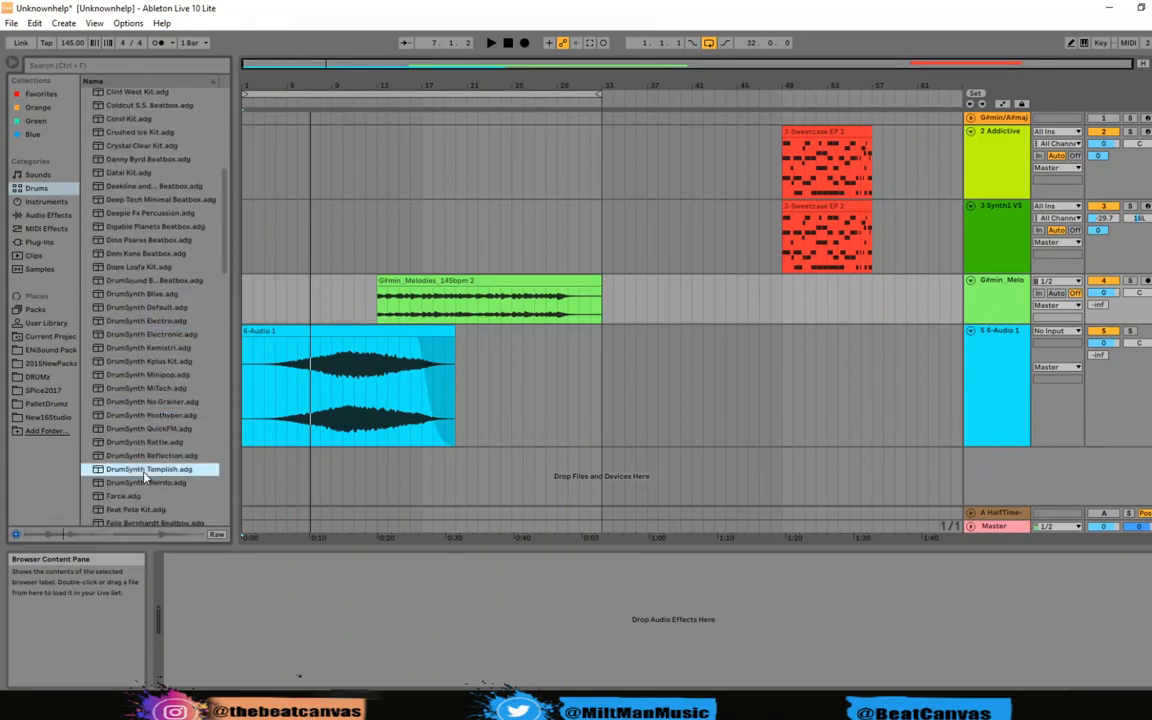
key(Down)
key(Down)
key(Down)
key(Down)
key(Down)
key(Down)
key(Down)
key(Down)
key(Down)
key(Down)
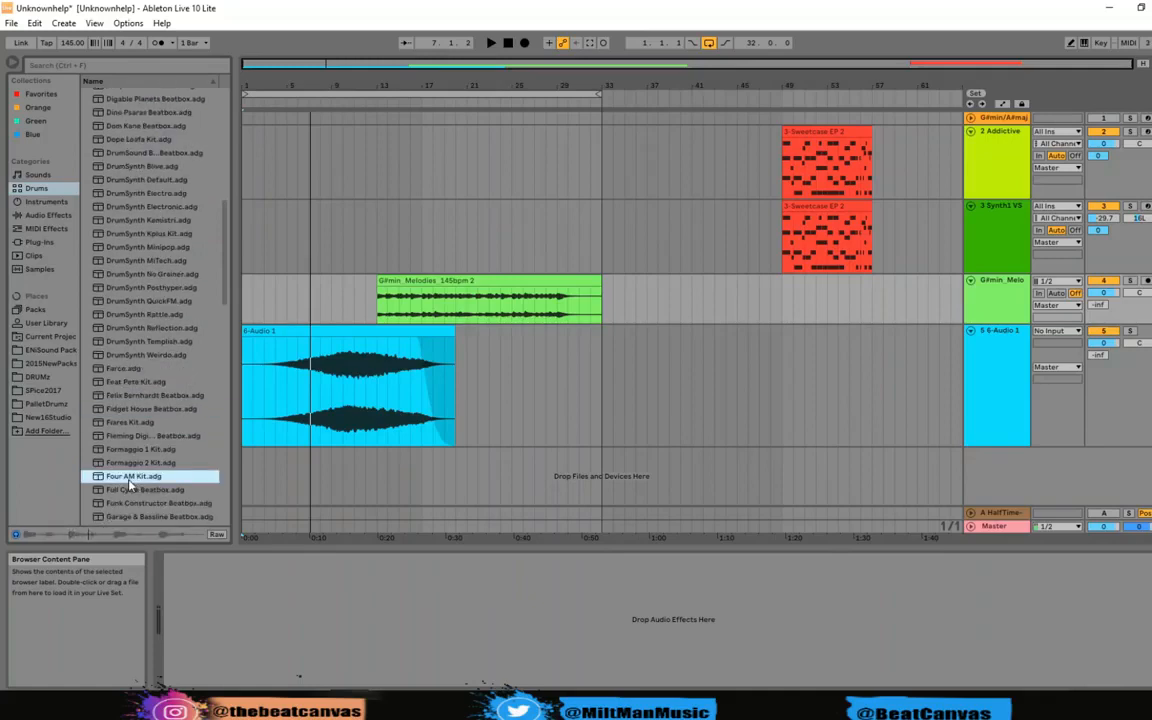
right_click(124, 372)
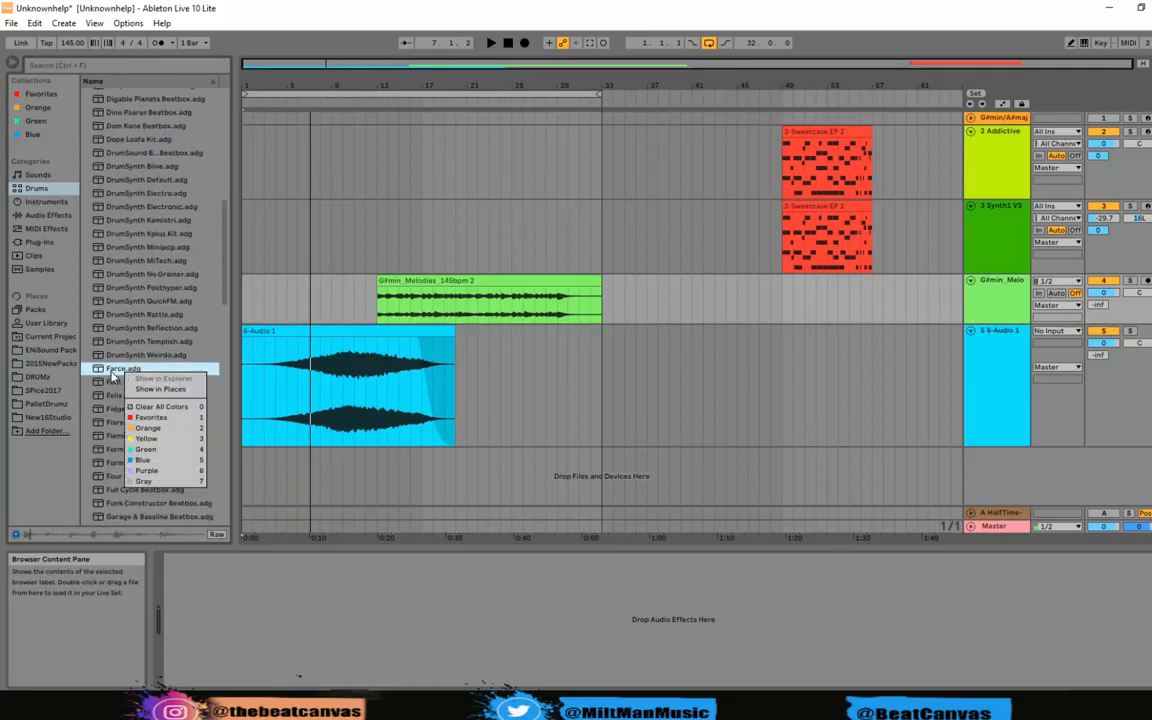
click(97, 371)
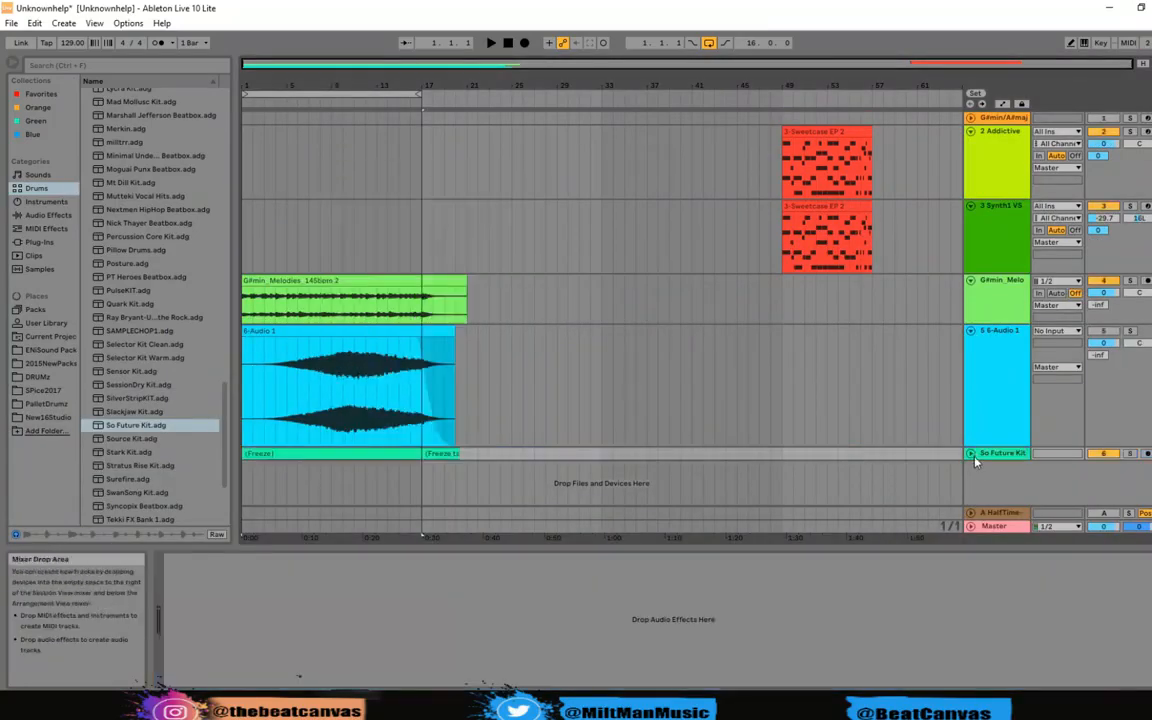
Expand the frozen So Future Kit track and play back the arrangement with the melody and drums.
click(972, 456)
scroll(406, 443, down, 1)
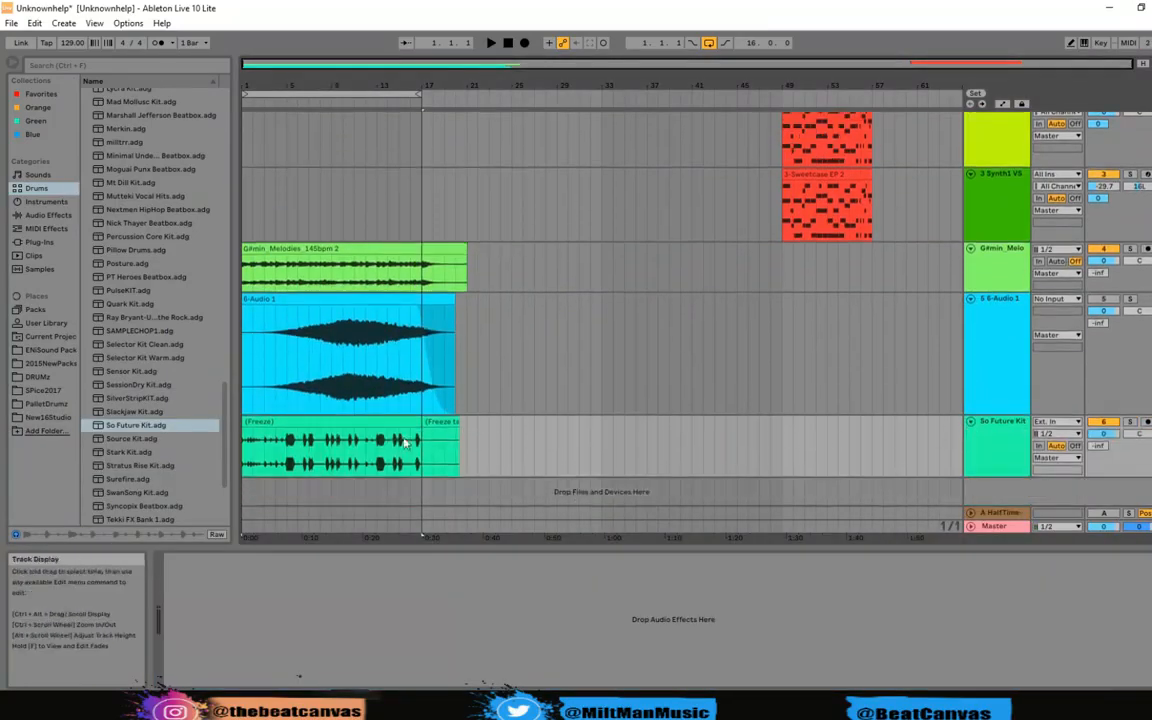
scroll(405, 443, down, 1)
click(490, 42)
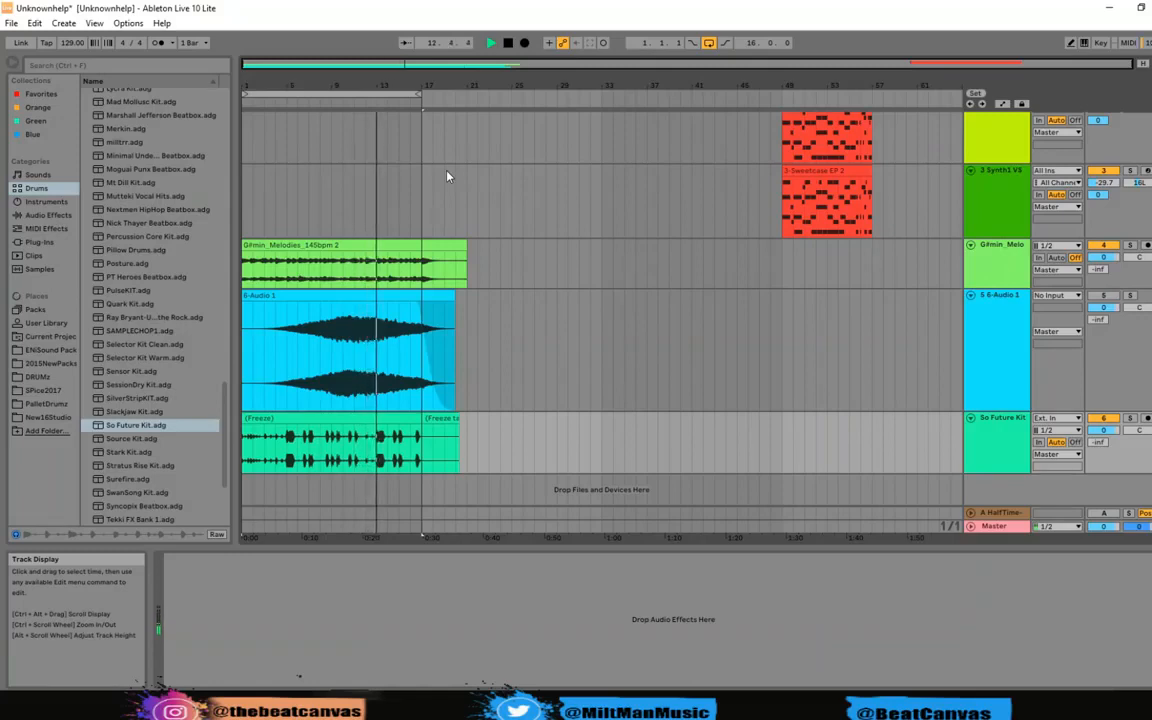
key(space)
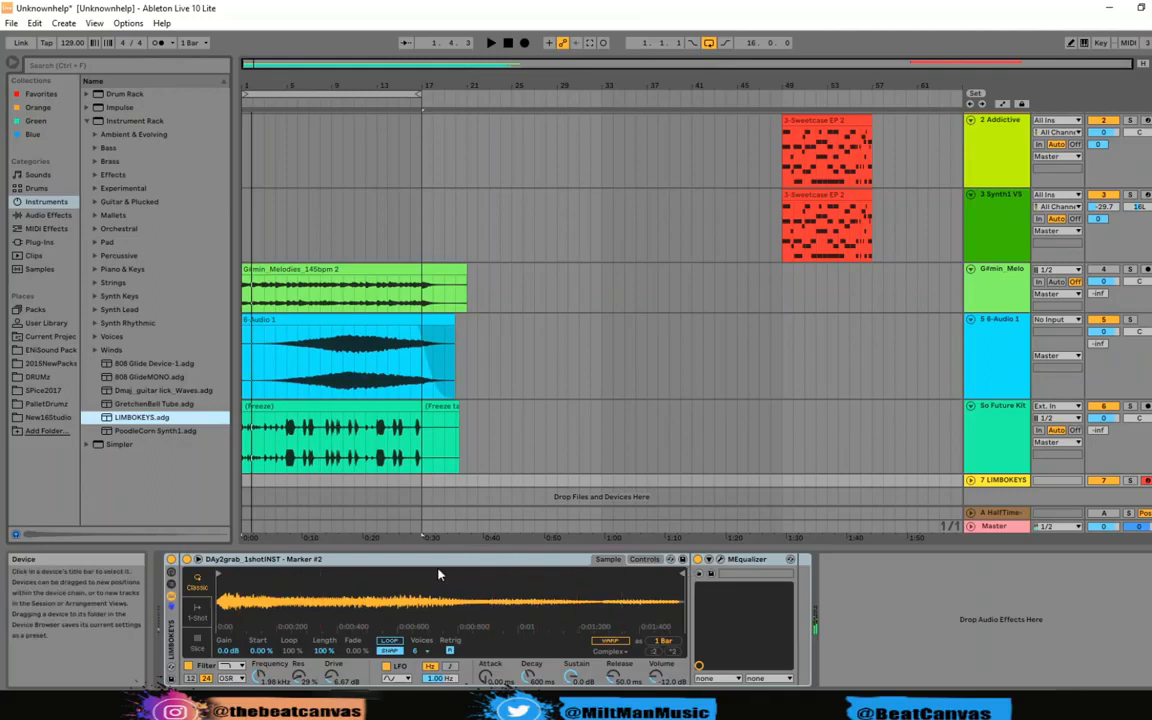
Open MEqualizer on the LIMBOKEYS track and compare the sound with the equalizer bypassed and active.
click(721, 560)
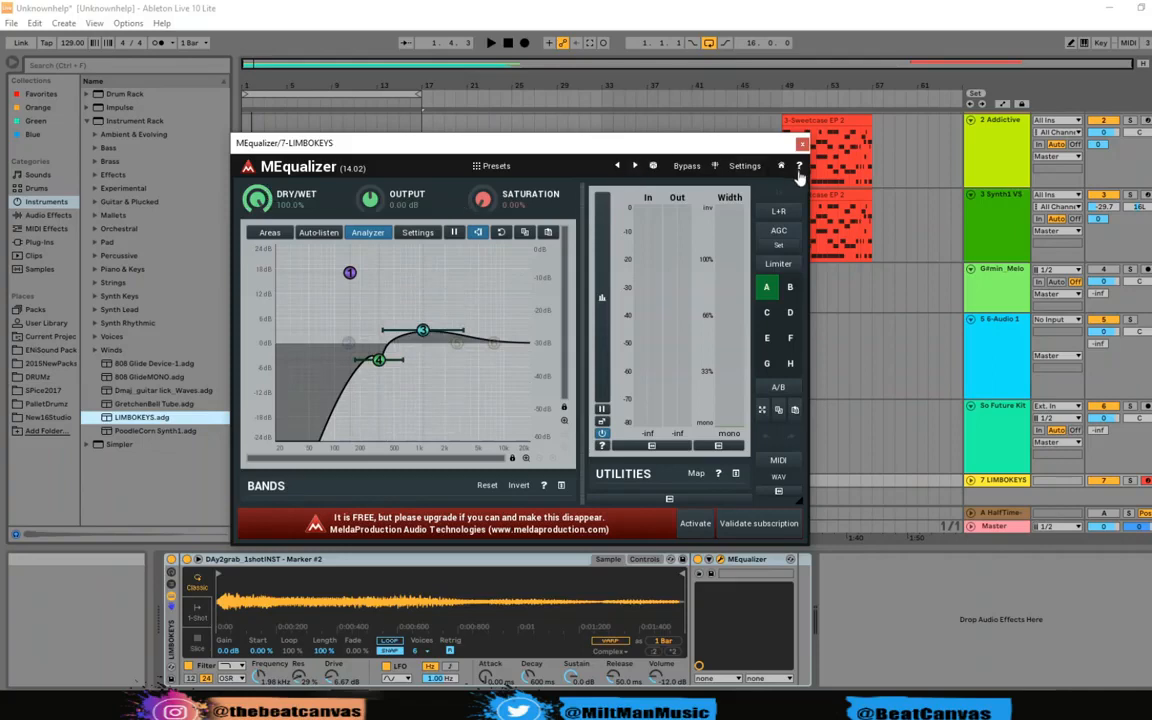
click(686, 167)
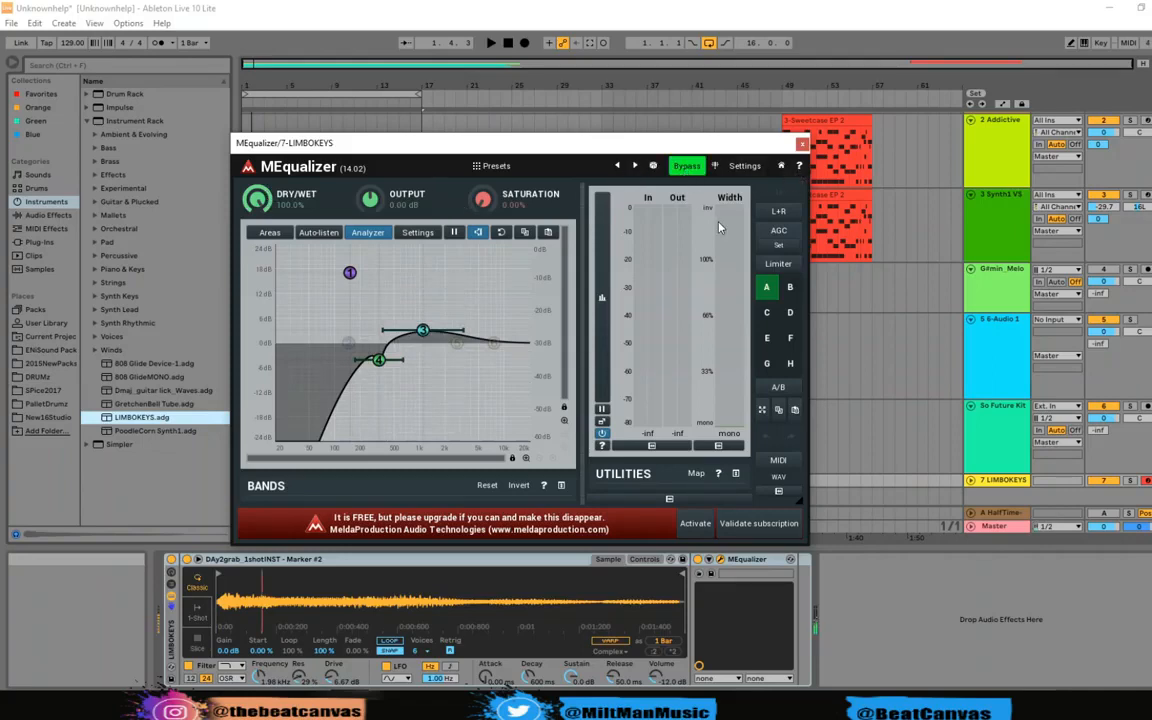
click(688, 168)
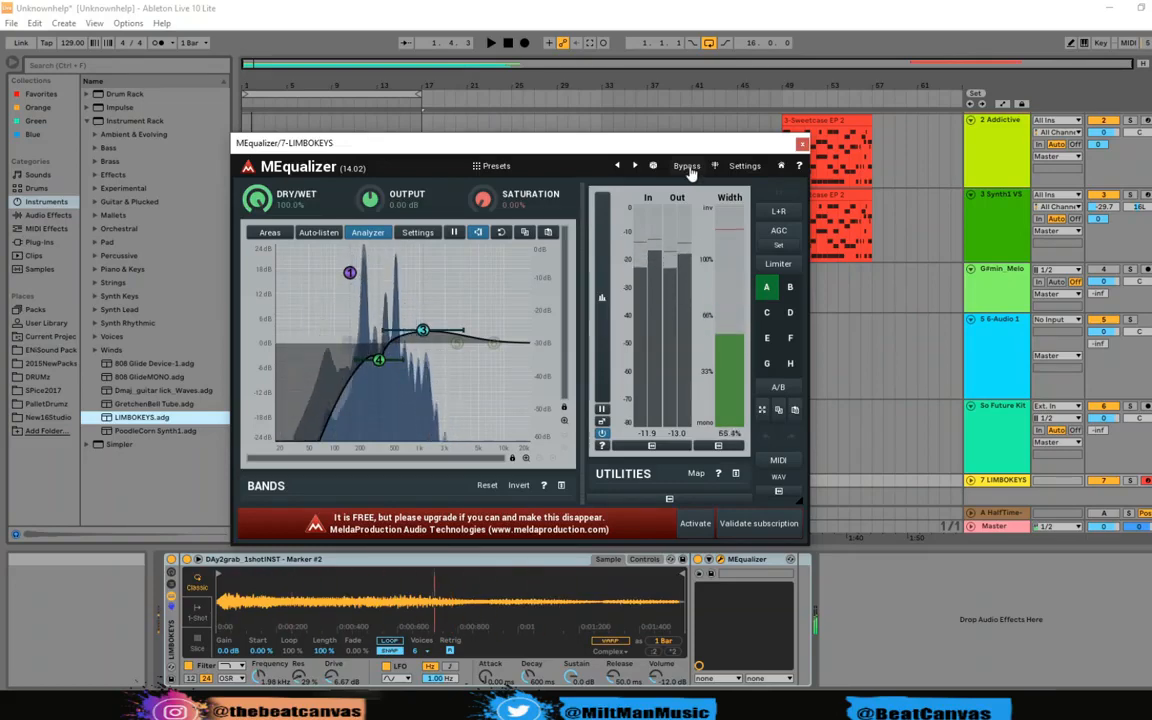
click(688, 168)
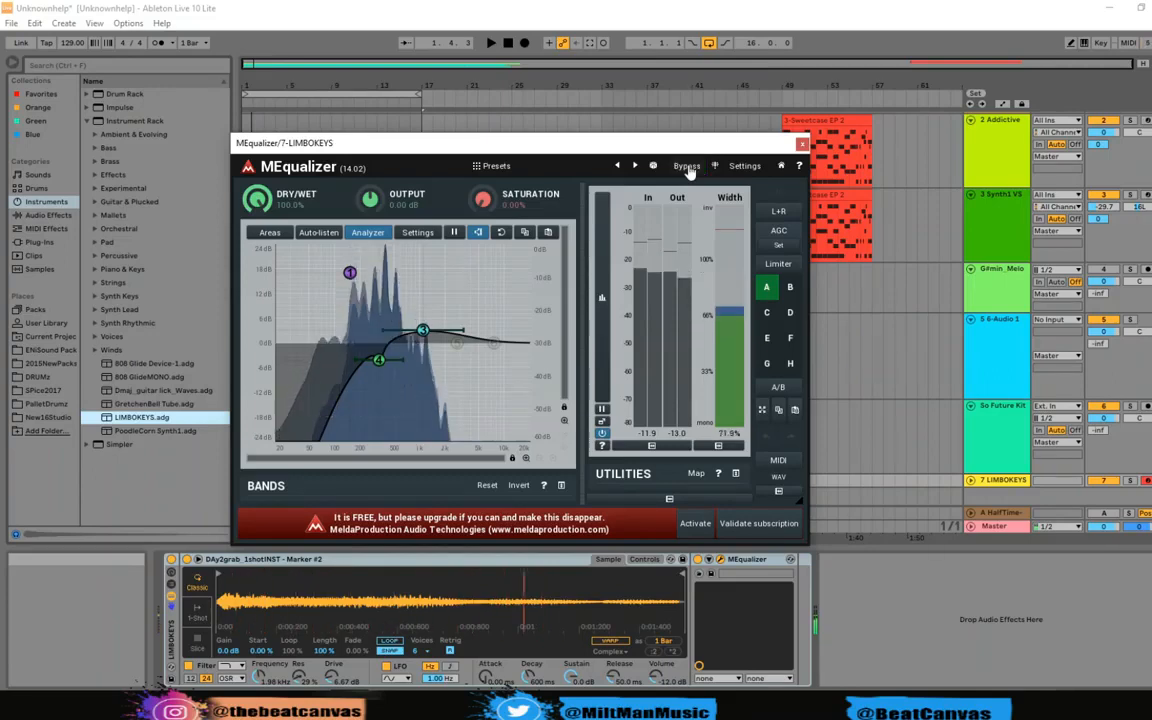
click(685, 167)
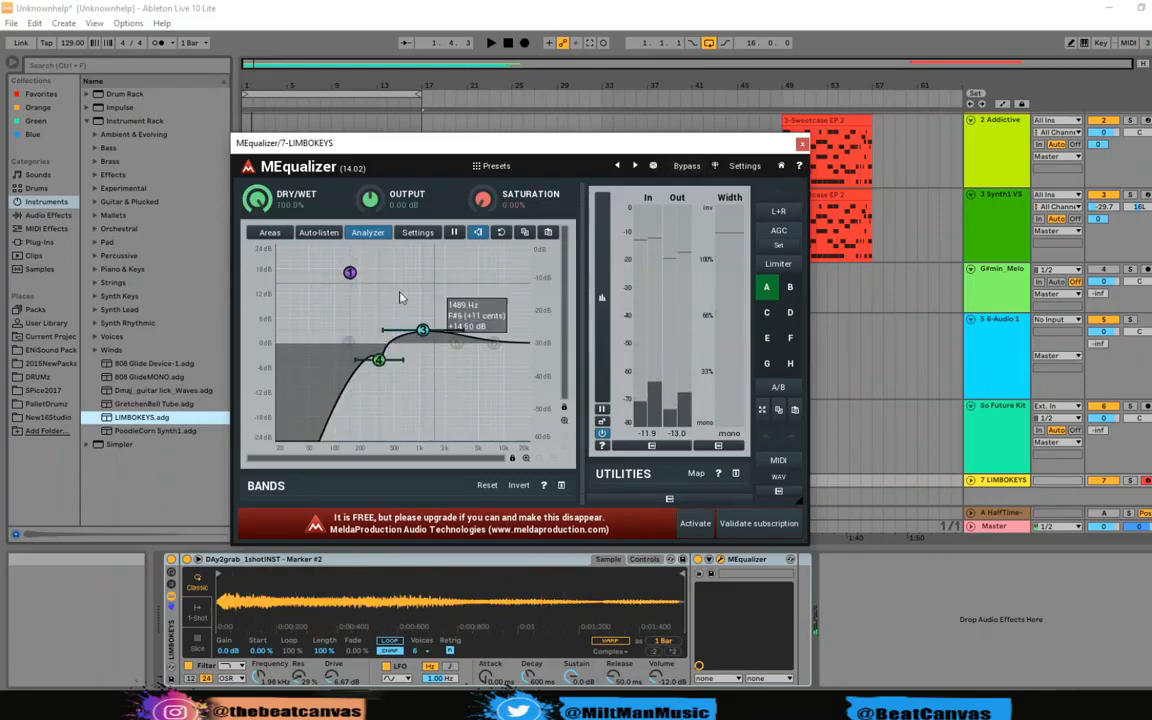
Close the MEqualizer window and browse the Drum Rack presets and the User Library folders.
click(802, 145)
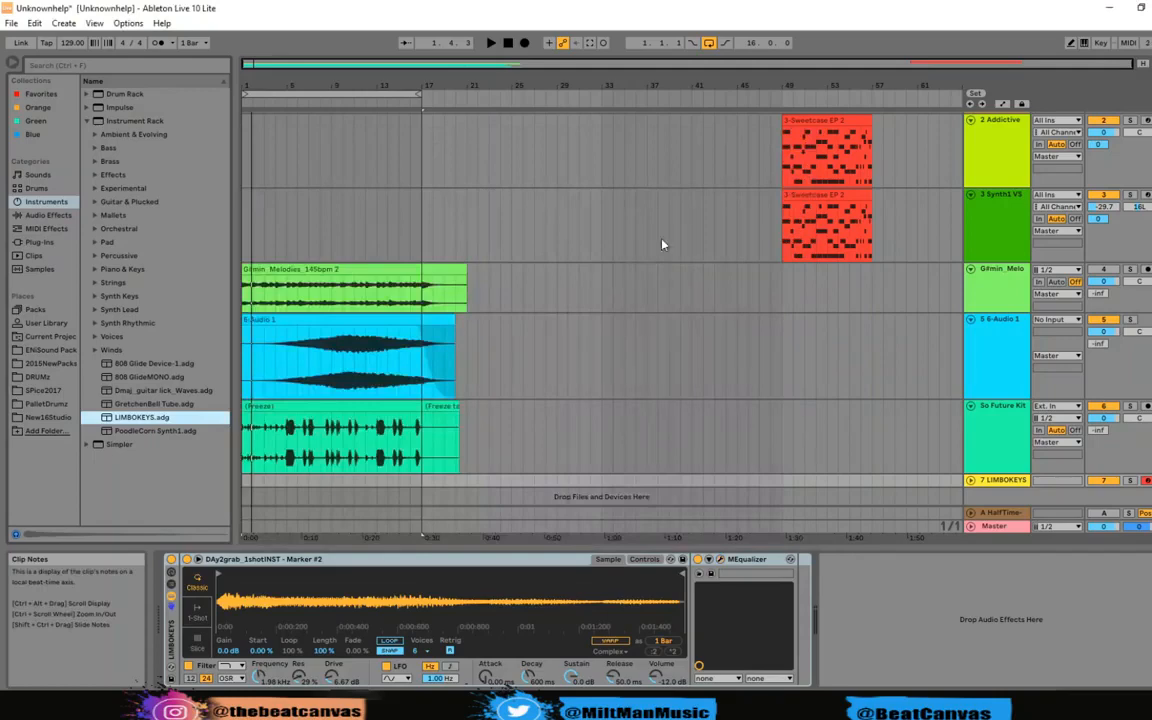
click(88, 121)
click(87, 94)
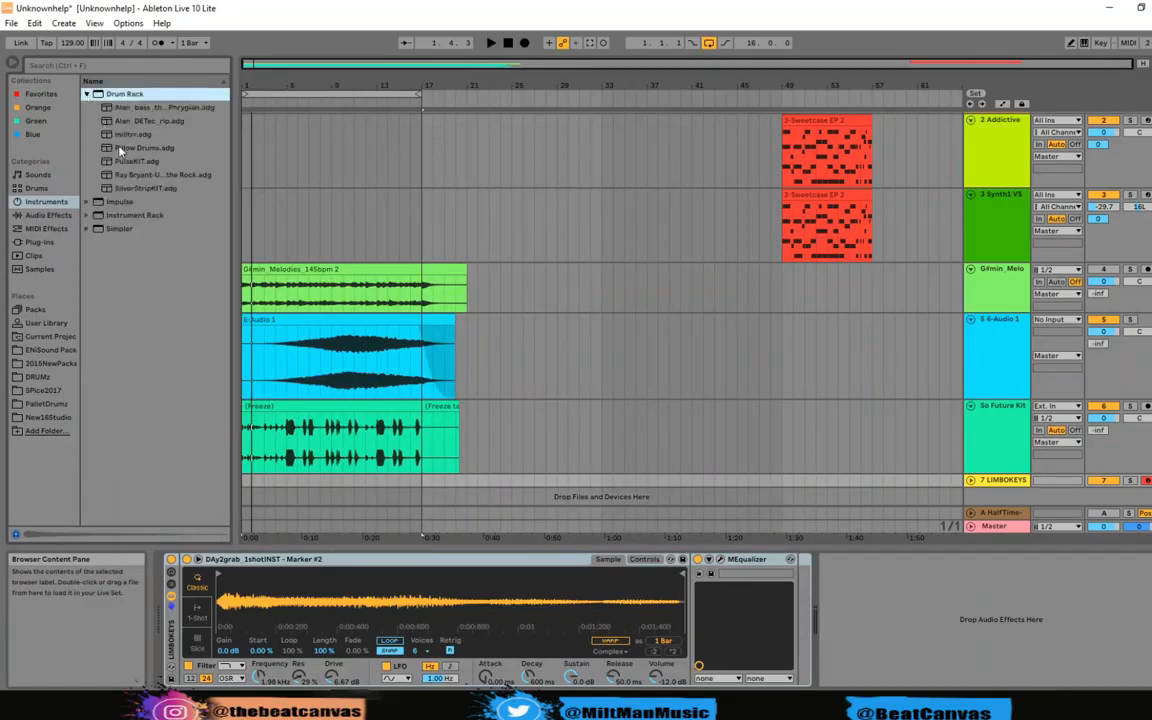
click(46, 323)
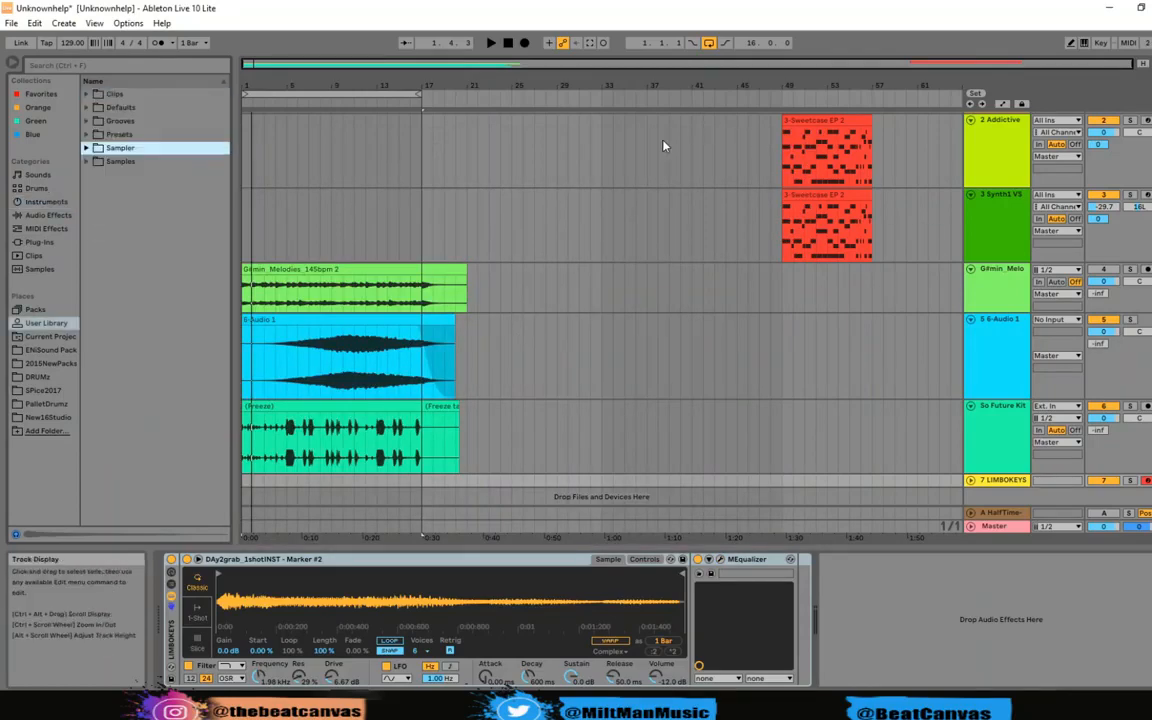
Check for available Live updates.
click(161, 22)
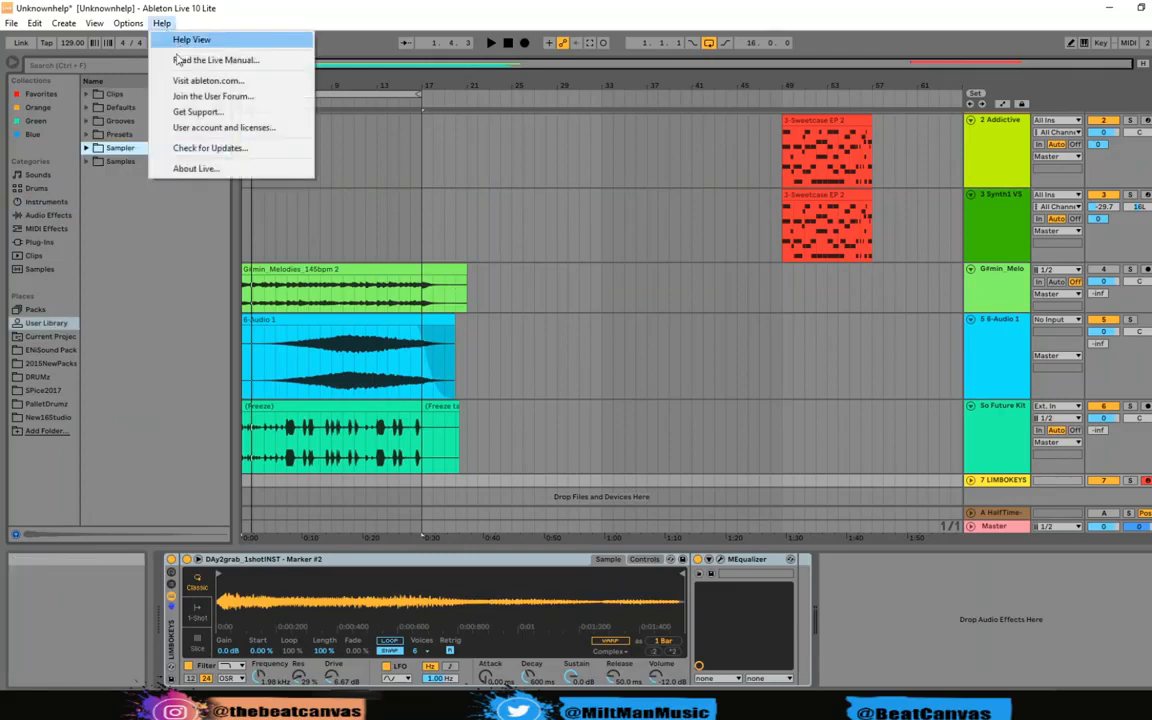
click(207, 150)
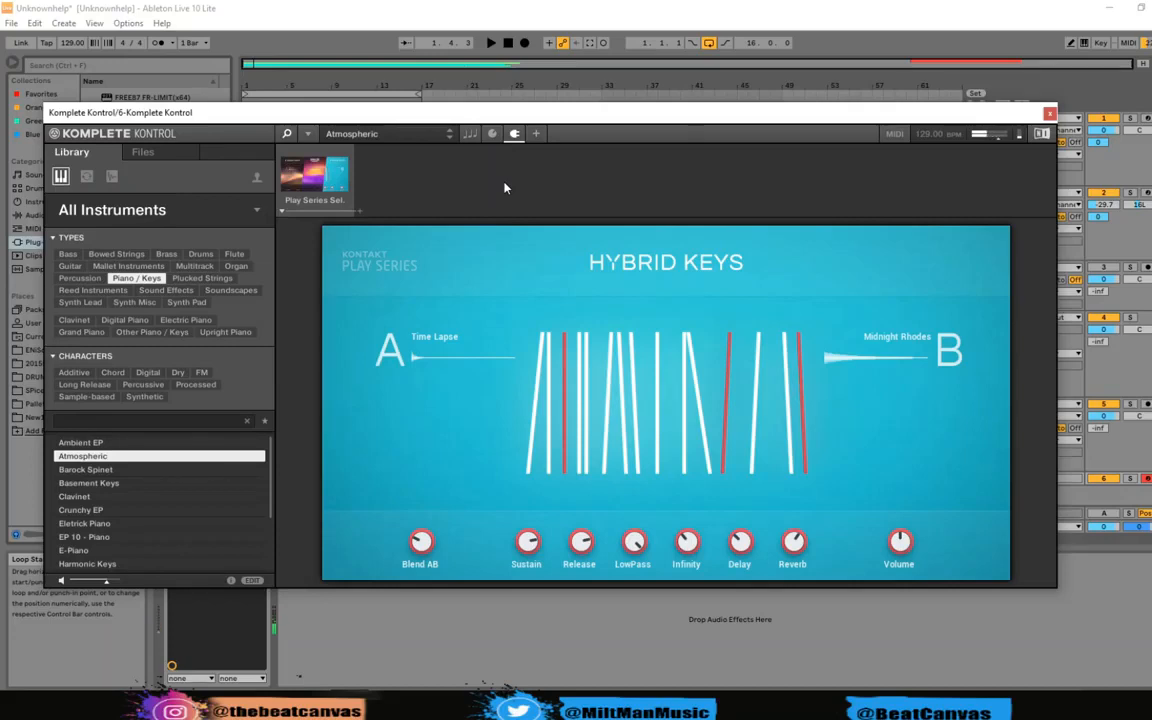
Move the Komplete Kontrol window higher, then close it with the Atmospheric preset loaded.
mouse_move(778, 122)
mouse_down()
mouse_move(807, 162)
mouse_move(747, 103)
mouse_move(766, 101)
mouse_up()
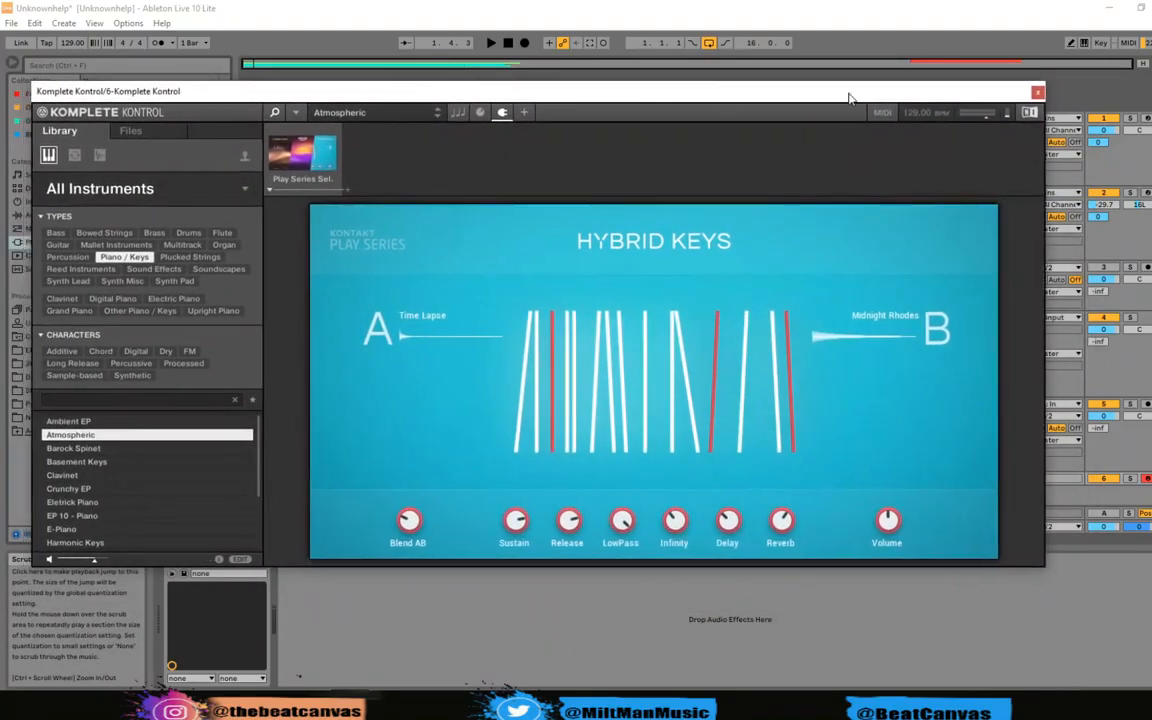
click(1037, 92)
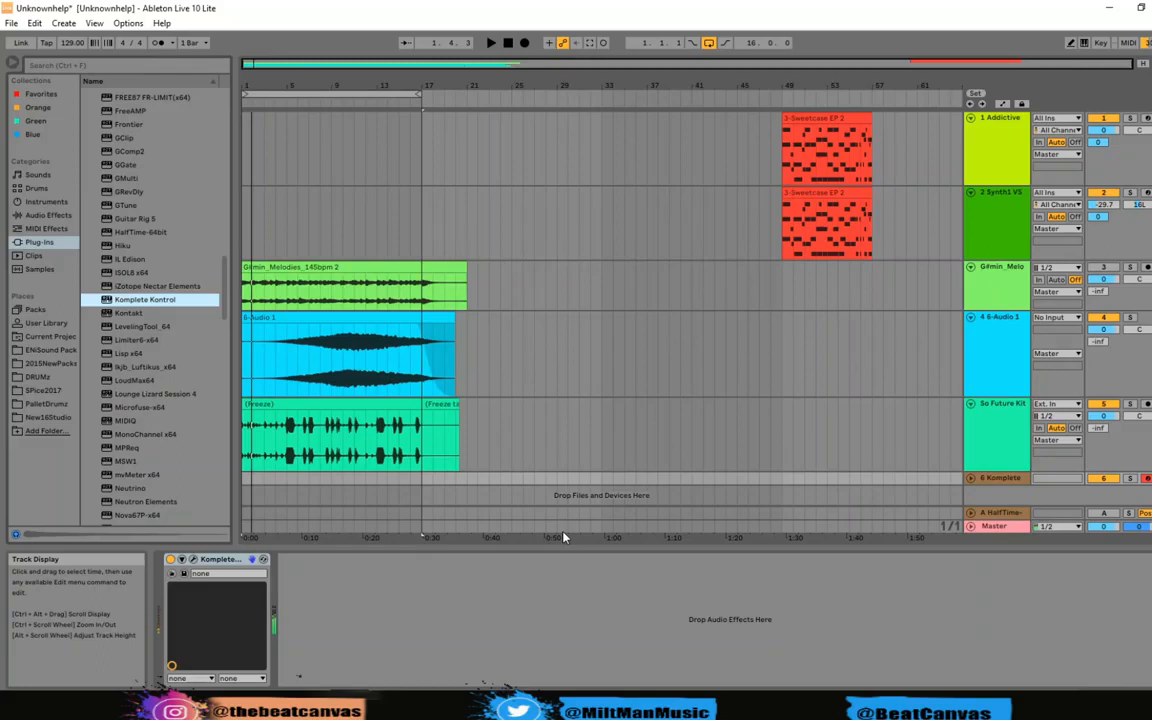
Play back the arrangement from the beginning with the melody, texture and drums, and stop it around bar 11.
scroll(290, 460, down, 1)
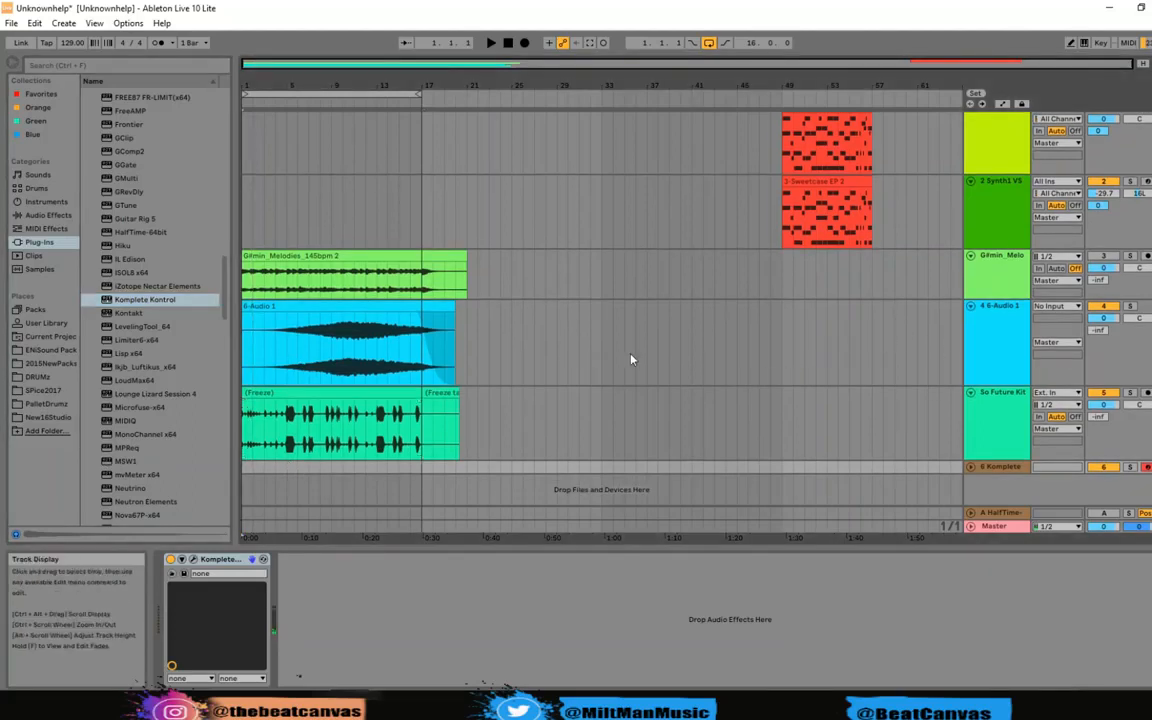
scroll(567, 318, up, 1)
scroll(132, 246, up, 5)
scroll(133, 252, up, 1)
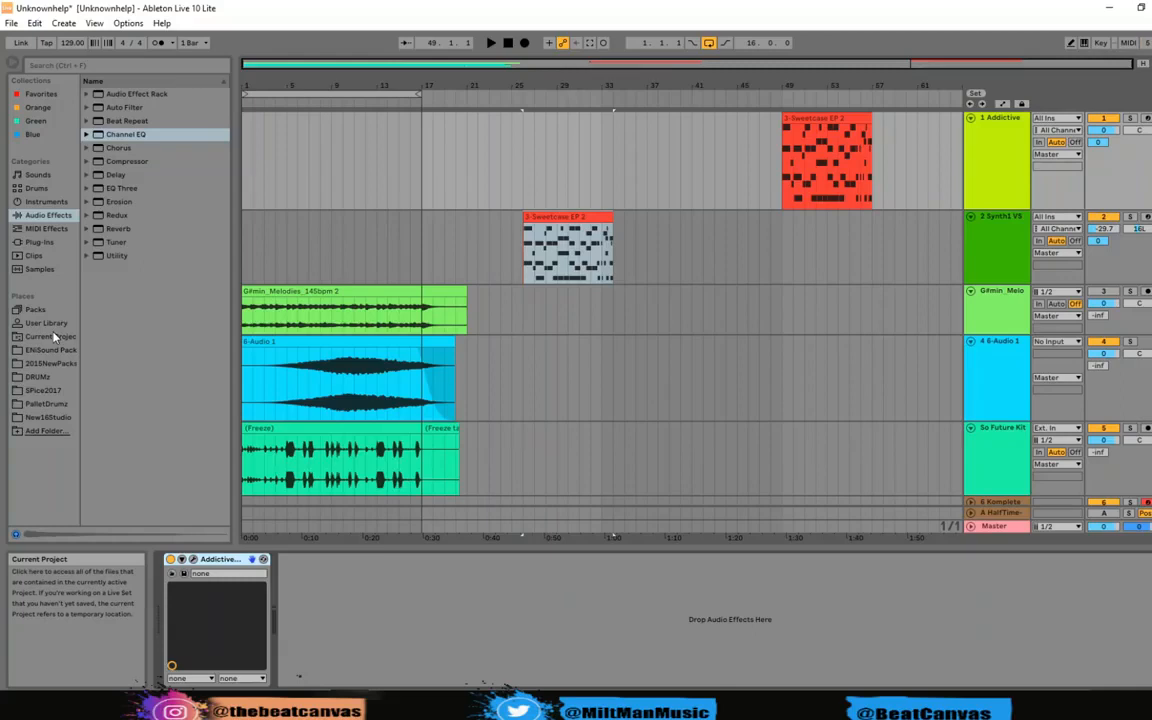
key(space)
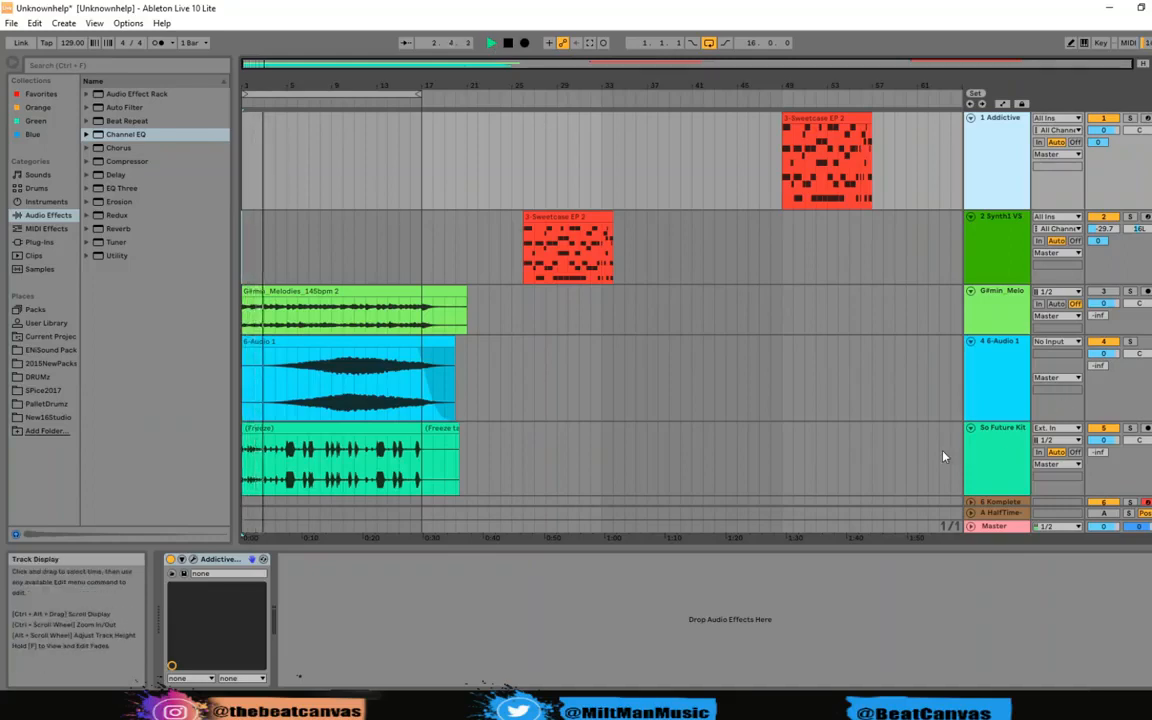
click(508, 43)
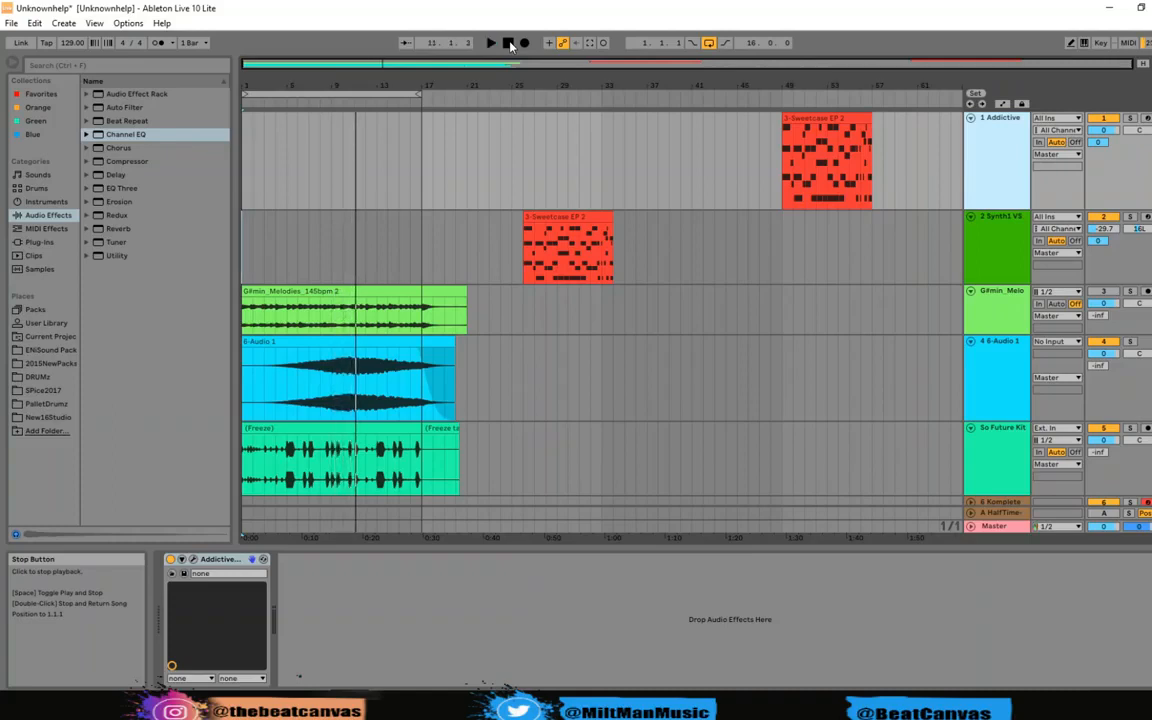